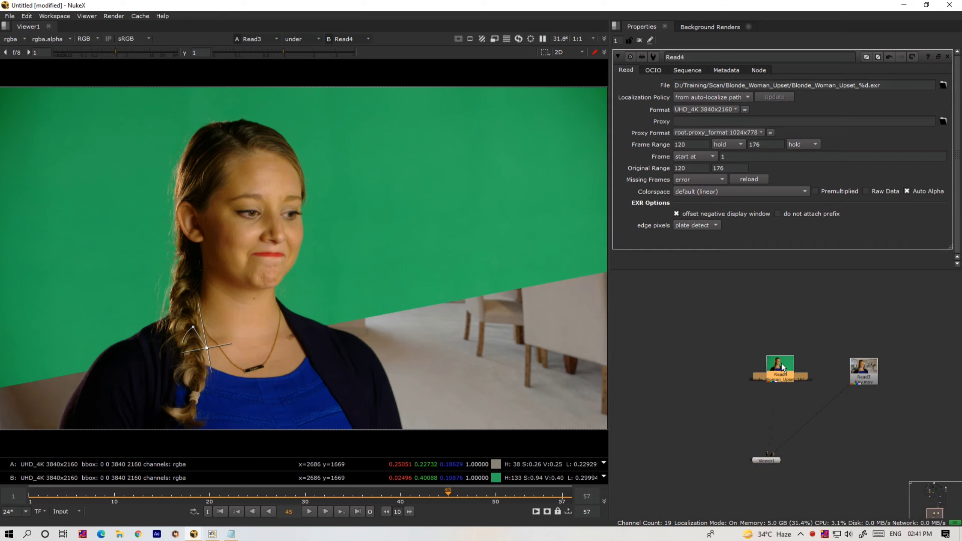
Play the finished composite in an enlarged viewer and sweep the wipe between it and the green-screen plate
drag(207, 351, 232, 366)
key(l)
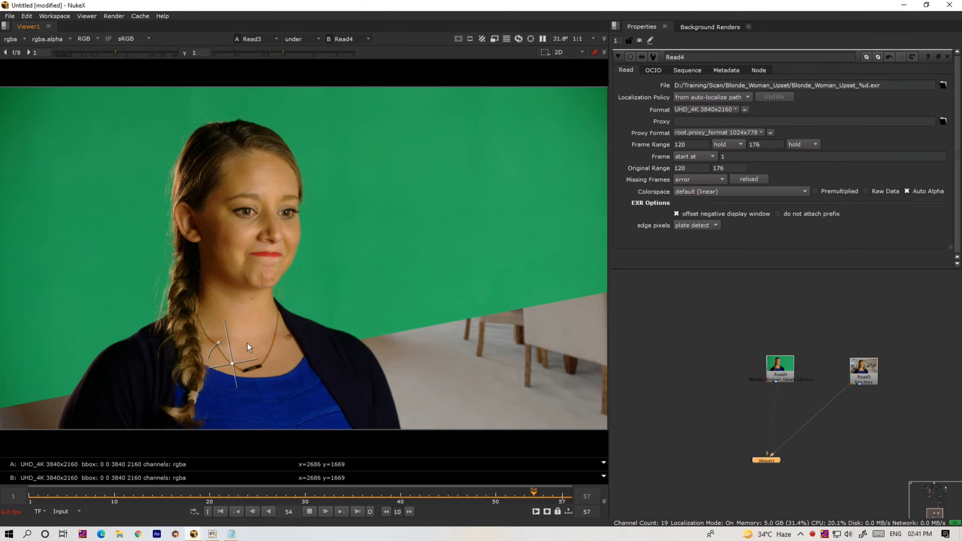
key(space)
drag(400, 383, 318, 247)
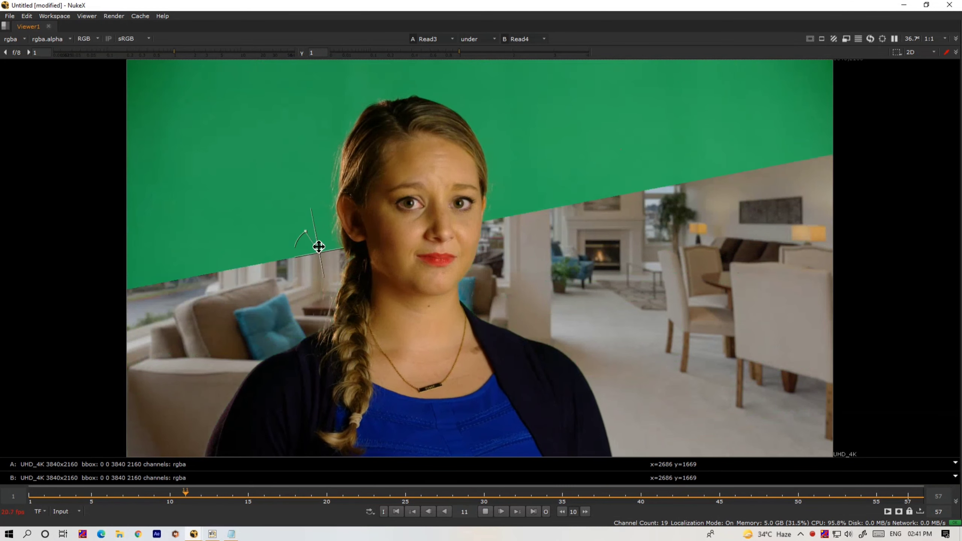
Examine the hair, braid and ear edges up close by moving the wipe between composite and green-screen plate
scroll(323, 313, up, 6)
scroll(328, 310, down, 2)
drag(310, 133, 443, 281)
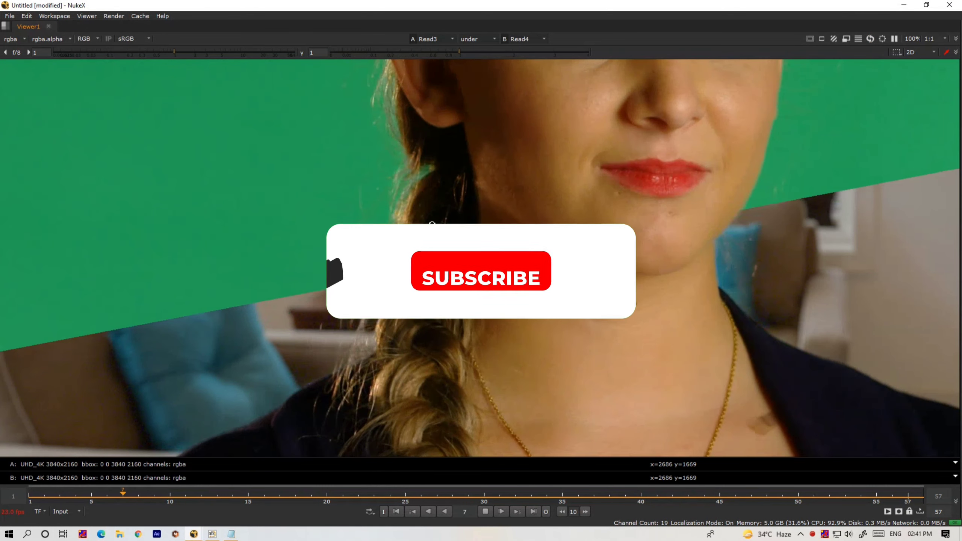
drag(456, 288, 412, 147)
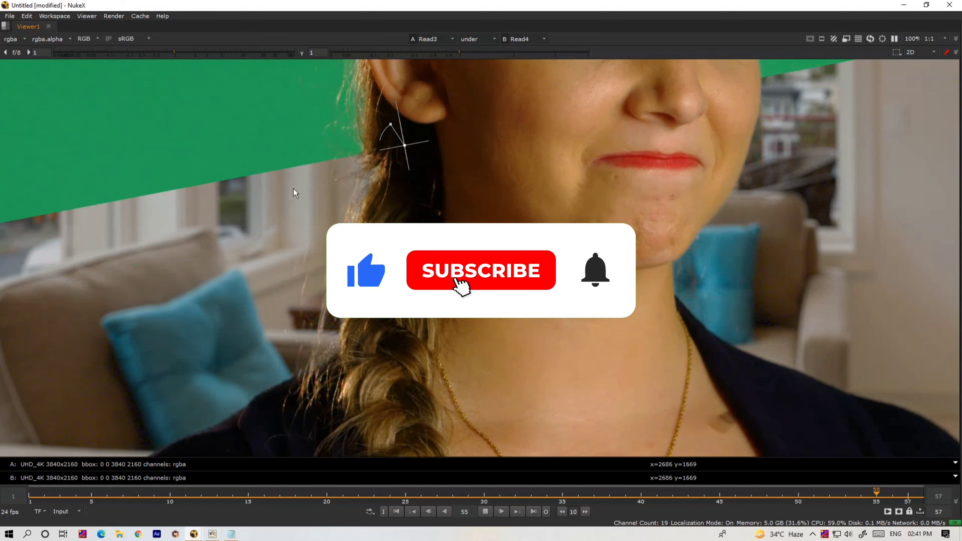
drag(405, 146, 606, 4)
middle_drag(500, 159, 517, 459)
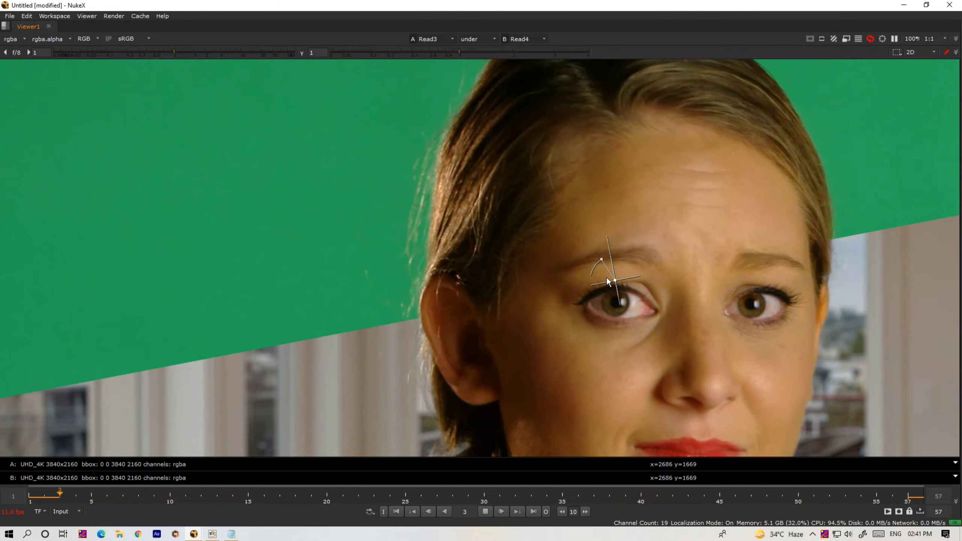
drag(615, 282, 584, 323)
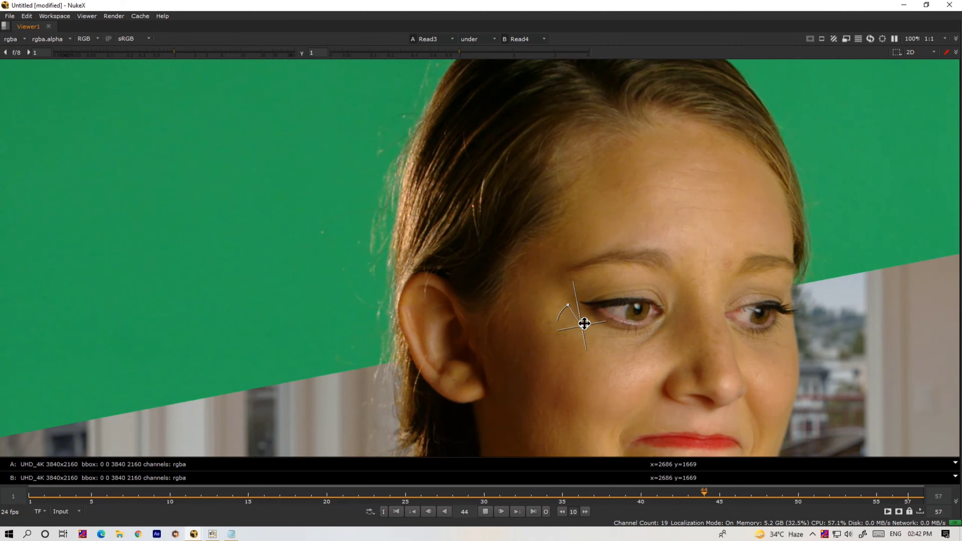
key(space)
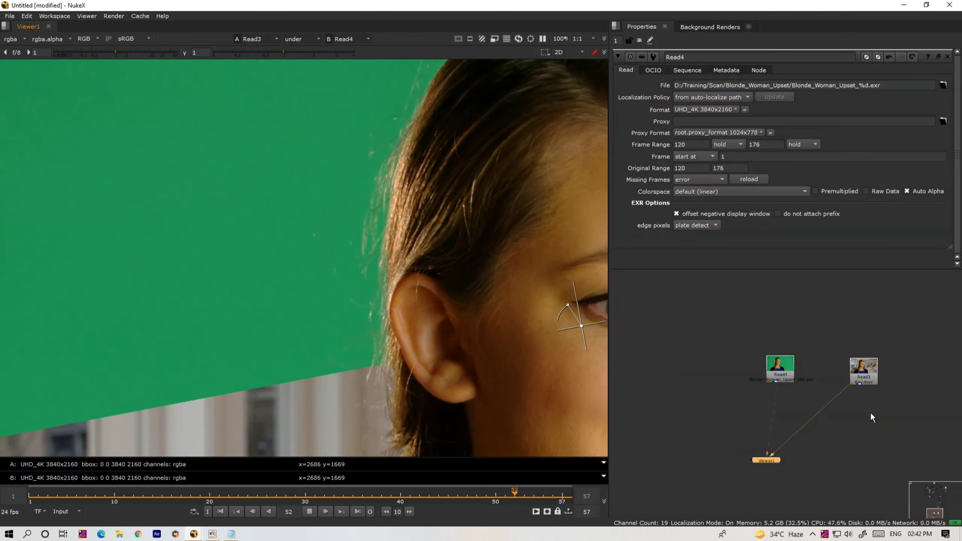
View the Read6 living-room photo and the Read5 green-screen plate in the viewer to compare their frame sizes
scroll(848, 391, down, 3)
scroll(568, 384, down, 4)
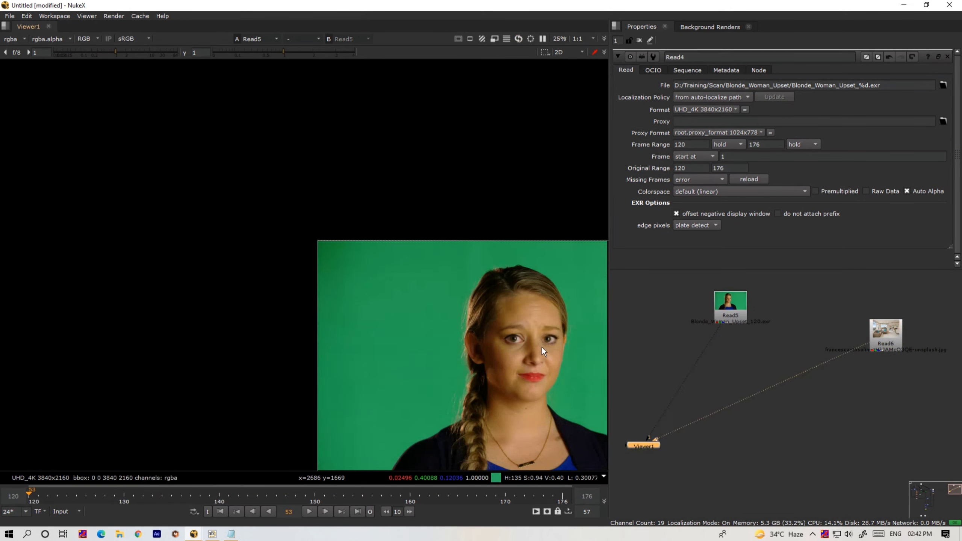
key(1)
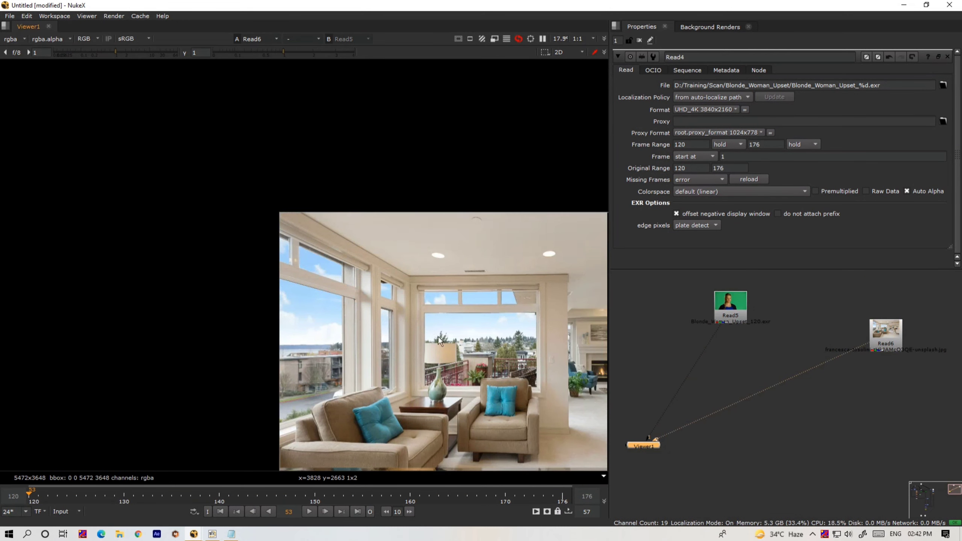
middle_drag(438, 336, 365, 314)
key(f)
scroll(377, 307, down, 3)
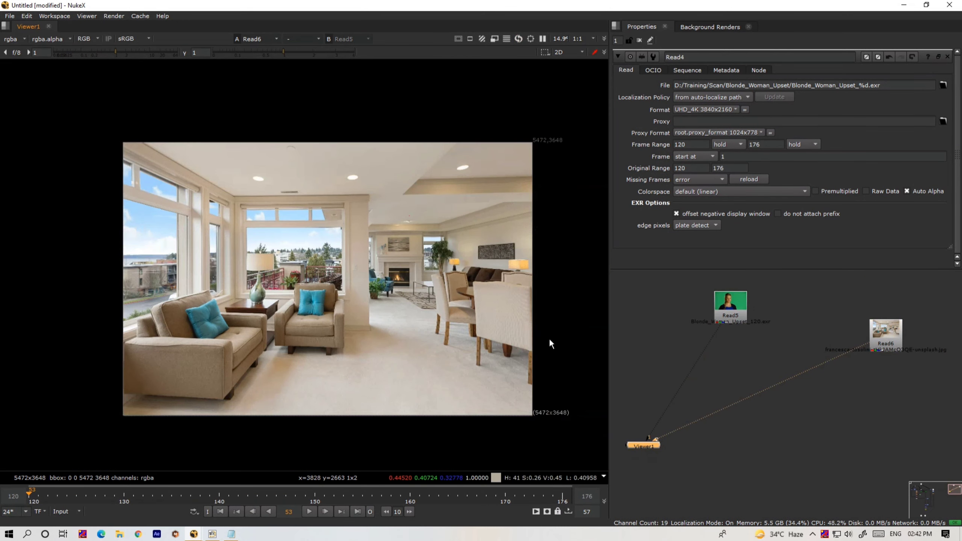
middle_drag(522, 214, 503, 230)
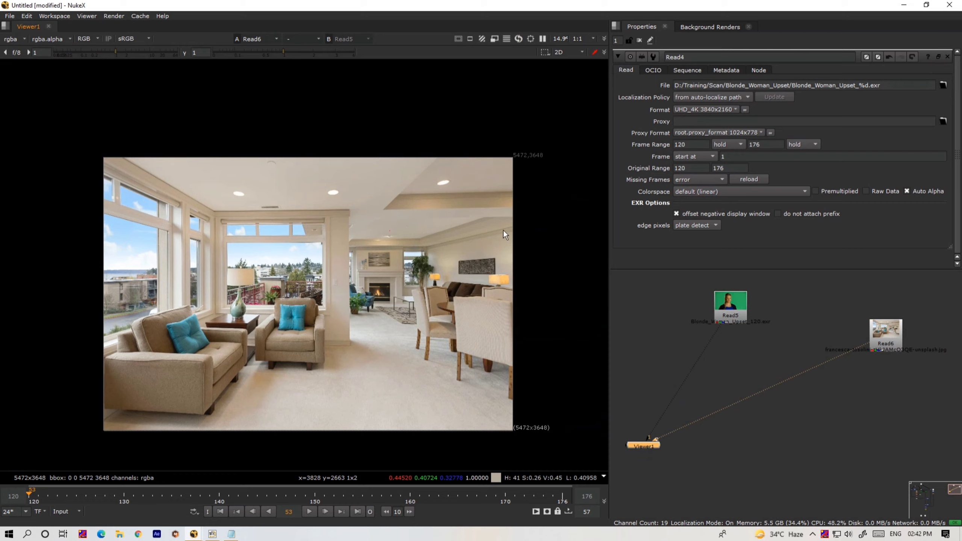
click(727, 318)
key(1)
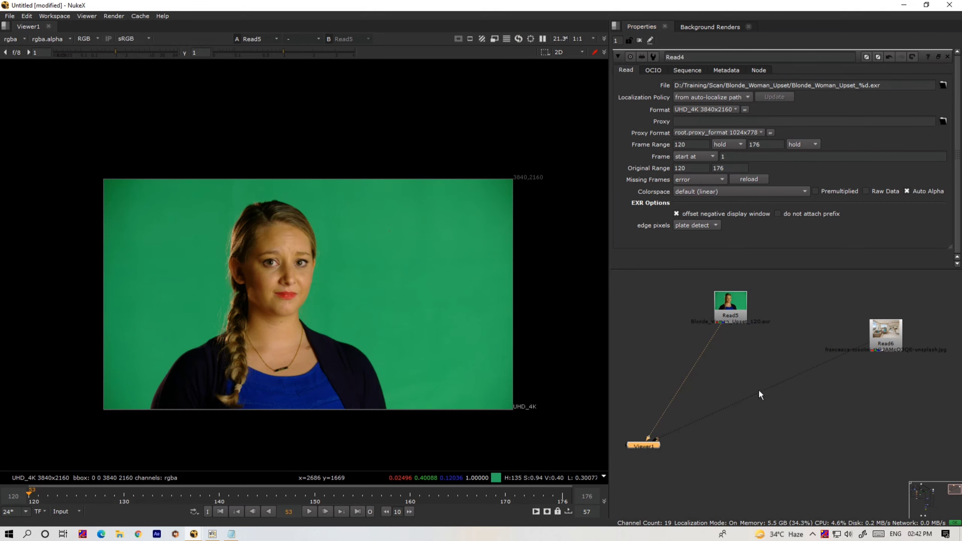
Set the project's full size format to UHD_4K 3840x2160 in the project settings
key(s)
scroll(728, 203, down, 3)
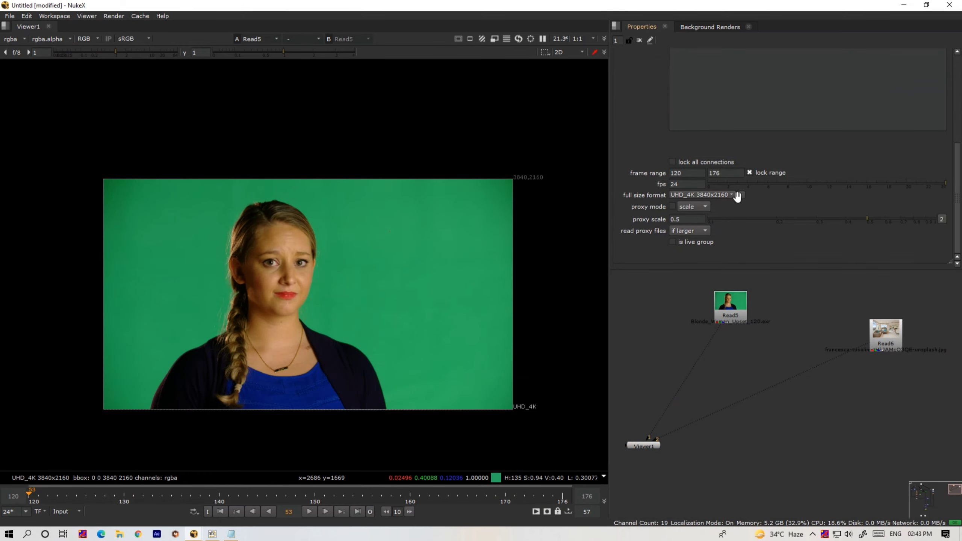
click(703, 196)
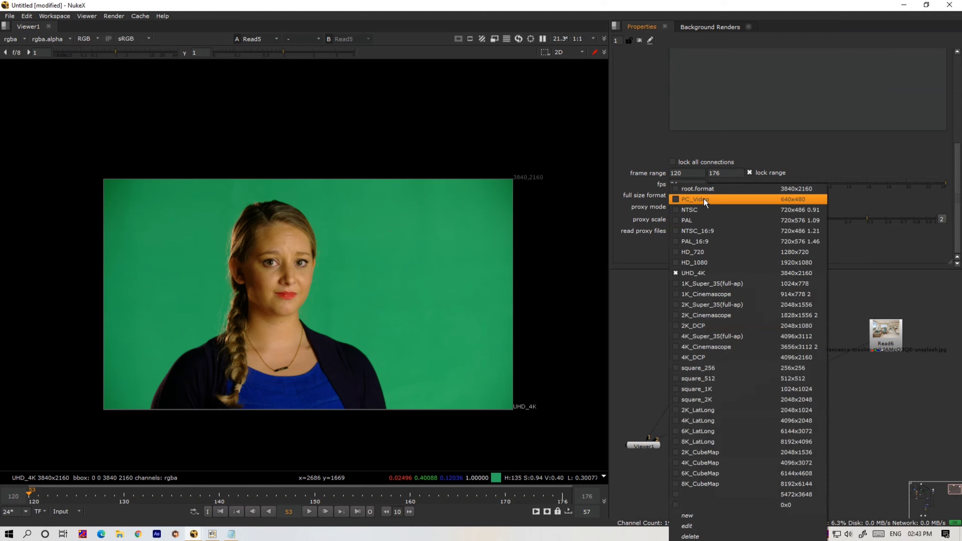
click(707, 272)
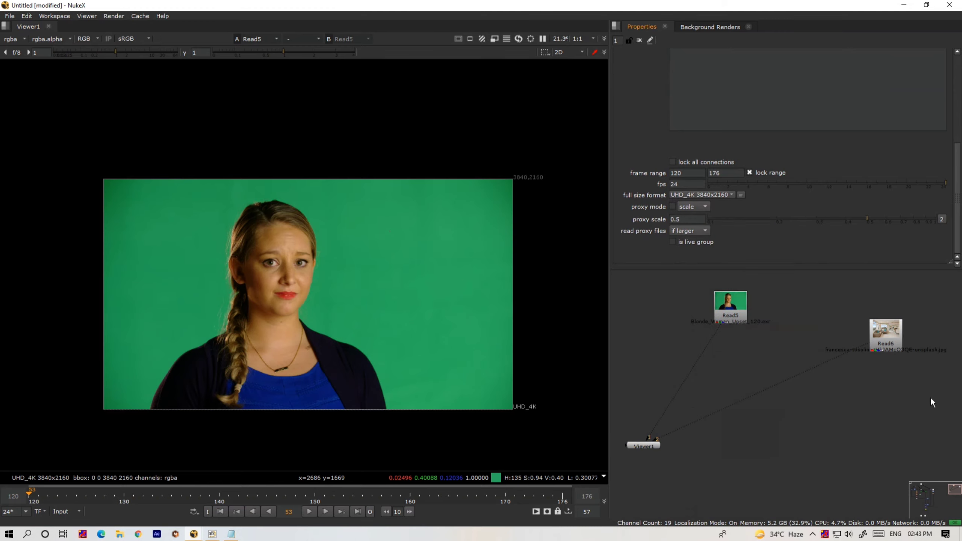
Add a Reformat node directly below the Read6 living-room photo, using the root format as output
key(2)
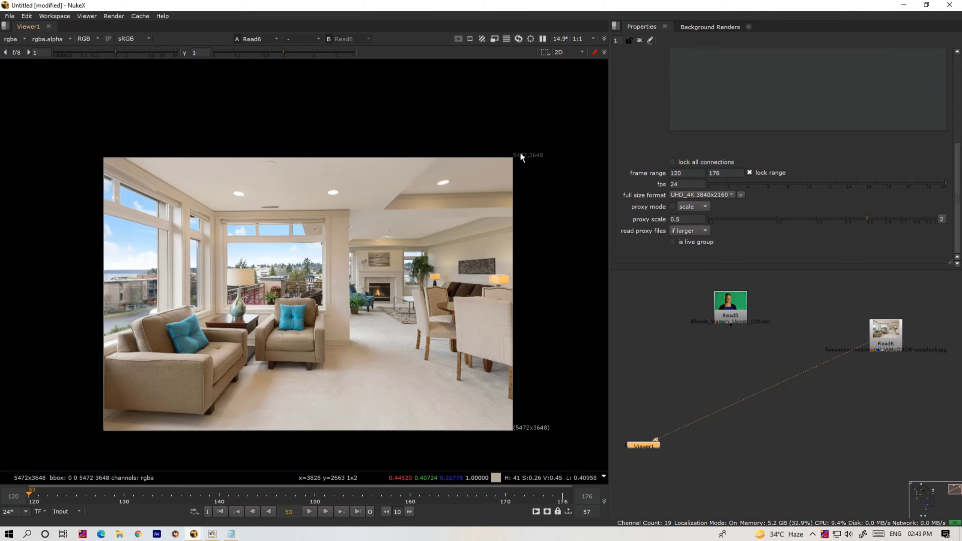
click(714, 300)
key(2)
key(Tab)
text(ref)
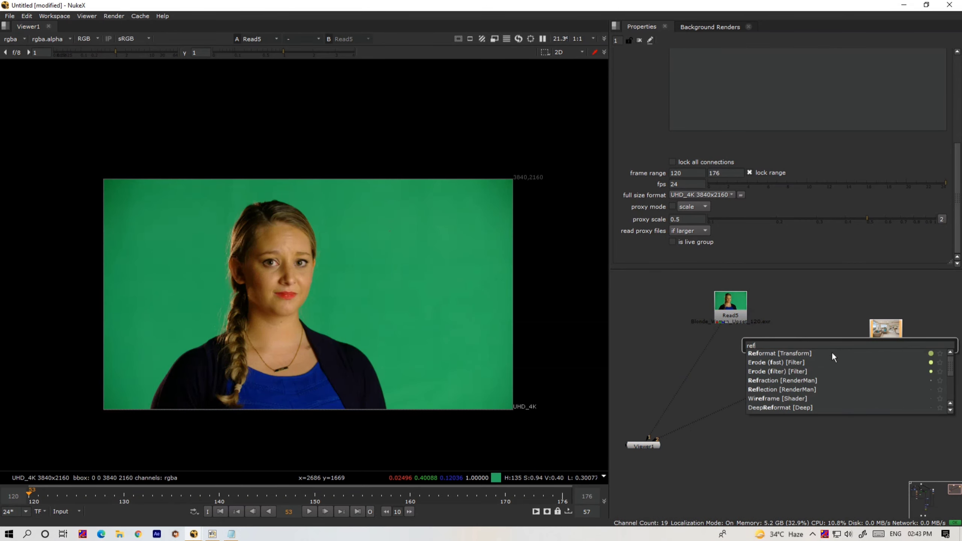
click(831, 352)
drag(883, 359, 883, 367)
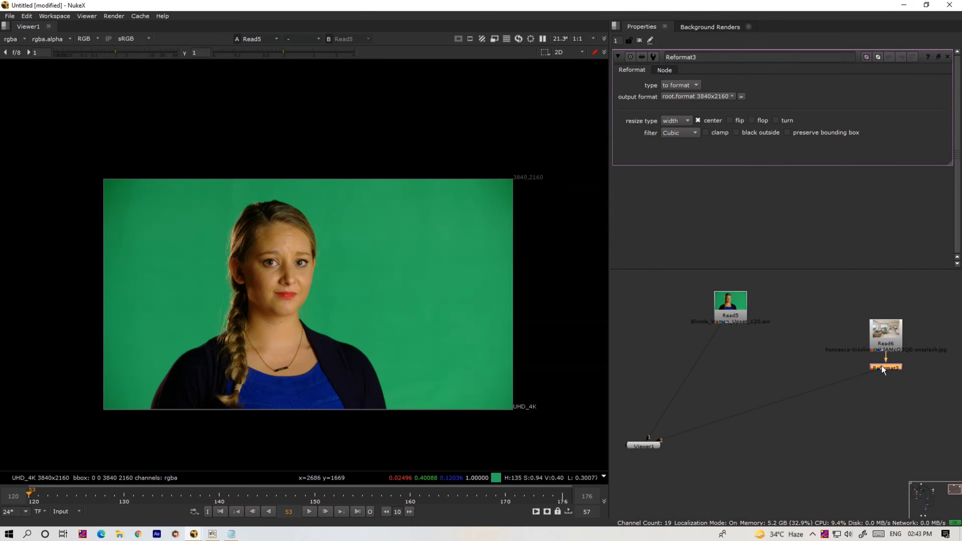
Compare the original Read6 photo with its Reformat output by switching between them in the viewer
click(886, 339)
click(893, 368)
key(2)
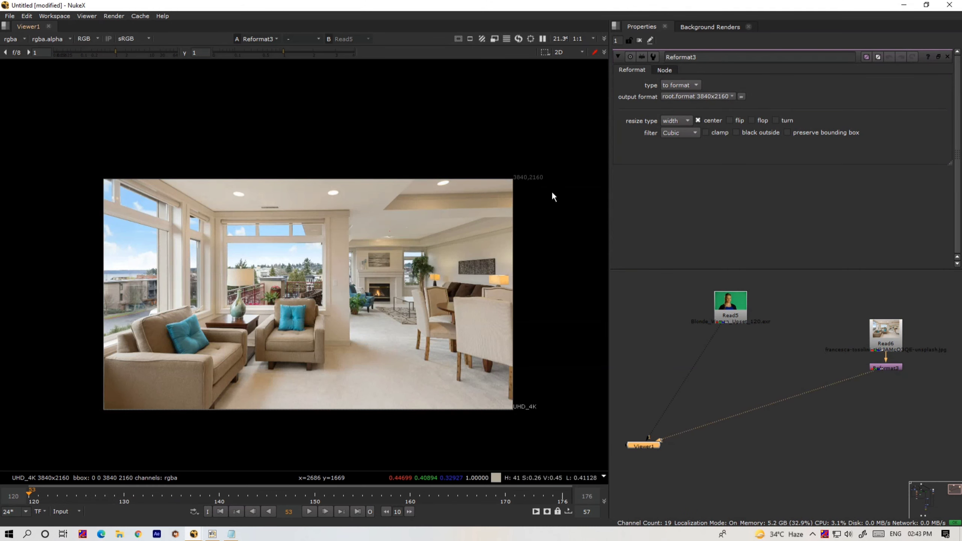
scroll(545, 189, up, 3)
click(897, 340)
key(1)
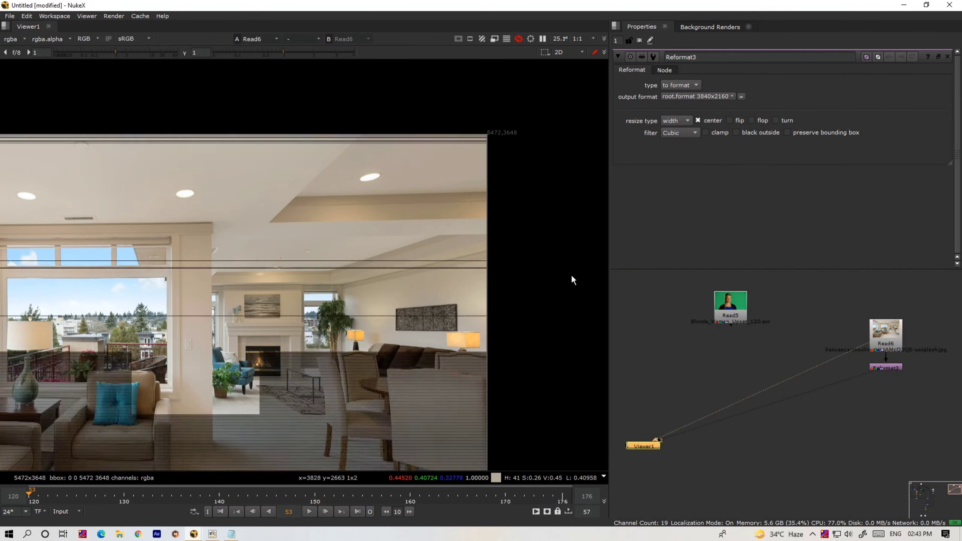
key(2)
key(1)
key(2)
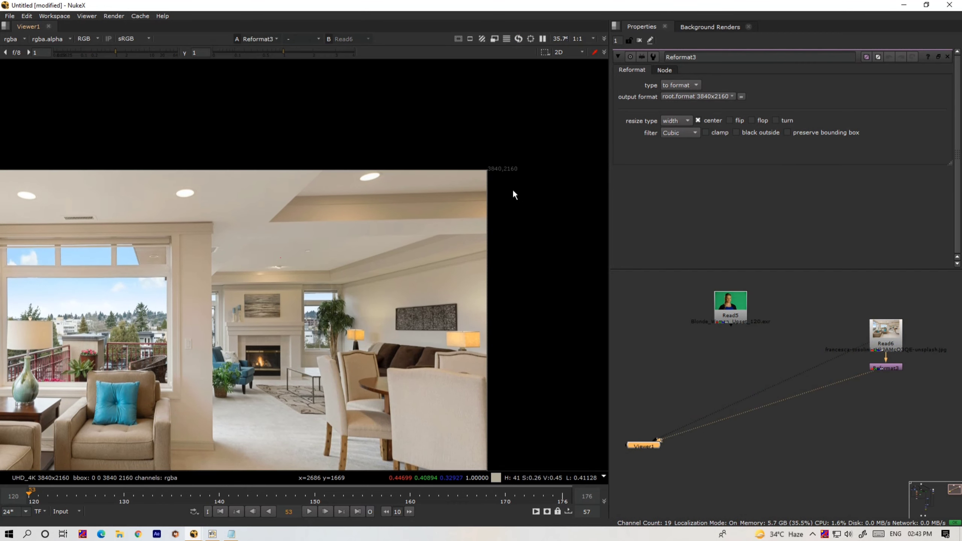
Assign the Read5 plate to viewer input 1 and the Reformat output to input 2, fitting the whole frame
click(736, 310)
key(1)
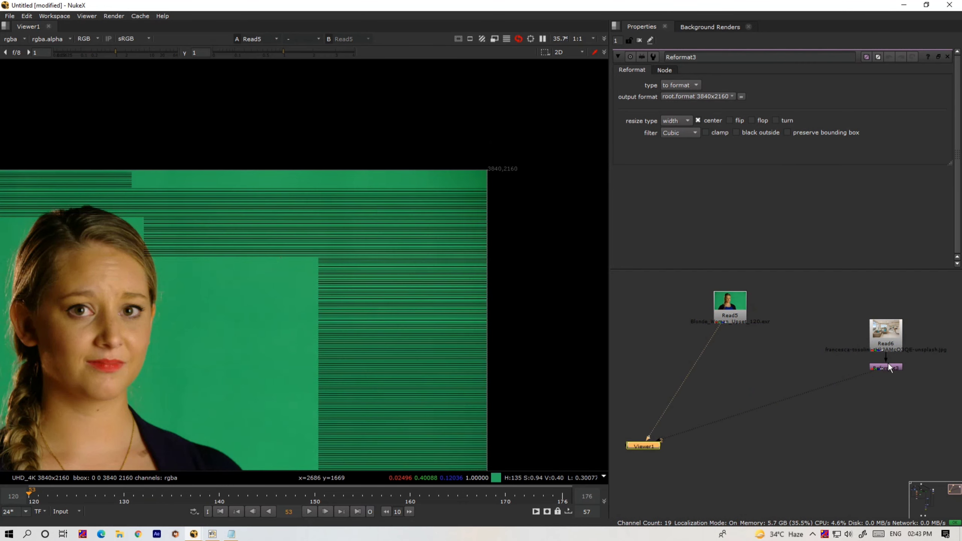
click(889, 368)
key(2)
scroll(357, 302, down, 3)
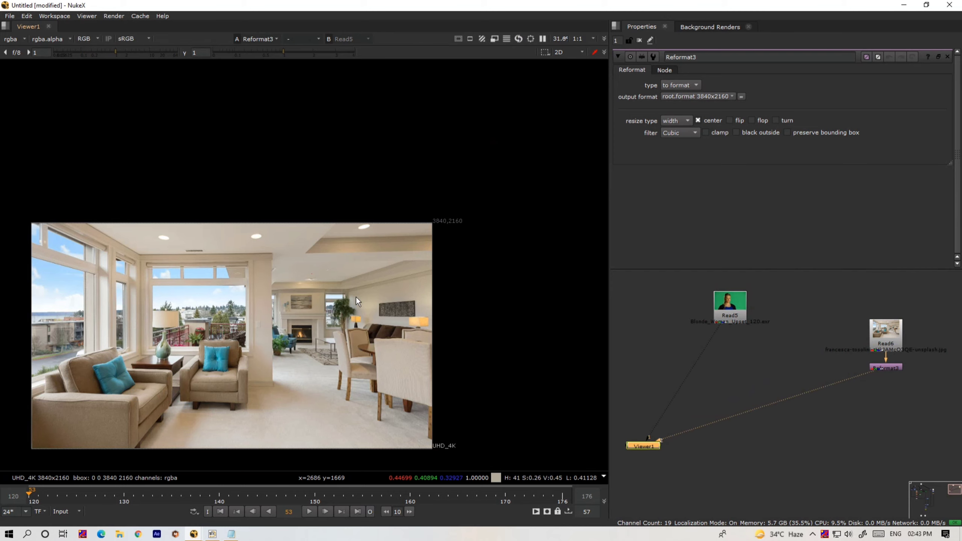
key(f)
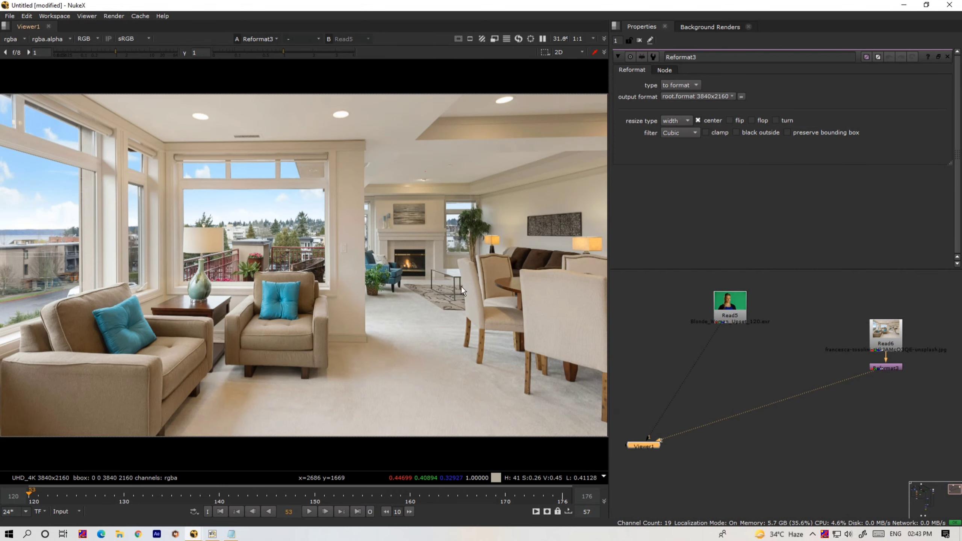
Switch repeatedly between the green-screen plate and the reformatted living room to compare their framing and light direction
key(1)
key(2)
key(1)
key(2)
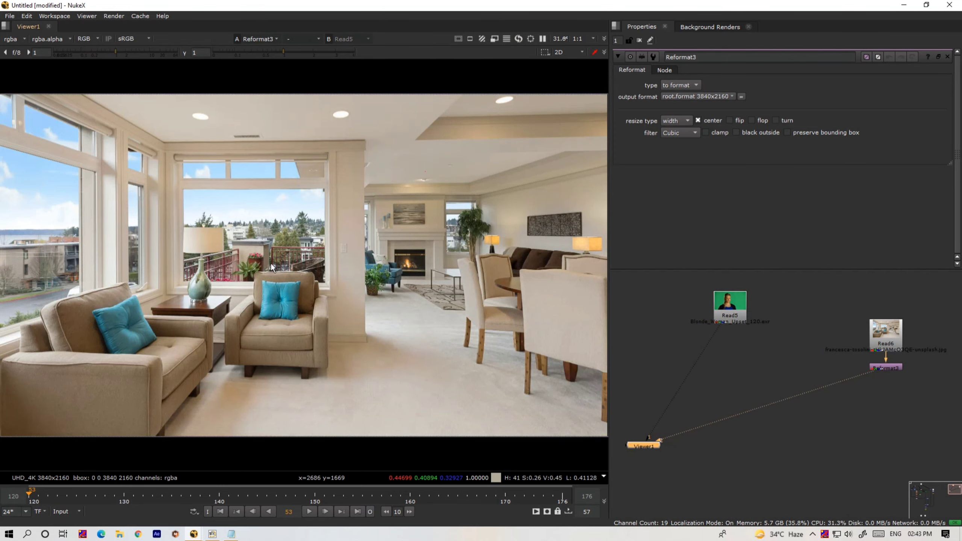
key(2)
key(1)
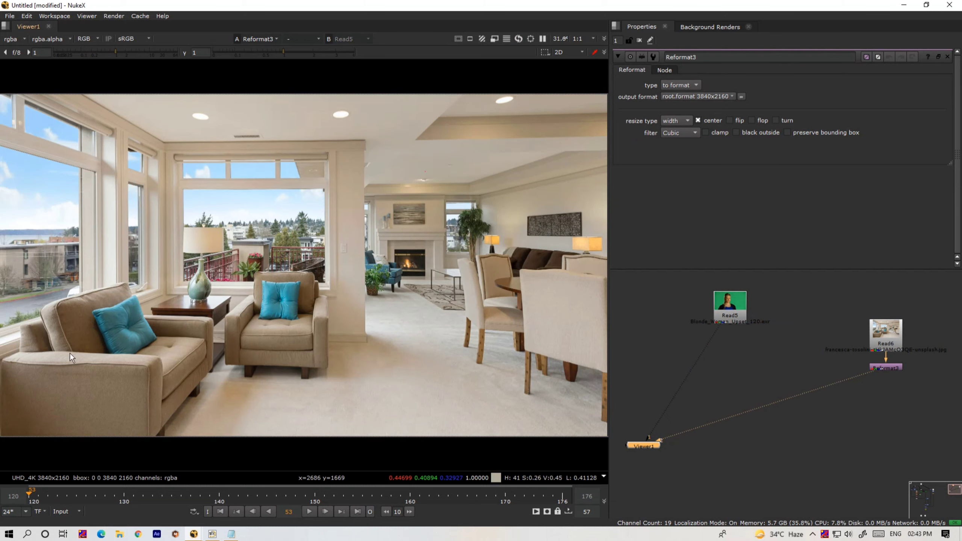
key(2)
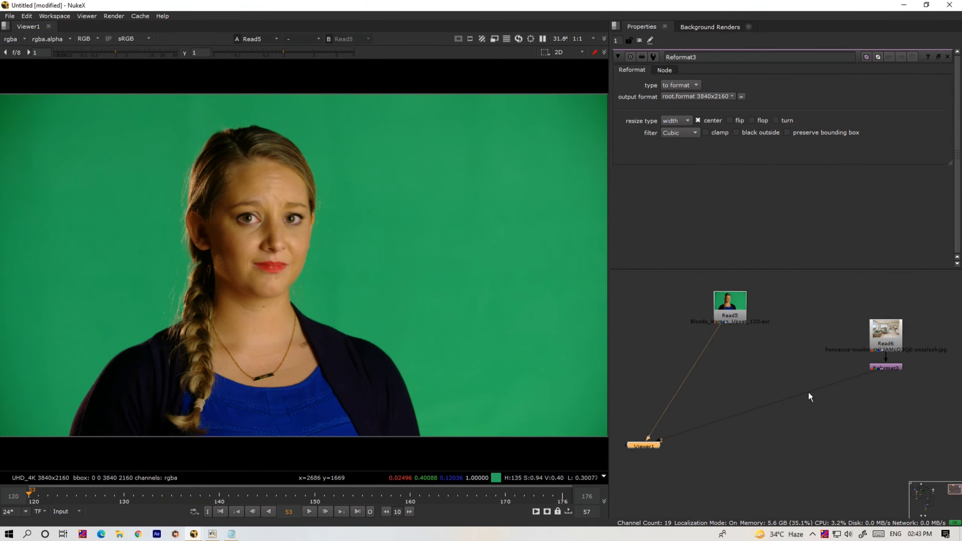
key(1)
click(882, 392)
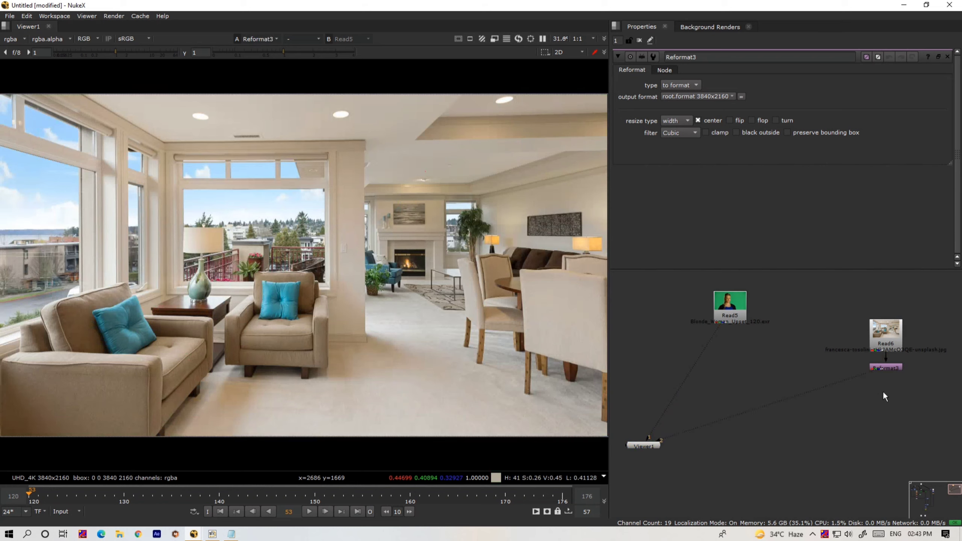
key(Tab)
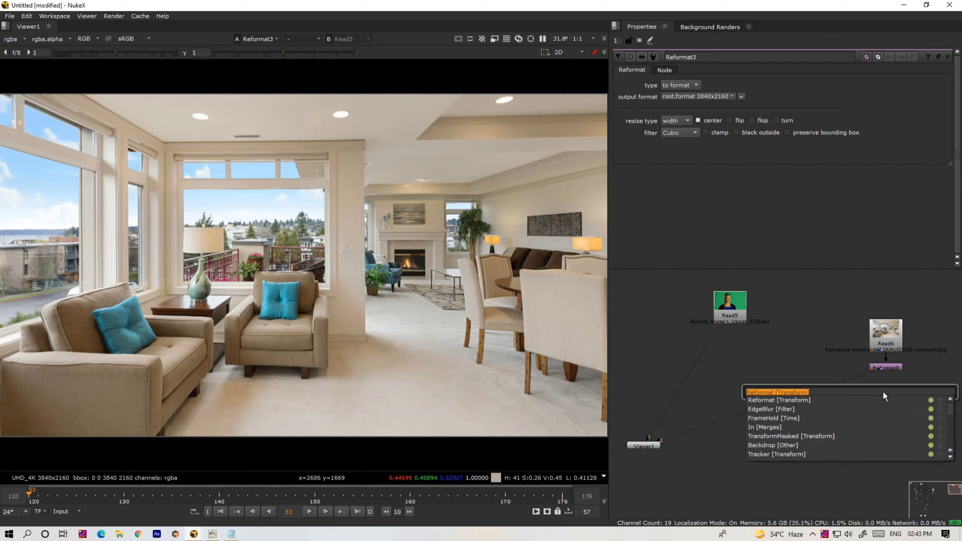
text(r)
click(887, 367)
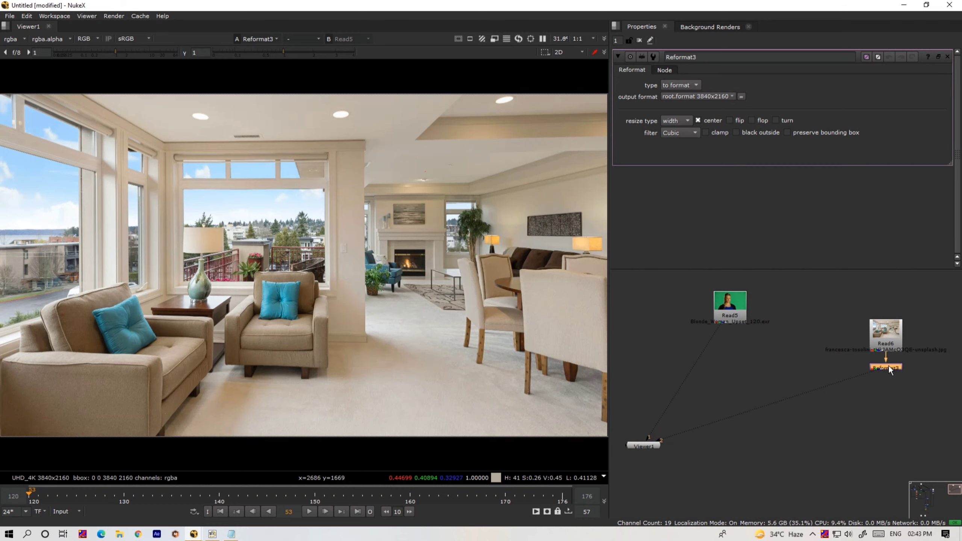
Check the background against the plate and mirror it horizontally by enabling flop on the Reformat node
key(1)
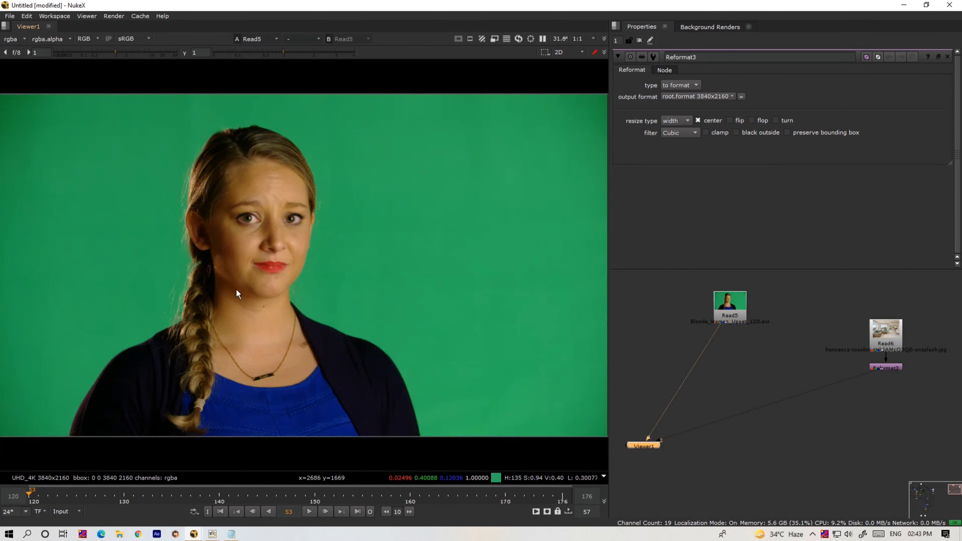
key(2)
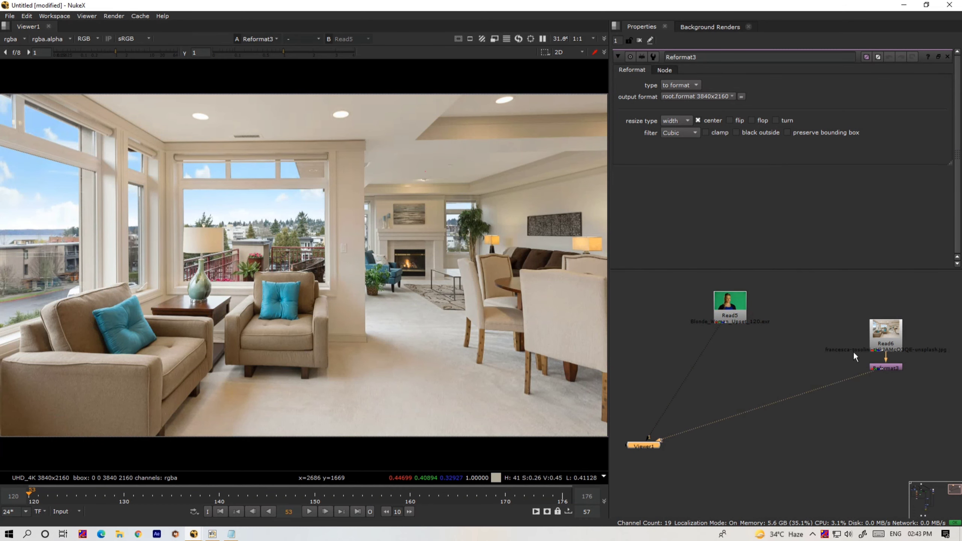
click(885, 368)
key(2)
click(752, 121)
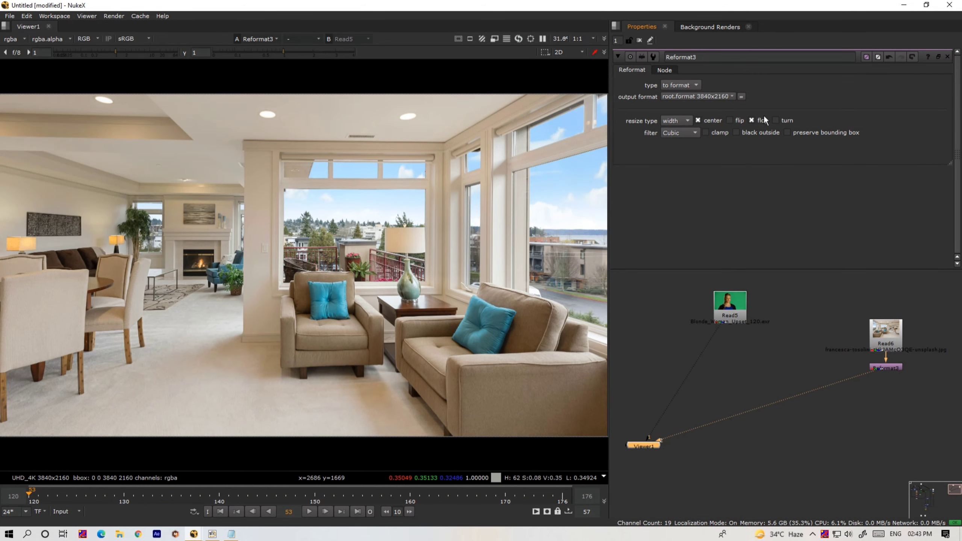
Add a Grade node directly after the Reformat node of the living-room background
click(883, 366)
key(Tab)
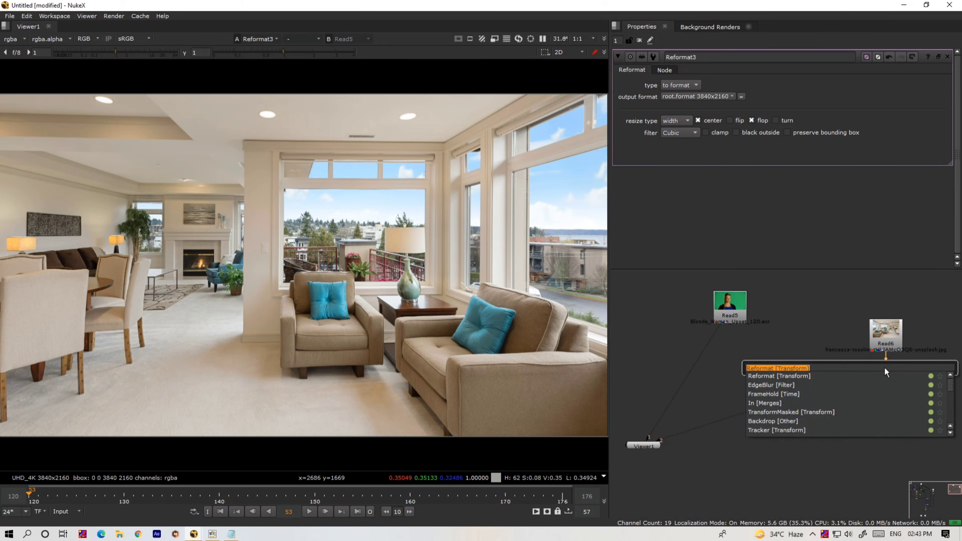
text(grade [Color)
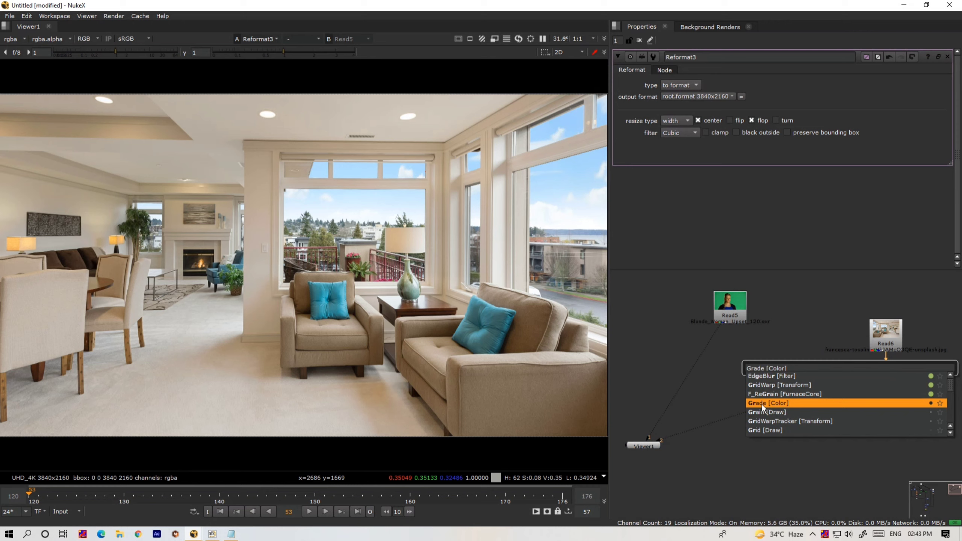
click(762, 404)
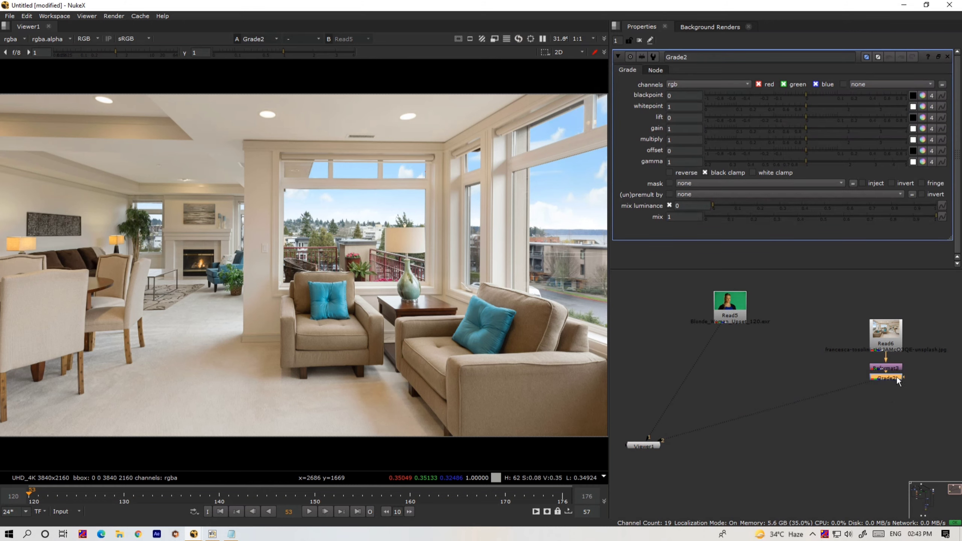
Darken the background by setting the Grade node's gain to 0.54 and multiply to 0.65
scroll(896, 377, up, 2)
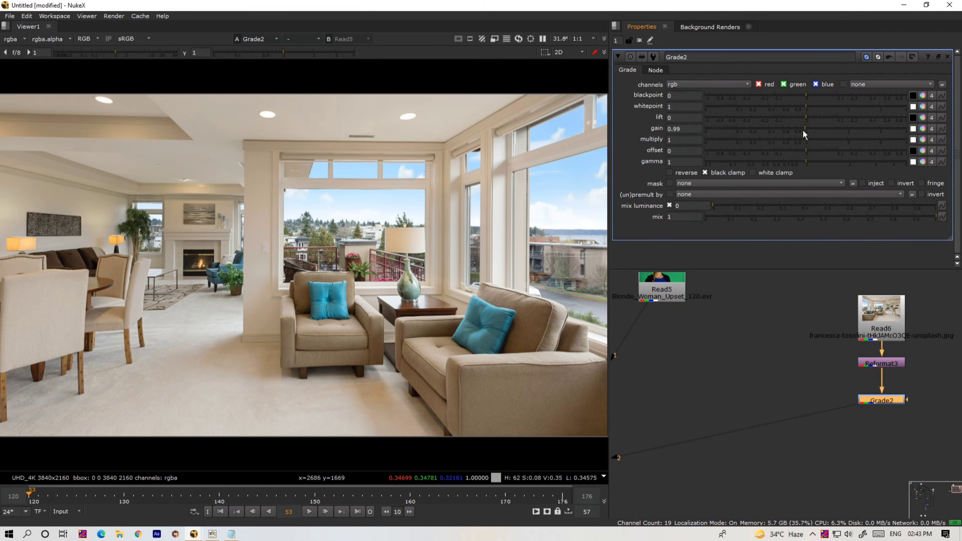
drag(803, 129, 780, 130)
click(795, 140)
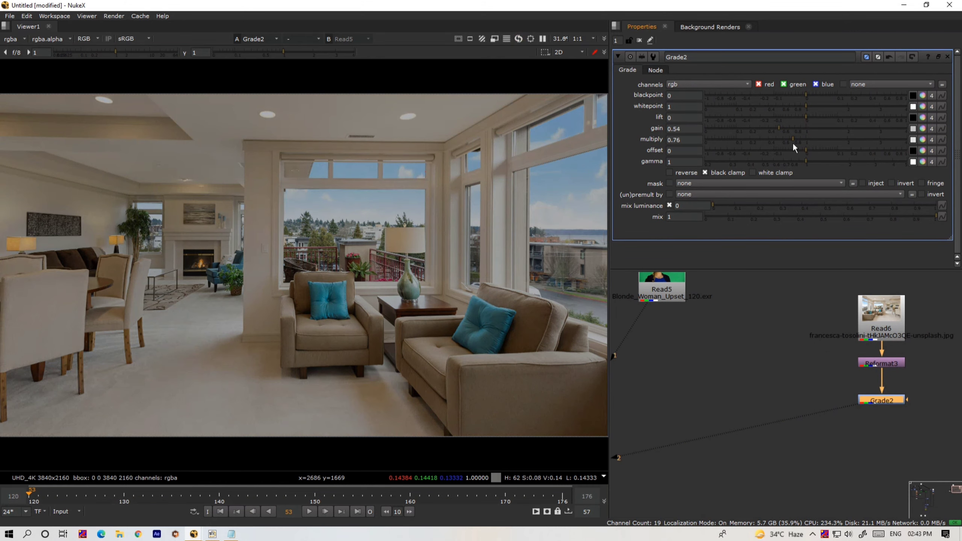
click(784, 140)
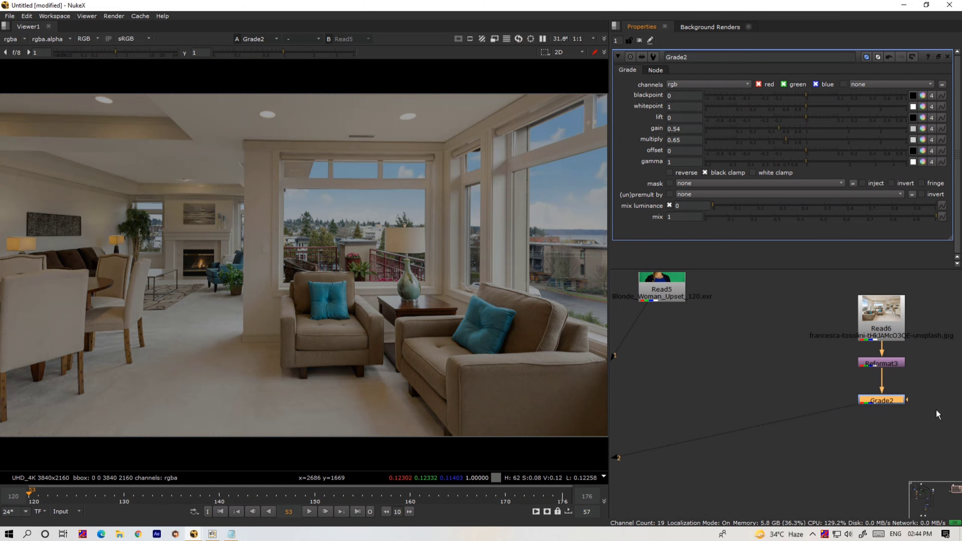
Switch between the green-screen plate and the graded background to compare their overall brightness
middle_drag(880, 431, 873, 409)
middle_drag(739, 334, 786, 406)
click(716, 322)
key(1)
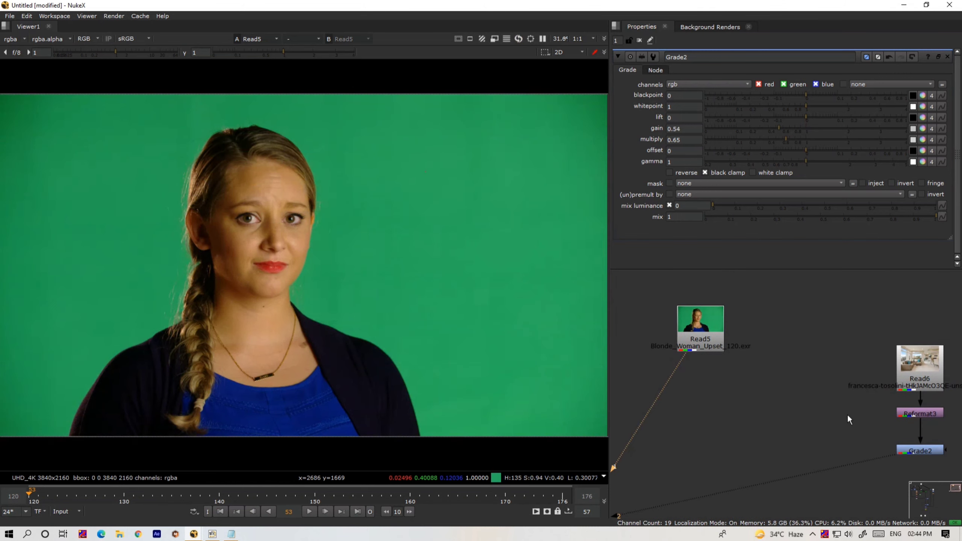
middle_drag(950, 459, 925, 433)
key(2)
key(1)
key(2)
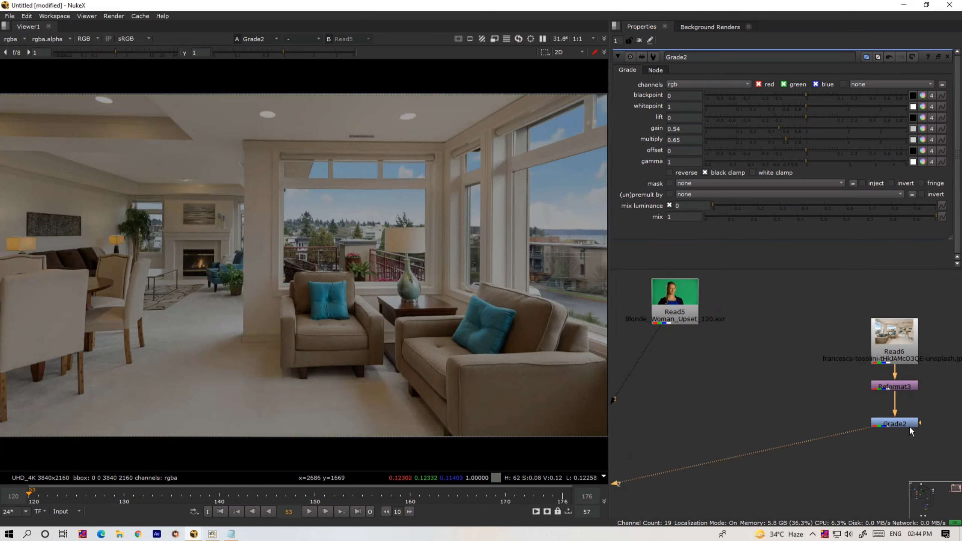
key(1)
key(2)
Raise the Grade node's gain to 0.88, checking the background brightness against the green-screen plate
drag(783, 128, 793, 126)
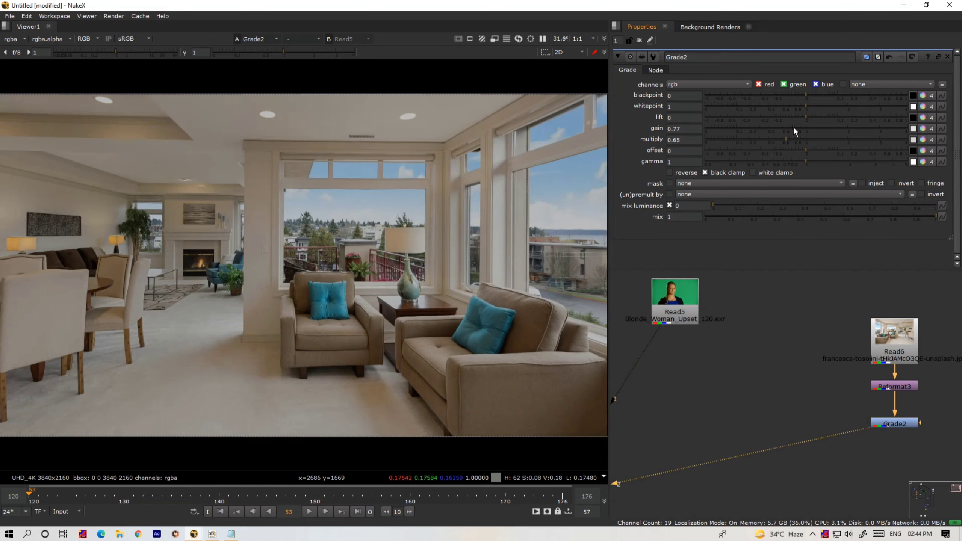
key(1)
key(2)
key(1)
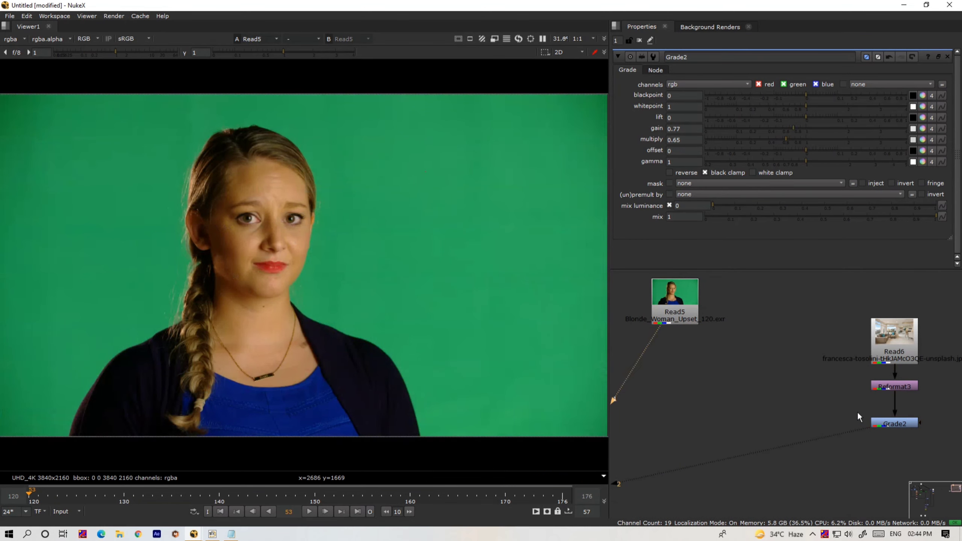
key(2)
drag(783, 131, 799, 128)
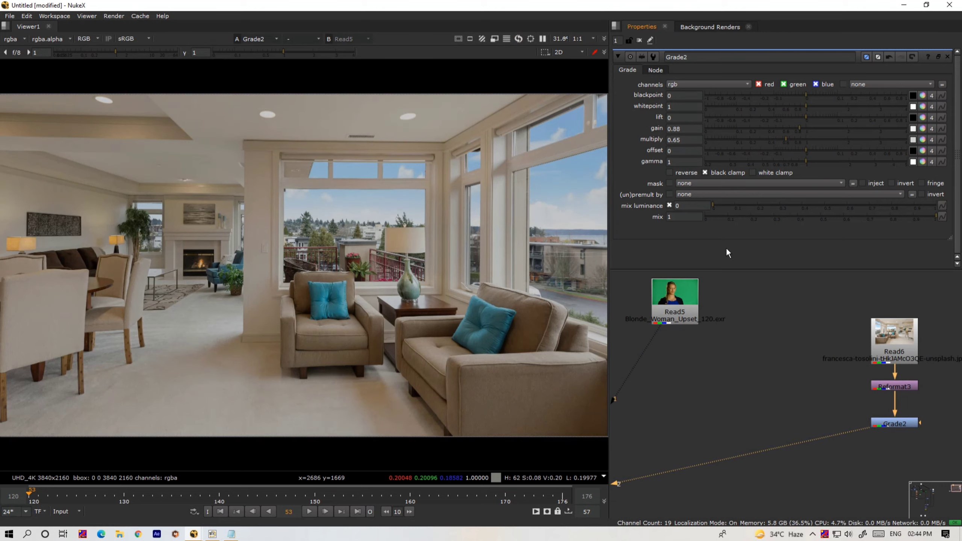
Alternate repeatedly between the Read5 plate and the Grade output to judge whether their exposure matches
click(684, 299)
key(1)
key(2)
key(1)
key(2)
key(1)
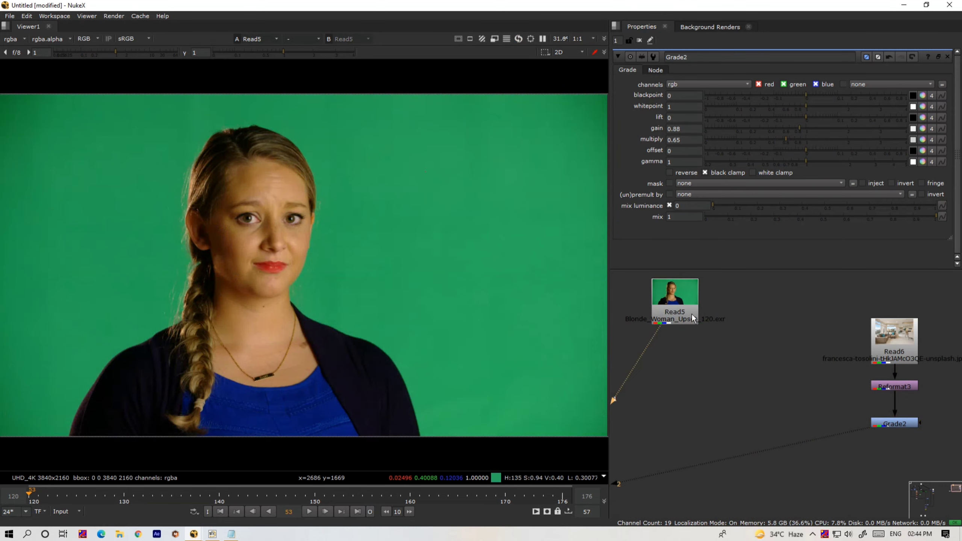
key(2)
key(1)
key(2)
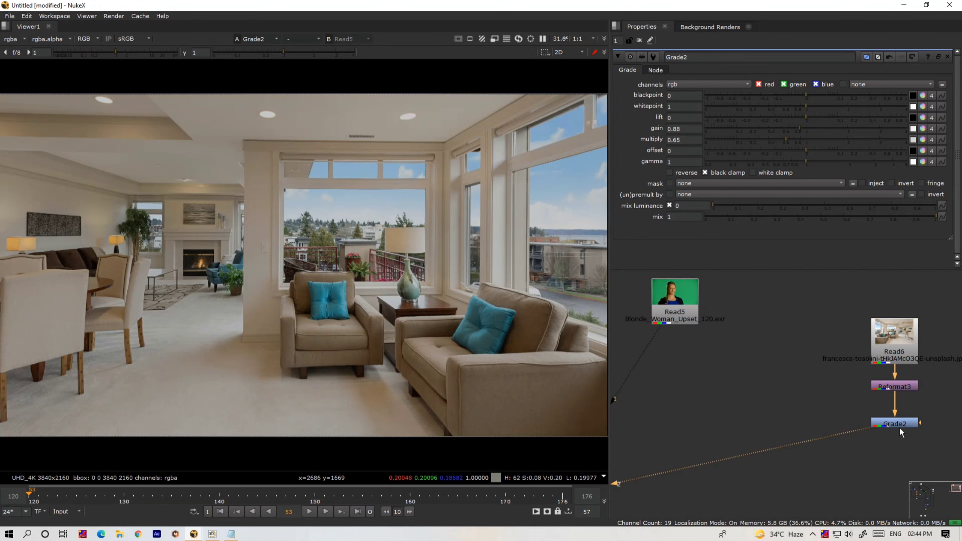
middle_drag(899, 427, 882, 409)
click(881, 405)
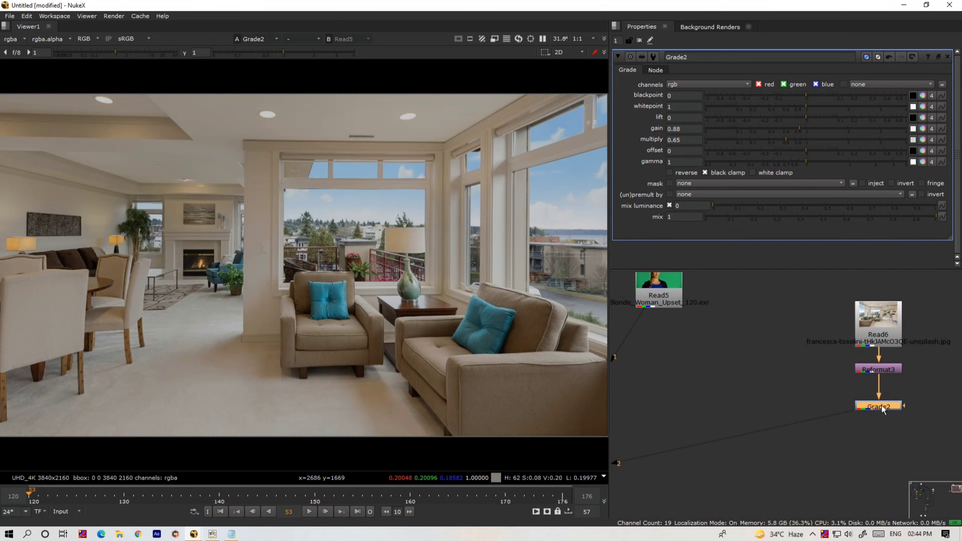
key(Tab)
text(de)
click(769, 422)
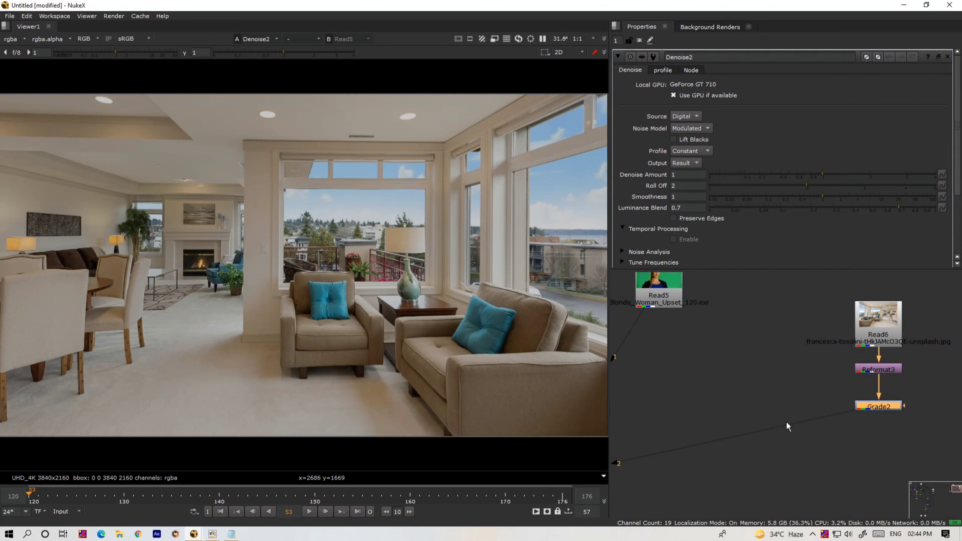
key(ctrl+z)
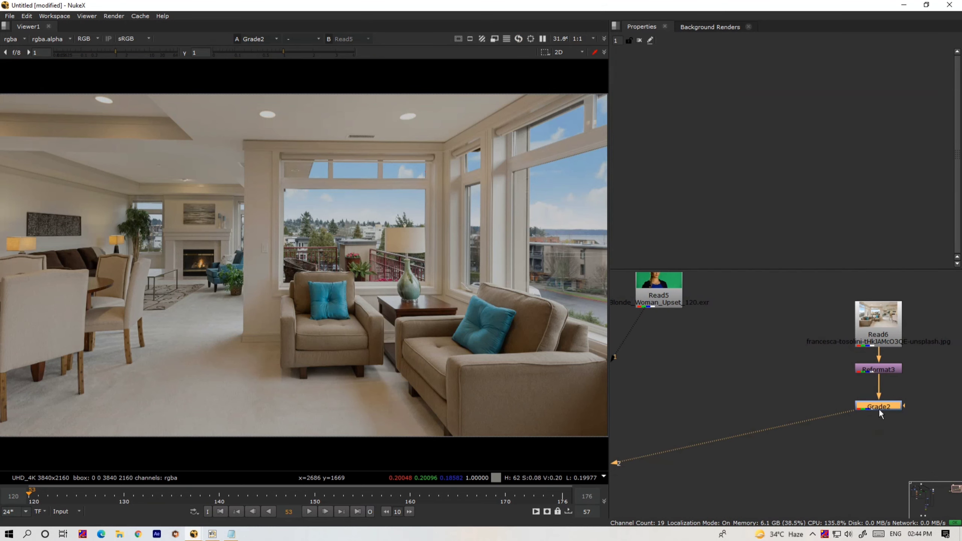
Add a Defocus node after the Grade node and place it slightly lower in the background branch
key(Tab)
text(defl)
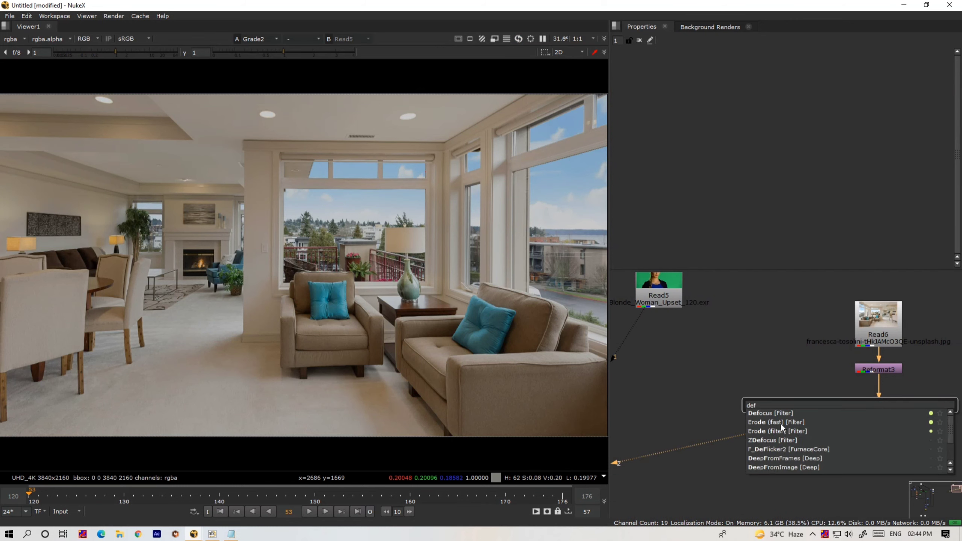
key(Return)
drag(884, 423, 882, 445)
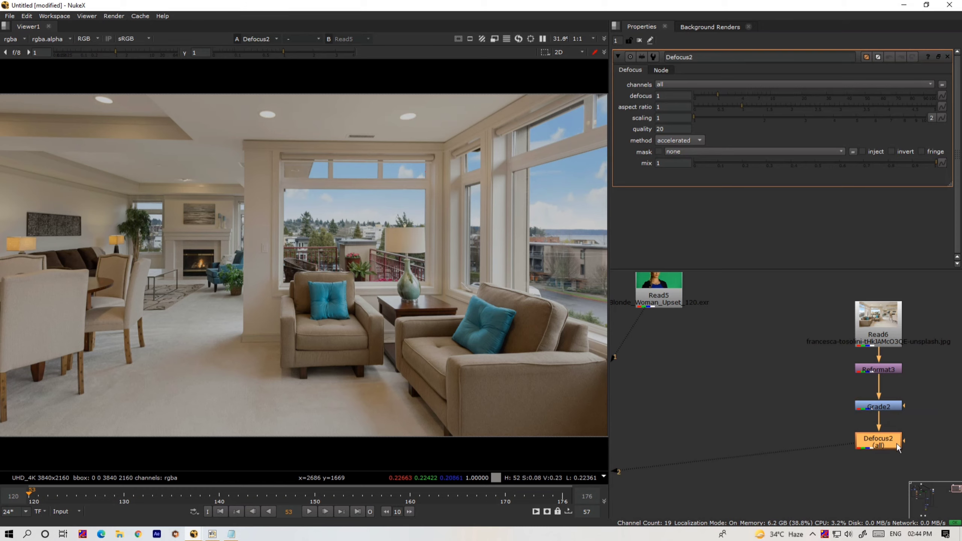
Soften the background by setting the Defocus node's defocus to 5.2 and scaling to 1.21
scroll(350, 255, up, 12)
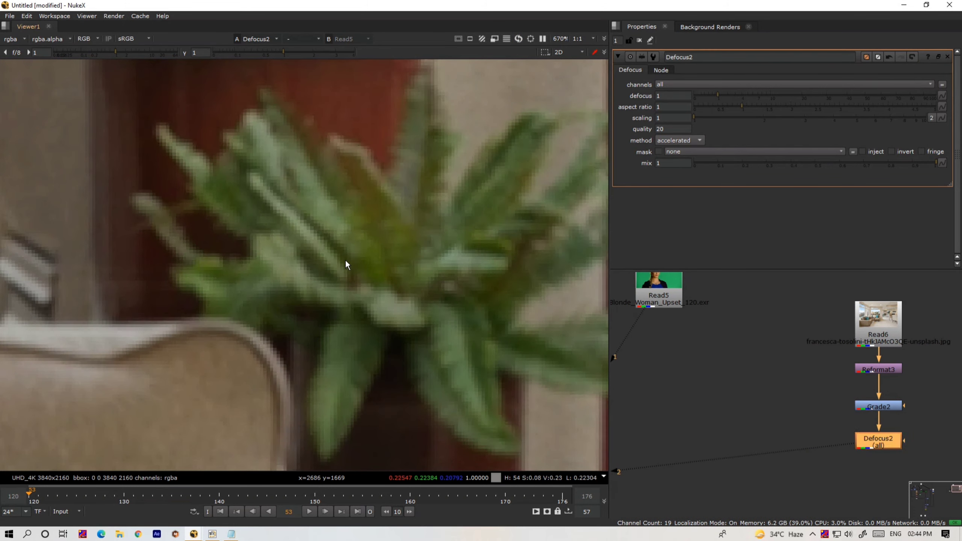
key(d)
key(d)
drag(727, 97, 756, 97)
scroll(412, 265, down, 12)
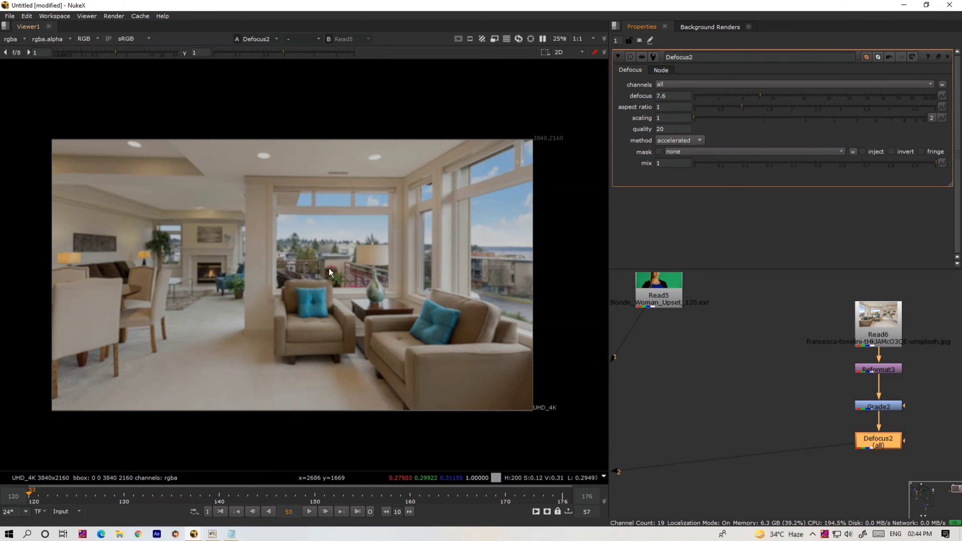
key(f)
click(708, 118)
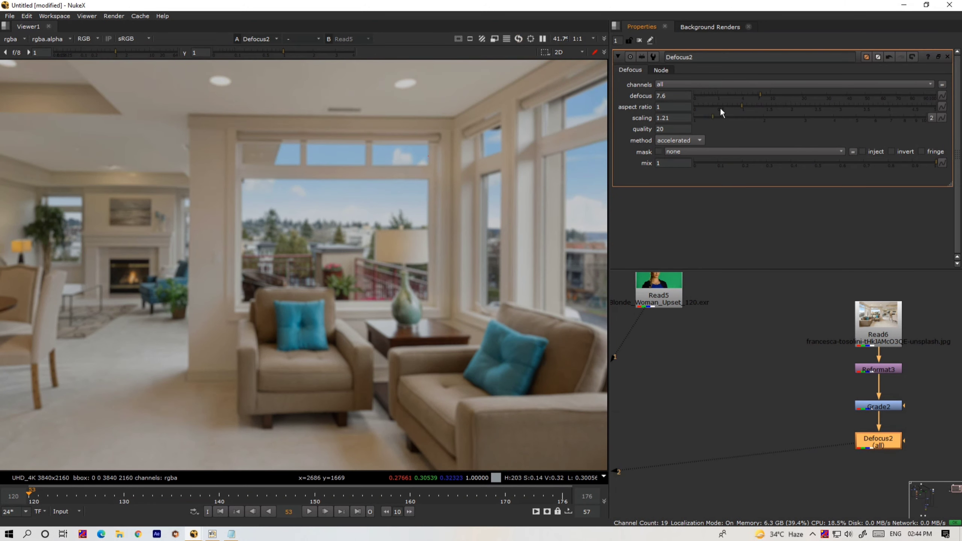
click(749, 95)
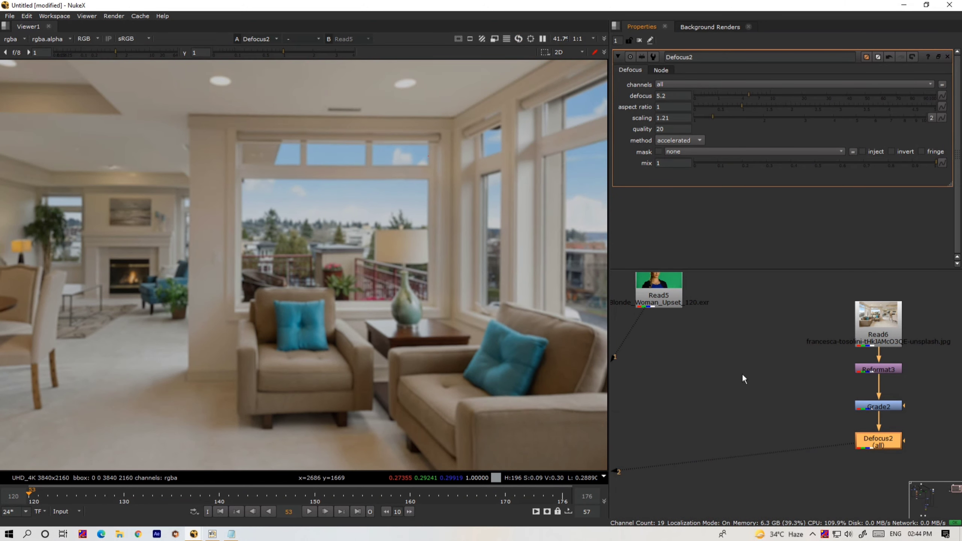
Compare the original Read6 photo with the Defocus output in the viewer
click(884, 328)
key(1)
click(894, 444)
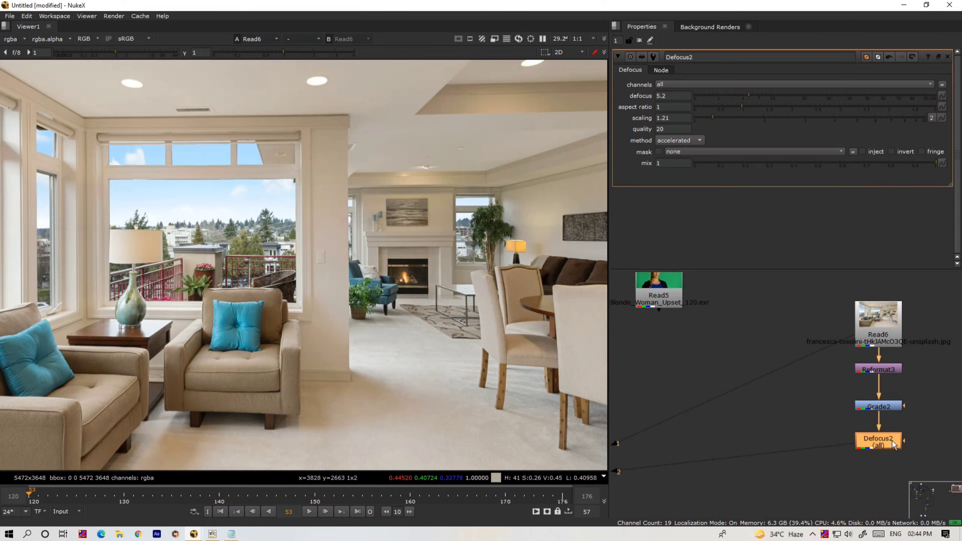
key(1)
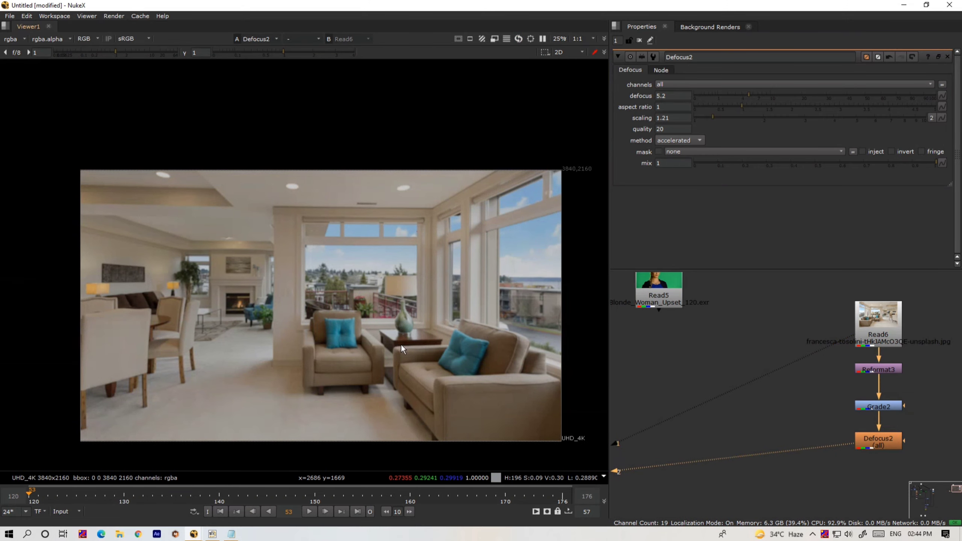
key(1)
Compare the Reformat output with the Defocus output, examining the blur up close around the armchair and window
click(879, 368)
key(1)
click(887, 442)
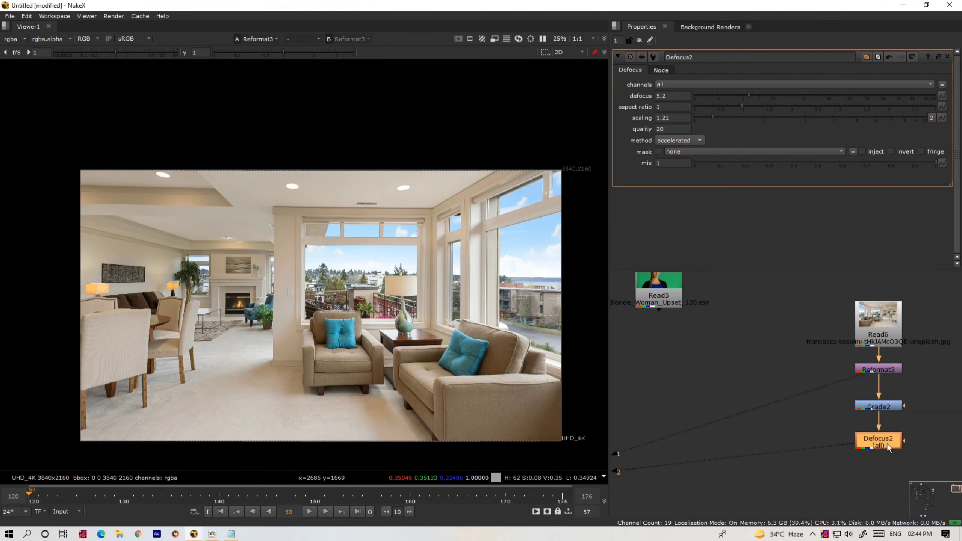
key(2)
key(1)
scroll(321, 313, up, 5)
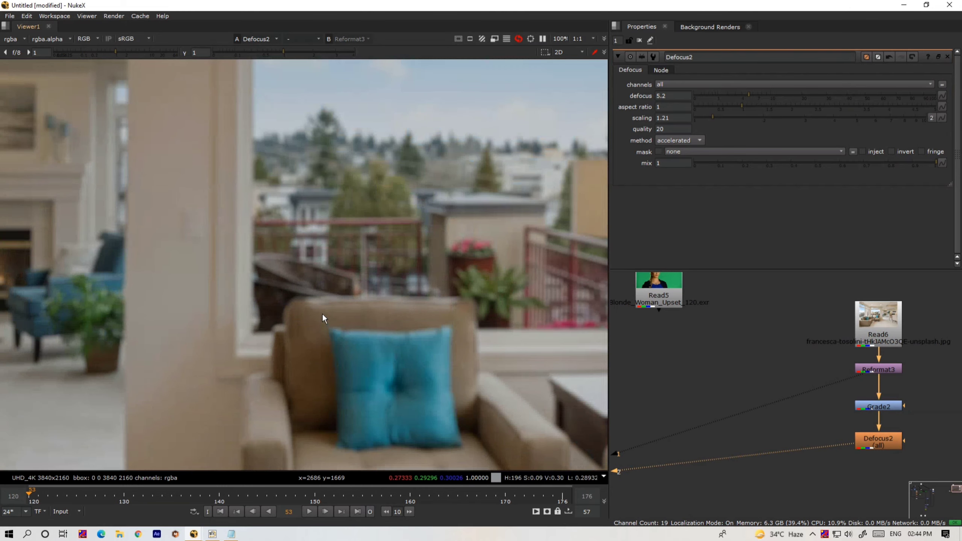
key(2)
scroll(322, 313, down, 2)
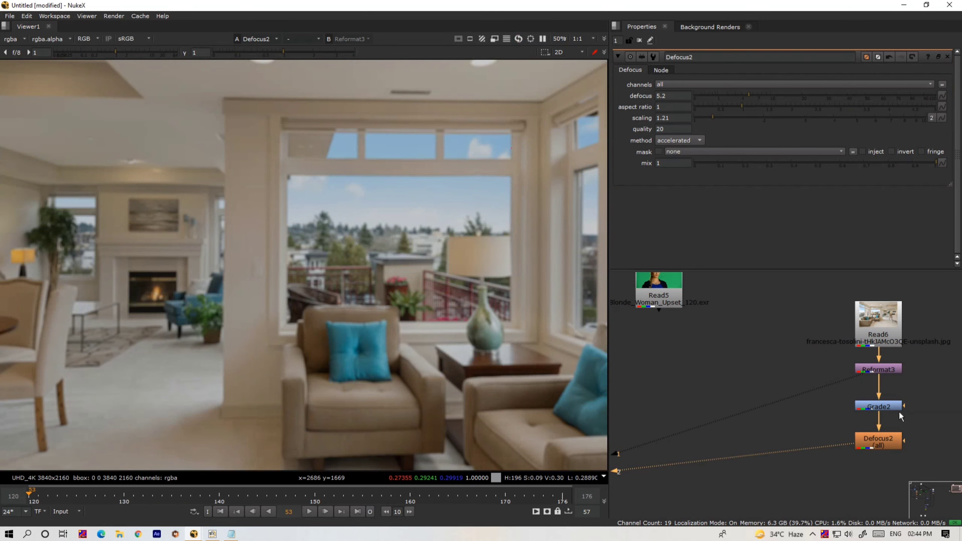
Reassign the Read5 plate to viewer input 1 and view the defocused background on input 2 for comparison
click(668, 298)
key(1)
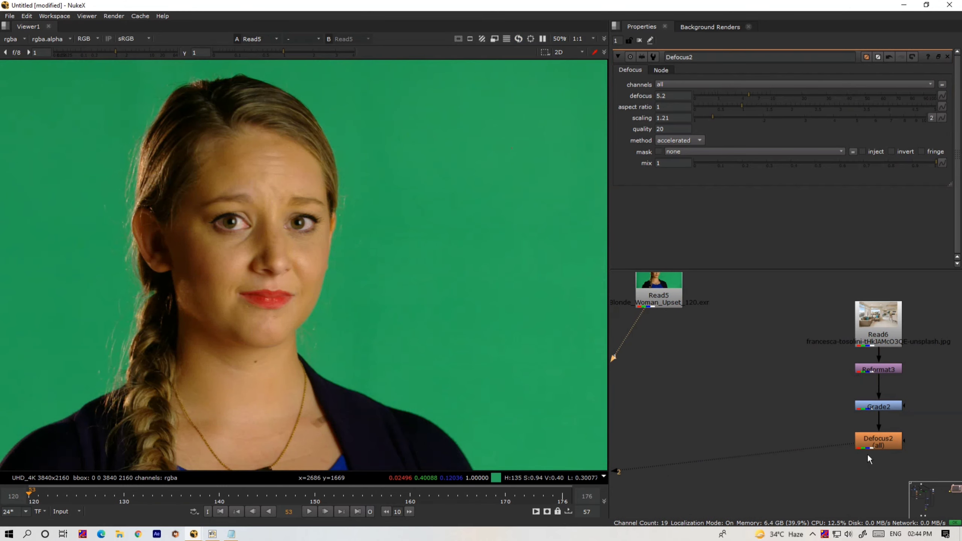
click(878, 445)
key(2)
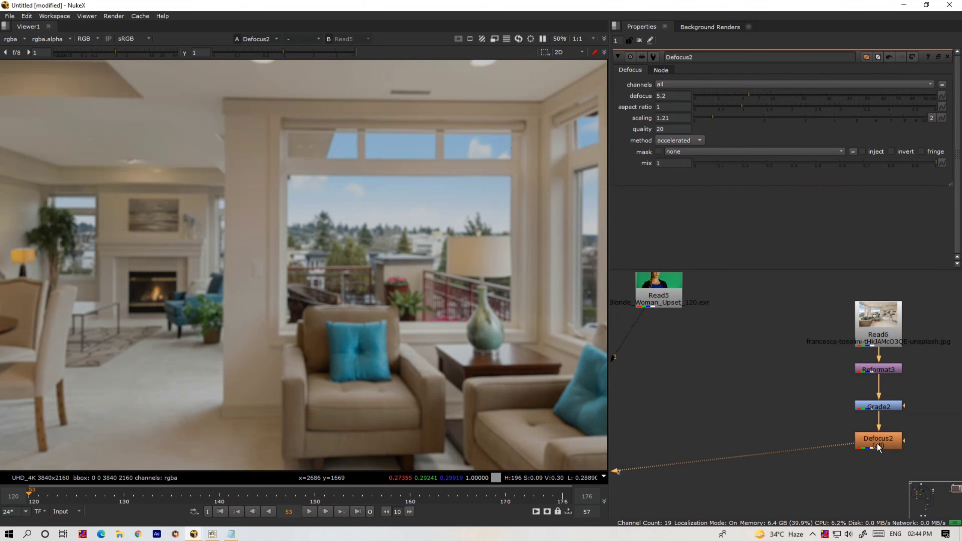
click(877, 443)
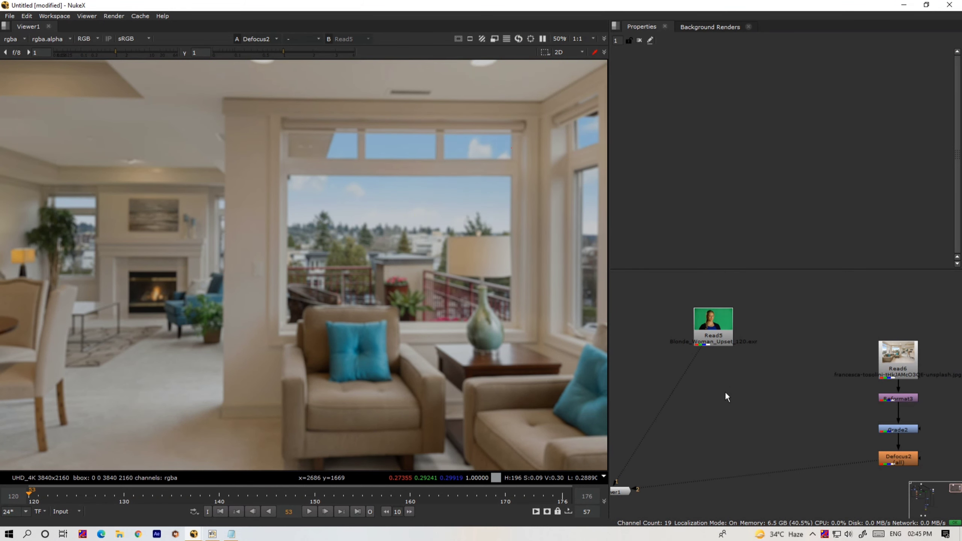
Create an unconnected Denoise node below the Read5 green-screen plate
key(Tab)
text(de)
click(633, 410)
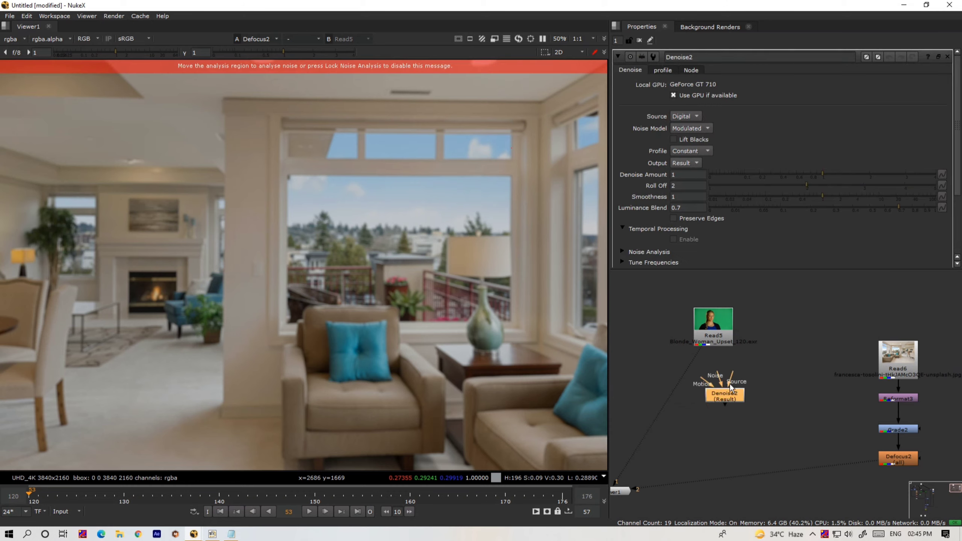
Connect the Denoise node's Source input to the Read5 plate and show the Denoise result in the viewer
scroll(720, 379, up, 3)
click(702, 300)
key(1)
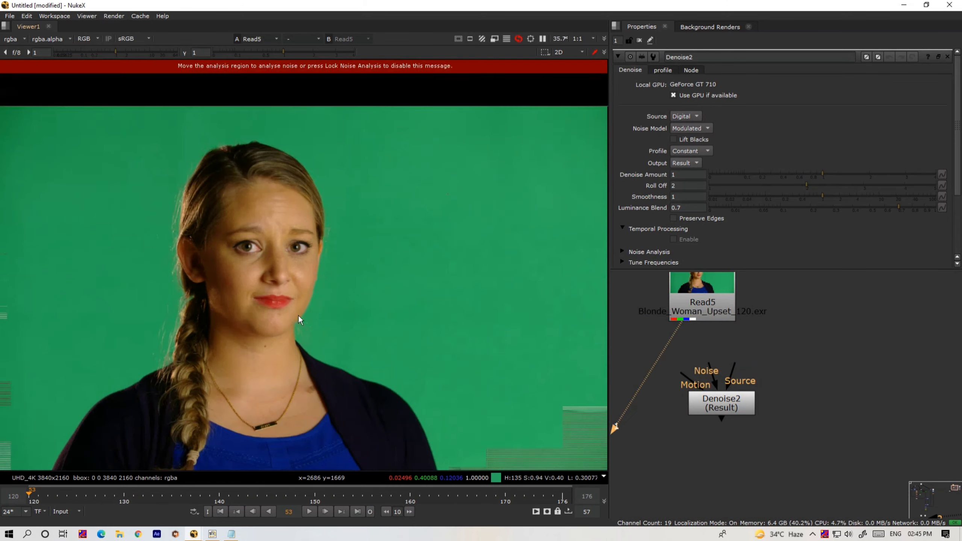
mouse_move(714, 408)
mouse_down()
mouse_move(650, 370)
mouse_move(709, 419)
mouse_up()
middle_drag(651, 428, 729, 382)
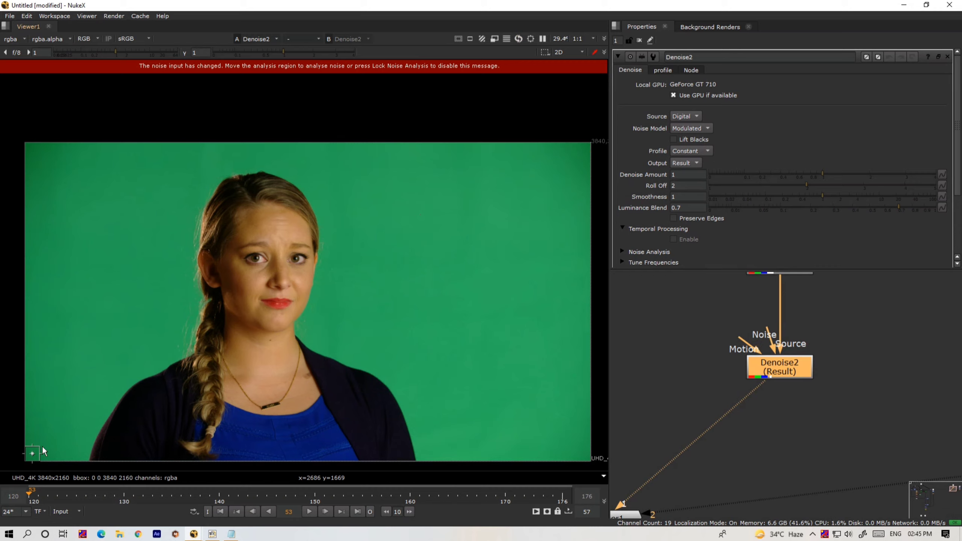
Enlarge the Denoise analysis region and move it over the woman's face and the adjacent green screen
drag(41, 451, 248, 347)
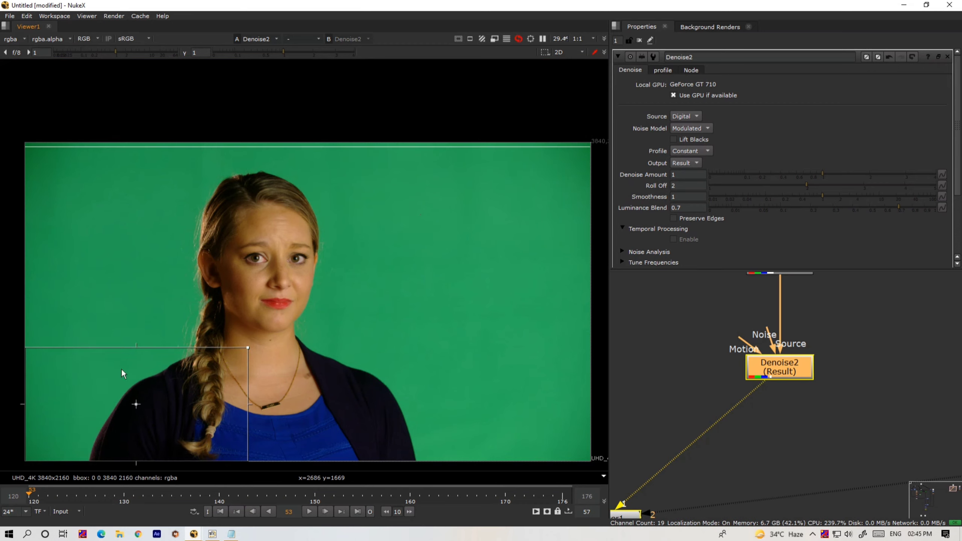
drag(136, 404, 229, 267)
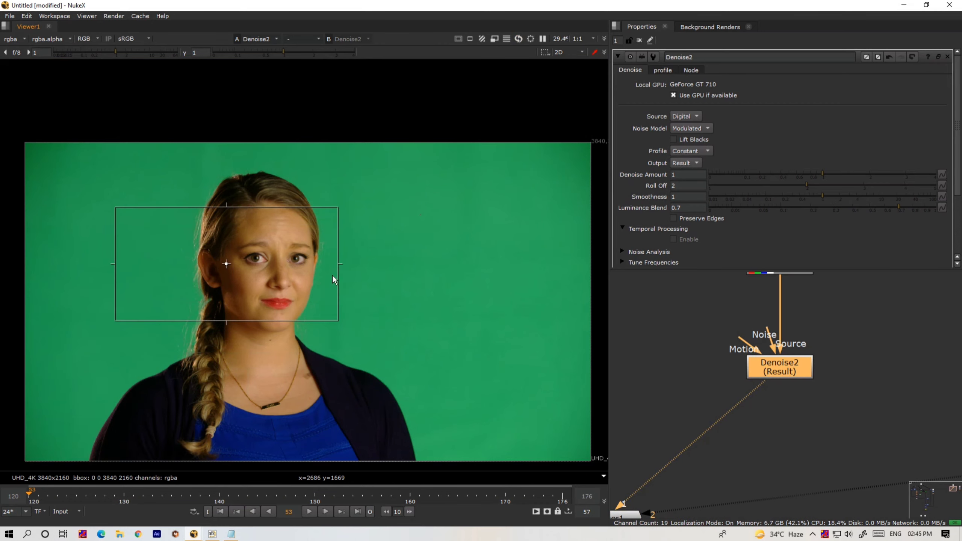
Assign the Read5 green-screen plate to viewer input 1 and the Denoise result to viewer input 2 for comparison
scroll(751, 382, down, 2)
click(772, 284)
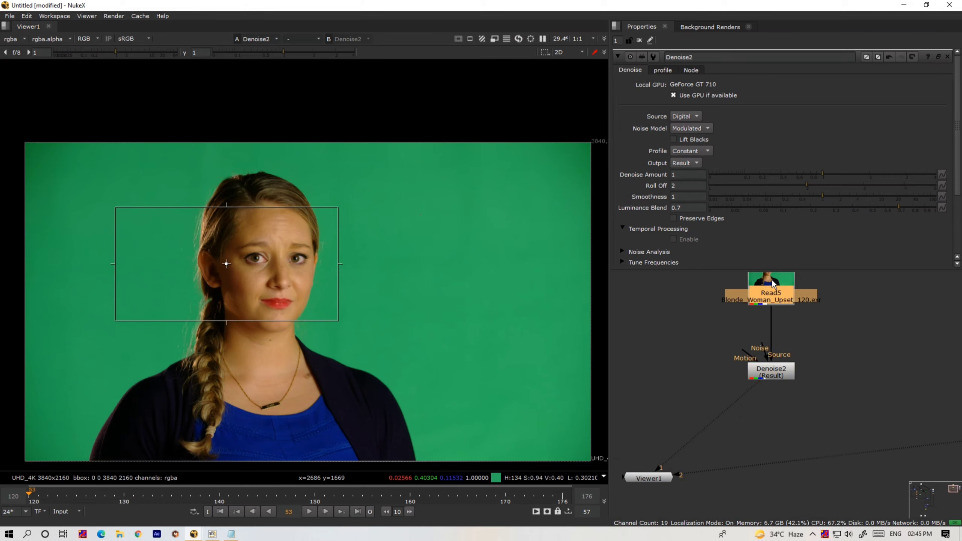
key(2)
scroll(268, 268, up, 3)
key(2)
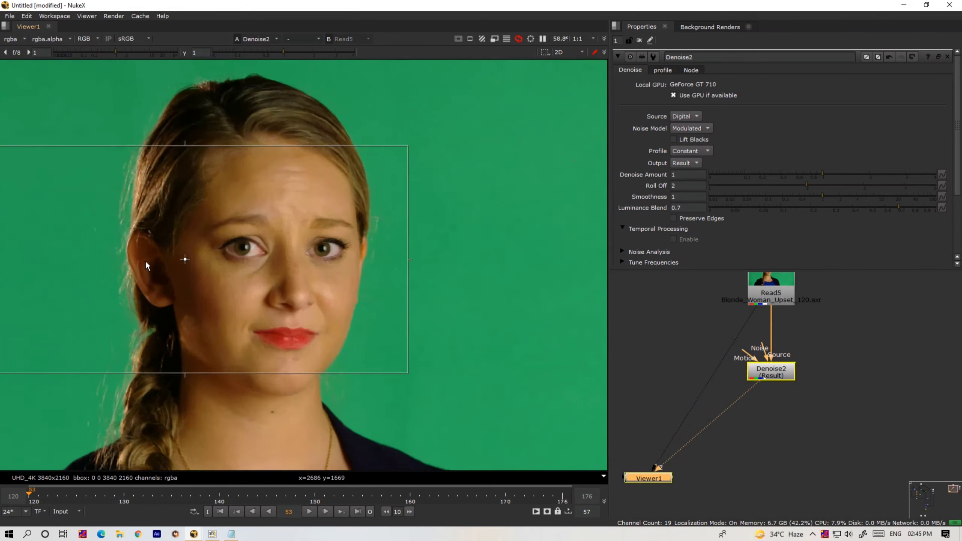
Compare the original and denoised plates up close around the woman's ear and the fine hair against the green screen
key(1)
scroll(140, 262, up, 7)
key(2)
middle_drag(100, 262, 577, 275)
key(1)
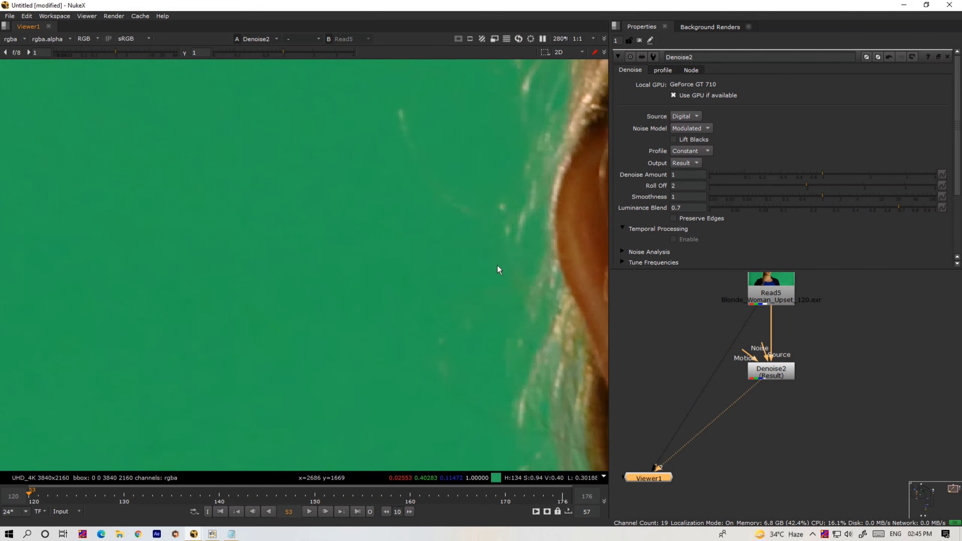
scroll(310, 269, up, 6)
key(2)
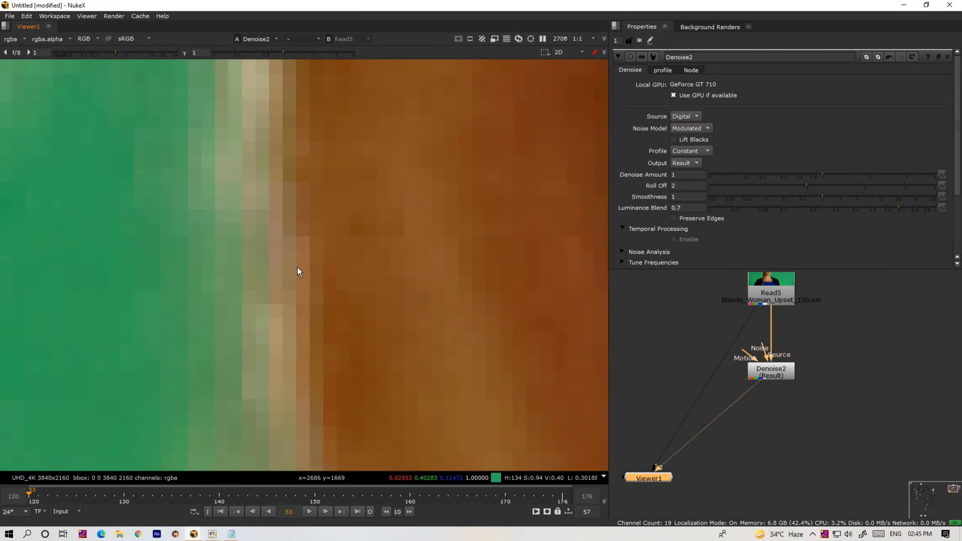
scroll(292, 246, up, 3)
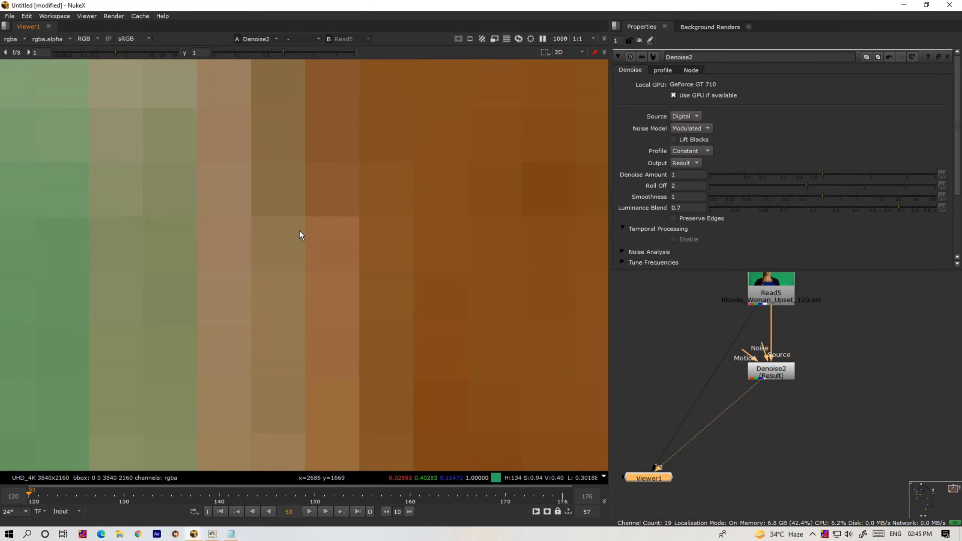
scroll(299, 230, down, 8)
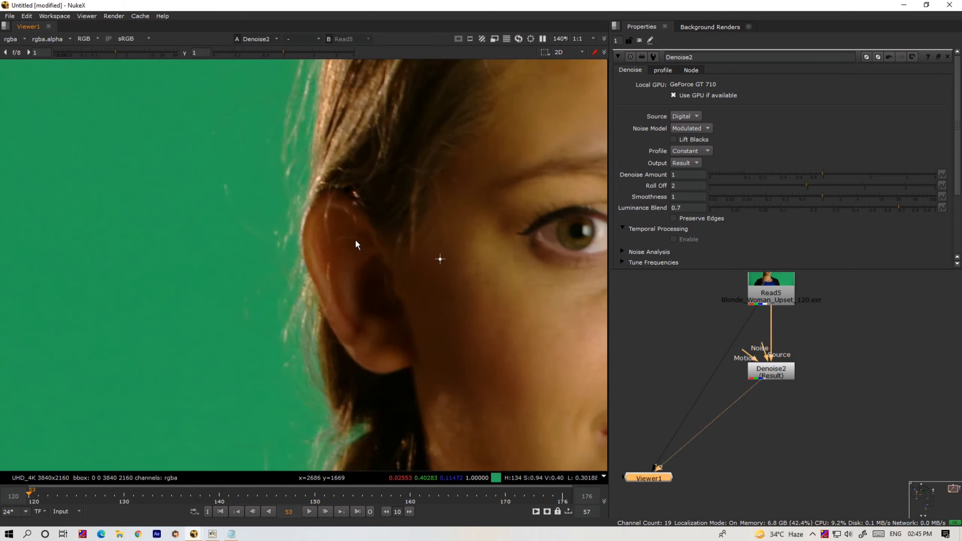
Set the Denoise Amount to 1.8 and Smoothness to 2.9
drag(822, 174, 861, 174)
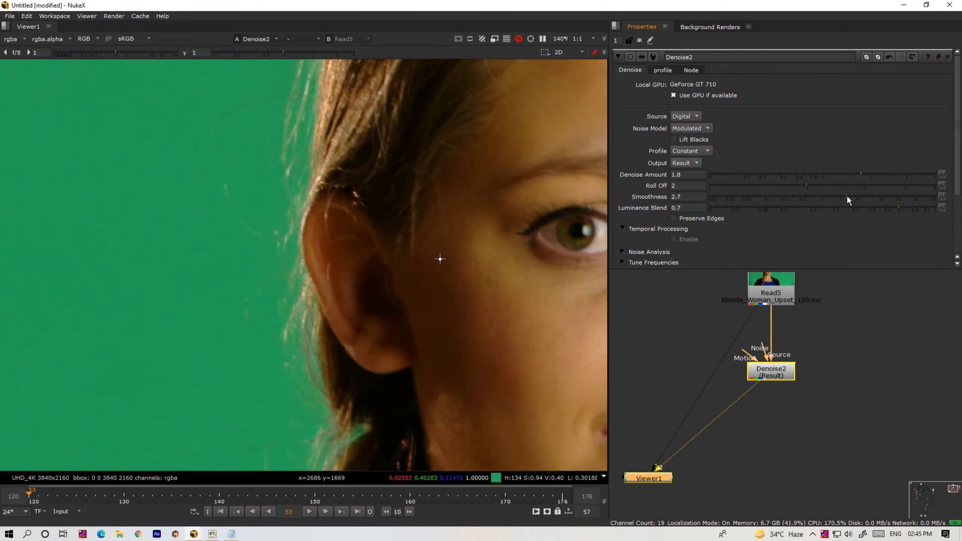
key(1)
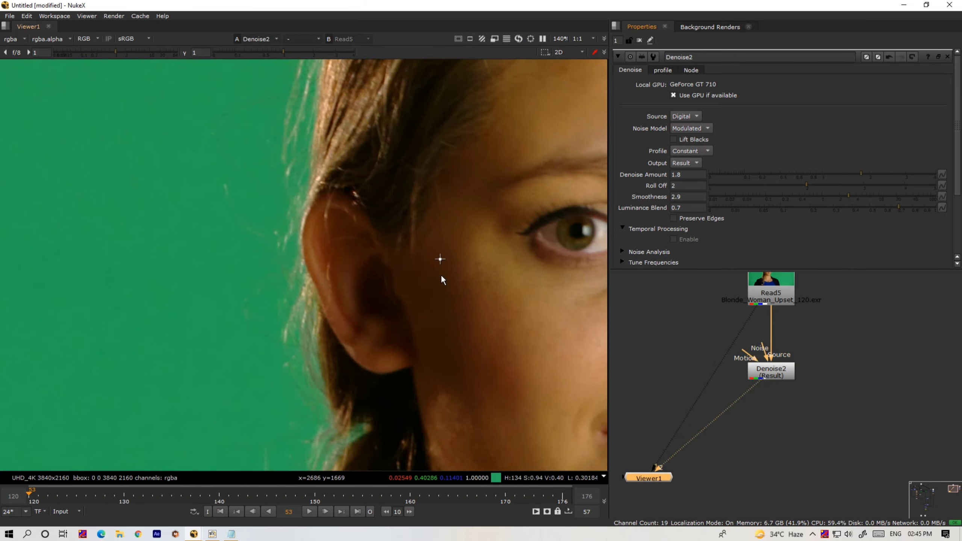
Compare the original plate with the denoised result on the woman's ear and cheek skin at high magnification
scroll(426, 305, up, 6)
scroll(425, 302, up, 1)
middle_drag(433, 320, 167, 337)
key(2)
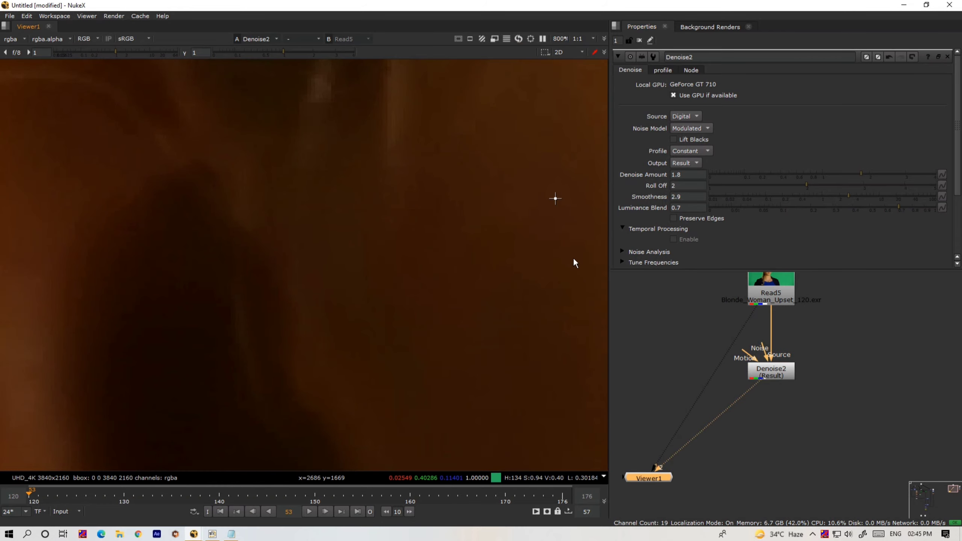
middle_drag(574, 262, 242, 265)
key(1)
scroll(200, 258, down, 2)
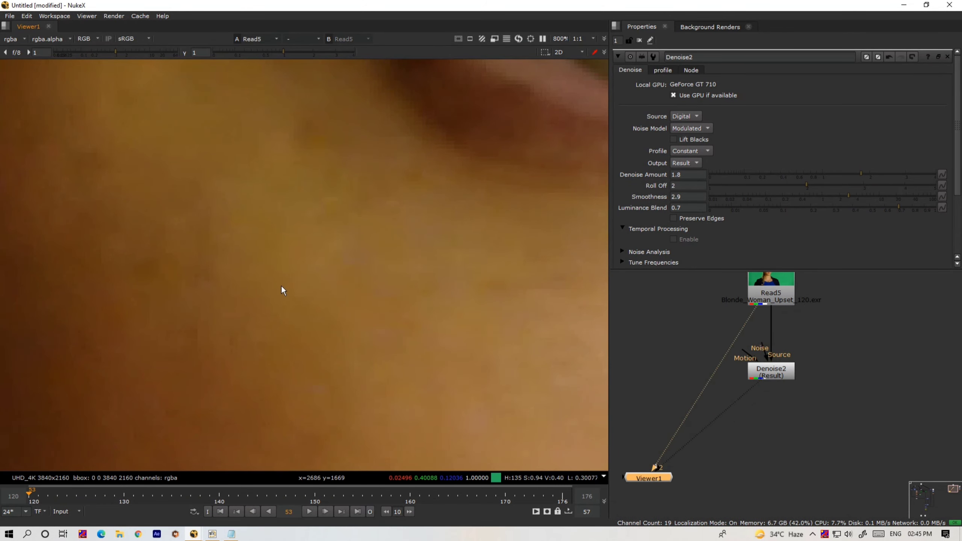
scroll(284, 288, down, 3)
key(2)
Compare the original and denoised plates in the red channel around the woman's eye and cheek, and return to full colour
key(r)
key(1)
key(2)
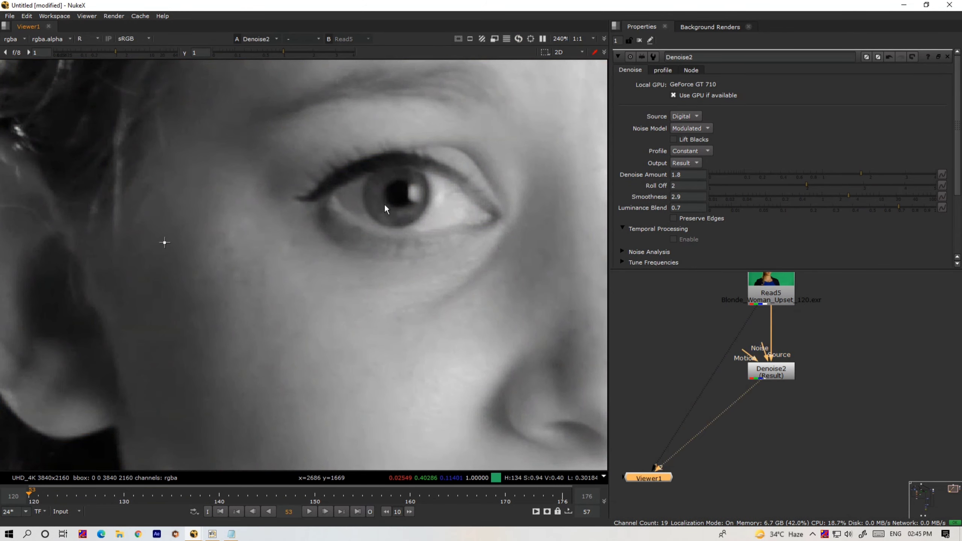
key(1)
scroll(399, 209, up, 5)
key(2)
key(1)
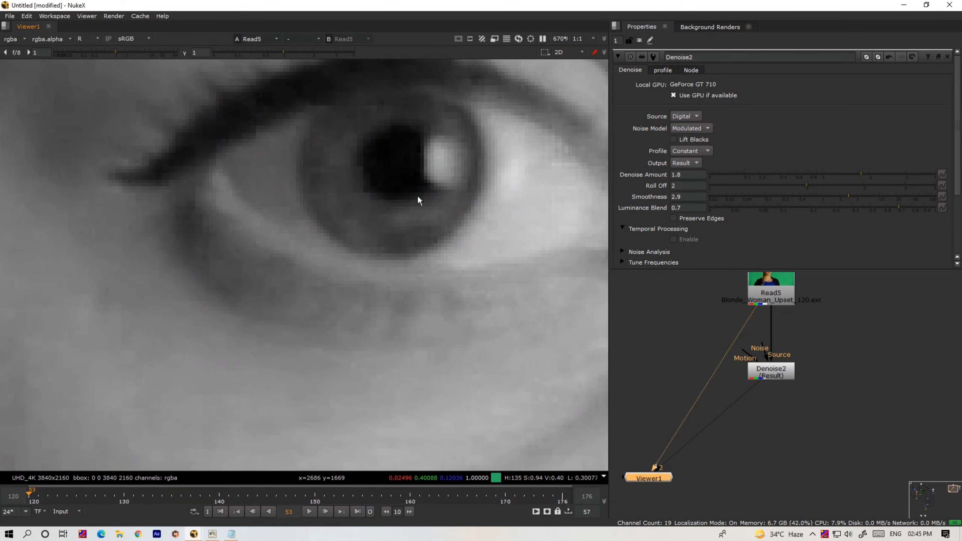
scroll(417, 195, down, 3)
scroll(415, 295, down, 1)
key(2)
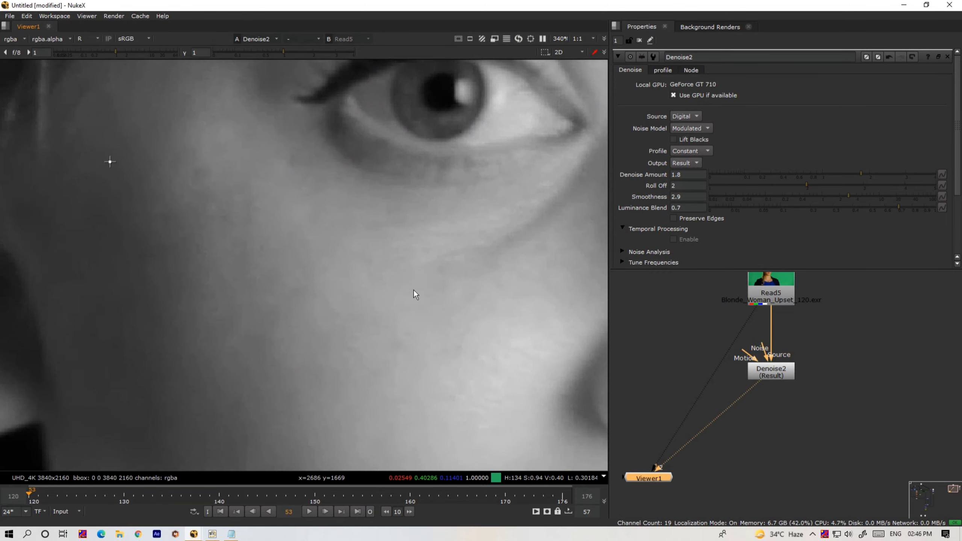
scroll(414, 300, down, 3)
middle_drag(644, 435, 655, 414)
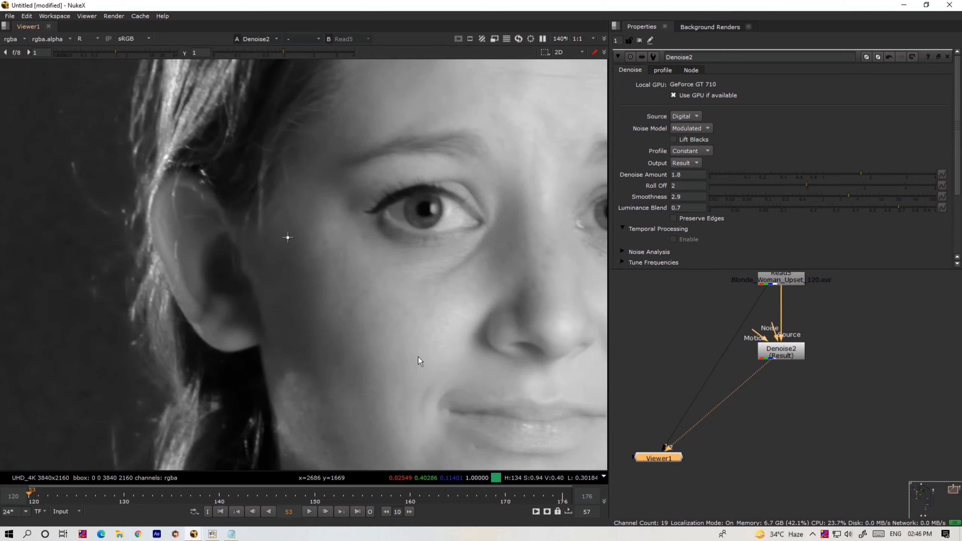
key(r)
Examine the denoised plate's red, green, blue and alpha channels one after another, and return the viewer to RGB
scroll(372, 308, down, 2)
click(95, 39)
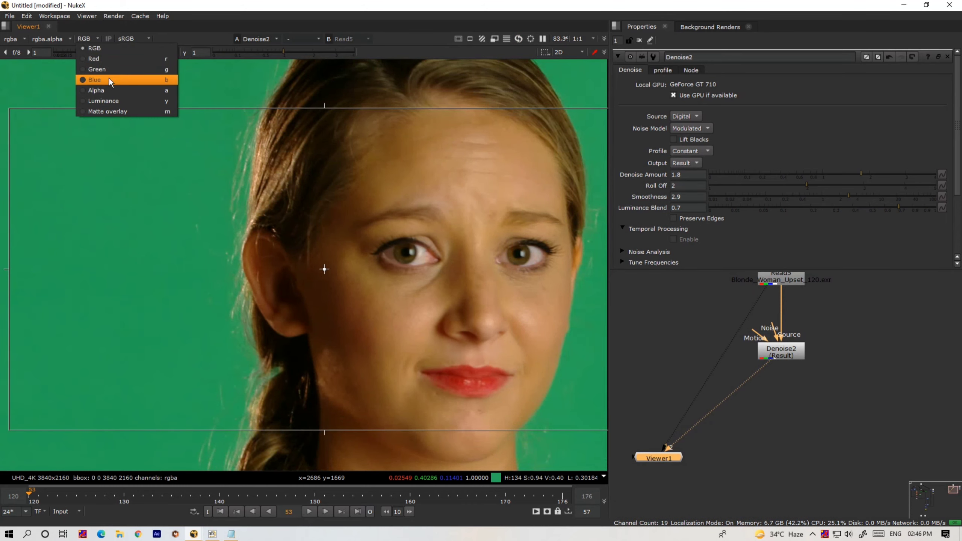
click(105, 60)
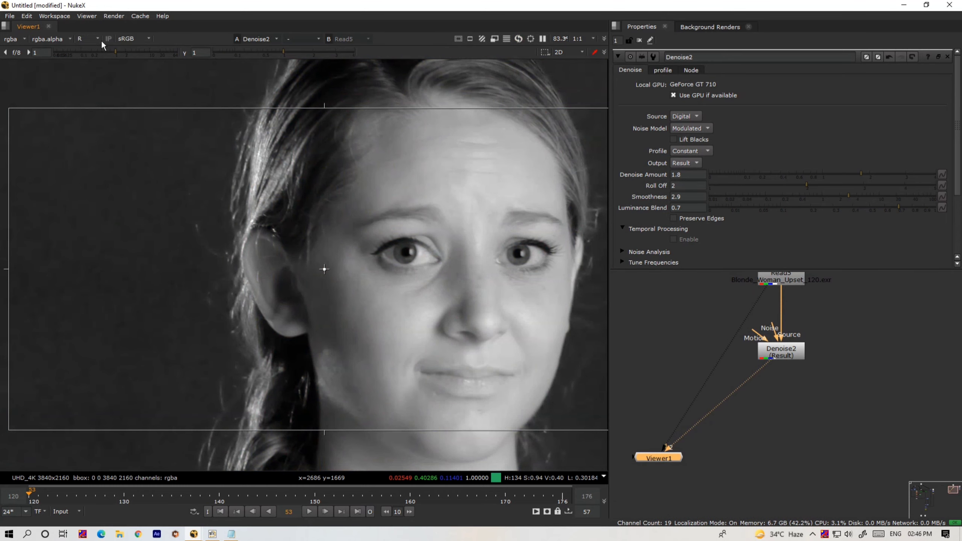
click(98, 39)
click(105, 70)
click(95, 39)
click(104, 79)
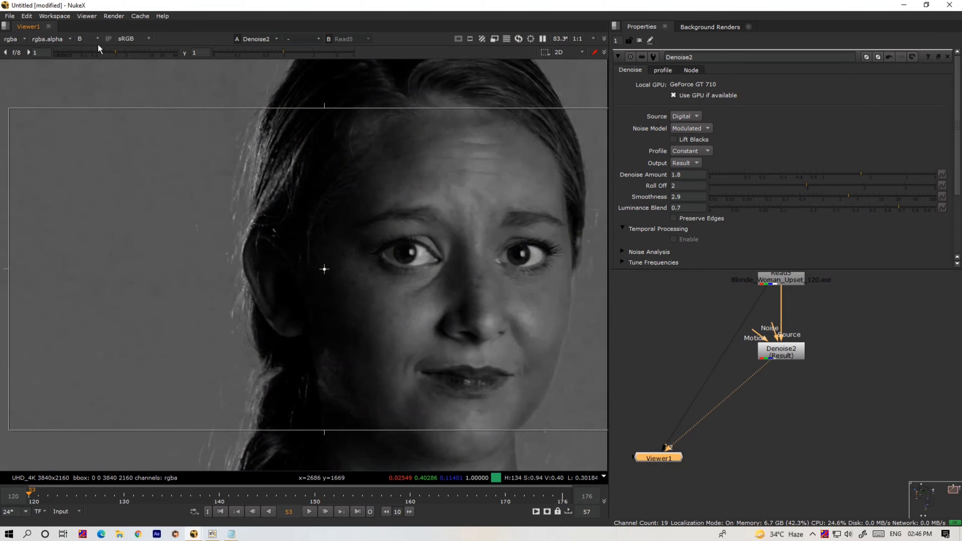
click(99, 39)
click(103, 92)
click(97, 39)
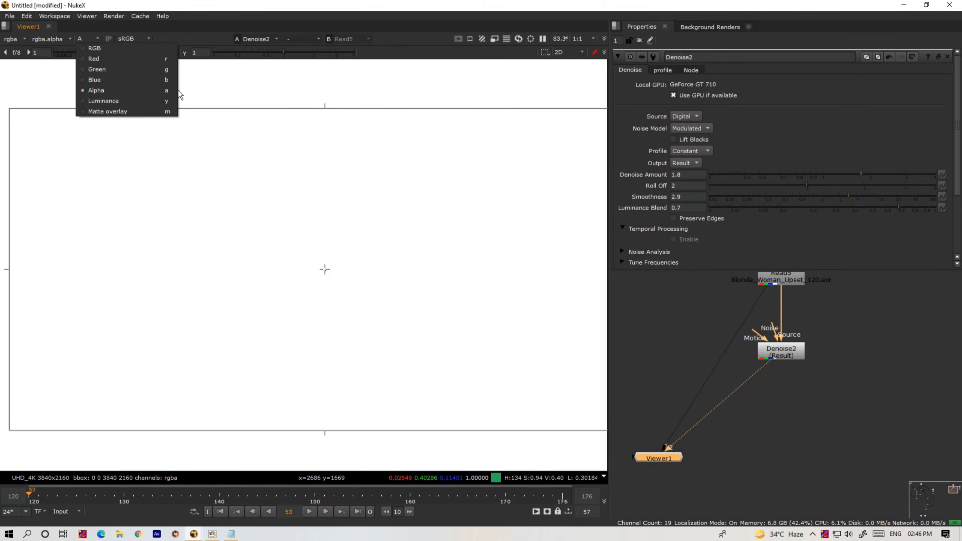
click(108, 51)
Add an IBKColour keyer node after the Denoise node and place it slightly lower in the node graph
scroll(750, 384, down, 5)
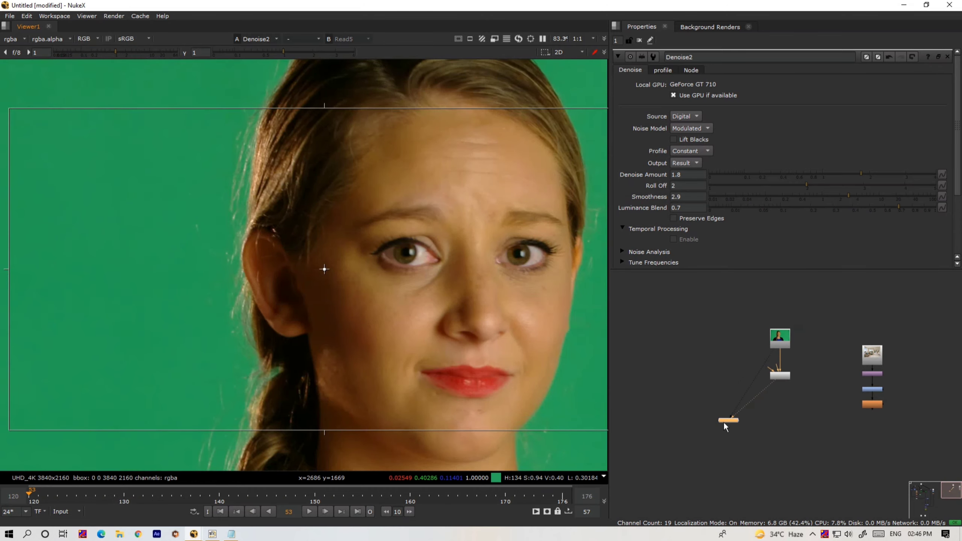
scroll(793, 406, up, 3)
click(771, 362)
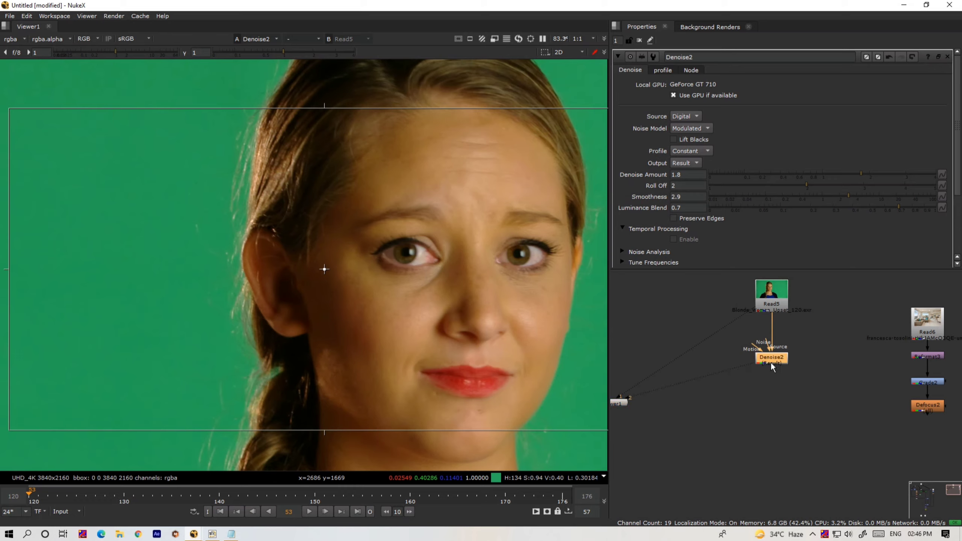
key(Tab)
text(ibk)
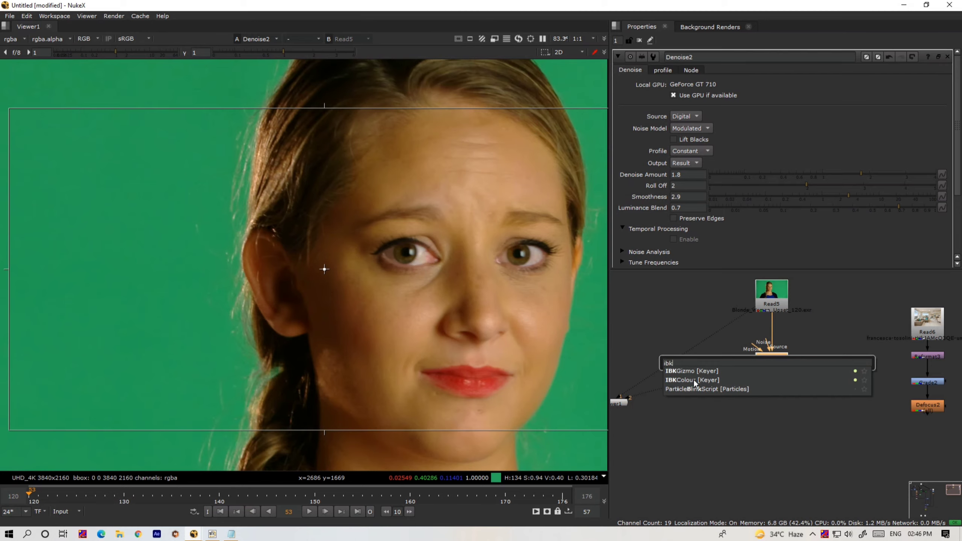
click(693, 380)
scroll(776, 374, up, 3)
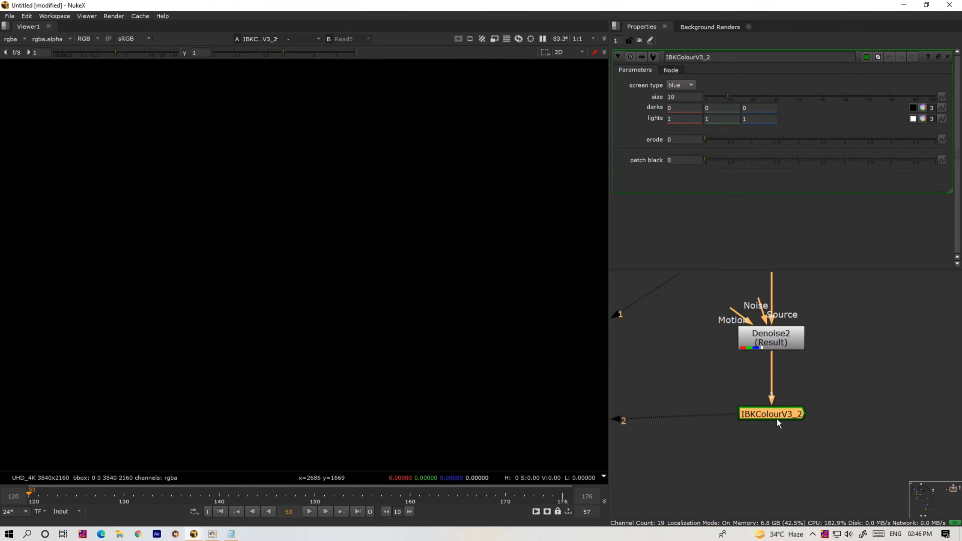
drag(777, 420, 776, 432)
click(777, 432)
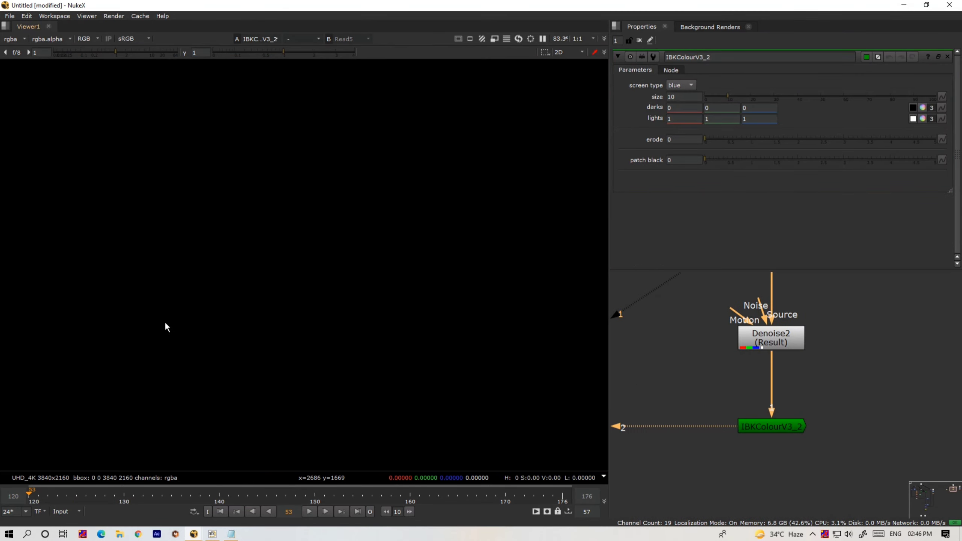
Fit the whole frame in the viewer and set the IBKColour screen type to green
scroll(469, 313, down, 3)
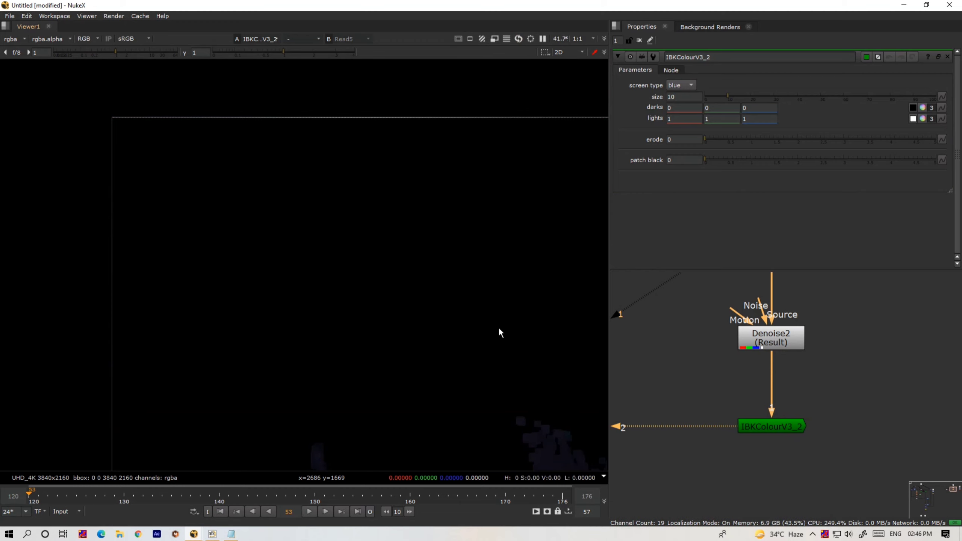
key(f)
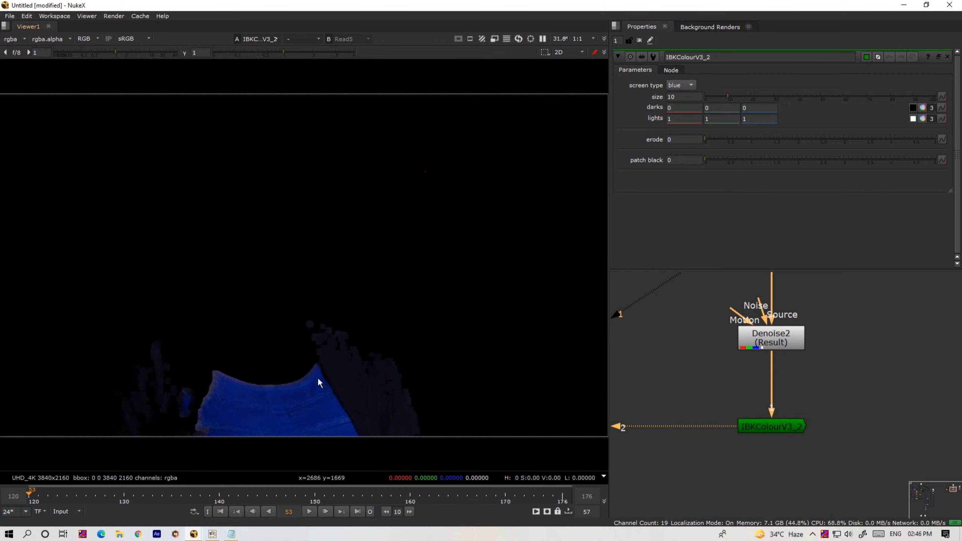
click(680, 86)
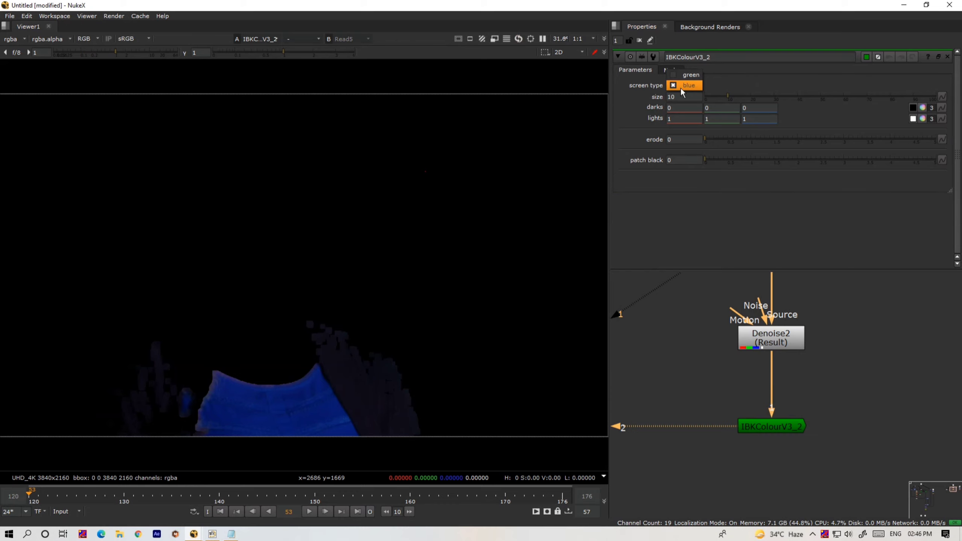
click(690, 77)
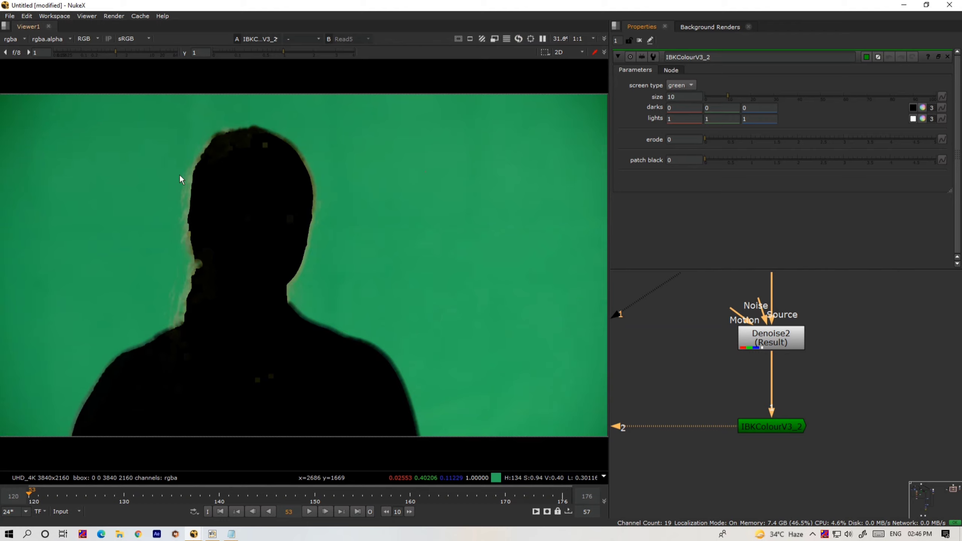
Check the edges of the keyed silhouette and set the IBKColour green darks value to -0.1
scroll(186, 299, up, 3)
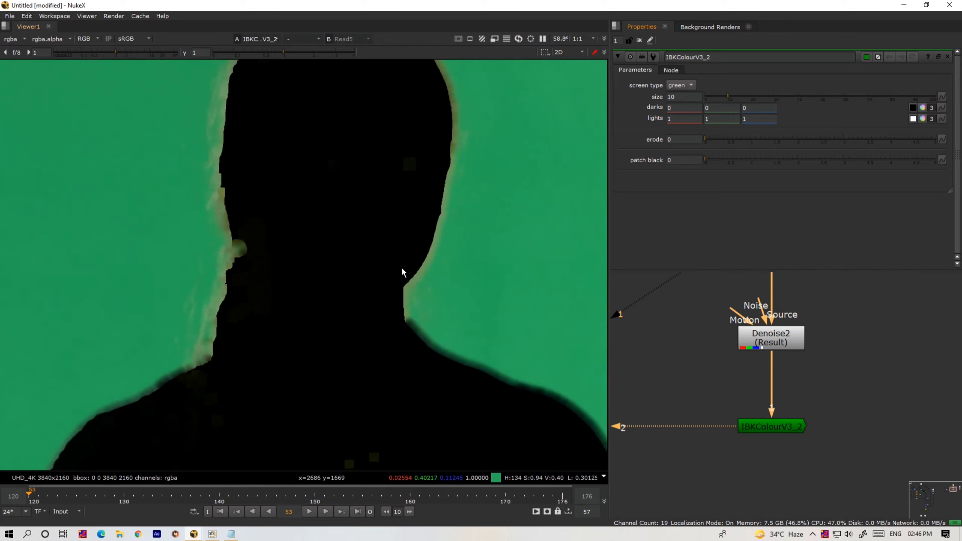
scroll(280, 242, down, 2)
scroll(247, 239, up, 5)
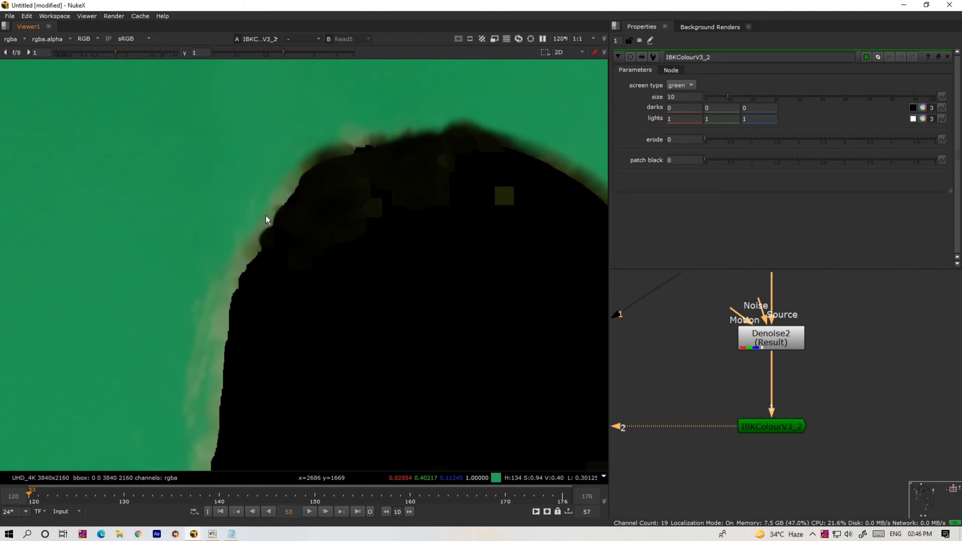
scroll(378, 260, down, 6)
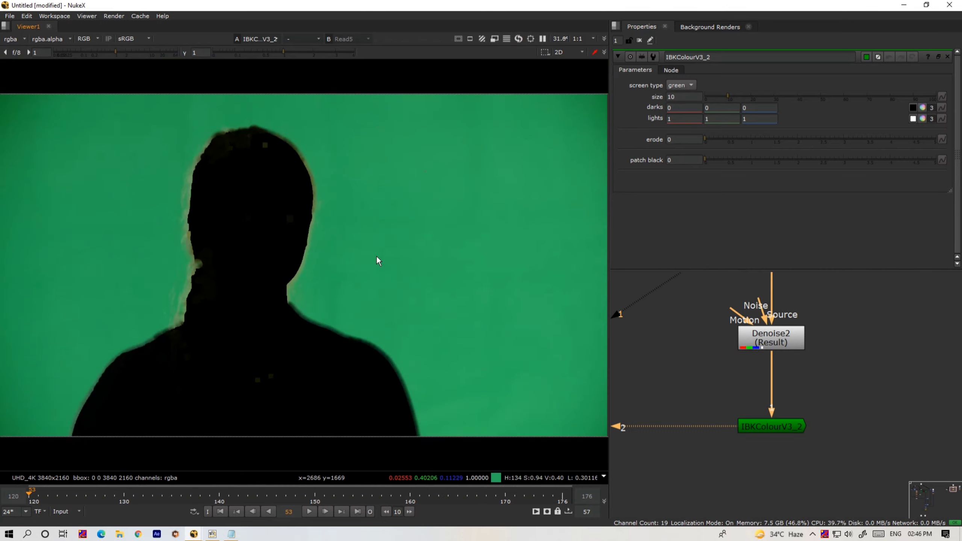
click(721, 109)
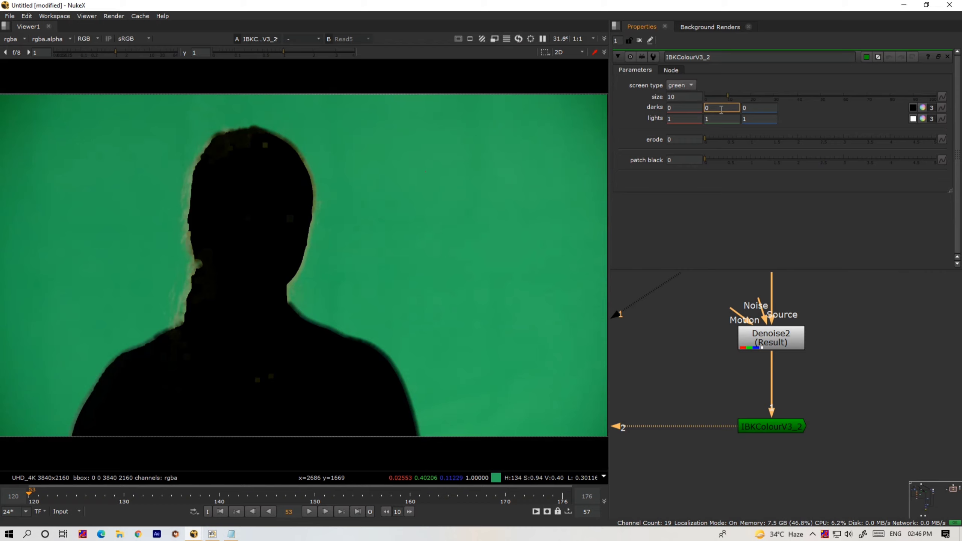
key(Down)
key(Down)
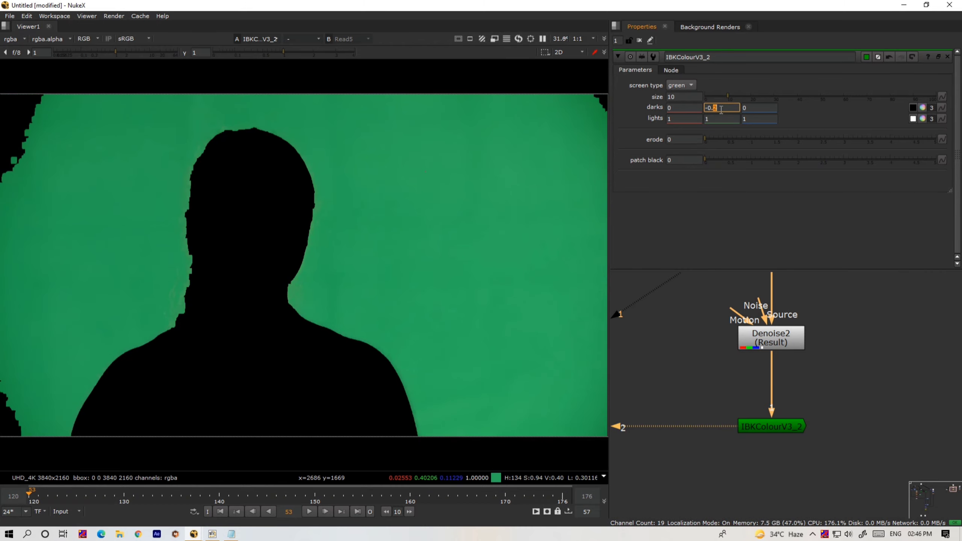
text(1)
key(Return)
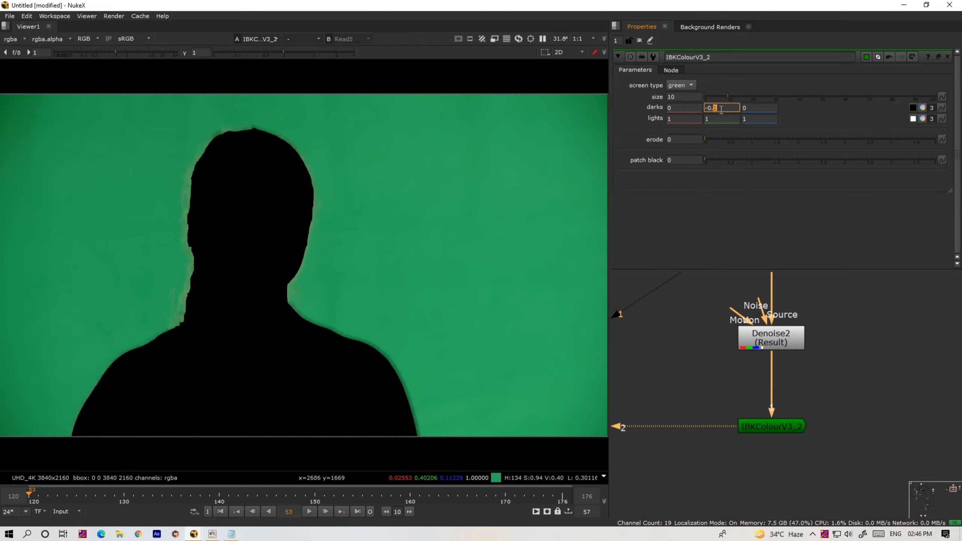
Set the IBKColour green lights value to 0.8
click(720, 118)
text(.7)
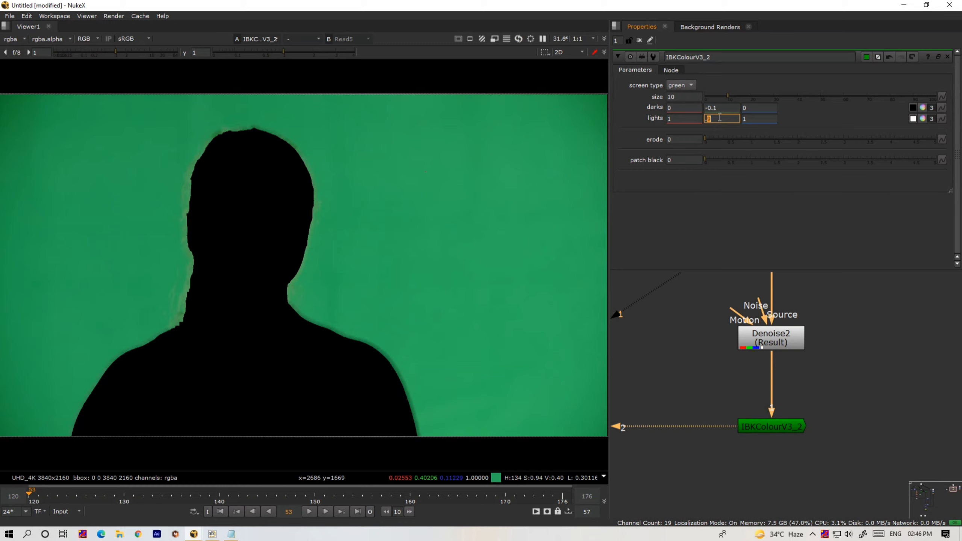
key(Return)
key(Up)
Set the IBKColour red lights value to 0.5
click(684, 120)
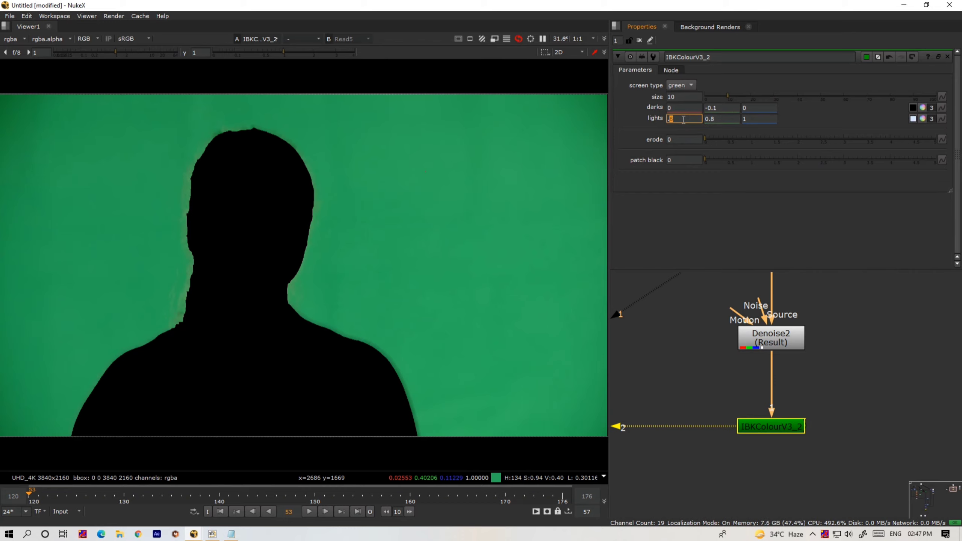
click(803, 414)
scroll(244, 252, down, 3)
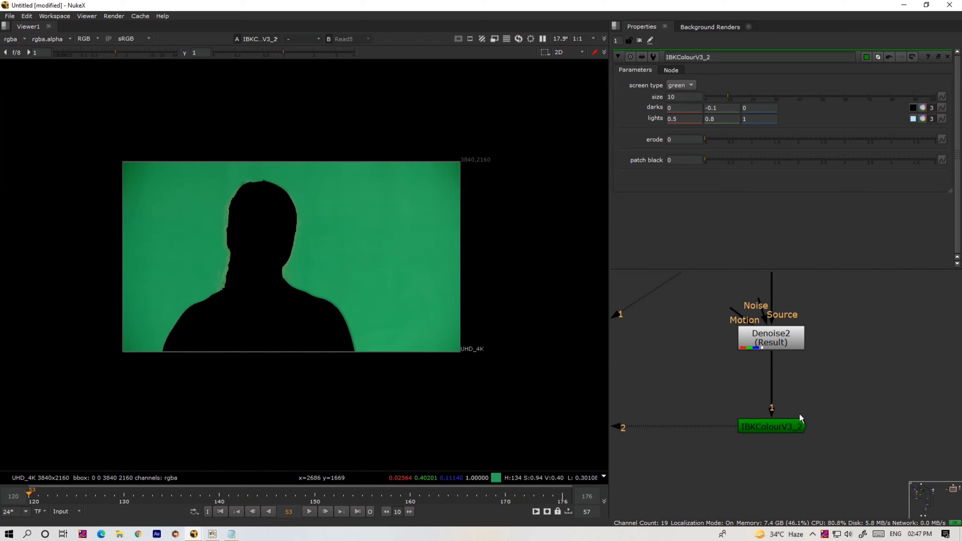
Try patch black values of 5 and 15 on the IBKColour node, and settle on 10
click(776, 423)
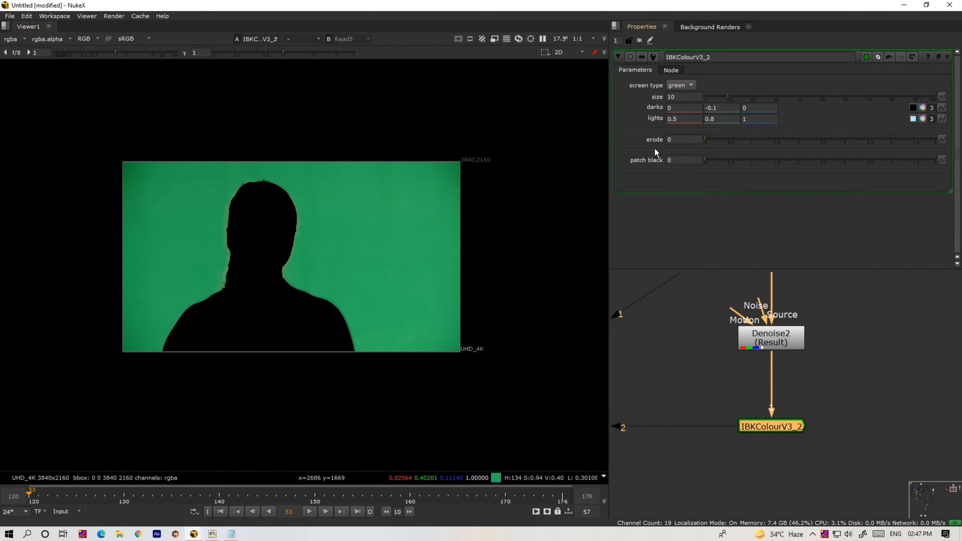
drag(717, 160, 958, 174)
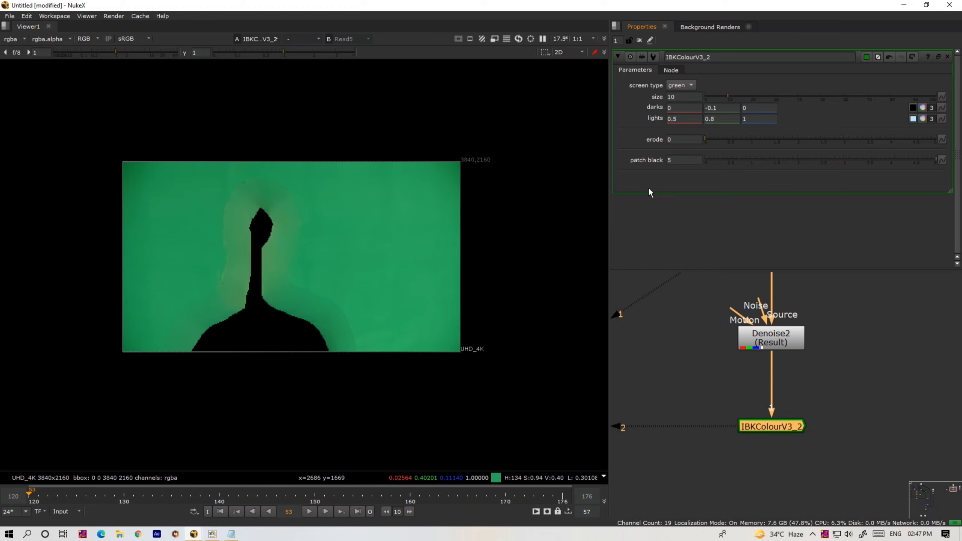
click(680, 163)
text(15)
key(Return)
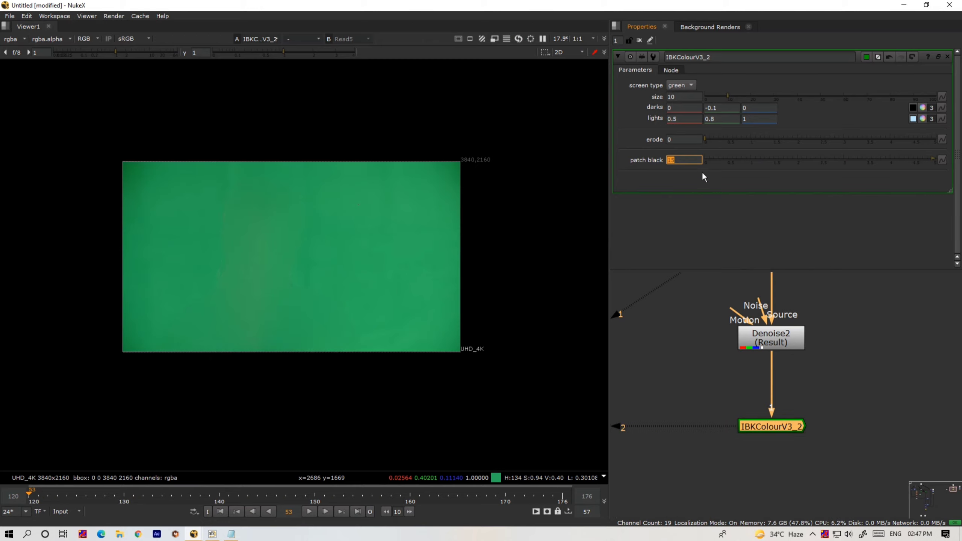
text(10)
key(Return)
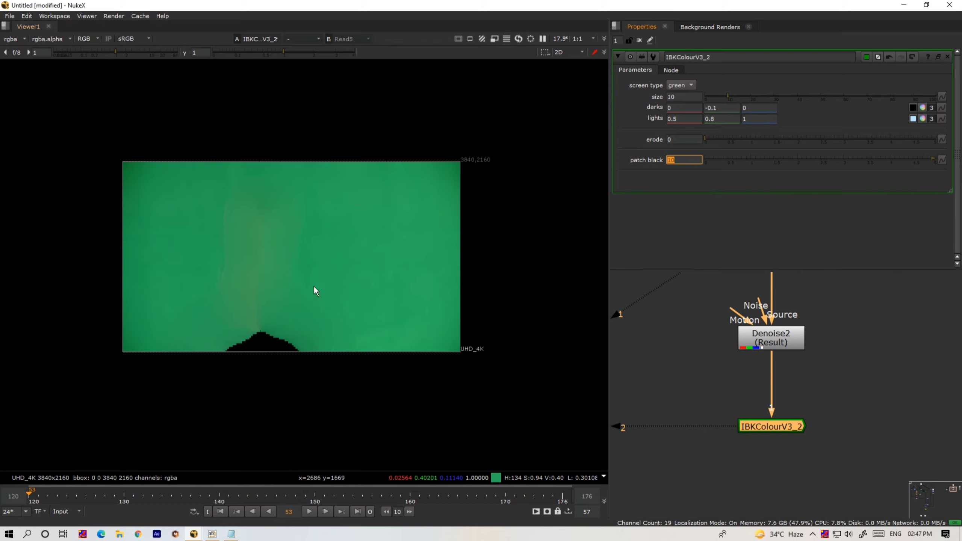
Duplicate the IBKColour node directly below the original, connected to its output, and display the copy in the viewer
click(776, 429)
key(ctrl+c)
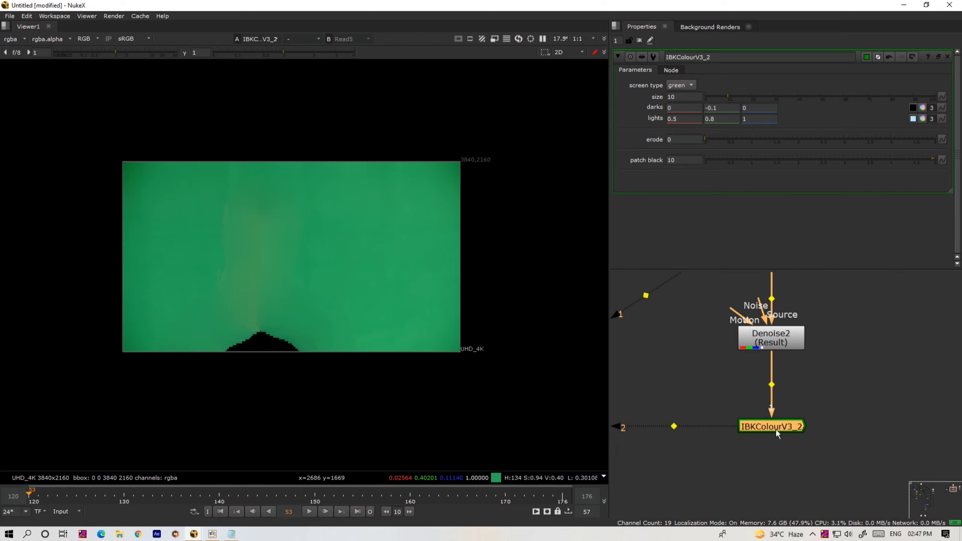
key(ctrl+v)
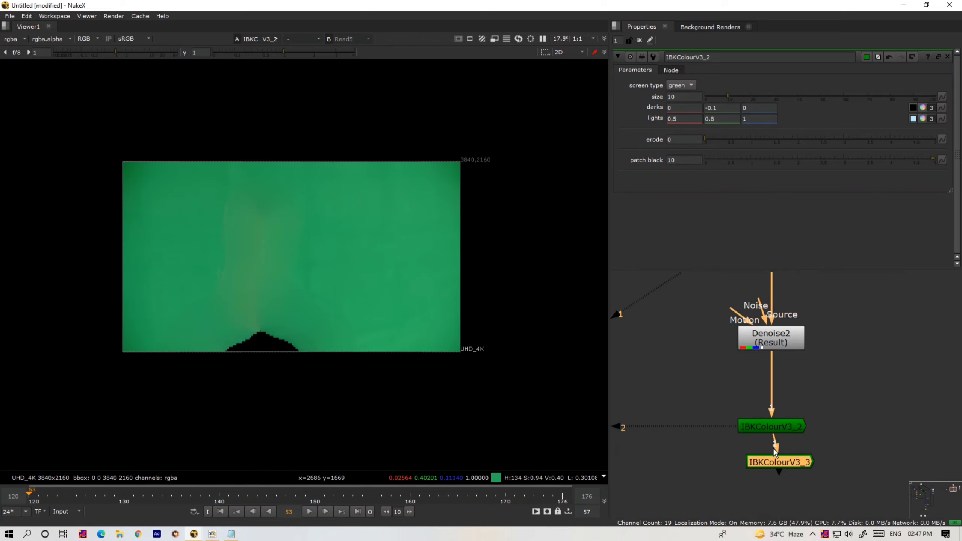
key(2)
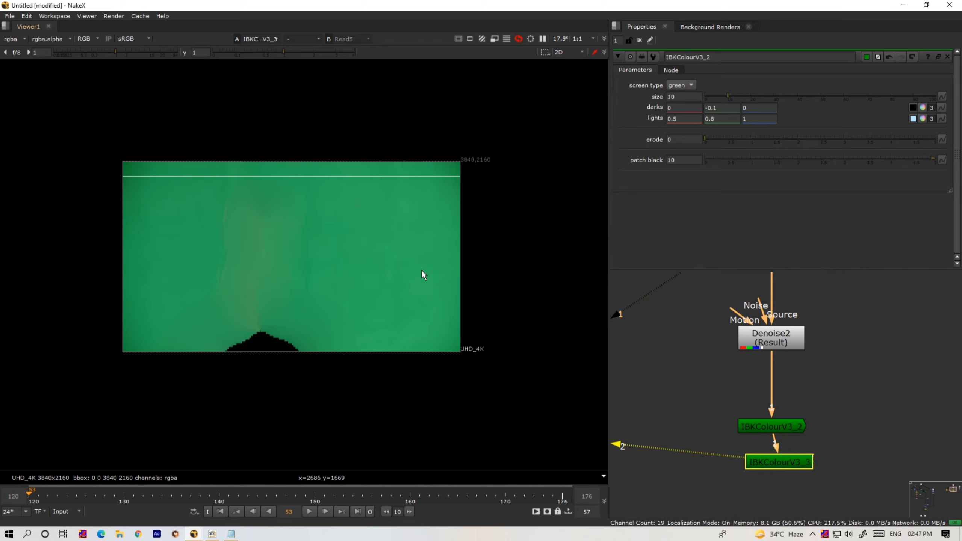
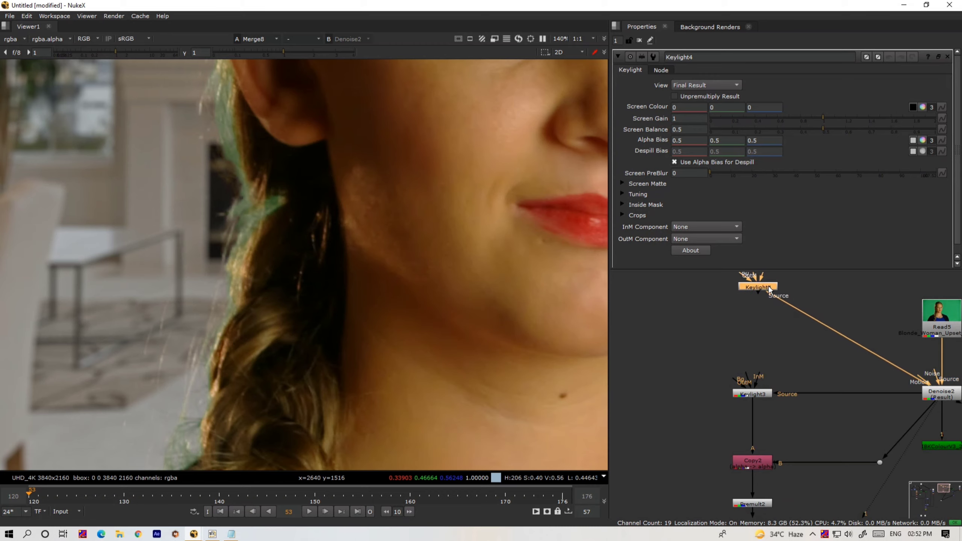
View the Keylight4 node's output and sample the green backdrop beside the woman as its Screen Colour
middle_drag(759, 276, 775, 352)
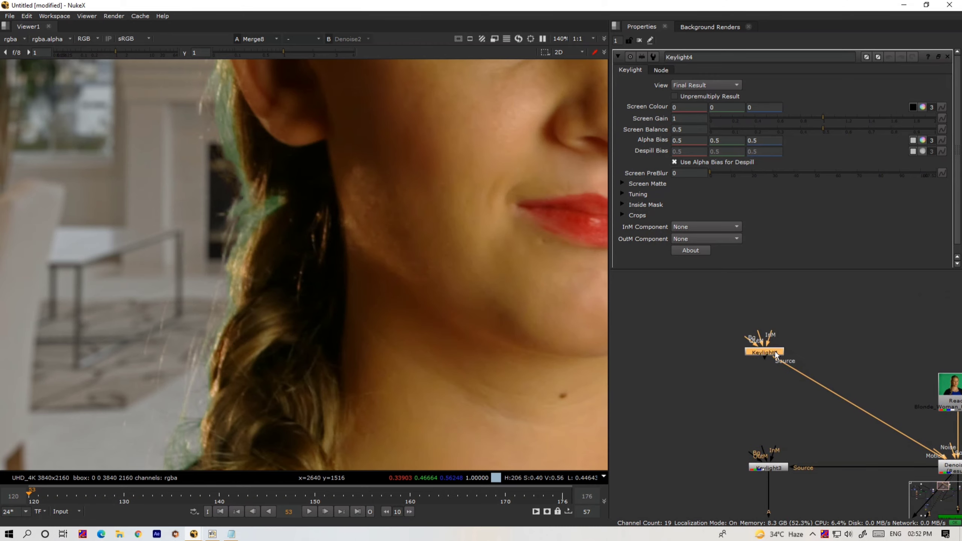
key(1)
scroll(457, 281, down, 5)
scroll(417, 280, down, 3)
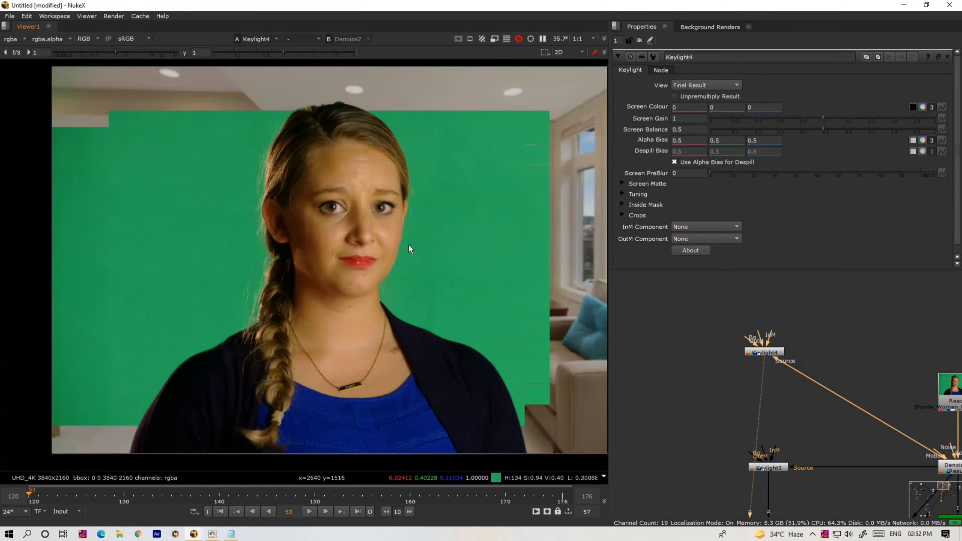
click(913, 107)
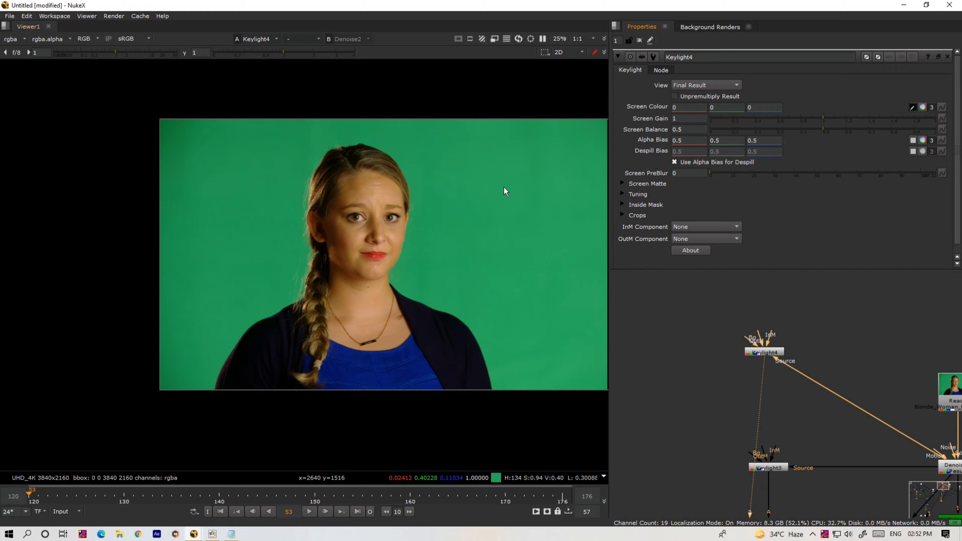
ctrl+click(504, 197)
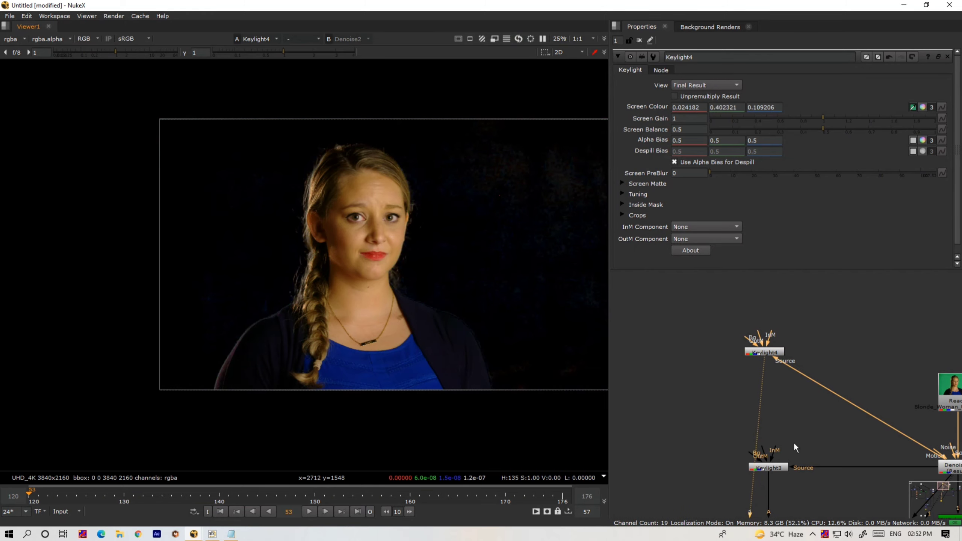
scroll(753, 351, up, 3)
scroll(757, 375, down, 3)
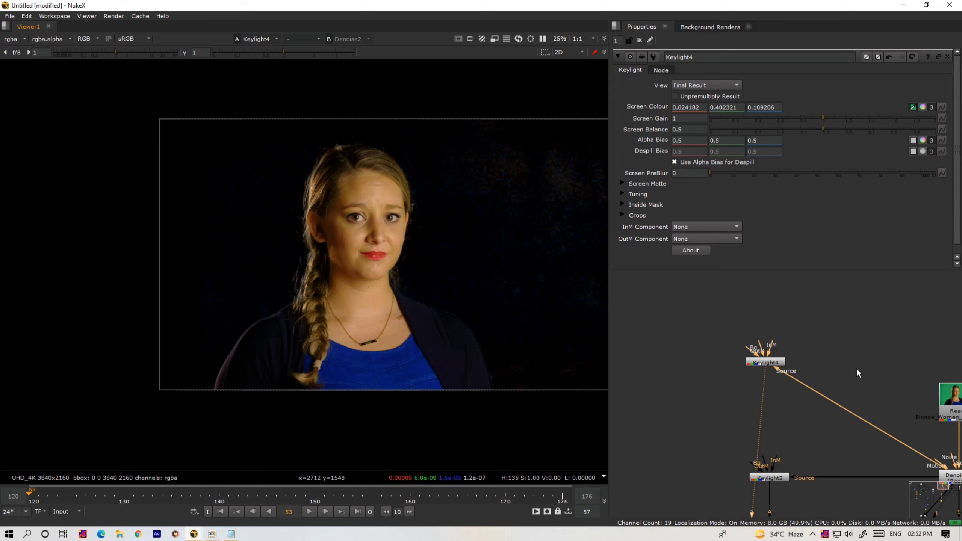
Add a Merge node below Keylight4, connected to its output, and set the operation to minus
key(m)
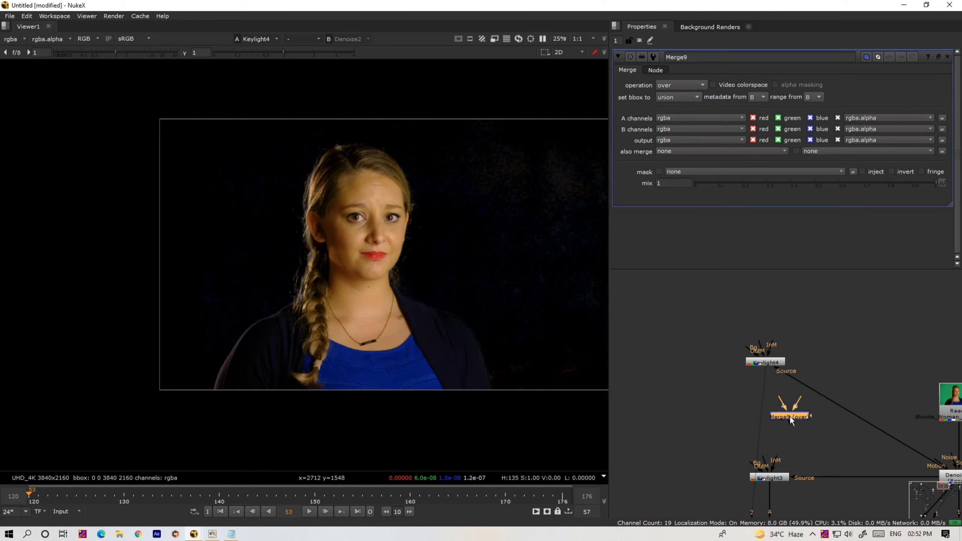
drag(775, 431, 770, 431)
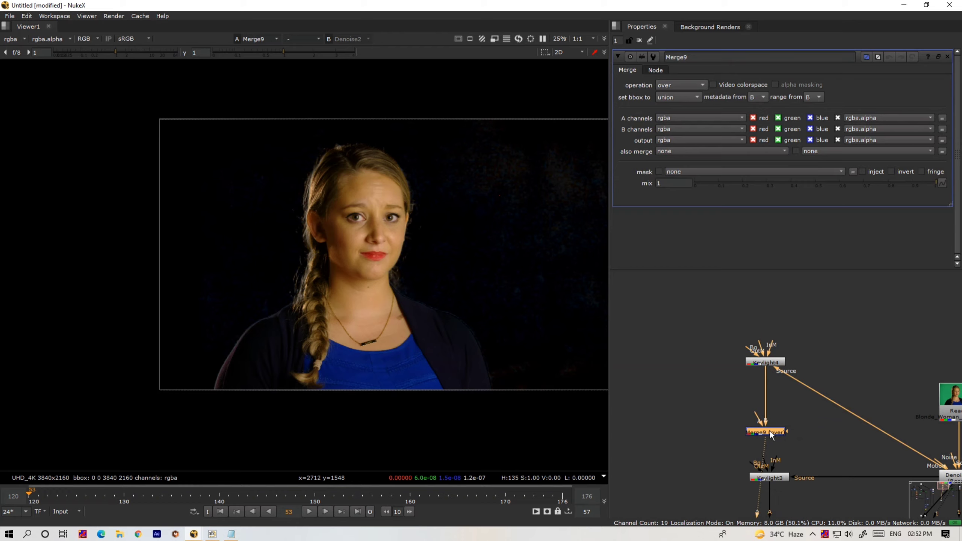
click(673, 84)
click(682, 206)
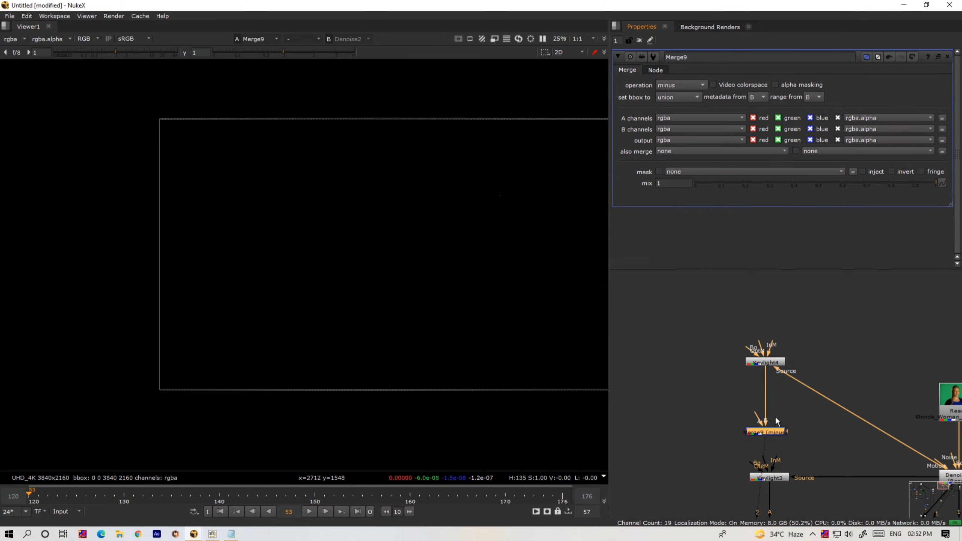
Connect the minus Merge to both Keylight4 and Denoise2, and swap its inputs so A takes Denoise2 and B takes Keylight4
scroll(771, 392, down, 2)
scroll(764, 409, up, 2)
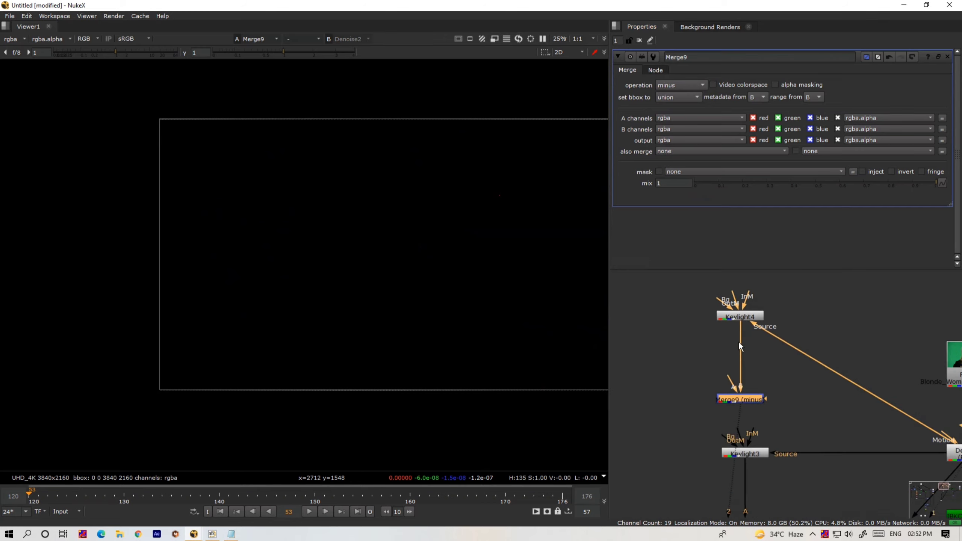
drag(739, 325, 857, 430)
key(ctrl+z)
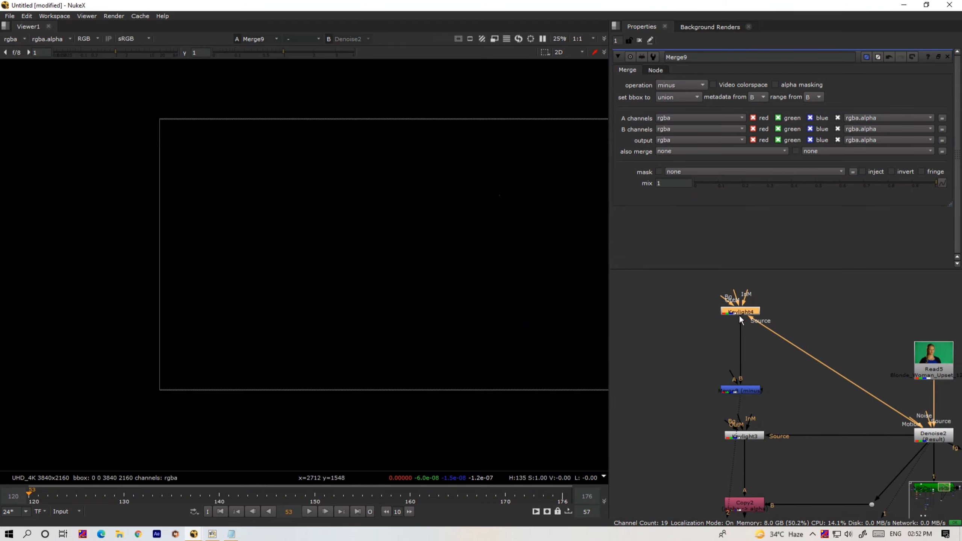
drag(734, 378, 742, 313)
click(748, 392)
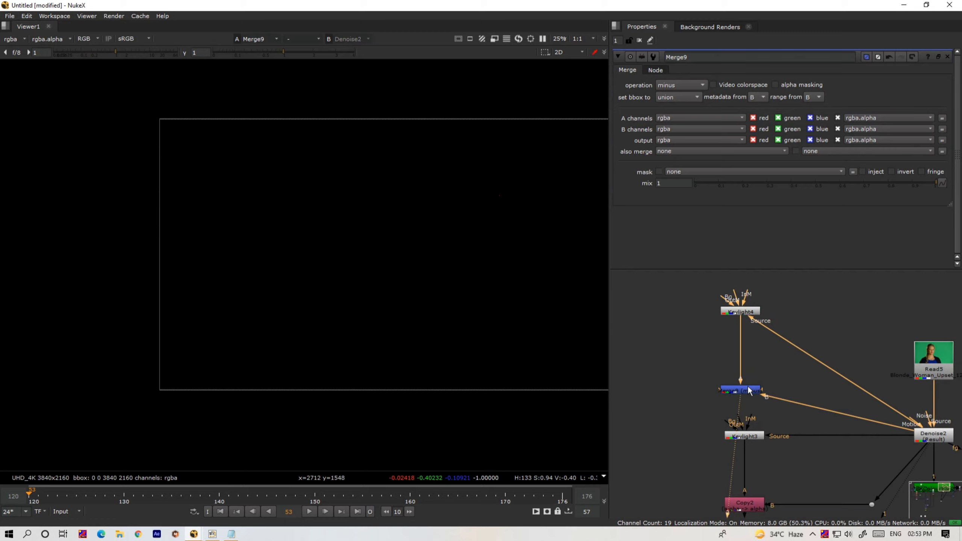
click(748, 387)
key(shift+x)
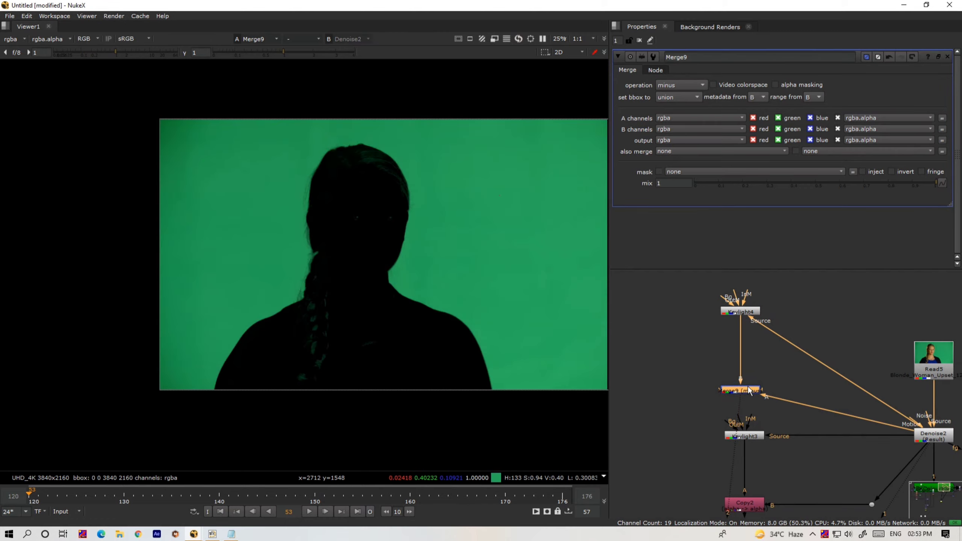
Add a Saturation node after the minus Merge
scroll(748, 366, up, 4)
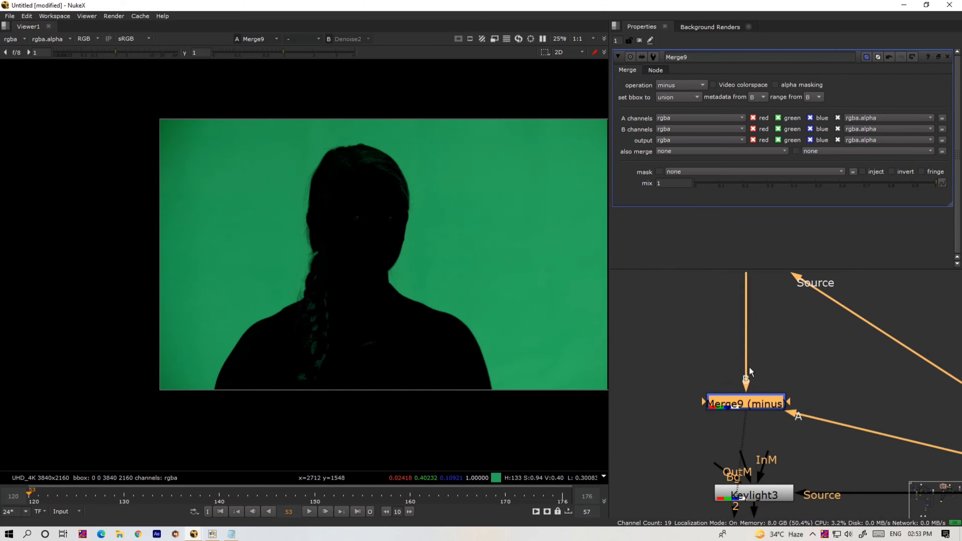
scroll(736, 372, down, 3)
middle_drag(822, 428, 673, 391)
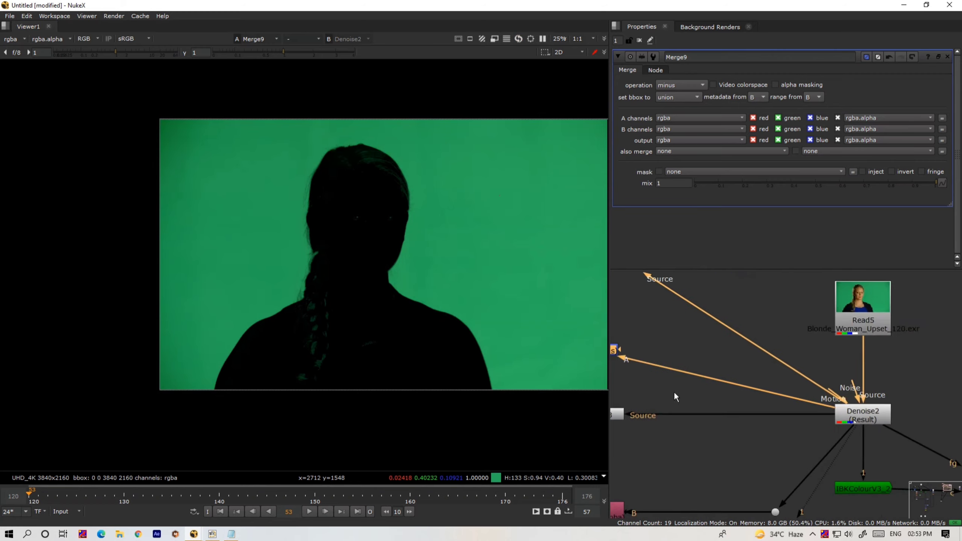
scroll(769, 366, down, 3)
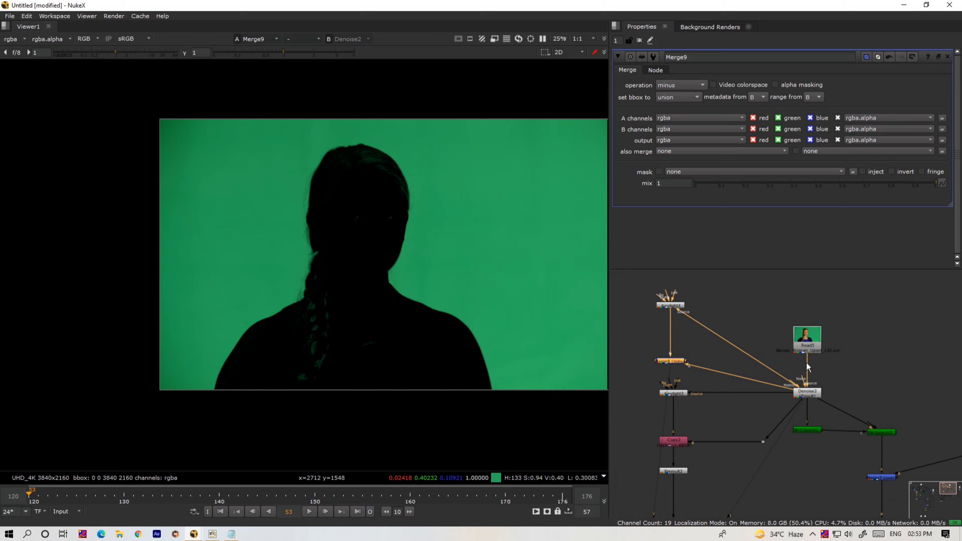
scroll(645, 371, up, 3)
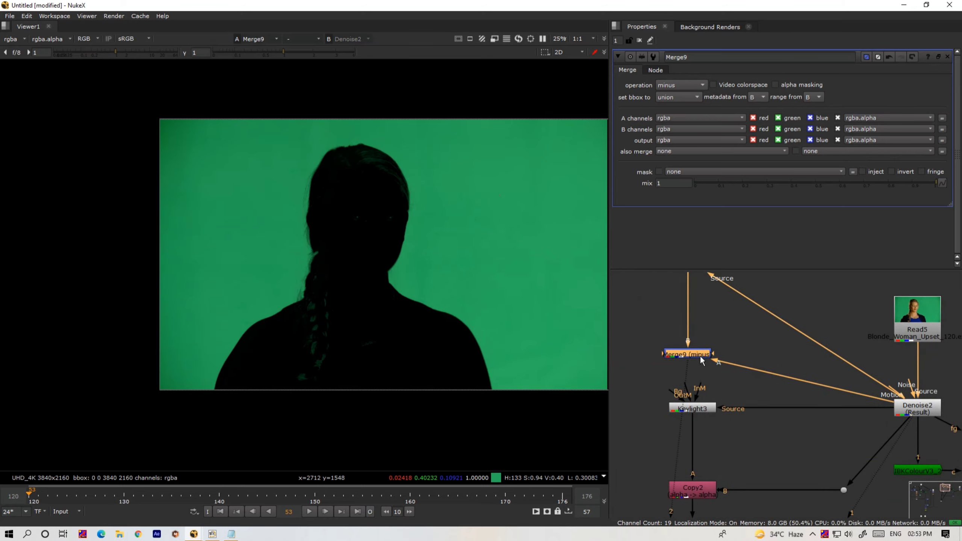
key(Tab)
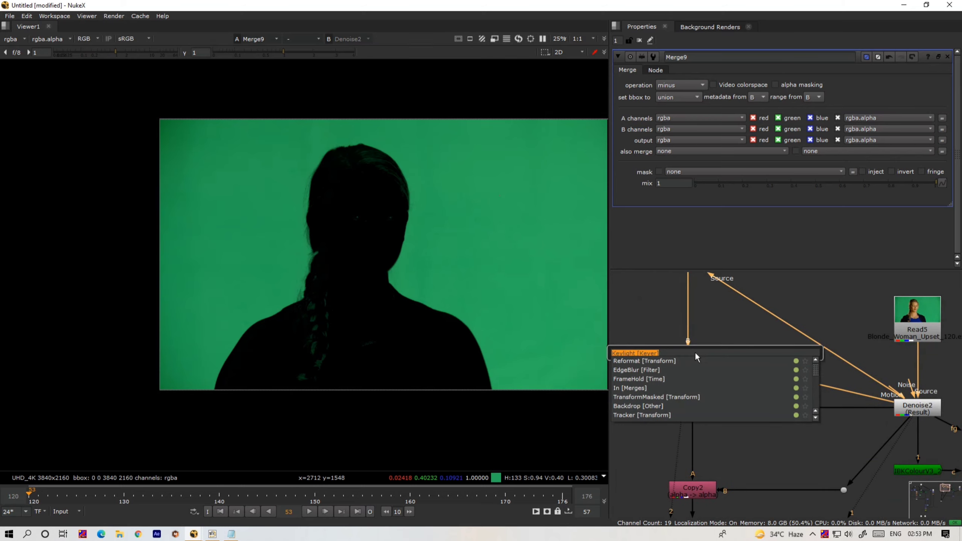
text(set)
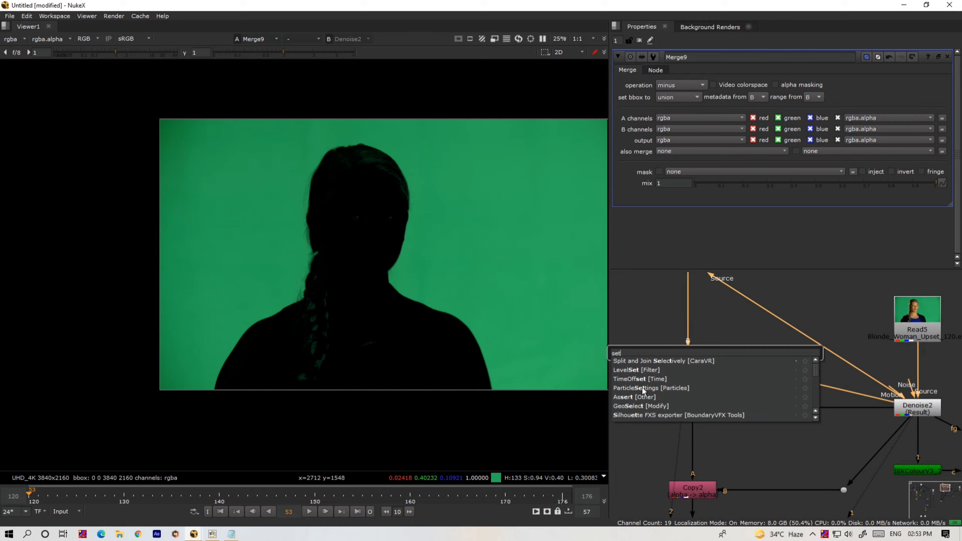
text(u)
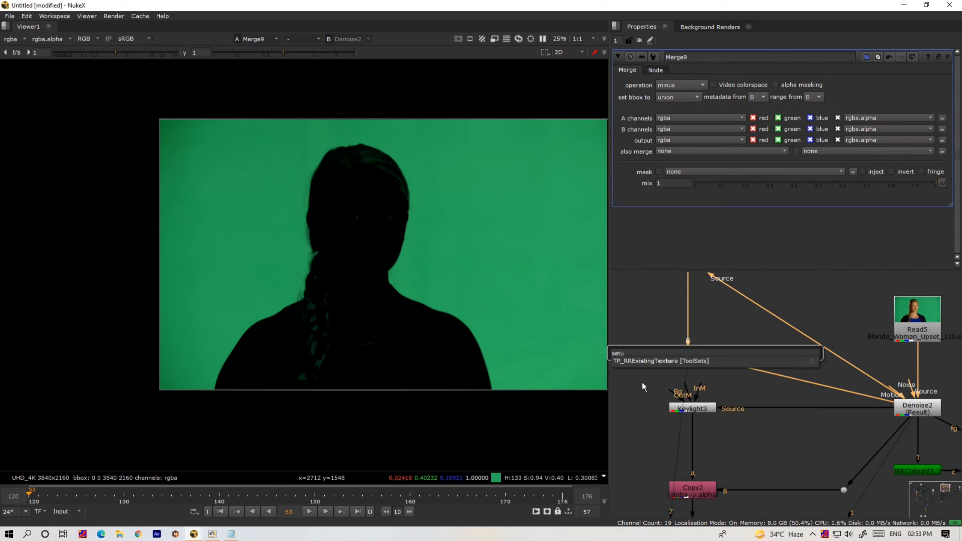
key(BackSpace)
key(BackSpace)
key(BackSpace)
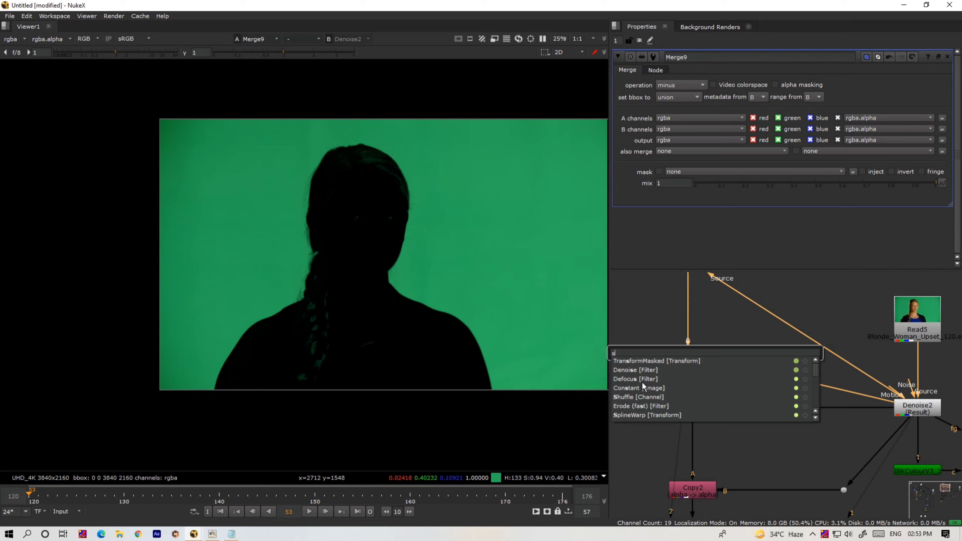
key(BackSpace)
text(S)
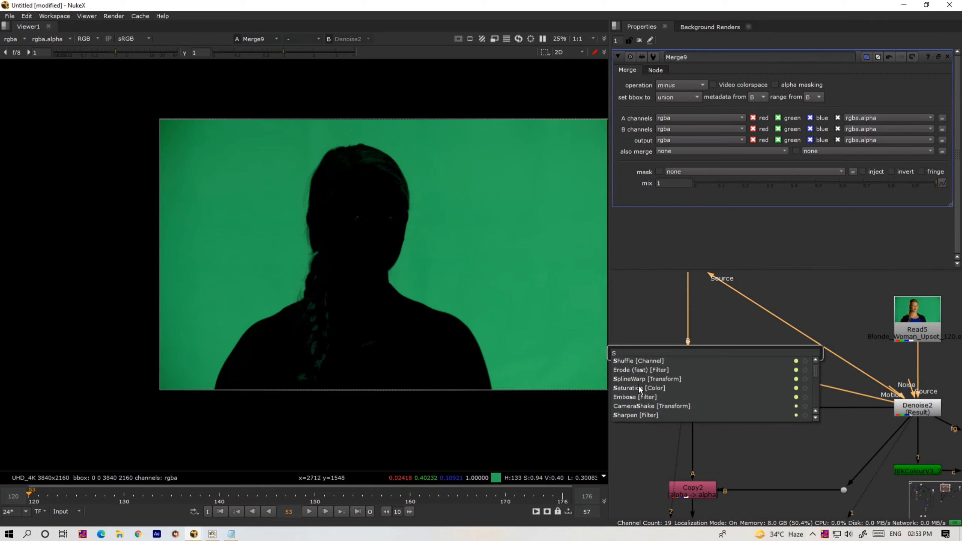
click(639, 386)
Move the Keylight4, Merge and Saturation nodes together higher in the node graph, and raise the Read5 node farther above Denoise2
scroll(701, 369, up, 2)
scroll(700, 368, down, 4)
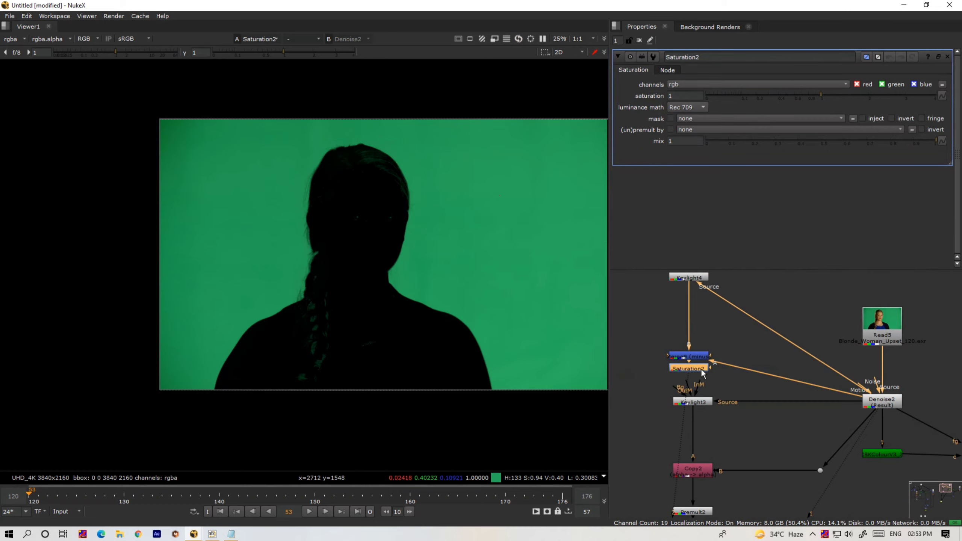
scroll(674, 288, down, 3)
drag(680, 318, 702, 352)
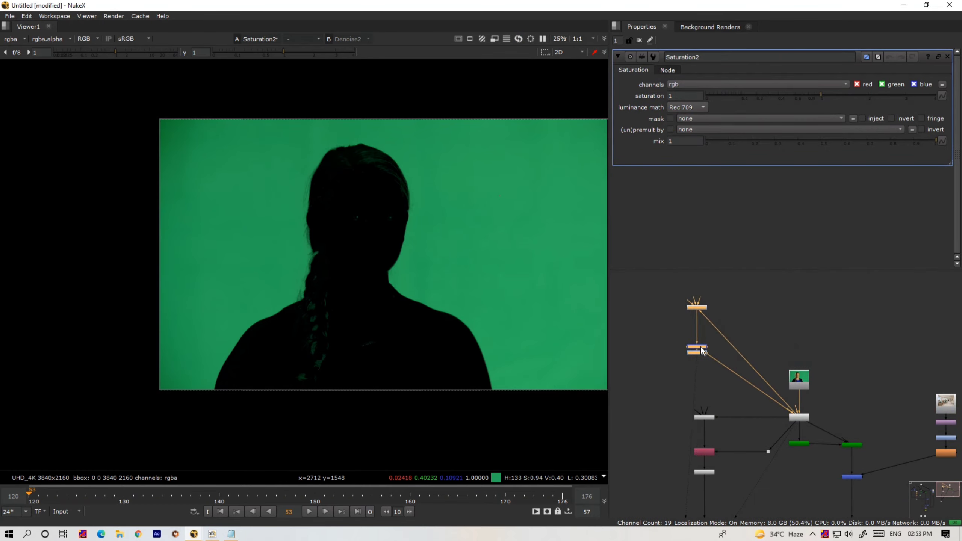
scroll(695, 331, up, 4)
scroll(785, 398, down, 3)
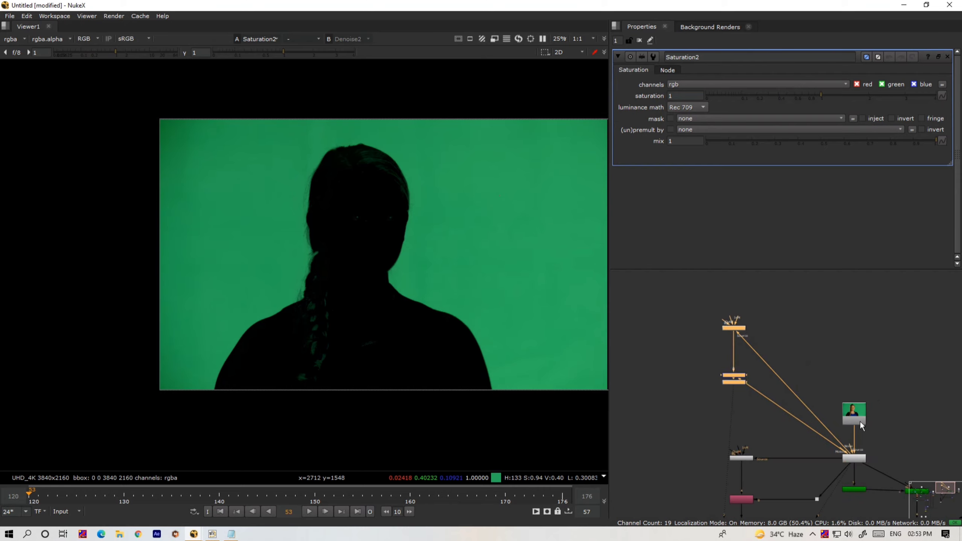
drag(860, 423, 855, 326)
scroll(769, 381, up, 2)
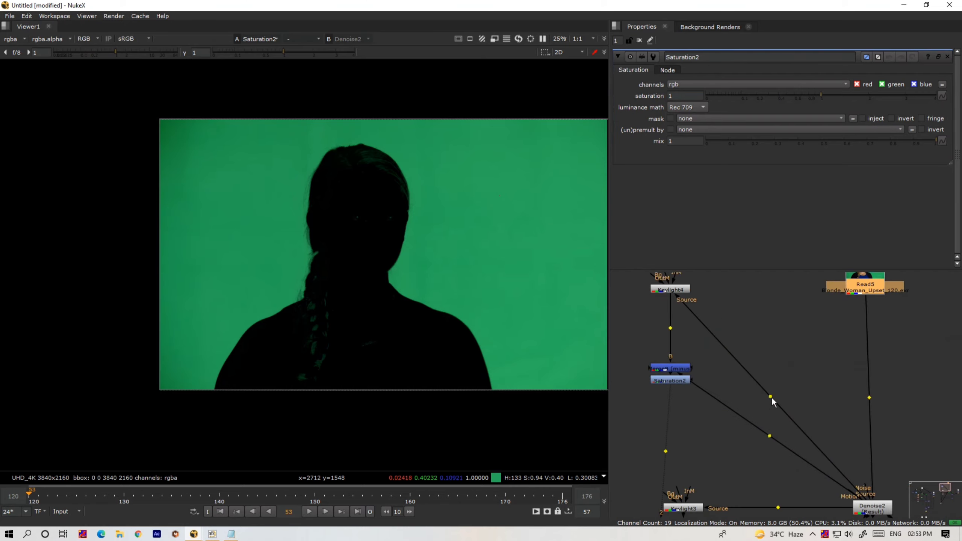
Route Denoise2's connections to Keylight4 and the minus Merge through dots, and align Read5 directly above Denoise2
drag(771, 397, 835, 378)
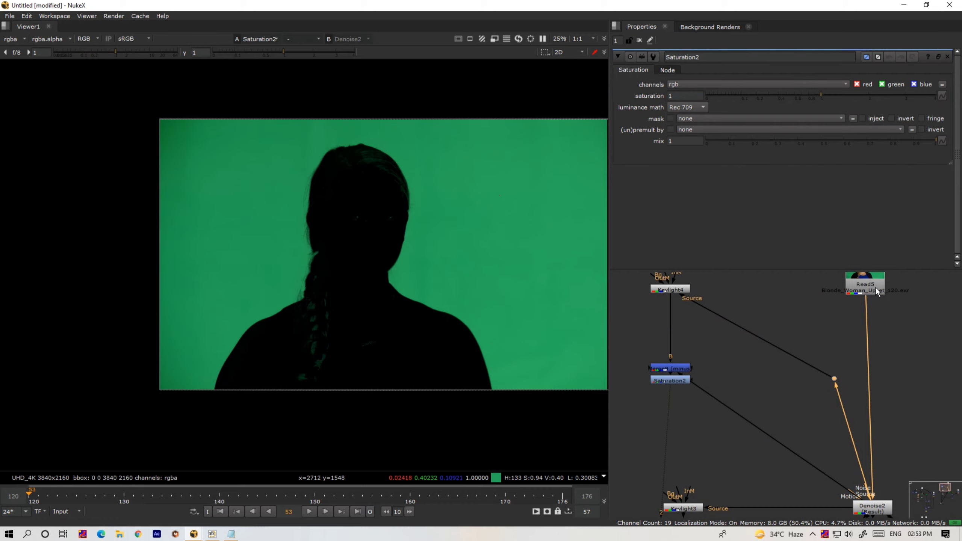
drag(876, 287, 881, 290)
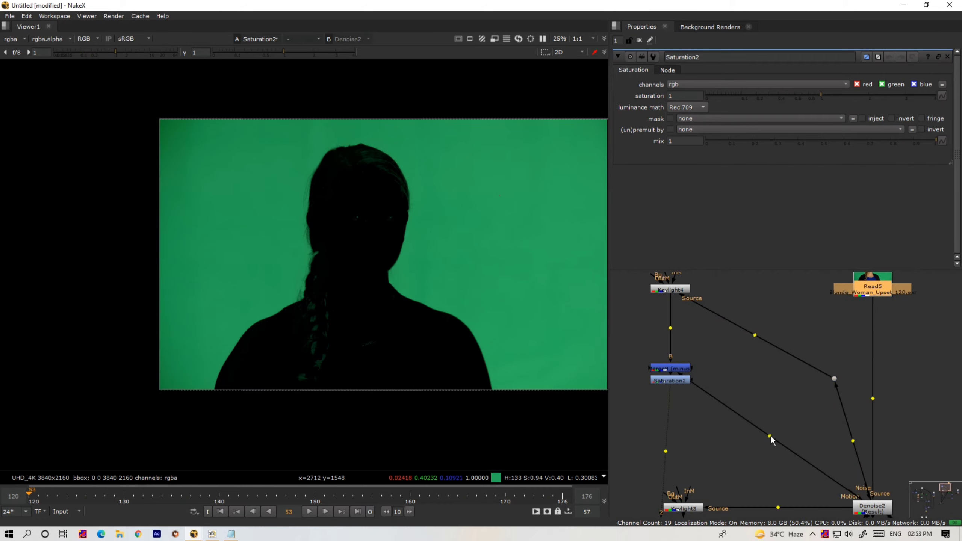
drag(770, 434, 829, 329)
scroll(757, 414, down, 3)
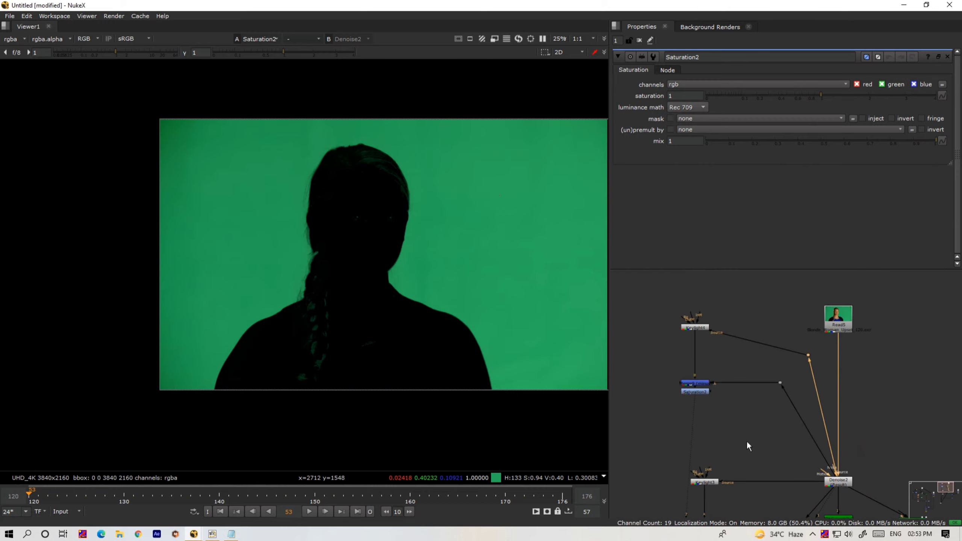
Set the saturation of the Saturation node below the minus Merge to 0
click(689, 392)
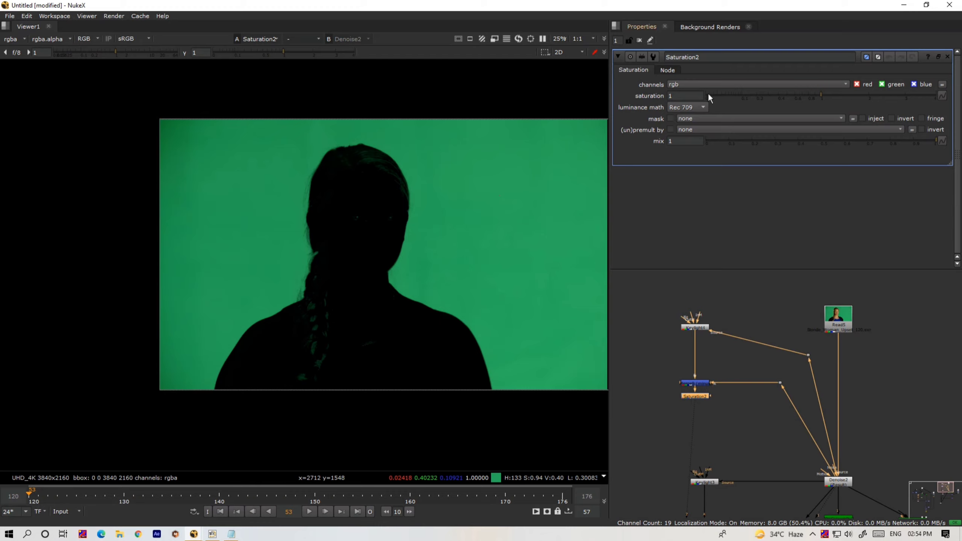
double_click(696, 96)
text(0)
key(Return)
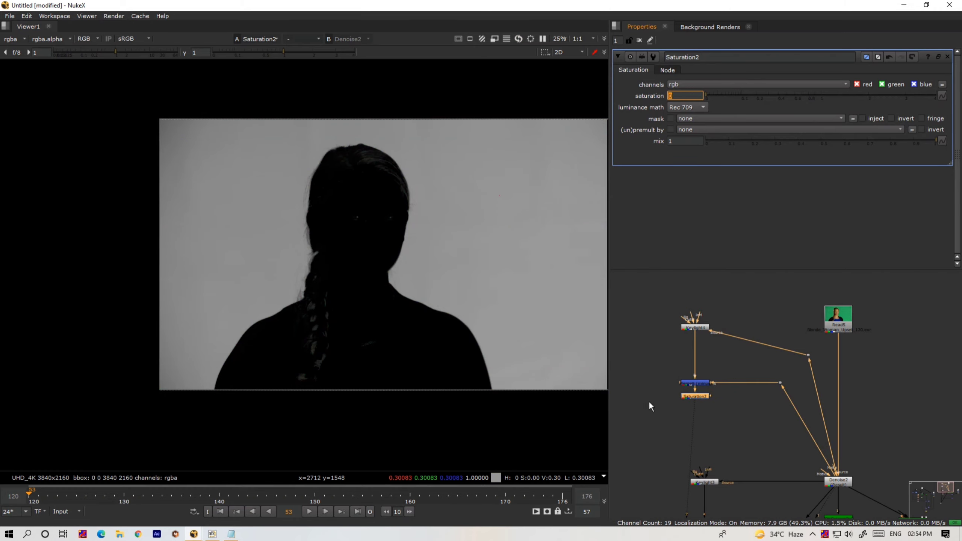
Add a Merge with B from Keylight4 and A from the Saturation node, display it, and set its operation to plus
click(634, 397)
key(m)
scroll(635, 399, up, 2)
drag(648, 388, 719, 299)
mouse_move(633, 387)
mouse_down()
mouse_move(733, 402)
mouse_move(633, 397)
mouse_up()
key(1)
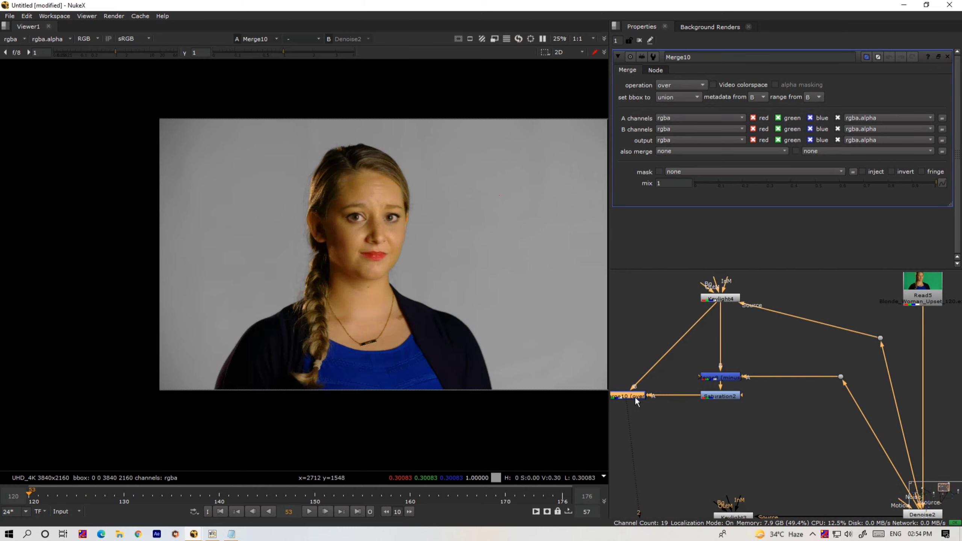
click(681, 85)
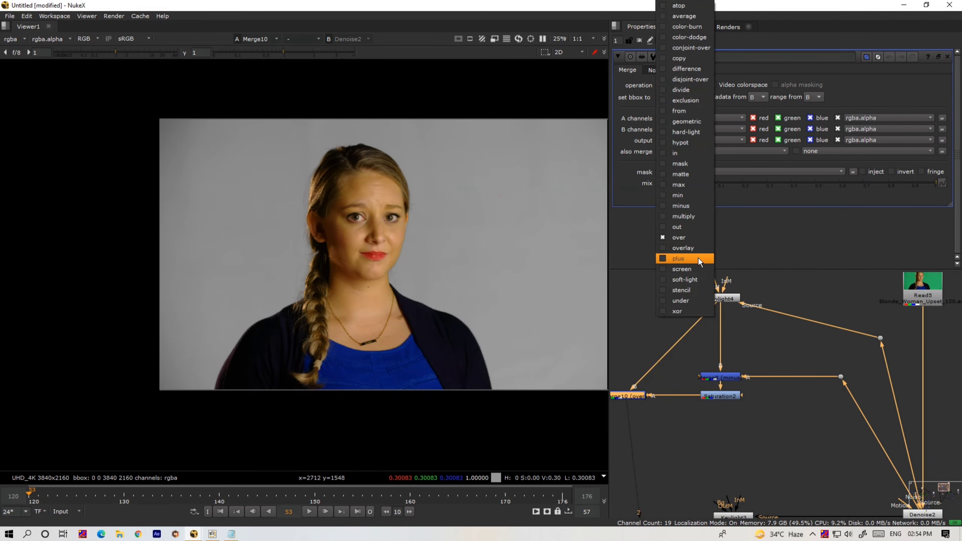
click(698, 258)
Examine the plus Merge's despilled result closely around the woman's face, hair and braid
scroll(385, 262, up, 5)
scroll(385, 261, up, 2)
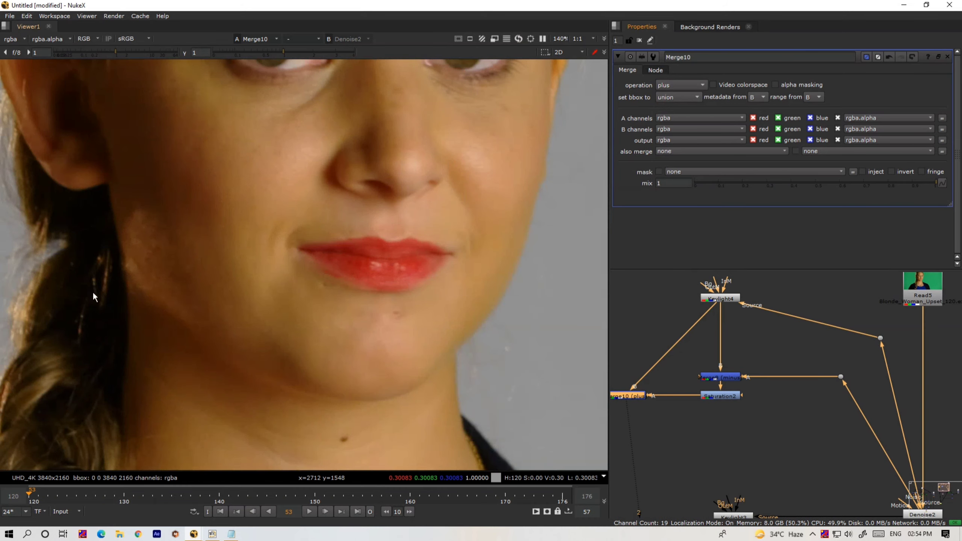
middle_drag(57, 254, 210, 304)
scroll(211, 304, down, 2)
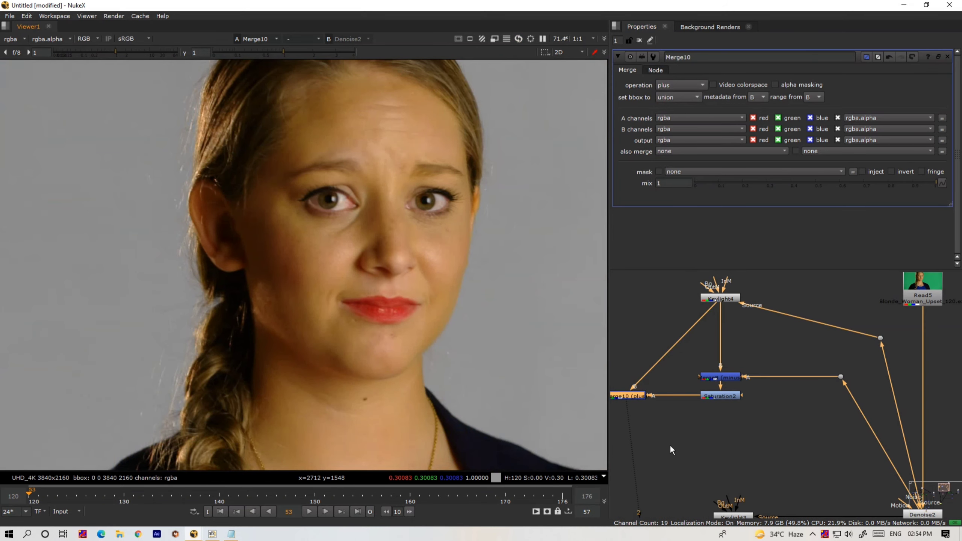
scroll(646, 419, up, 2)
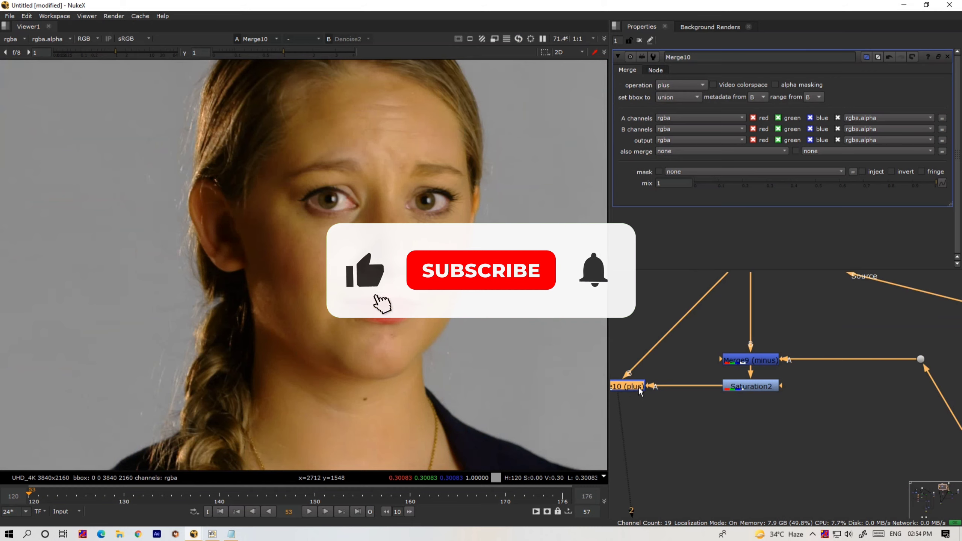
shift+click(638, 387)
key(d)
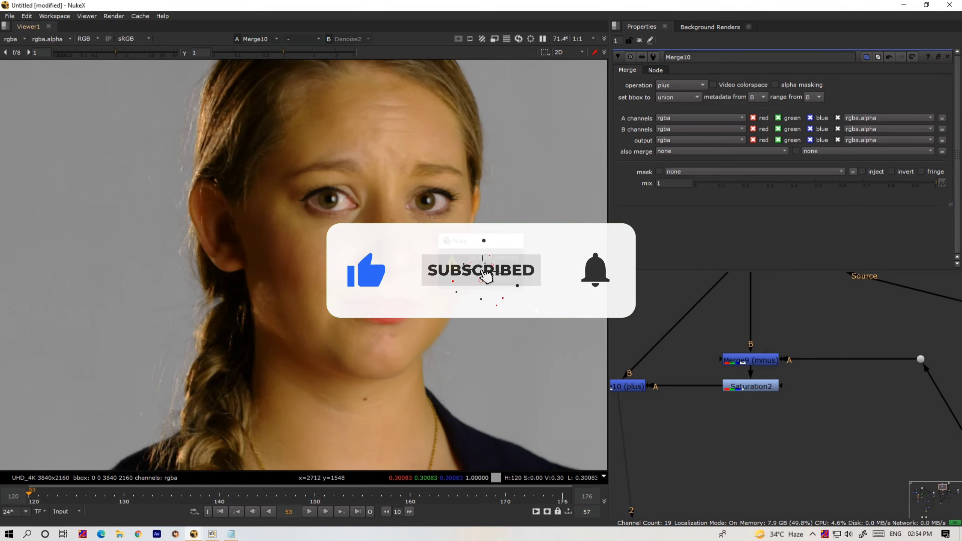
click(640, 386)
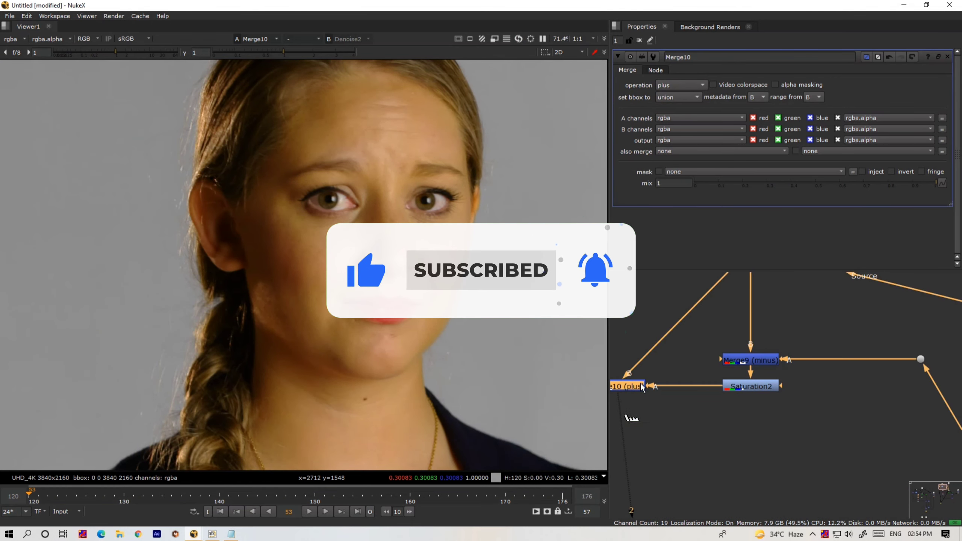
key(shift+x)
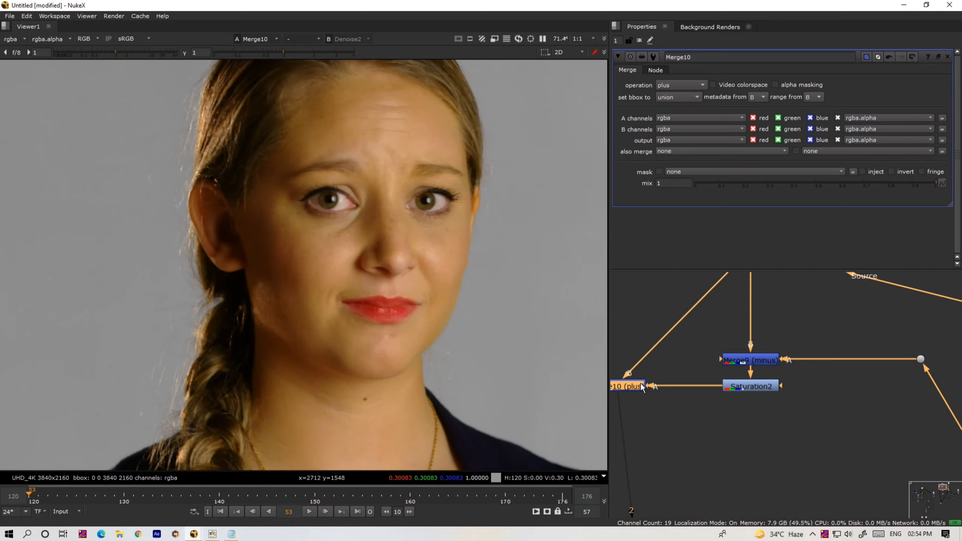
Add a dot on the connection from Keylight4 to the plus Merge and place it as a right-angle corner
scroll(642, 387, down, 3)
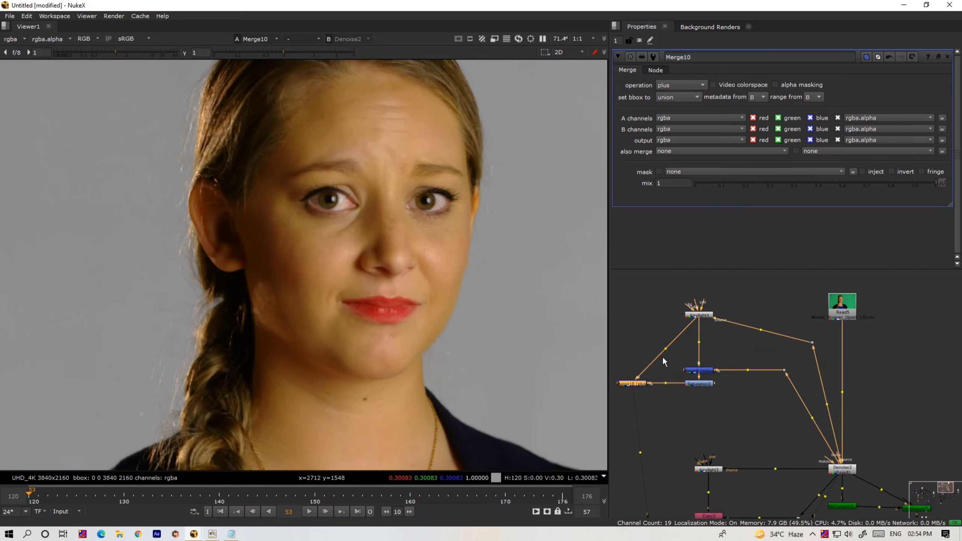
drag(665, 348, 634, 317)
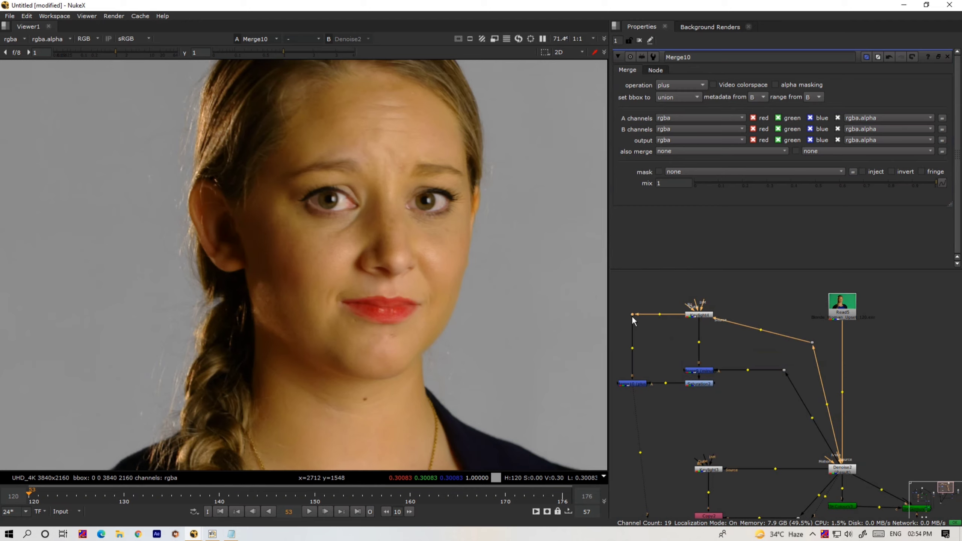
Detach the dot beside Copy2 from both Copy2's B input and Denoise2
scroll(644, 341, down, 3)
scroll(696, 368, up, 3)
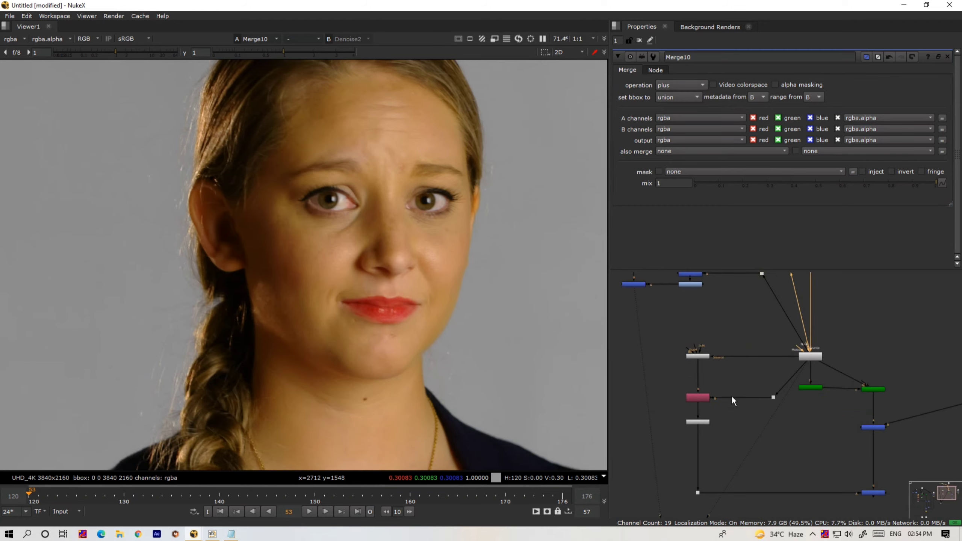
scroll(693, 396, up, 3)
scroll(812, 399, down, 3)
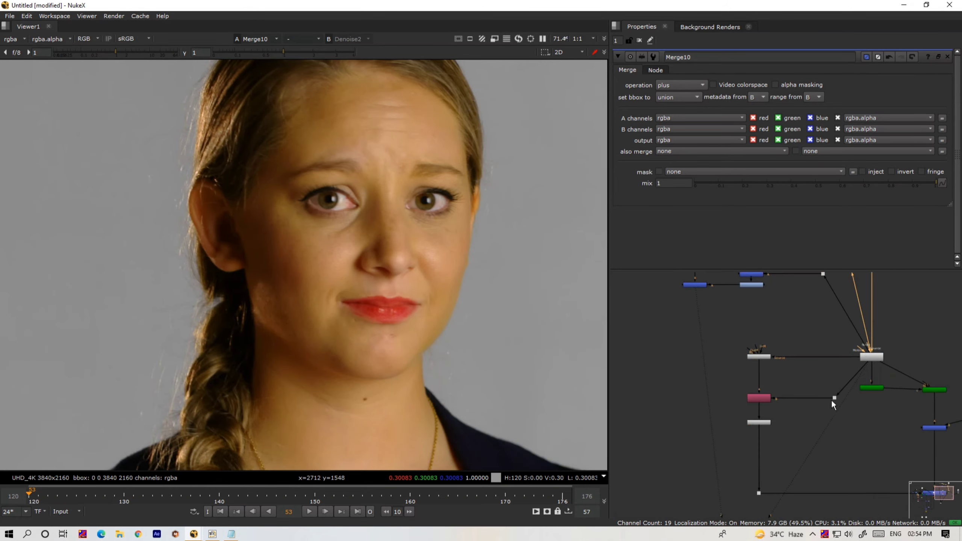
drag(832, 398, 697, 401)
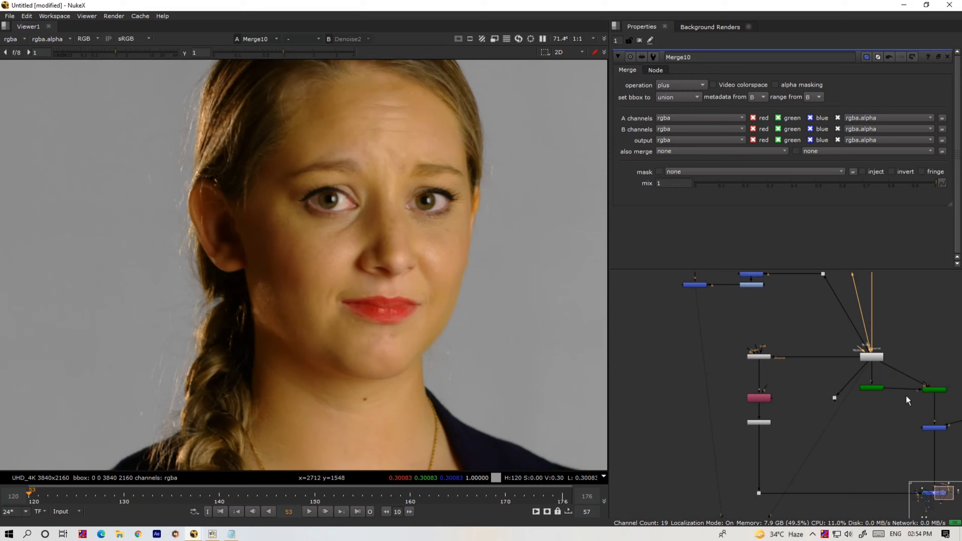
drag(834, 395, 699, 408)
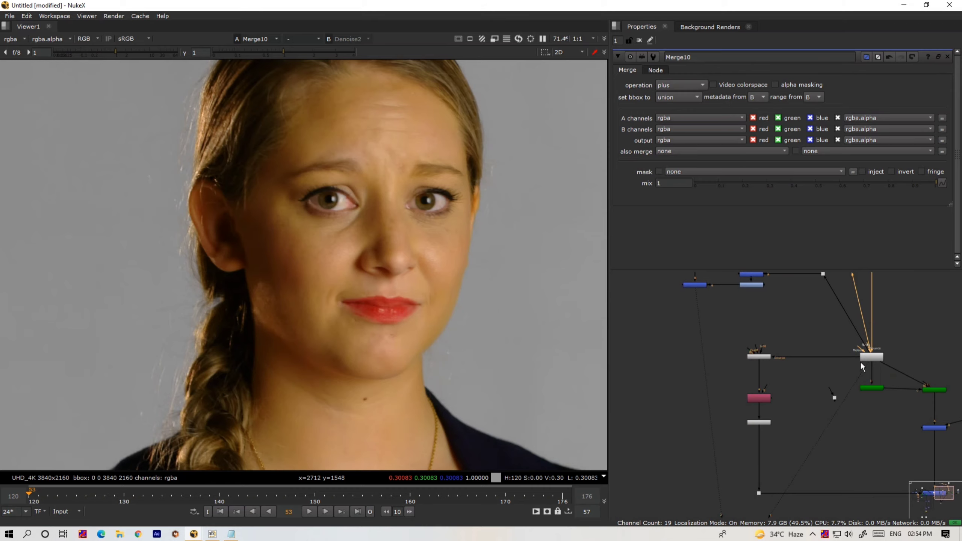
Connect the detached dot to the plus Merge, place it below that Merge, and connect Copy2's B input to it
drag(833, 391, 695, 285)
drag(831, 396, 696, 395)
scroll(765, 390, up, 2)
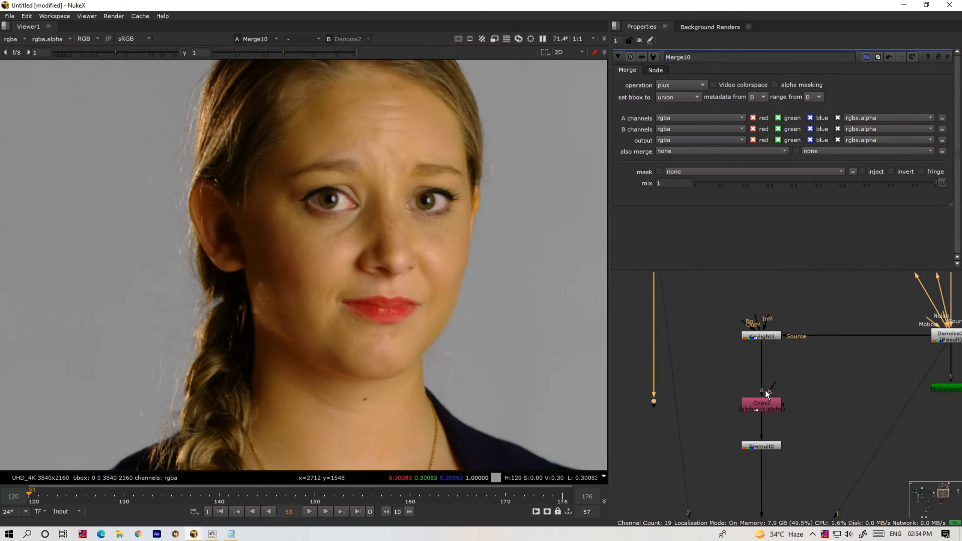
drag(765, 393, 653, 401)
scroll(678, 417, down, 3)
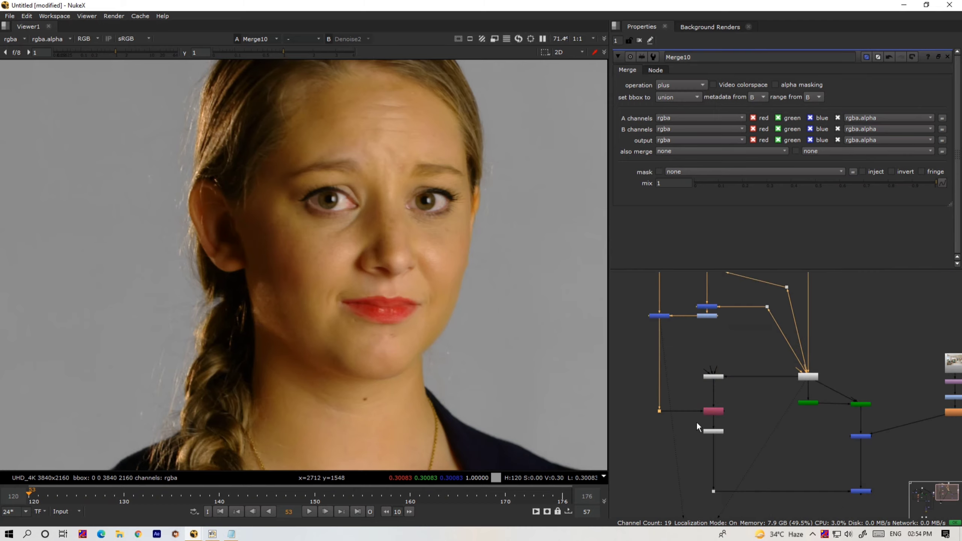
Display the final Merge of the composite and examine the woman against the living room background
middle_drag(753, 466, 723, 373)
scroll(835, 405, up, 3)
click(835, 394)
key(2)
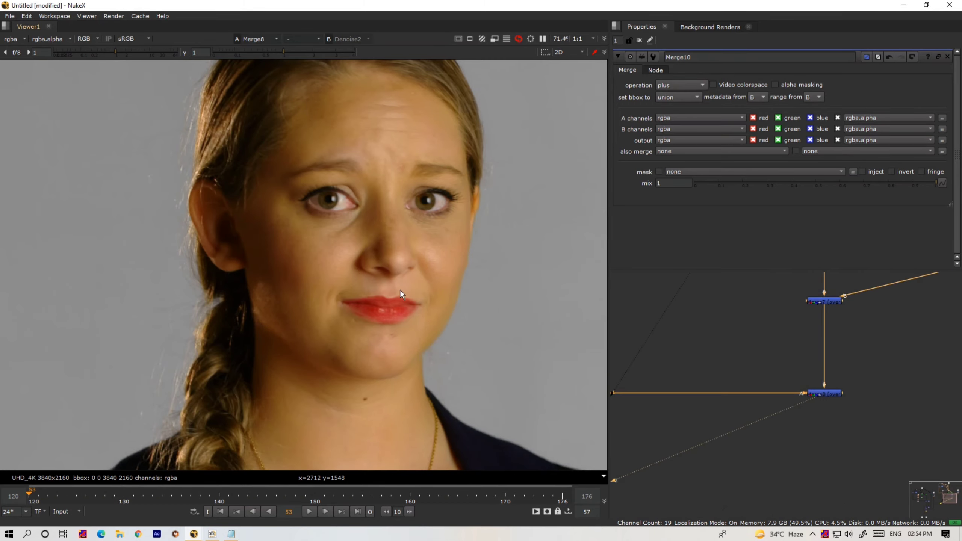
scroll(205, 204, up, 4)
scroll(203, 235, down, 5)
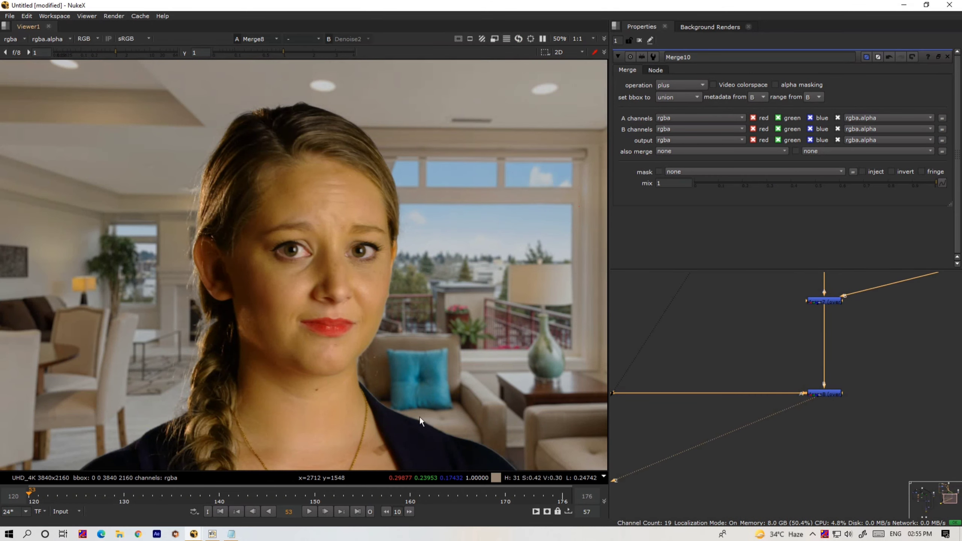
Select the entire second node tree and move it farther away from the first tree
middle_drag(782, 407, 882, 430)
scroll(750, 368, down, 5)
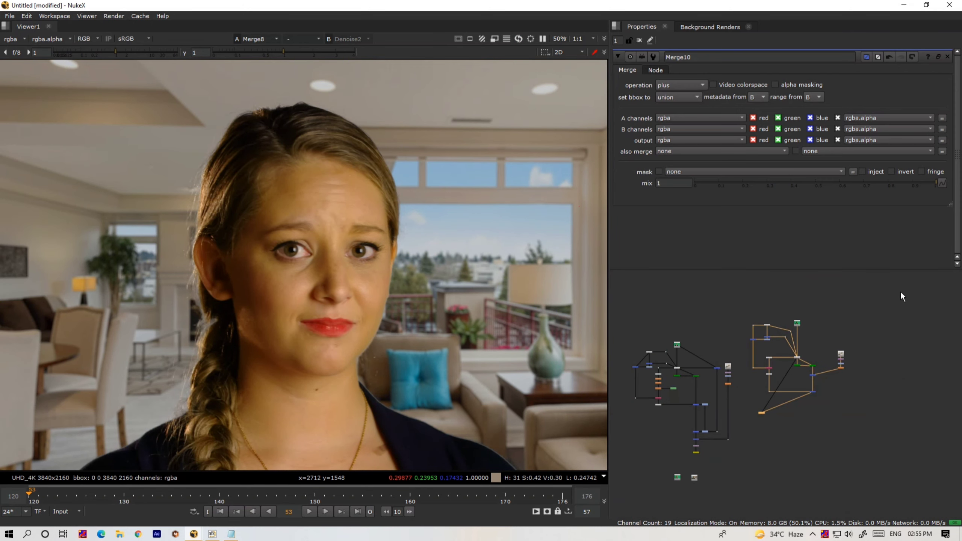
drag(903, 295, 745, 442)
key(f)
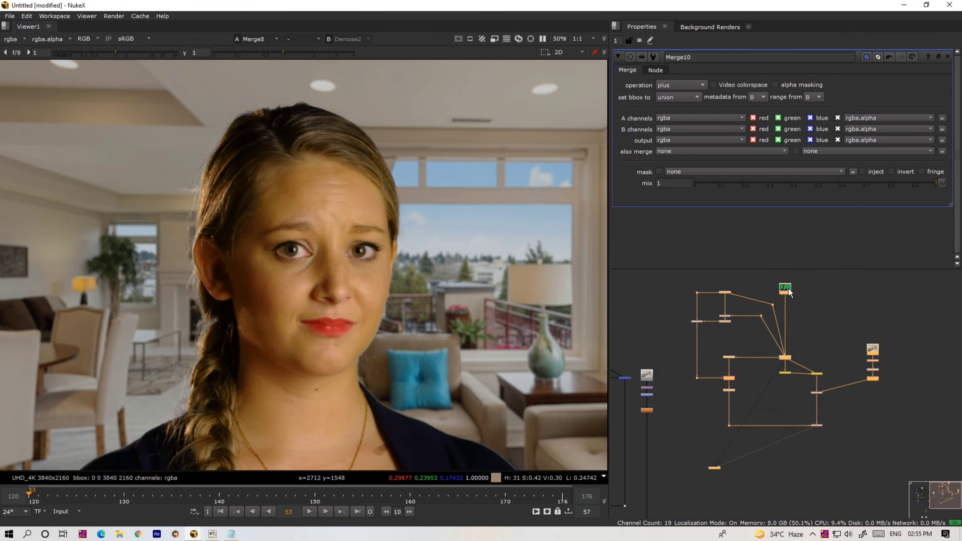
middle_drag(726, 369, 804, 377)
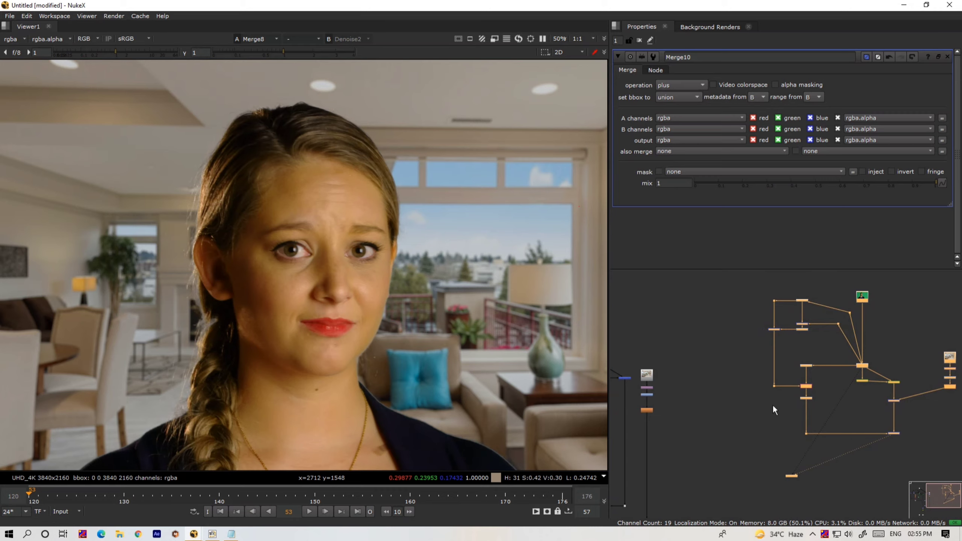
scroll(810, 399, up, 3)
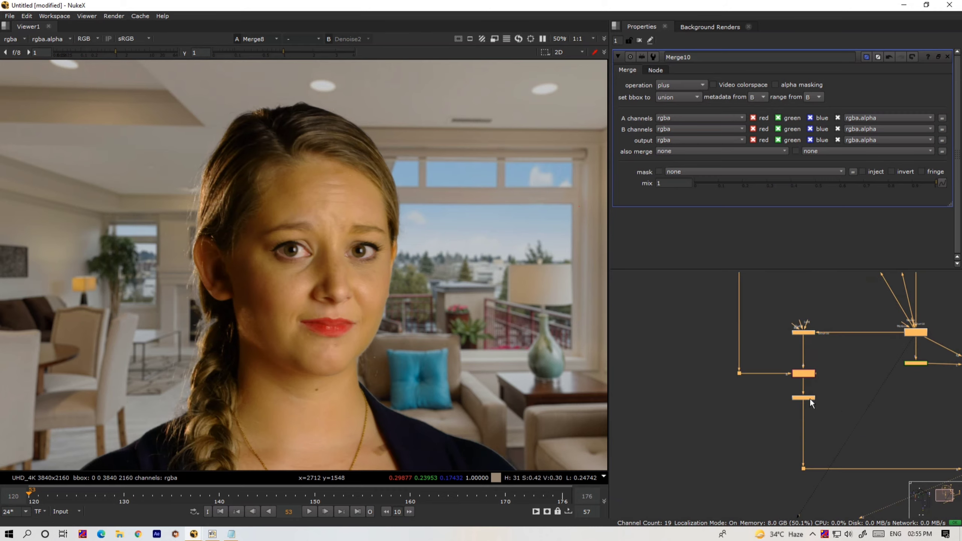
click(852, 418)
Load the Read5 footage as the viewer's second input and the final Merge as its first for comparison
scroll(194, 252, up, 5)
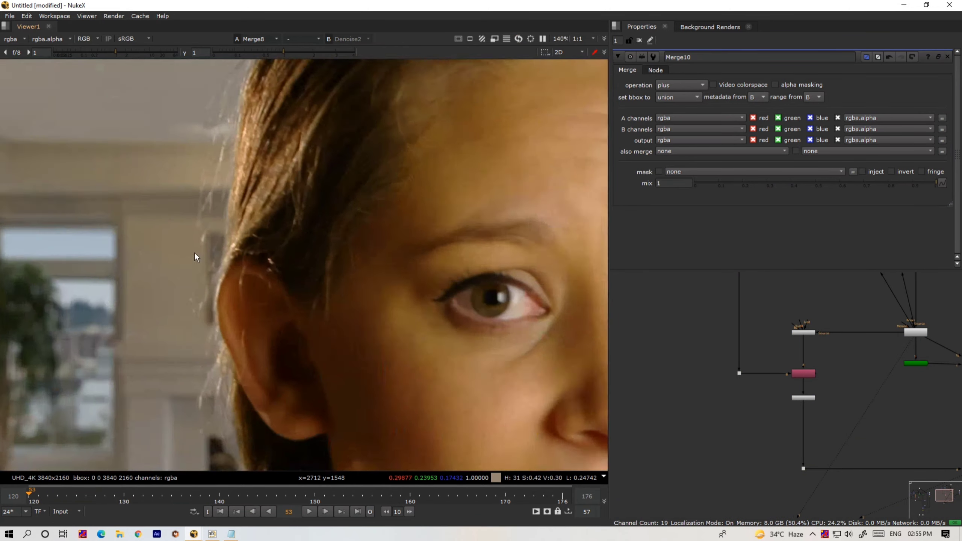
scroll(193, 257, up, 3)
middle_drag(926, 382, 749, 315)
click(774, 309)
key(2)
click(810, 430)
key(1)
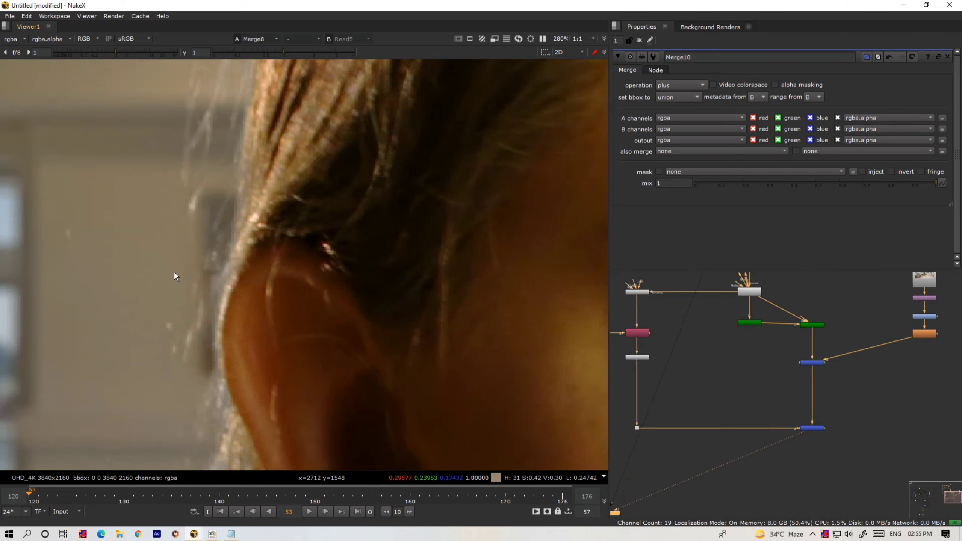
Compare the composite with the original Read5 footage along the fine hair and ear edges
scroll(198, 281, up, 5)
key(2)
key(1)
key(2)
key(1)
scroll(252, 366, down, 3)
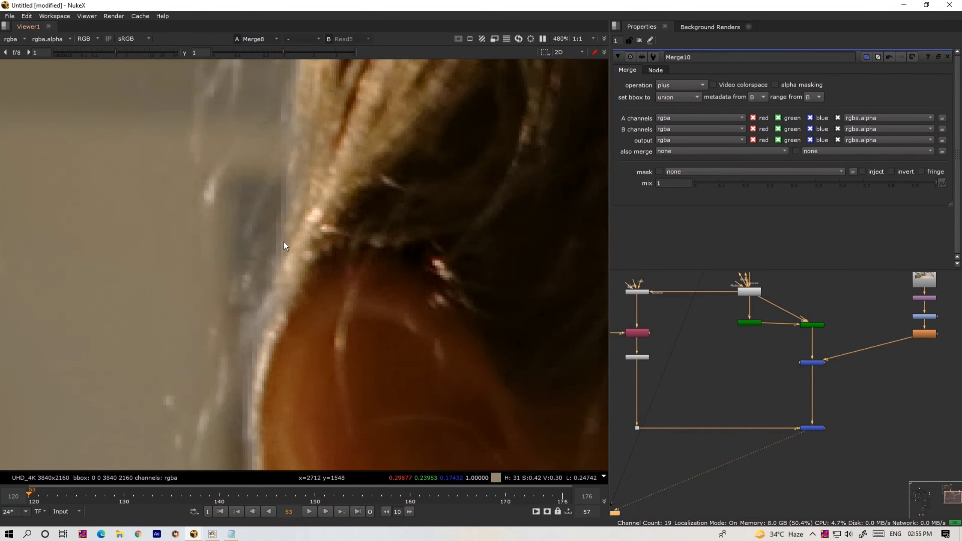
middle_drag(287, 114, 297, 250)
key(2)
key(1)
middle_drag(299, 140, 287, 287)
key(2)
key(1)
key(2)
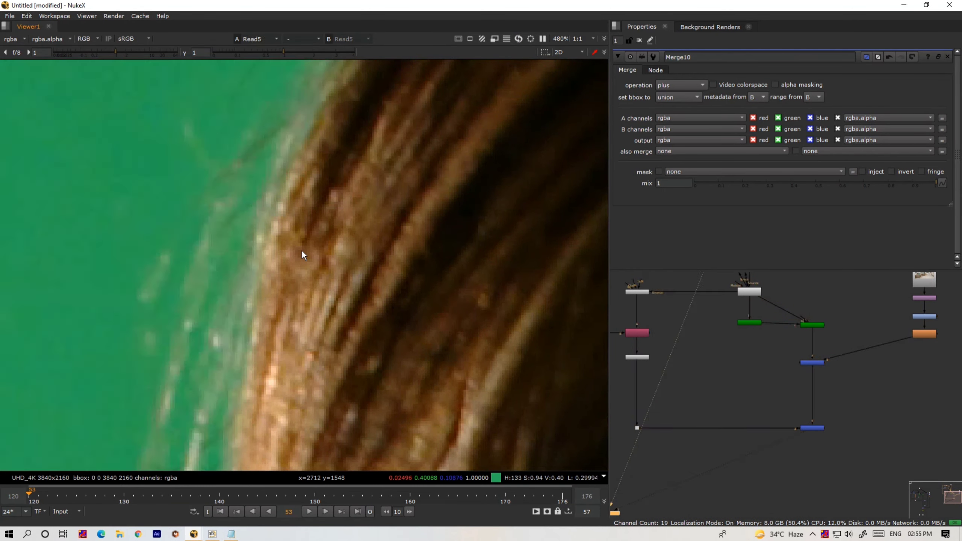
key(1)
key(2)
key(1)
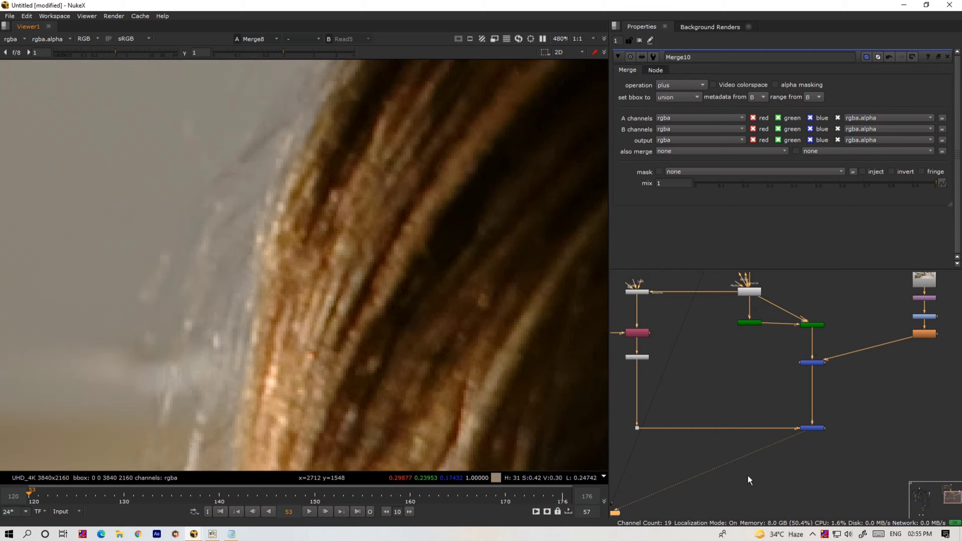
Move Copy2 and Premult2 farther below Keylight3 to open up space on the branch between Keylight3 and Copy2
click(680, 371)
middle_drag(680, 373, 749, 350)
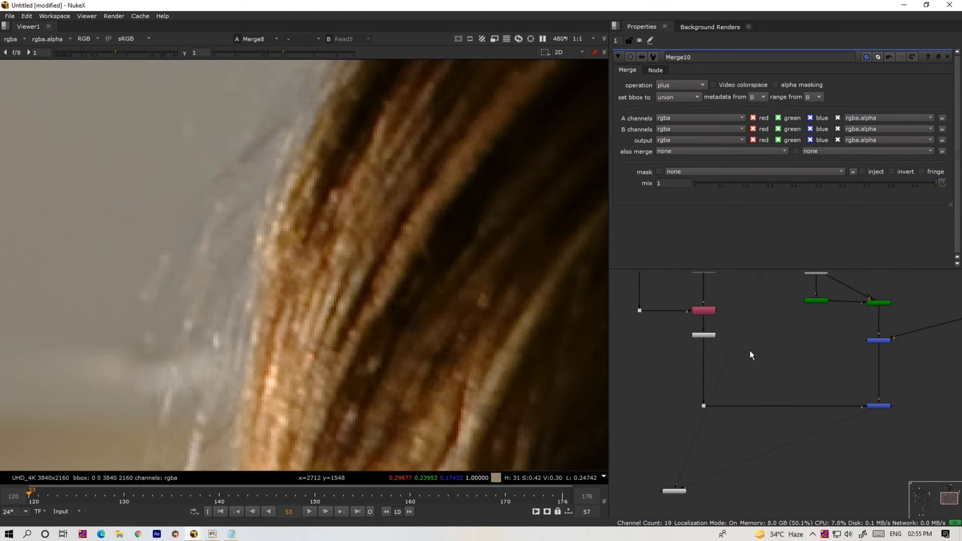
scroll(720, 345, up, 3)
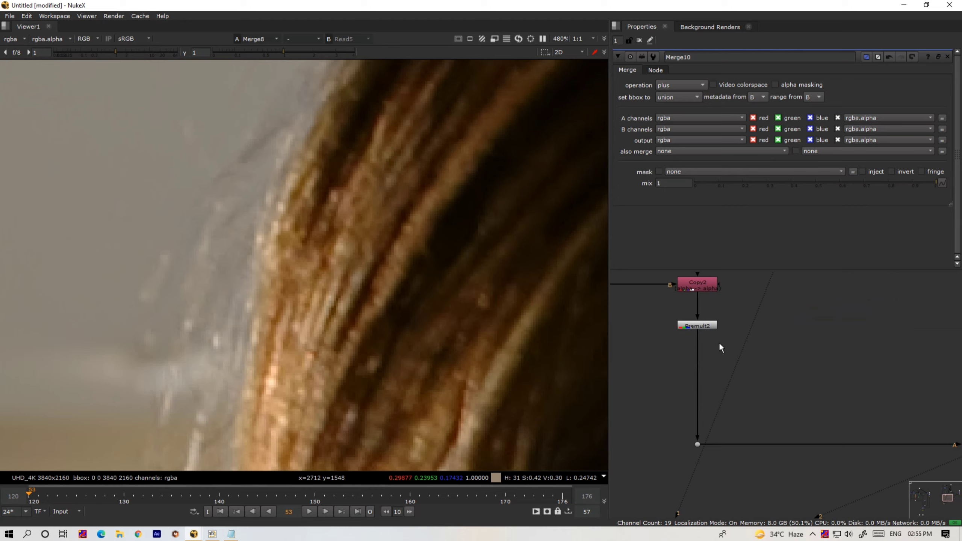
scroll(719, 342, up, 2)
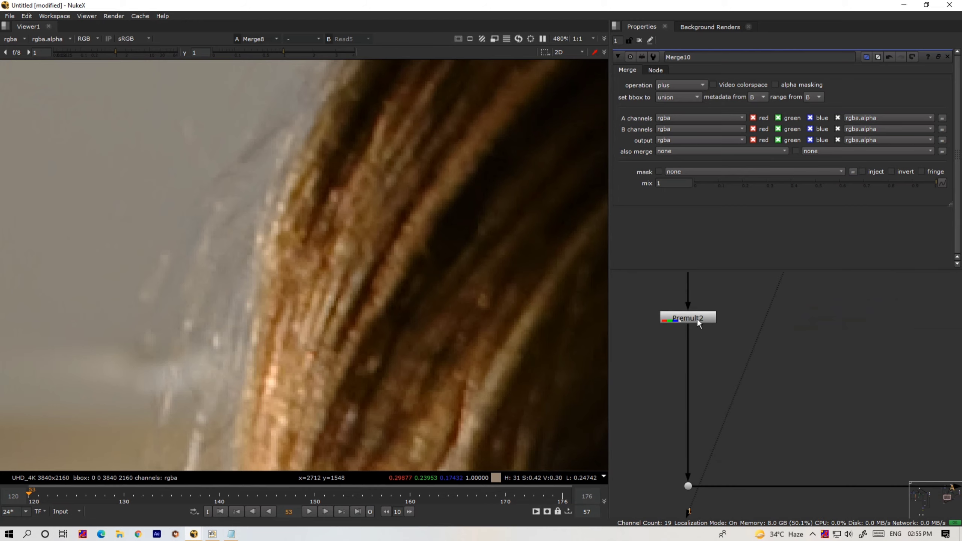
scroll(686, 440, down, 5)
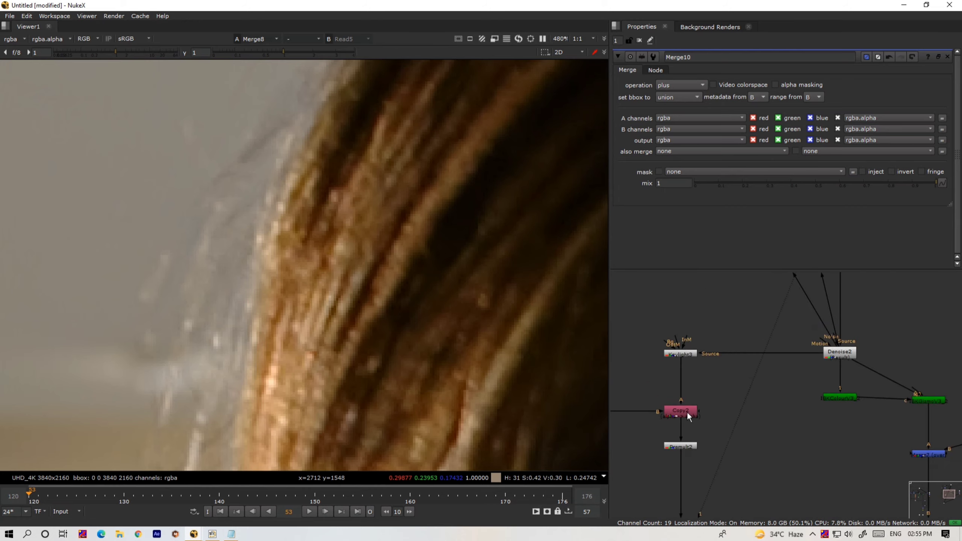
scroll(741, 331, up, 5)
scroll(742, 328, down, 1)
drag(756, 309, 611, 390)
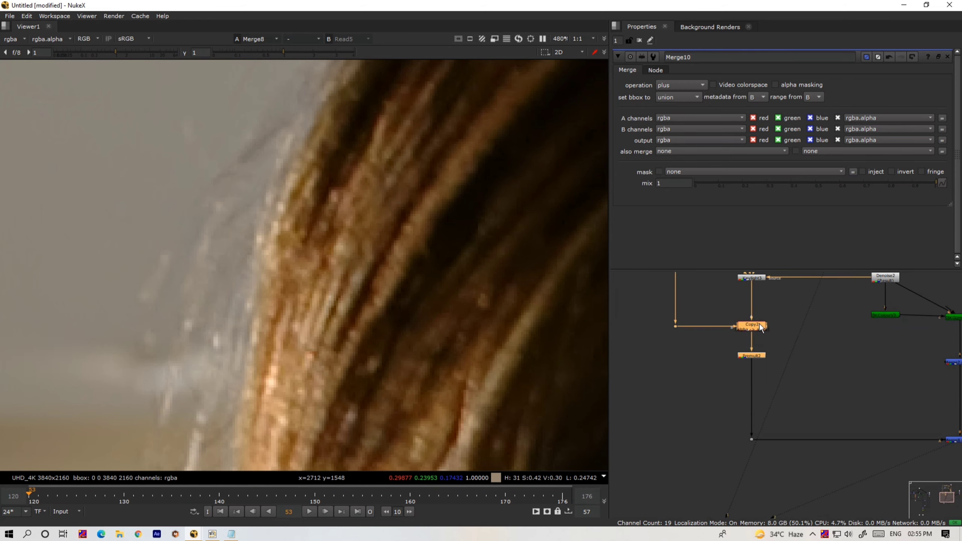
drag(759, 325, 755, 393)
click(788, 397)
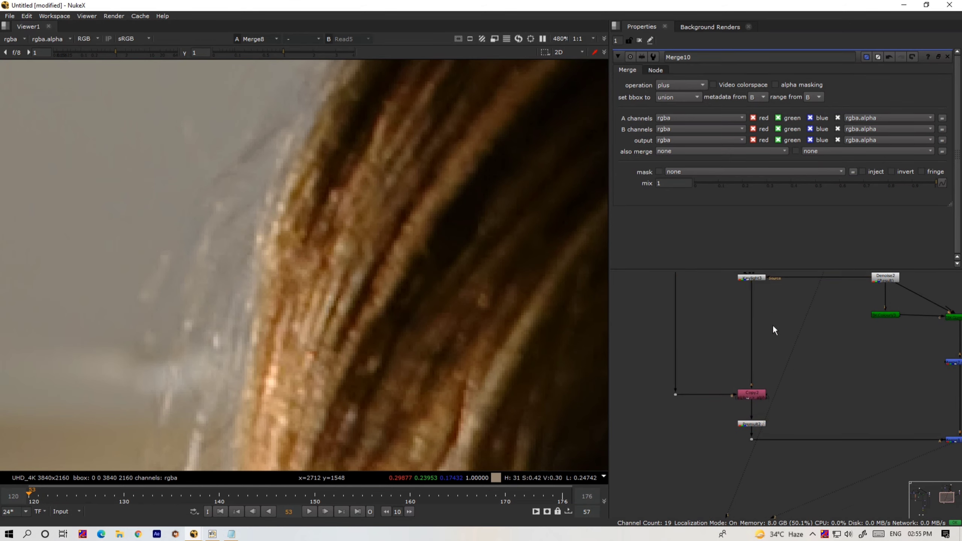
Insert an Erode (filter) node directly below Keylight3 and a duplicate of it just above Copy2
key(Tab)
text(ero)
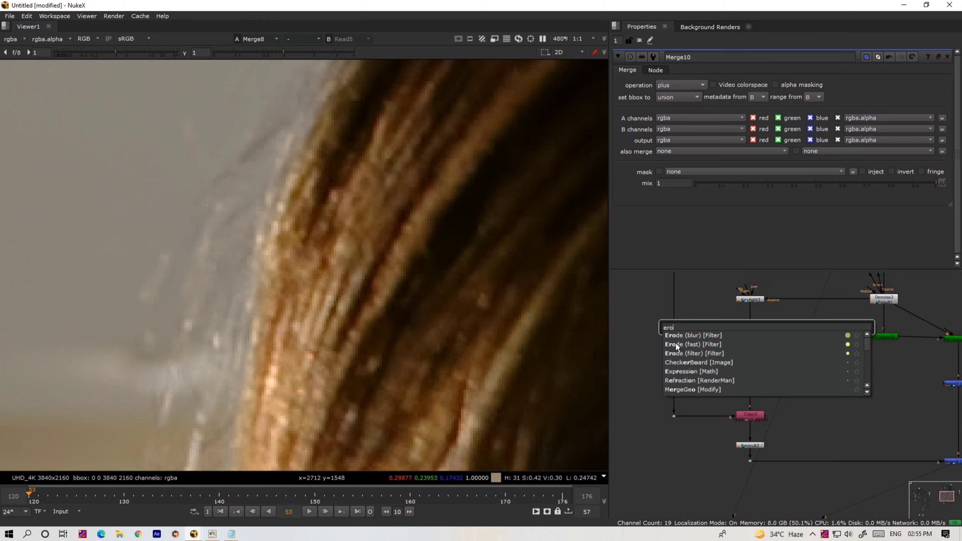
click(691, 354)
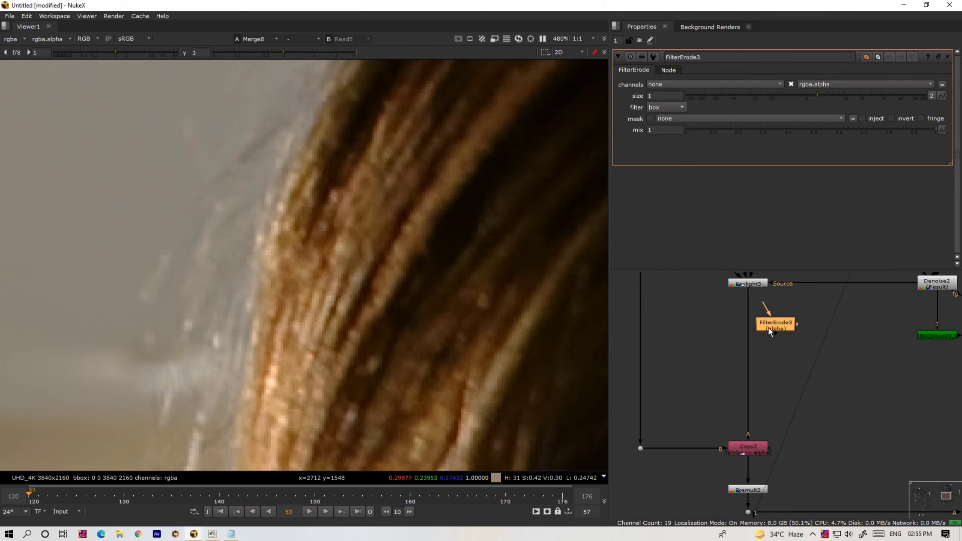
drag(768, 325, 753, 314)
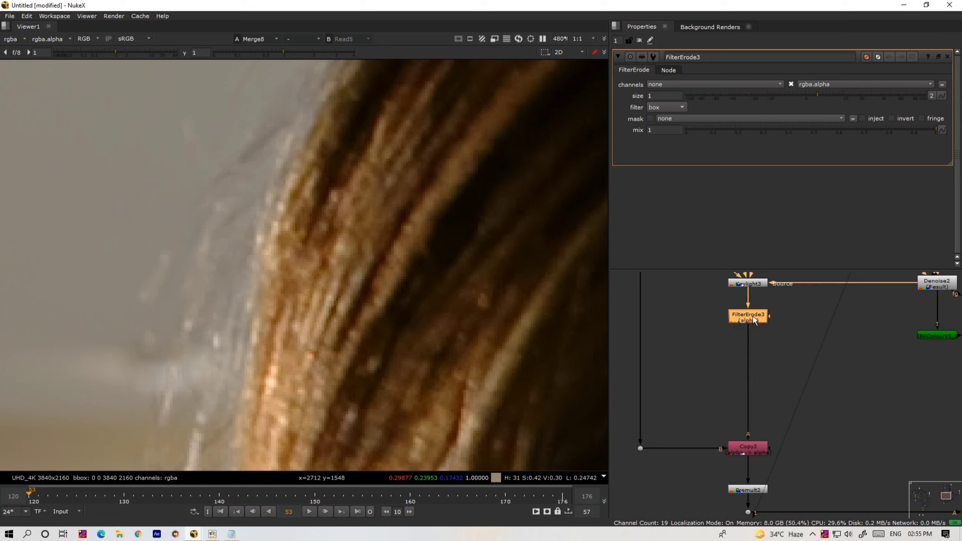
key(ctrl)
key(ctrl+v)
drag(775, 364, 749, 392)
Set the size of the Erode (filter) node directly below Keylight3 to 2
click(755, 320)
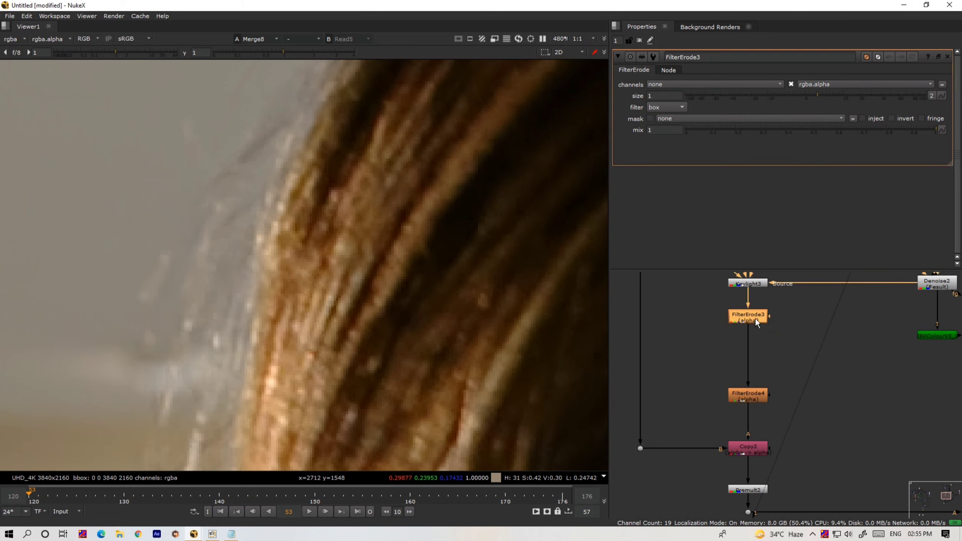
drag(819, 96, 830, 97)
click(671, 96)
text(2)
Insert an EdgeBlur node between the two FilterErode nodes
click(764, 352)
key(Tab)
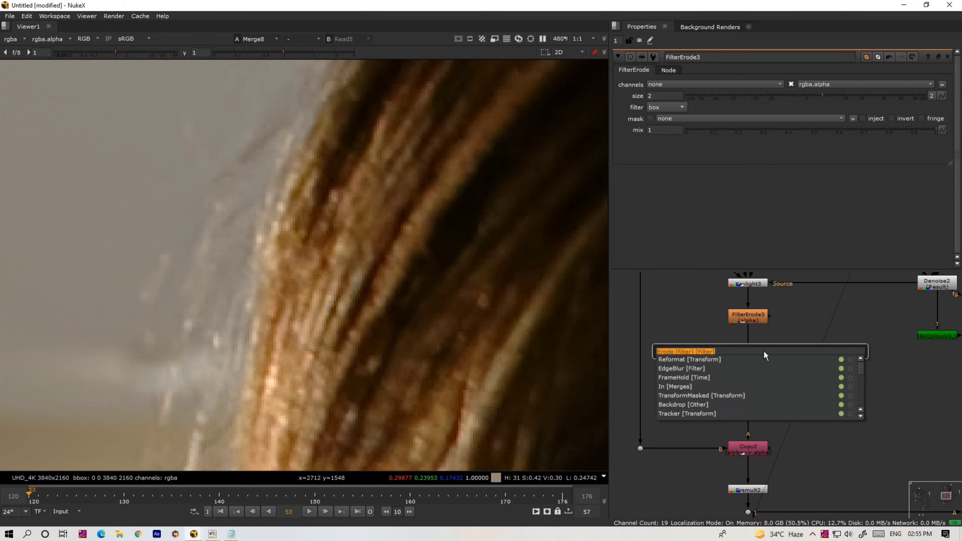
text(edge)
key(Return)
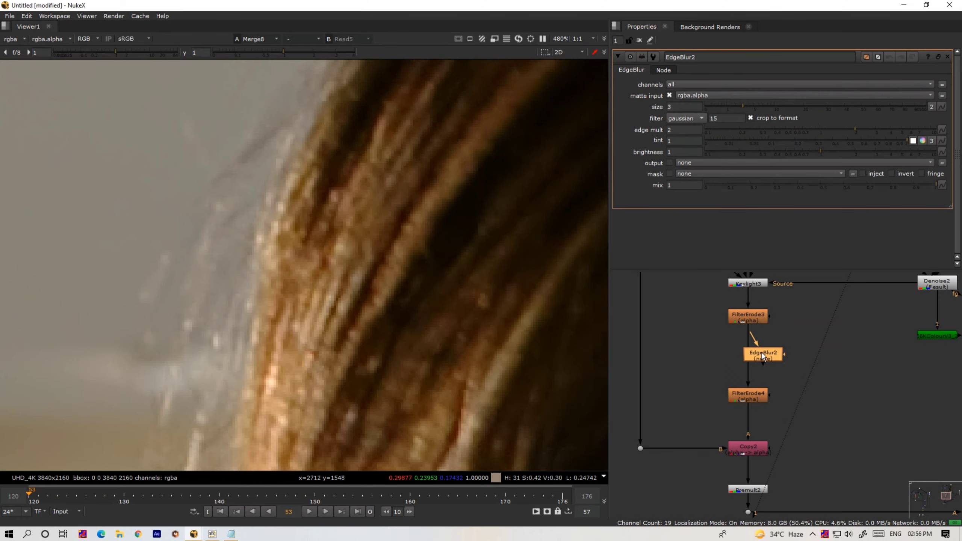
drag(761, 352, 754, 348)
Toggle FilterErode3 off and on to compare the jacket's shoulder edge beside the braid
scroll(326, 413, down, 3)
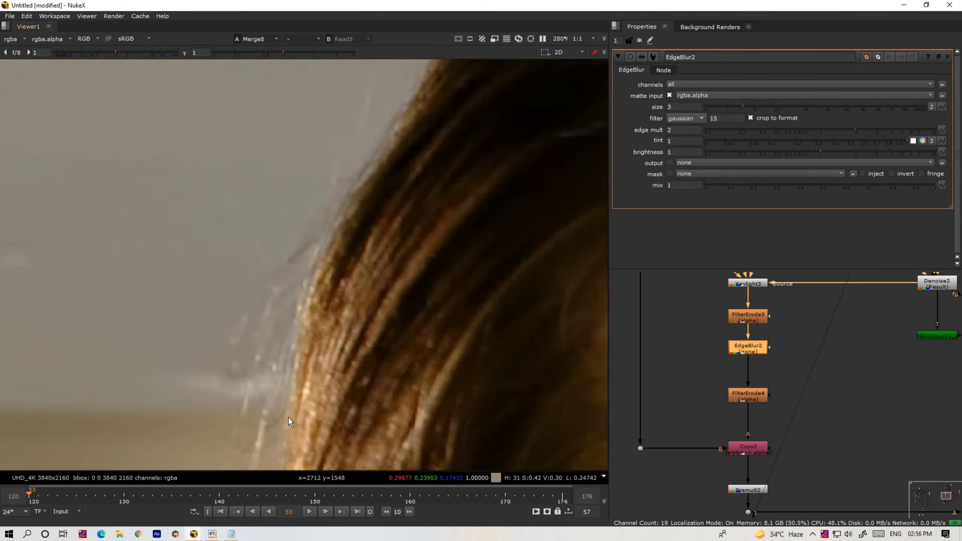
middle_drag(289, 421, 386, 212)
middle_drag(218, 440, 289, 50)
scroll(273, 258, up, 2)
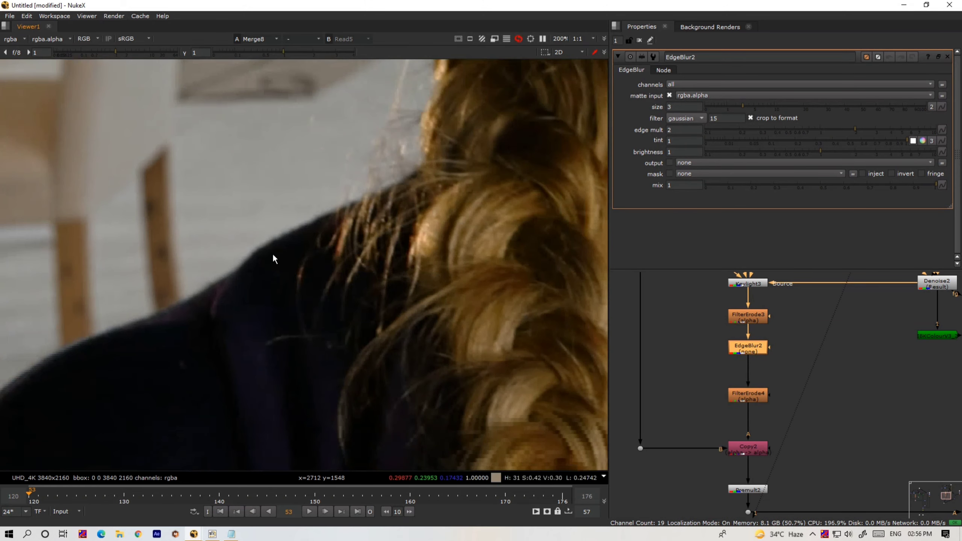
click(759, 319)
key(d)
key(d)
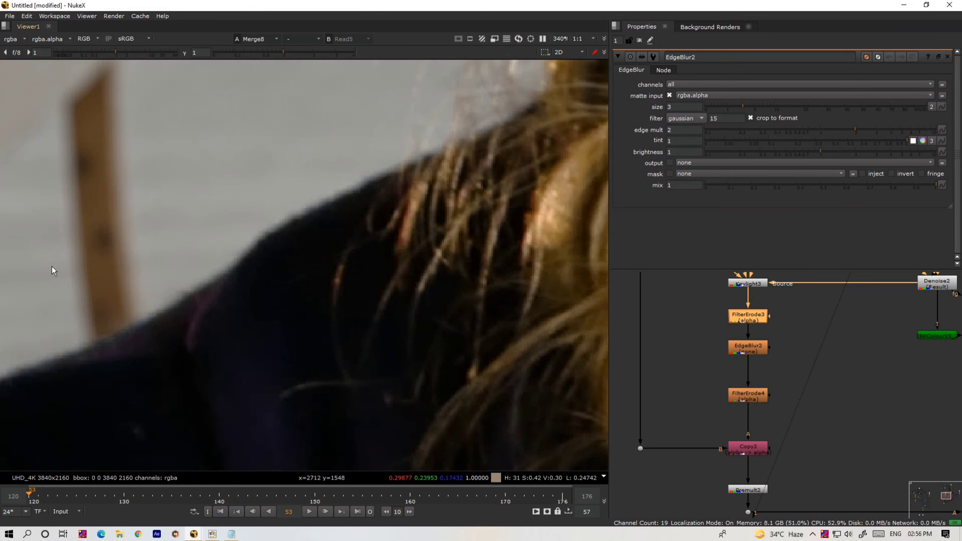
scroll(53, 270, up, 5)
key(d)
key(d)
key(d)
key(d)
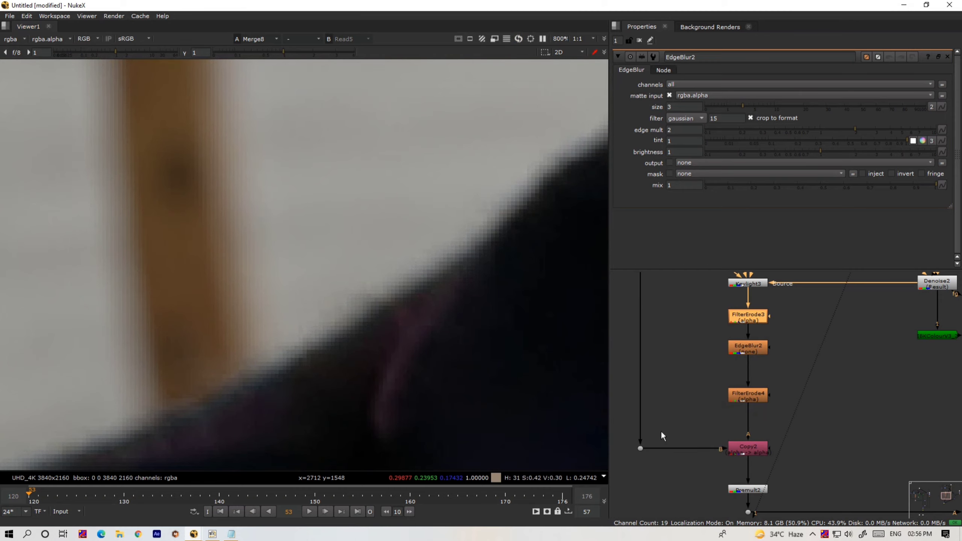
key(d)
key(d)
key(d)
key(d)
Keep toggling FilterErode3 while examining the outer curve of the jacket's shoulder against the background
scroll(348, 388, down, 5)
key(d)
key(d)
key(d)
key(d)
key(d)
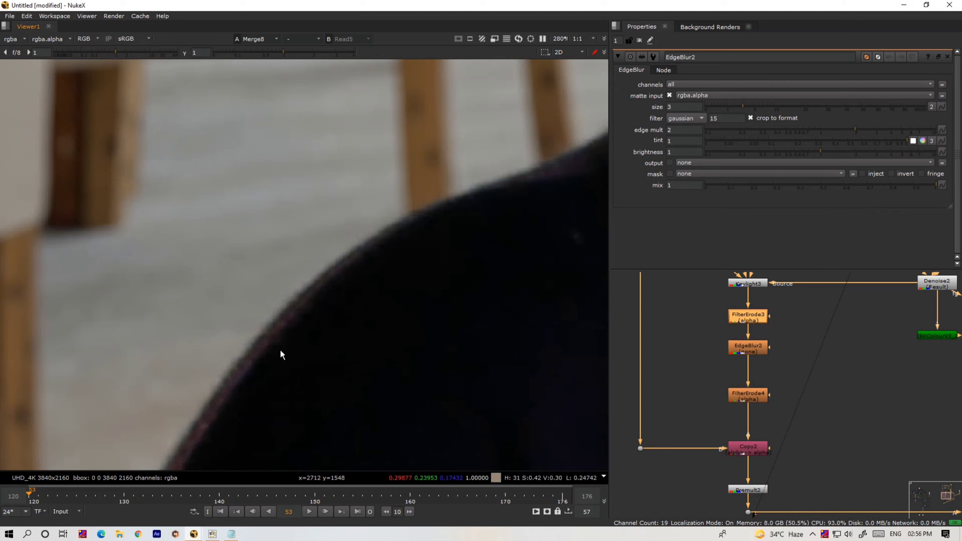
scroll(334, 161, up, 3)
key(d)
key(d)
key(d)
scroll(212, 364, down, 2)
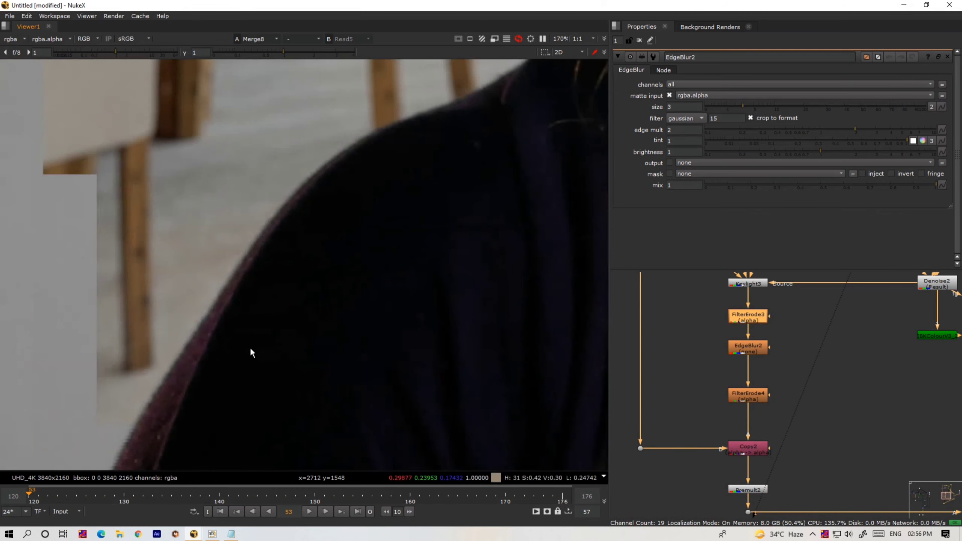
Add a Roto node beside FilterErode4 and connect it as that node's mask
scroll(753, 396, up, 2)
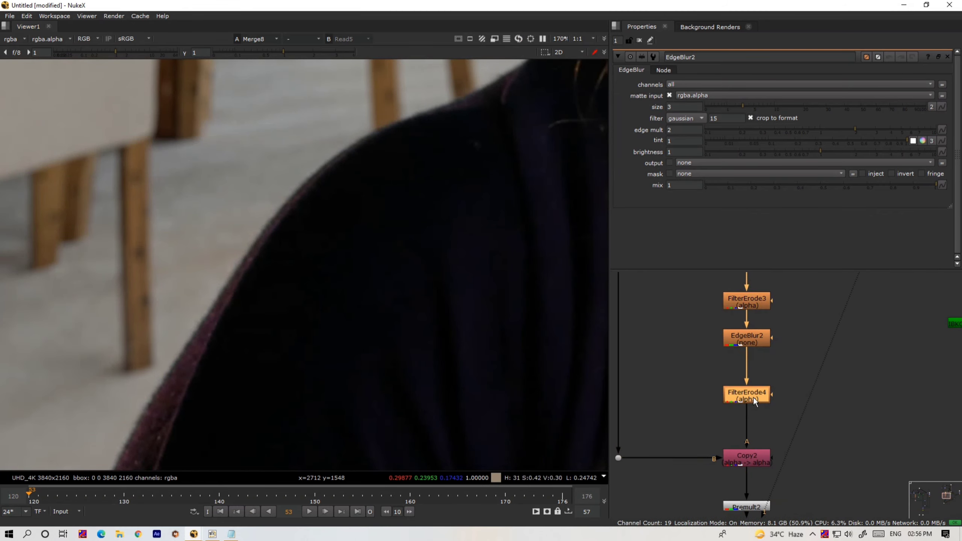
double_click(754, 398)
double_click(749, 339)
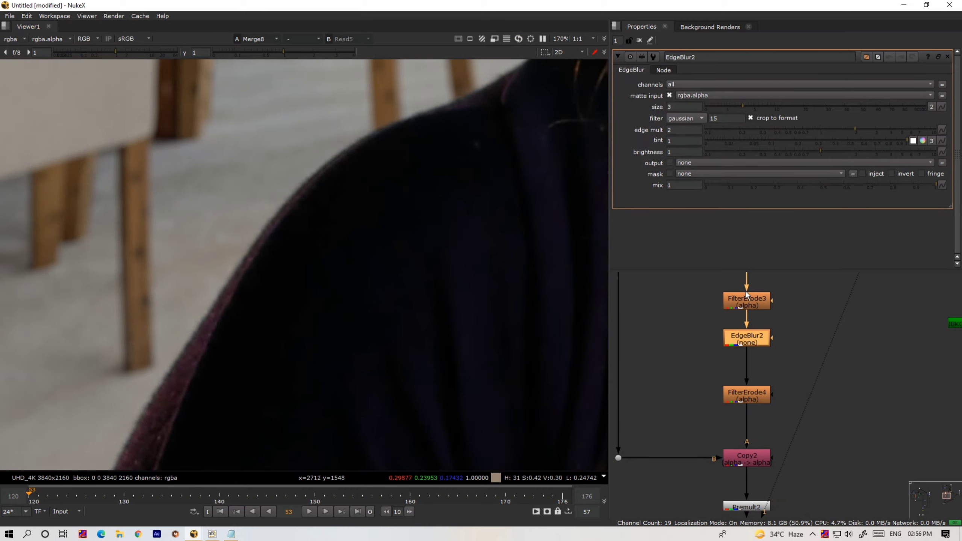
double_click(750, 396)
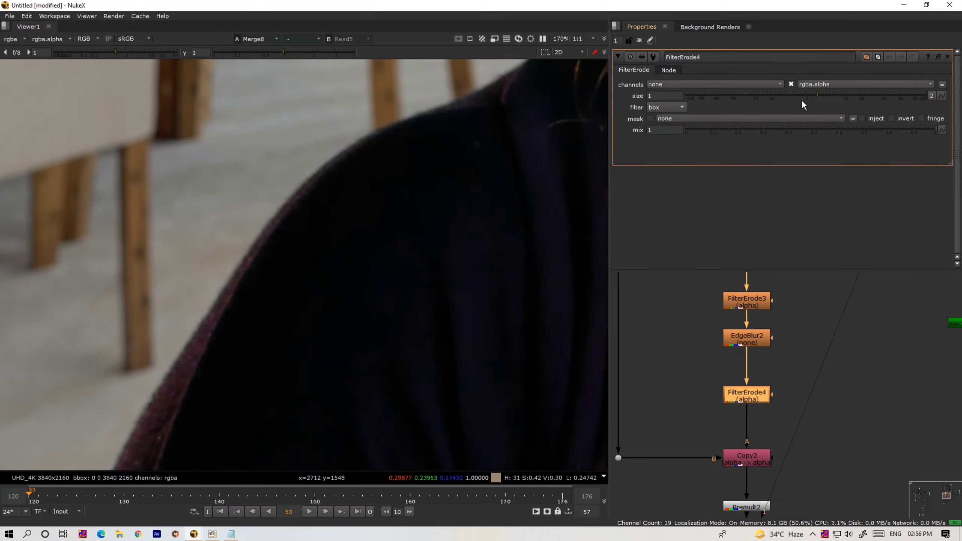
middle_drag(825, 396, 781, 364)
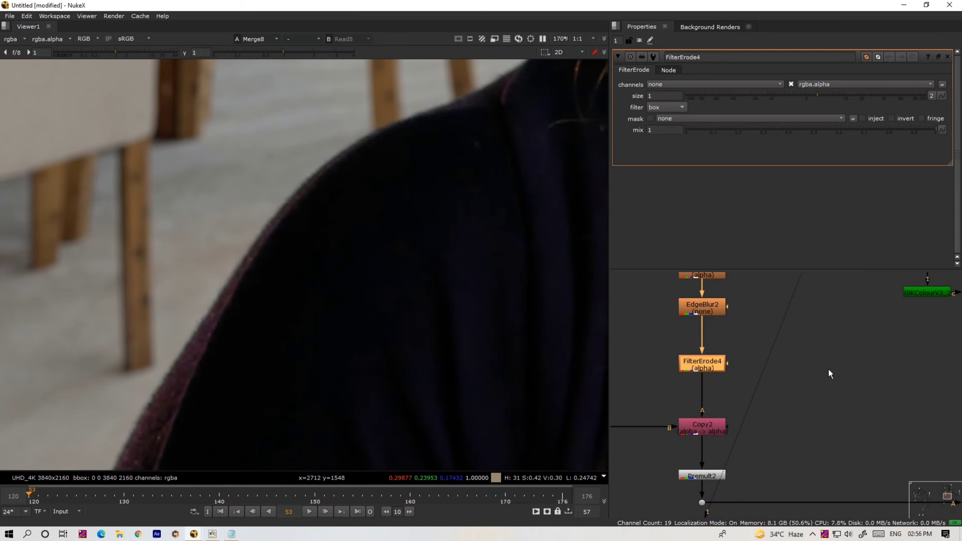
click(822, 365)
key(o)
drag(727, 363, 827, 368)
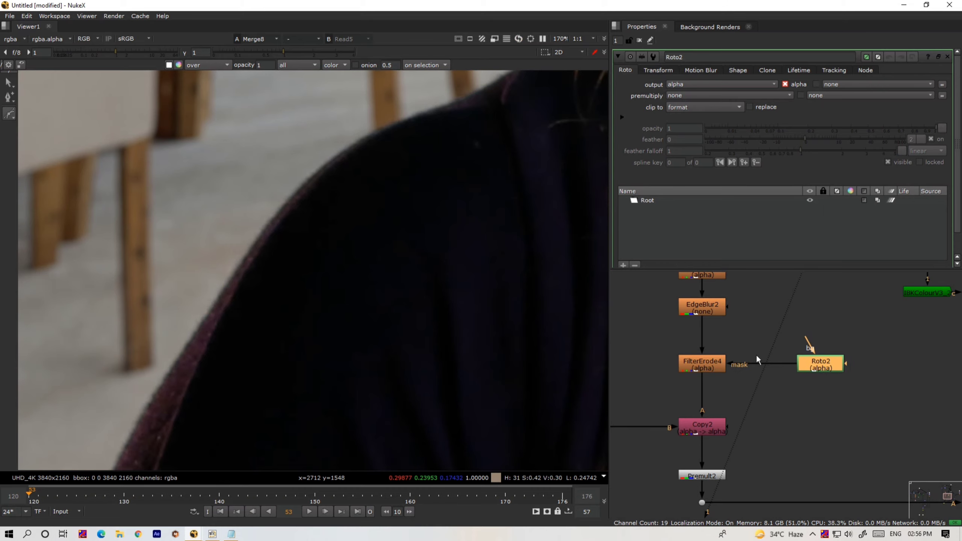
Start a B-Spline roto shape outside the hair, from the shoulder by the braid over the head and down the other side of the face
scroll(420, 279, down, 5)
middle_drag(266, 325, 258, 326)
right_click(11, 113)
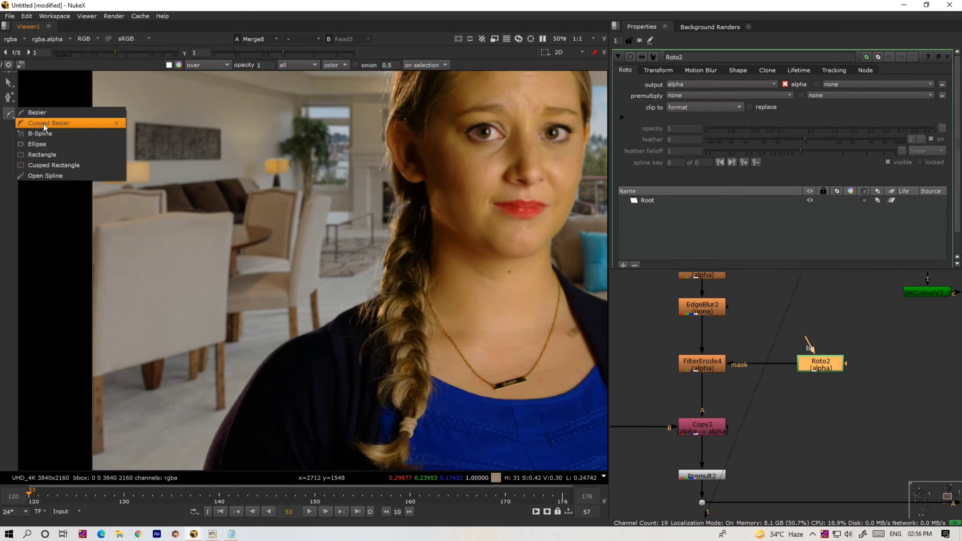
click(51, 135)
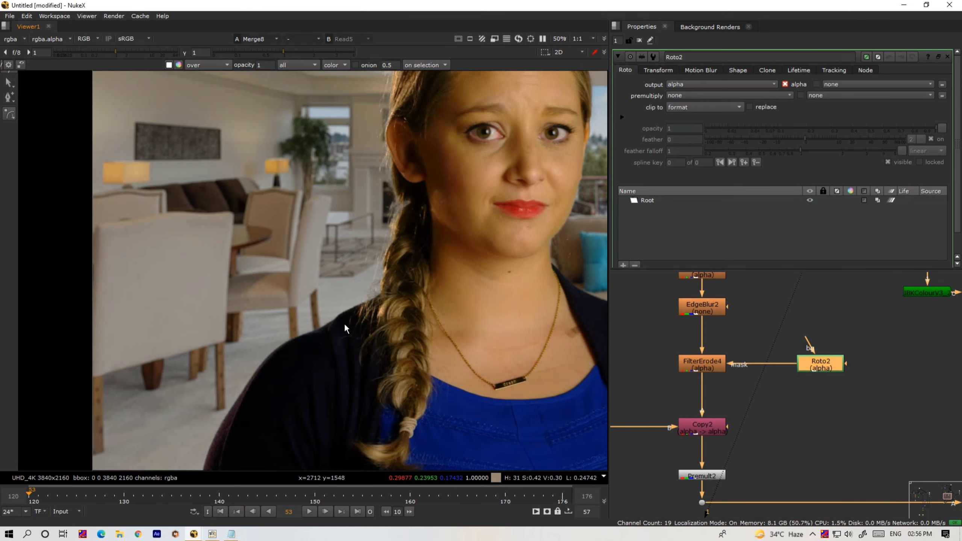
click(339, 415)
click(363, 336)
click(371, 195)
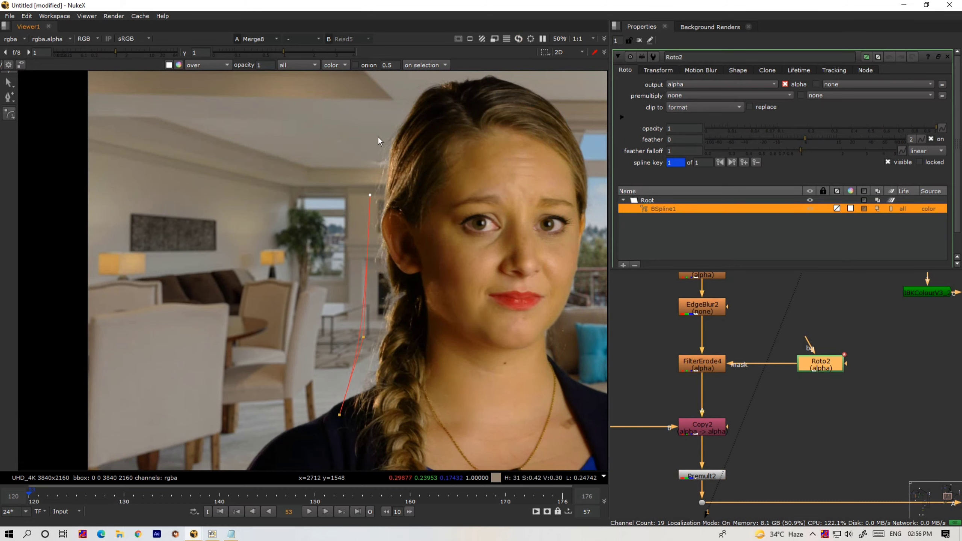
middle_drag(380, 142, 359, 212)
click(379, 153)
click(473, 133)
click(539, 152)
middle_drag(576, 274, 479, 149)
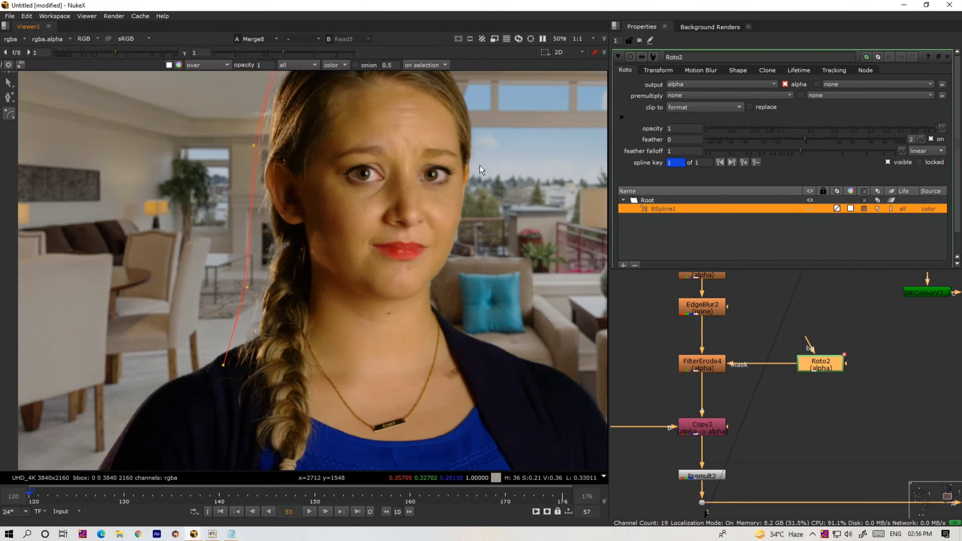
click(489, 174)
click(484, 230)
click(466, 295)
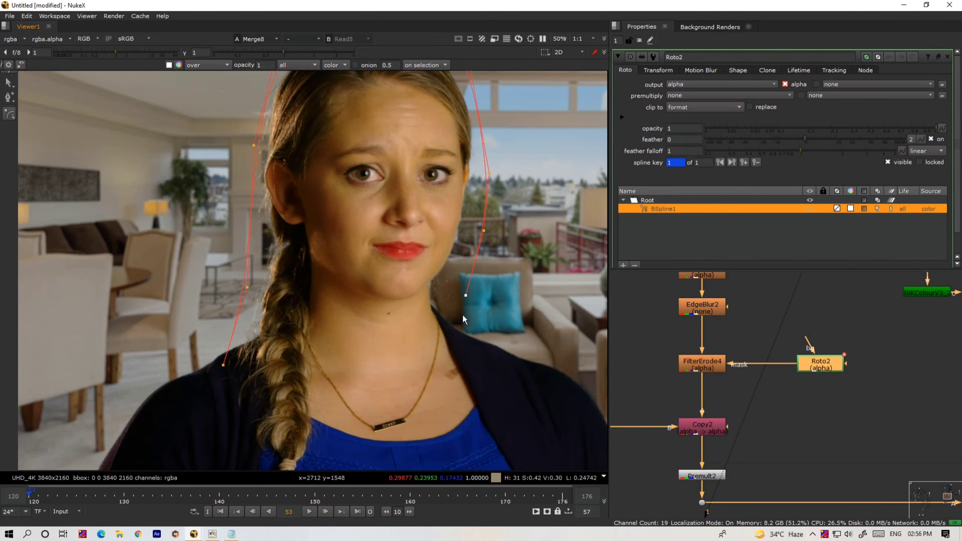
Trace the shape's inner boundary from the neck along the face, hairline and braid, and close it at the shoulder
click(420, 325)
click(417, 282)
click(440, 253)
click(461, 235)
middle_drag(445, 133, 458, 208)
click(429, 124)
click(375, 115)
click(311, 137)
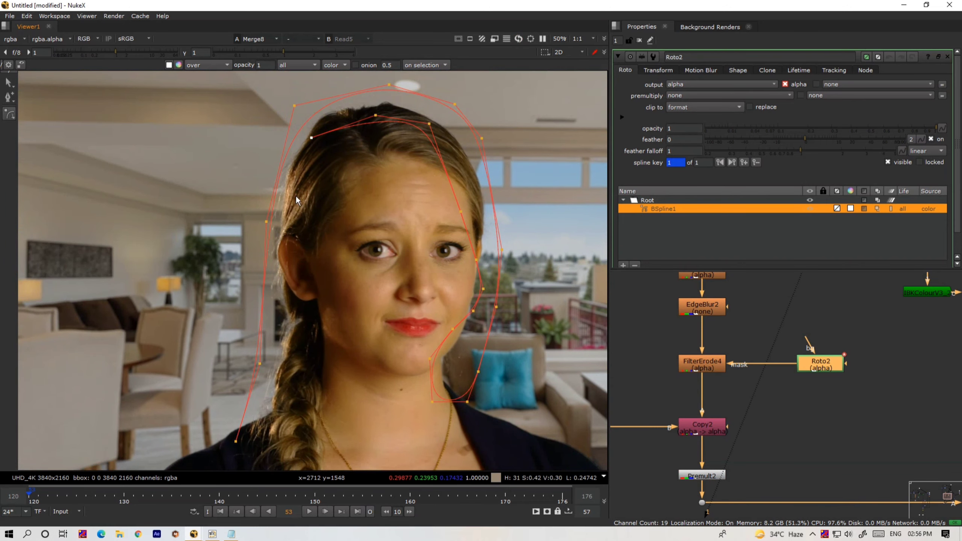
click(298, 233)
click(305, 308)
click(301, 363)
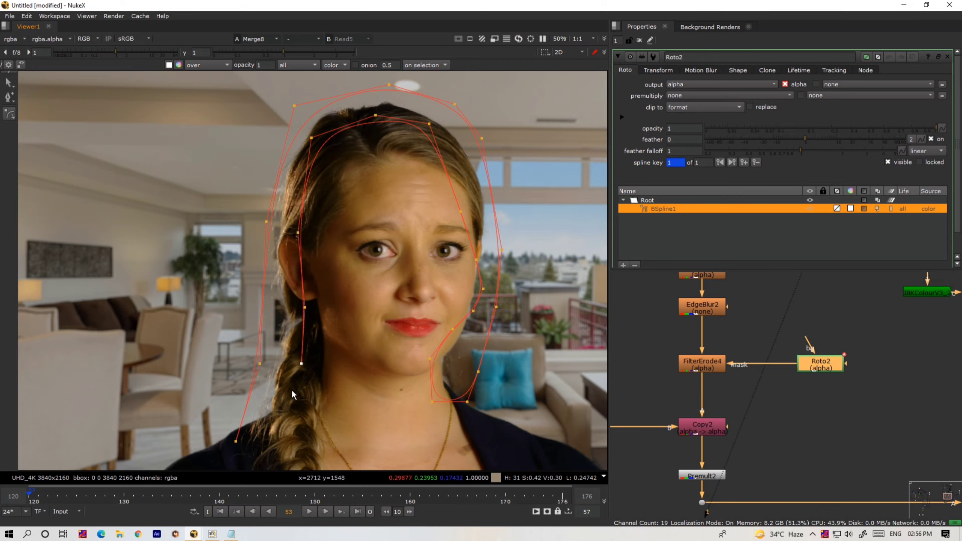
click(285, 418)
click(278, 450)
click(246, 459)
click(236, 442)
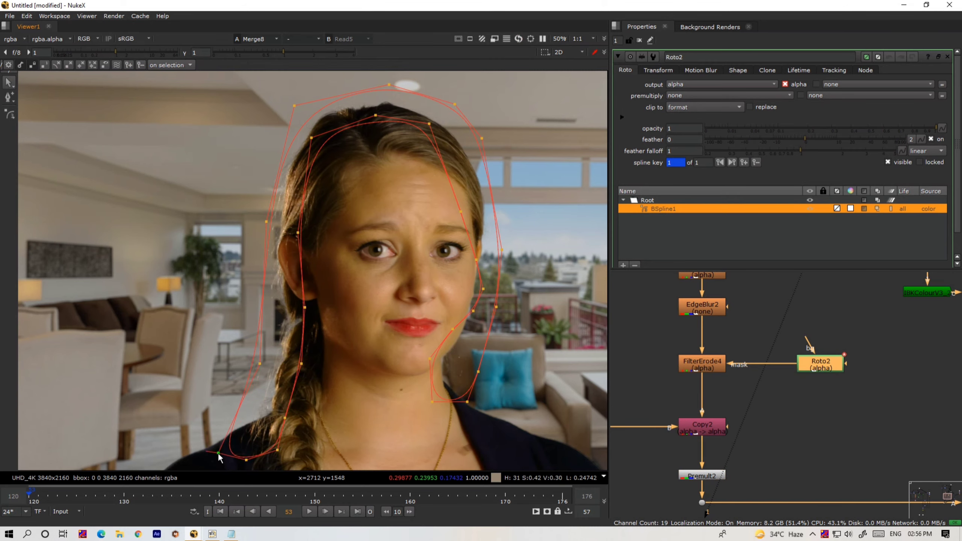
Select all points of the closed B-Spline and feather its edge outward
scroll(235, 443, down, 3)
click(259, 361)
key(d)
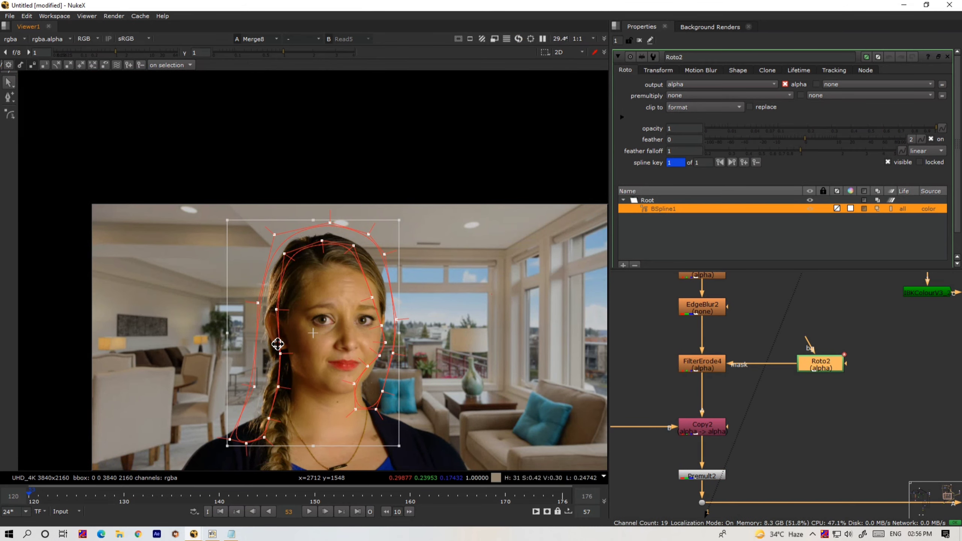
key(e)
key(e)
key(e)
key(e)
key(e)
key(e)
key(e)
key(e)
key(e)
key(e)
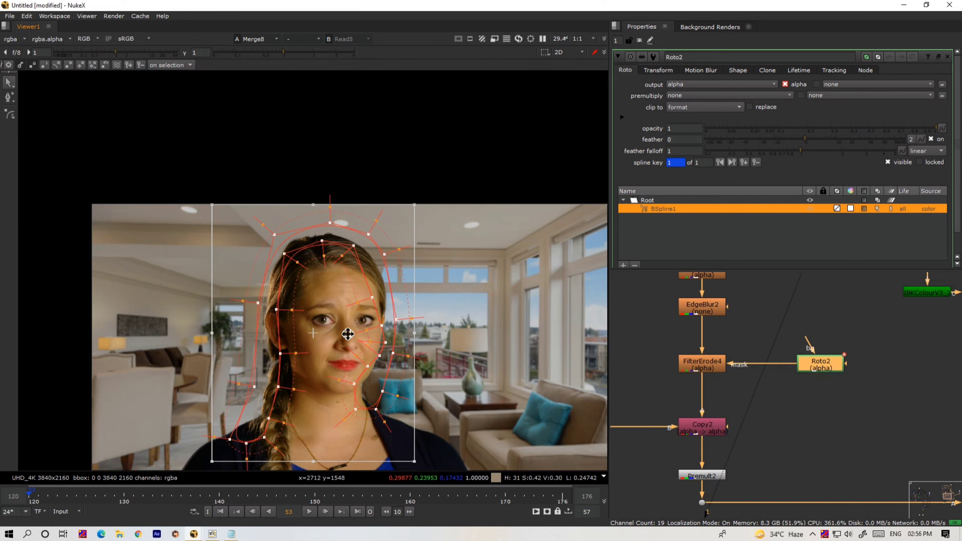
Go to frame 144, delete the B-Spline shape around the hair, and remove the Roto node masking FilterErode4
middle_drag(419, 279, 455, 202)
scroll(455, 202, down, 1)
click(551, 340)
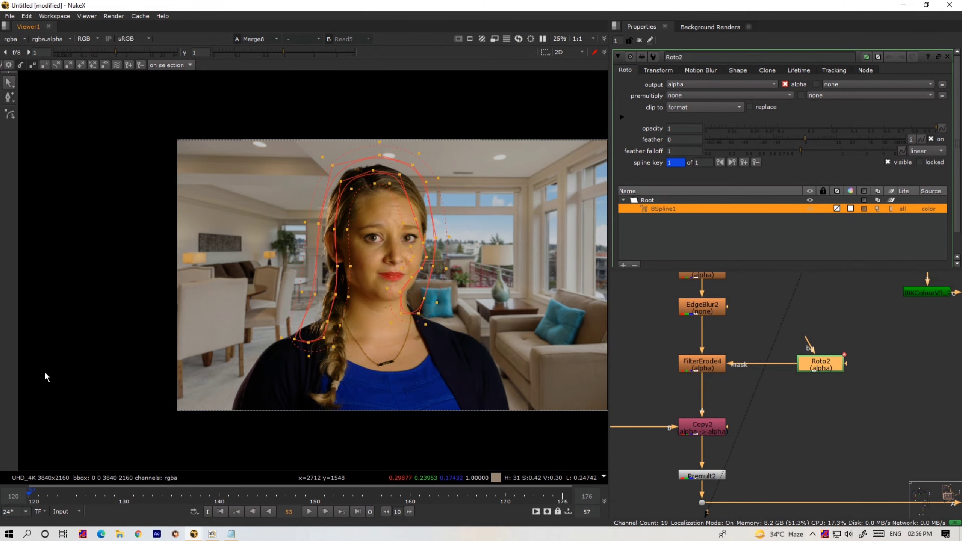
drag(493, 140, 275, 438)
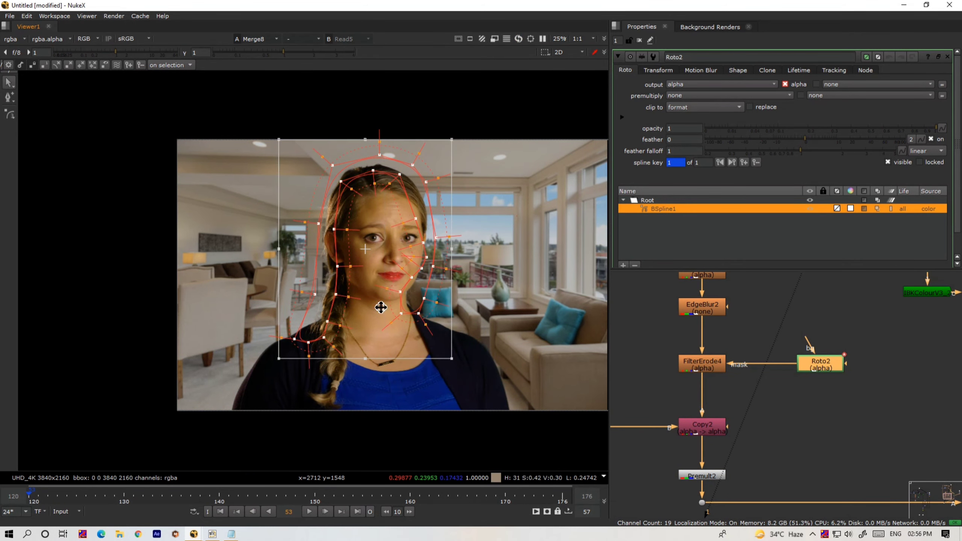
click(257, 496)
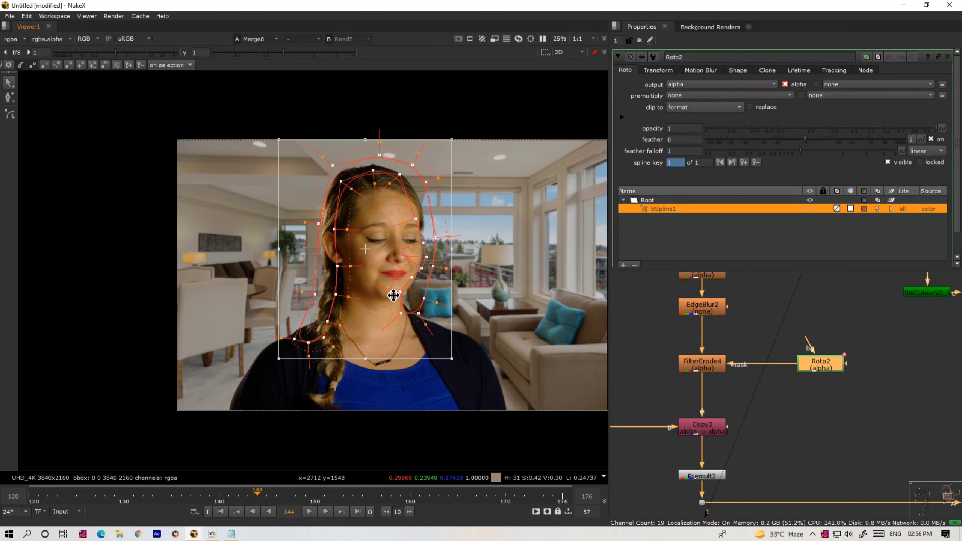
key(Delete)
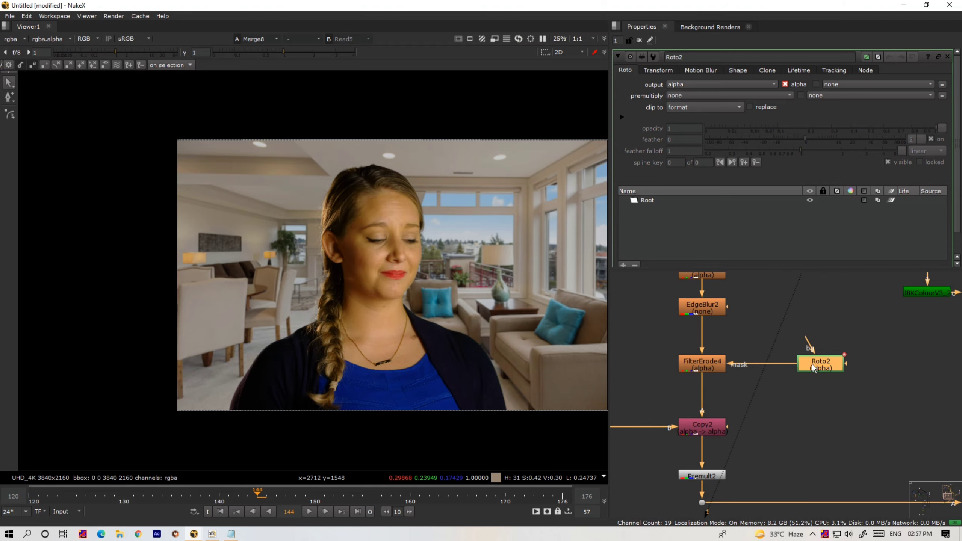
key(Delete)
Copy the Roto1 node that masks FilterErode2 in the first key branch
scroll(780, 381, down, 6)
middle_drag(445, 396, 763, 379)
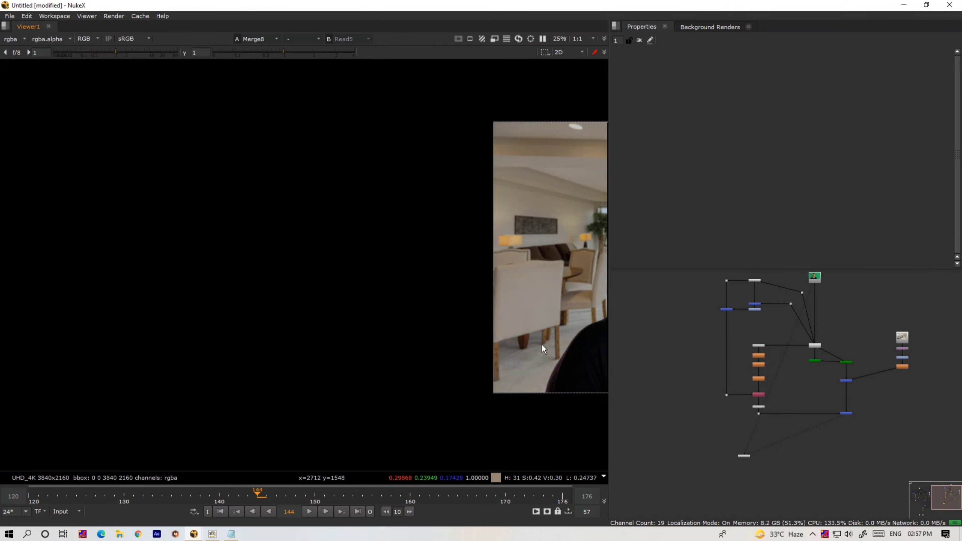
scroll(736, 377, up, 8)
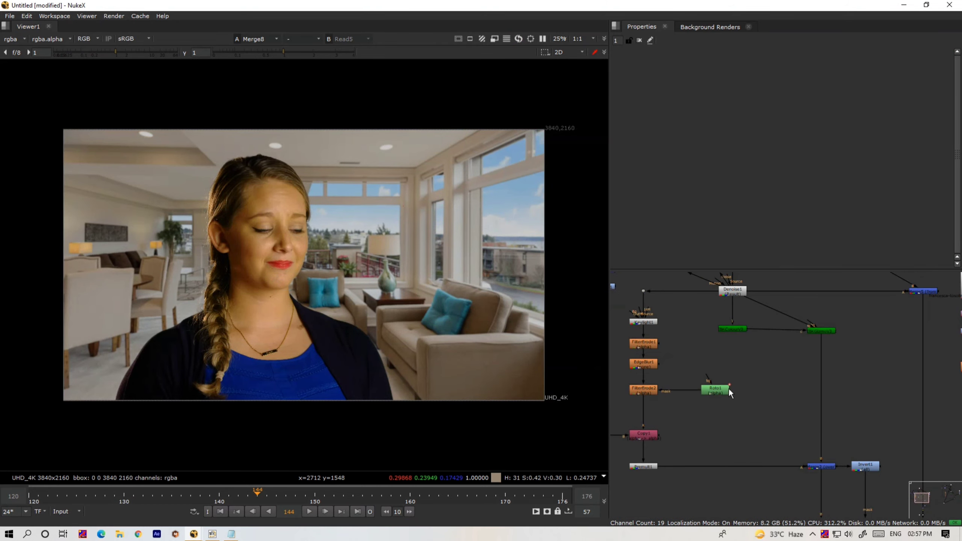
click(728, 389)
key(ctrl+c)
Paste the copied Roto node beside FilterErode4, connect it as that node's mask, and align it level with the node
middle_drag(940, 395, 721, 386)
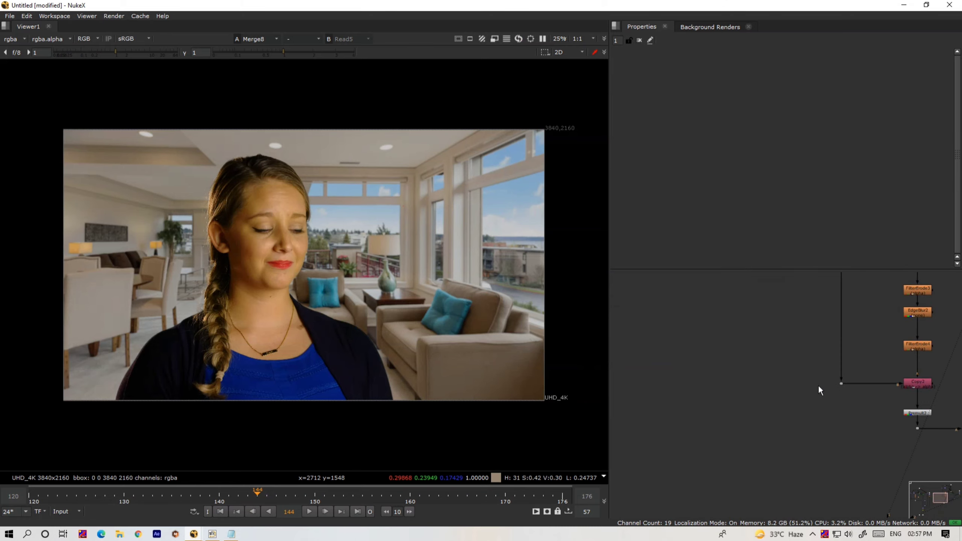
middle_drag(956, 366, 754, 393)
scroll(774, 375, up, 4)
key(ctrl+v)
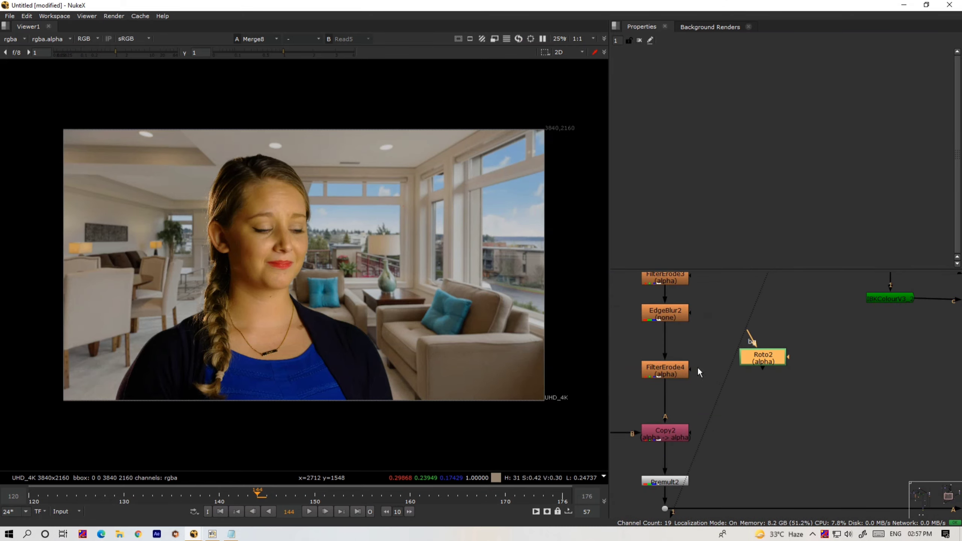
drag(694, 367, 758, 358)
drag(767, 358, 767, 369)
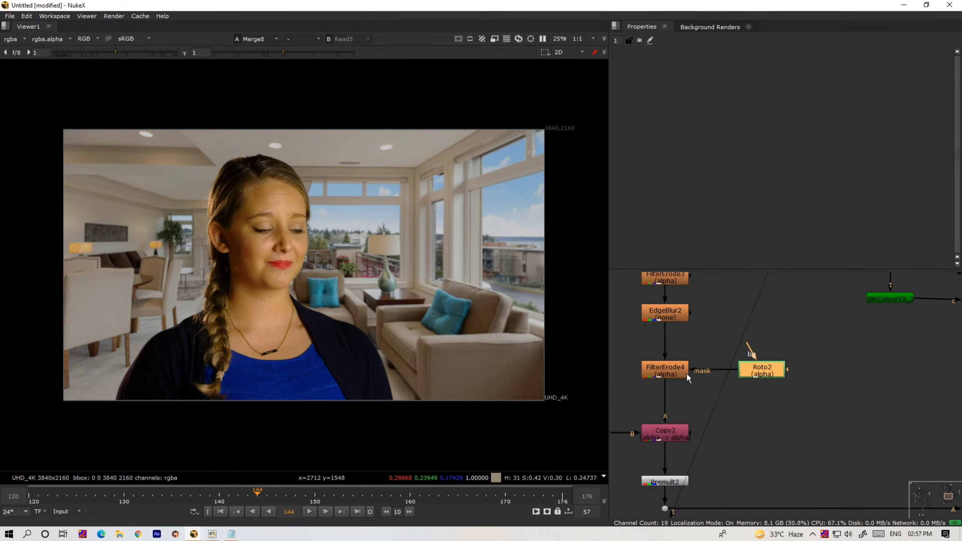
Open FilterErode4's properties and examine the hair edge along the side of the head up close
double_click(674, 370)
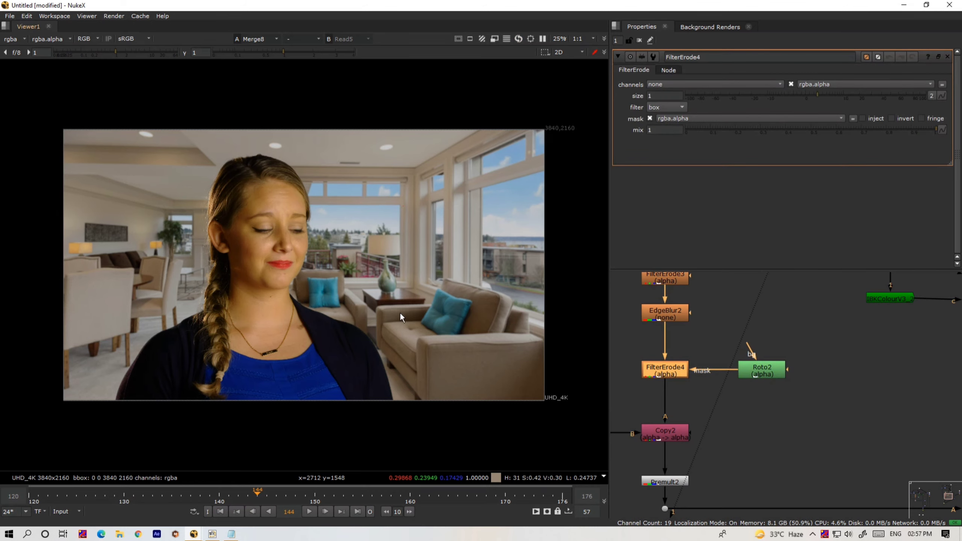
scroll(218, 175, up, 10)
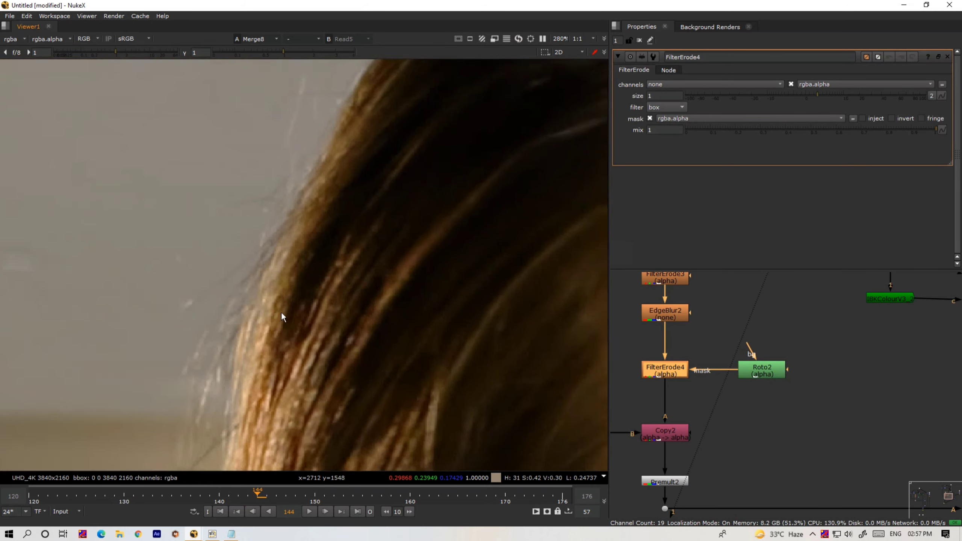
Try a size of 4 on FilterErode4 and view the result at the hair edge
drag(818, 94, 829, 95)
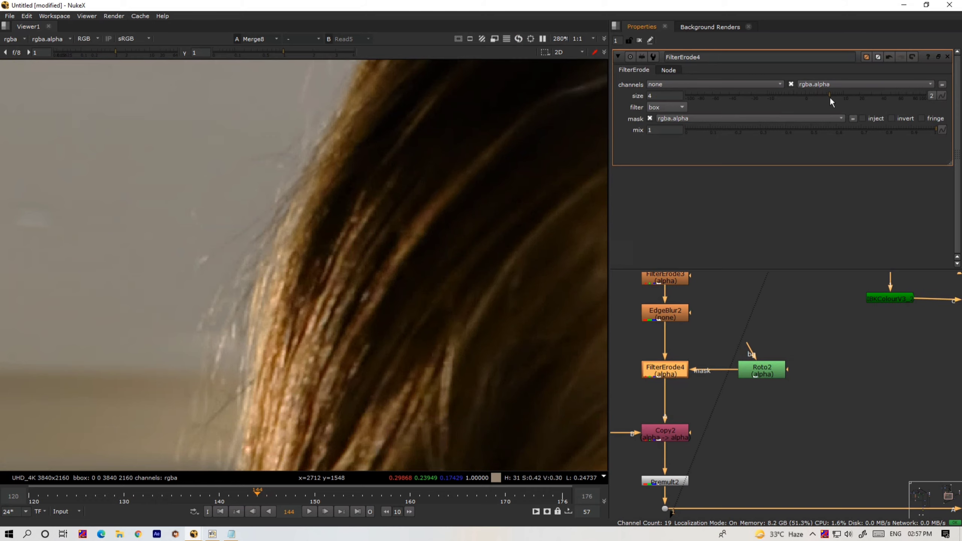
scroll(768, 376, down, 3)
scroll(768, 377, down, 1)
middle_drag(870, 462, 780, 359)
scroll(781, 358, up, 2)
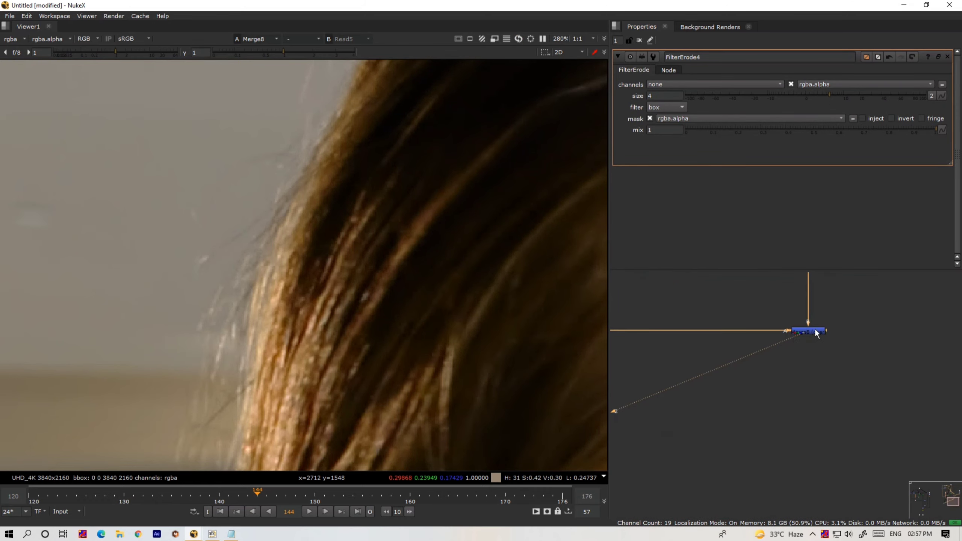
click(814, 331)
scroll(318, 340, down, 3)
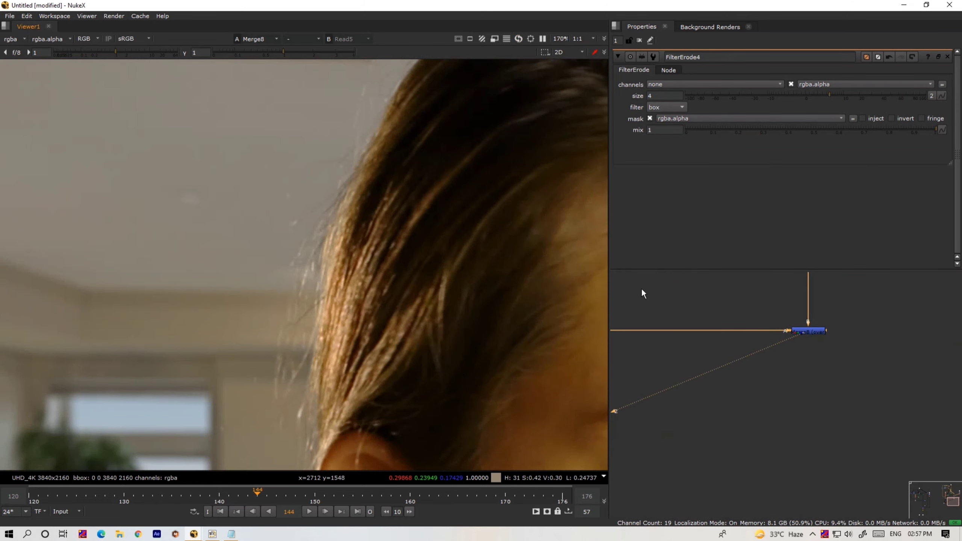
Open Roto2 and examine its mask shape around the woman's head and braid
middle_drag(640, 290, 756, 359)
double_click(782, 359)
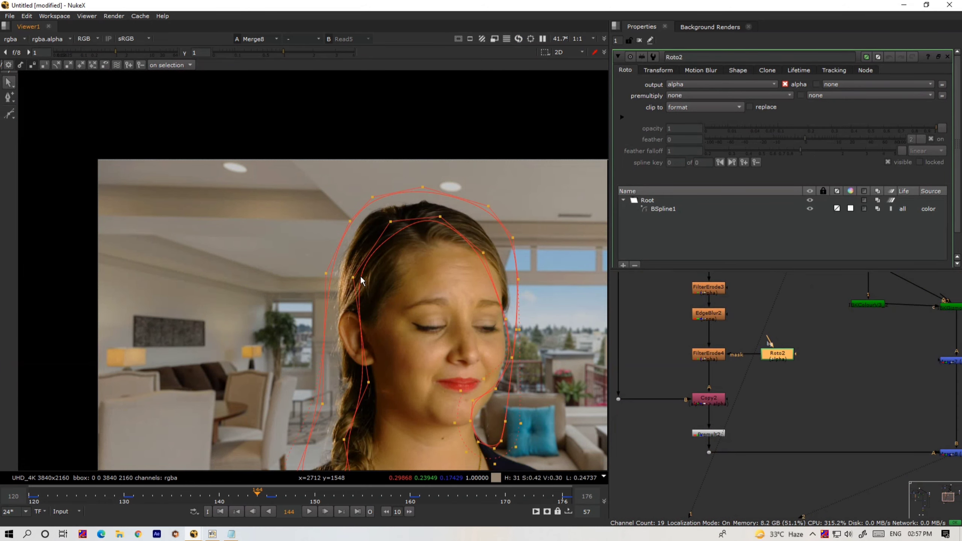
click(535, 385)
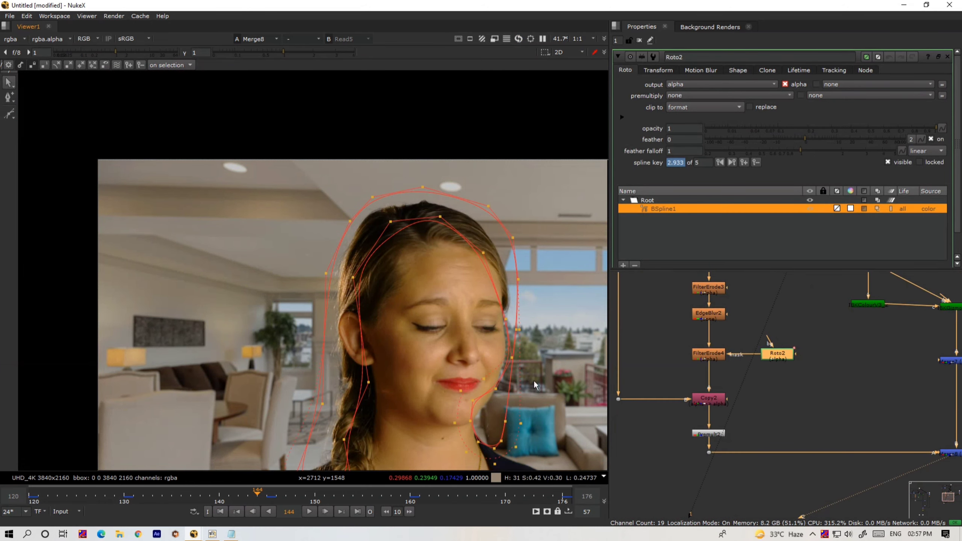
middle_drag(535, 384, 475, 262)
scroll(708, 378, up, 3)
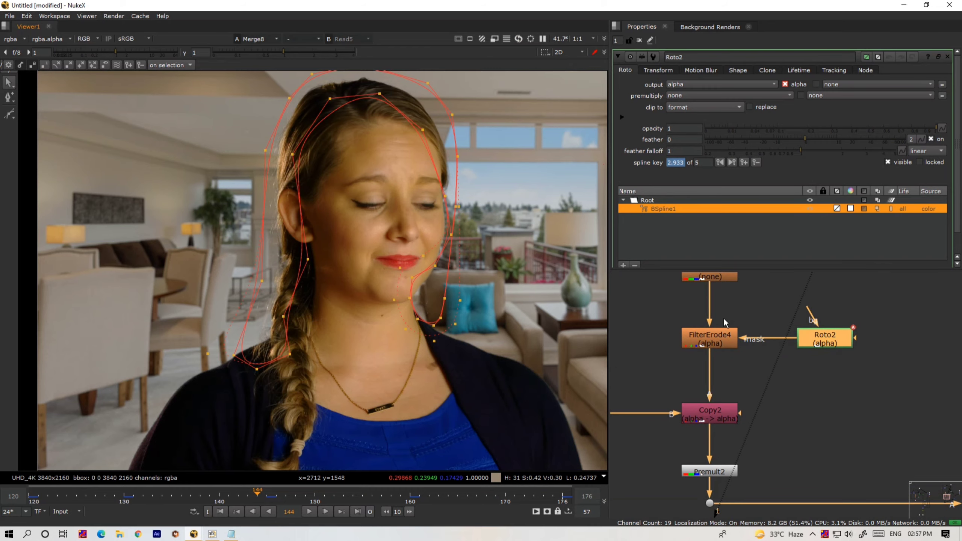
Try a size of 17 on FilterErode4 while viewing the braid edge up close
click(724, 337)
scroll(270, 269, up, 8)
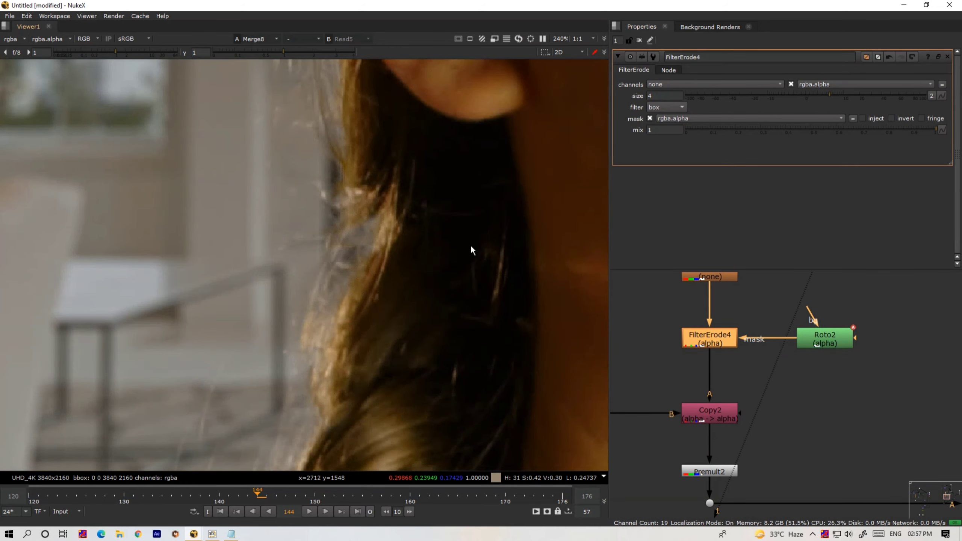
drag(829, 96, 855, 101)
Open FilterErode2 in the other keying branch to check its erode size
scroll(721, 276, down, 3)
middle_drag(688, 312, 958, 319)
middle_drag(738, 362, 932, 280)
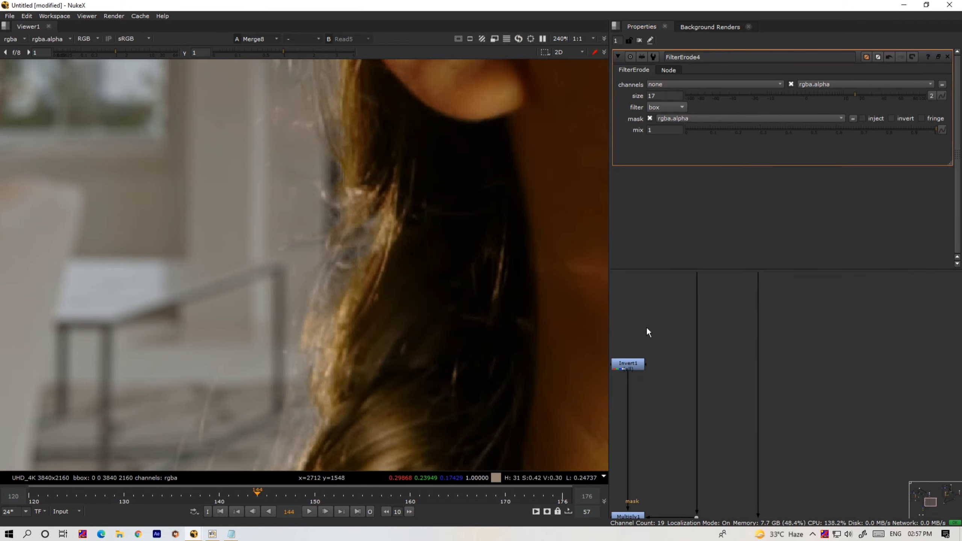
middle_drag(556, 347, 848, 377)
middle_drag(675, 368, 871, 384)
middle_drag(622, 325, 878, 383)
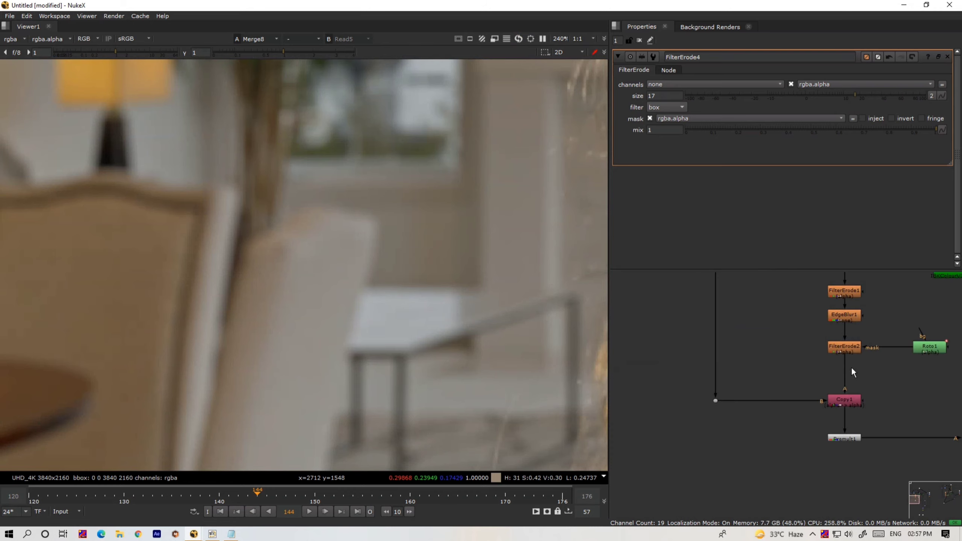
double_click(845, 348)
middle_drag(847, 349, 720, 357)
scroll(814, 373, down, 4)
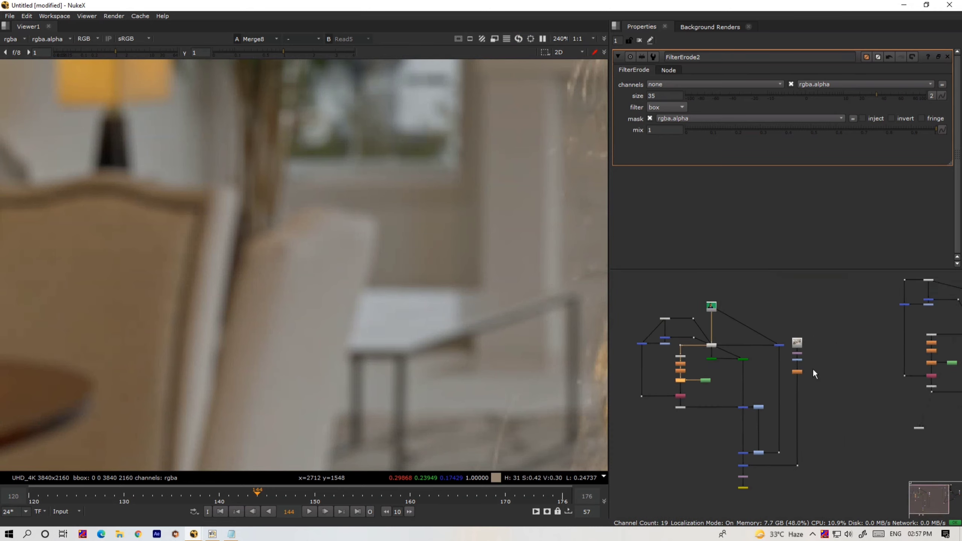
scroll(818, 369, up, 5)
Set FilterErode4's size to 35
double_click(865, 390)
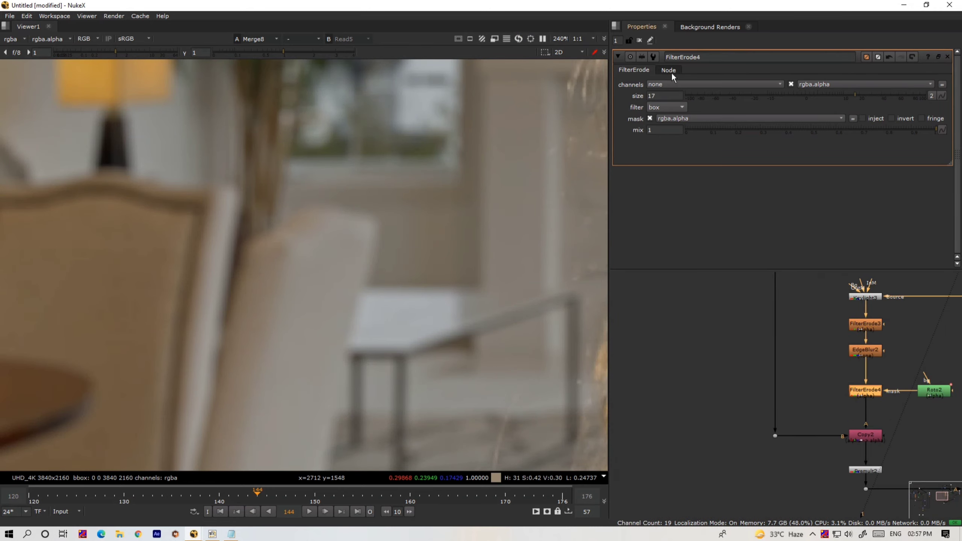
double_click(663, 96)
text(35)
key(Return)
scroll(884, 446, down, 4)
middle_drag(947, 494, 810, 405)
scroll(852, 387, up, 3)
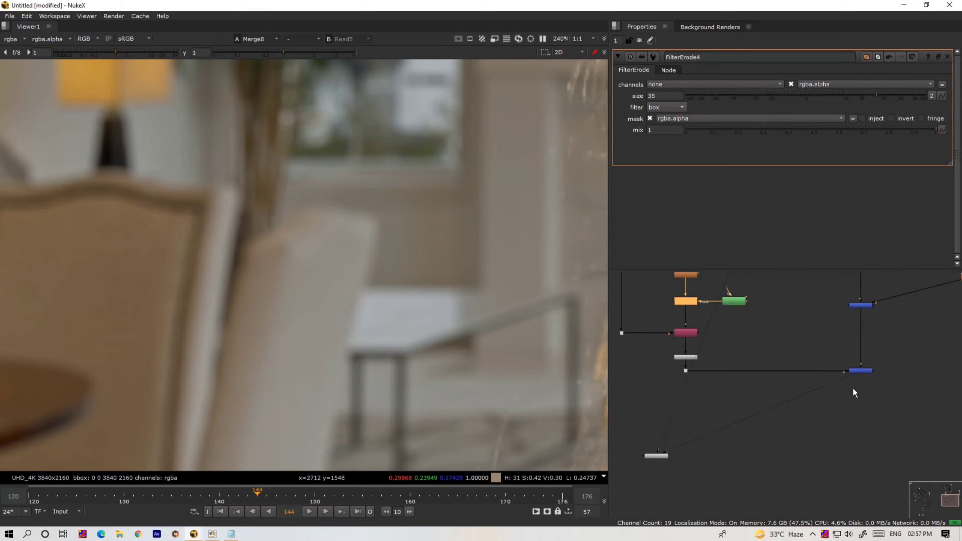
Review the final Merge8 composite, examining the hair and the shoulder edge up close
click(864, 367)
key(2)
middle_drag(726, 337, 772, 397)
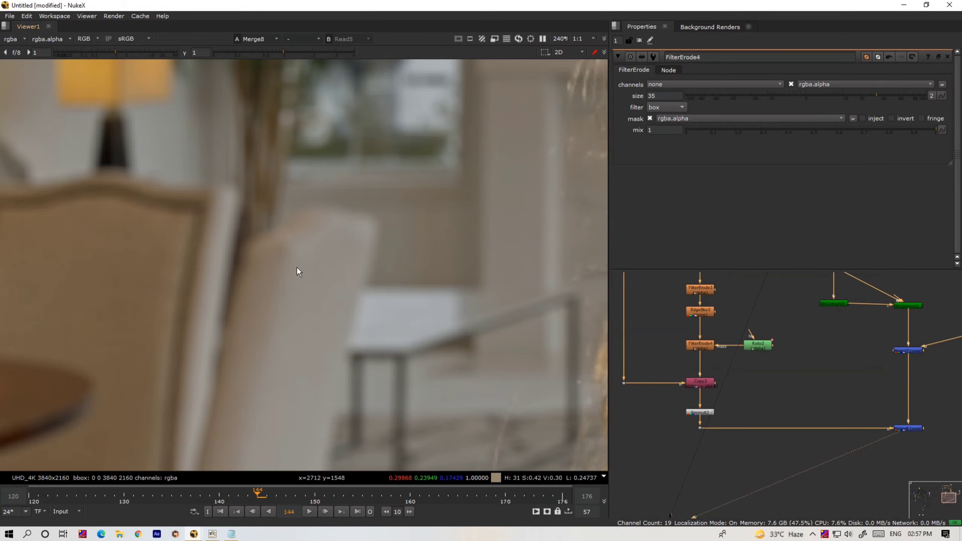
scroll(297, 270, down, 7)
middle_drag(397, 270, 308, 284)
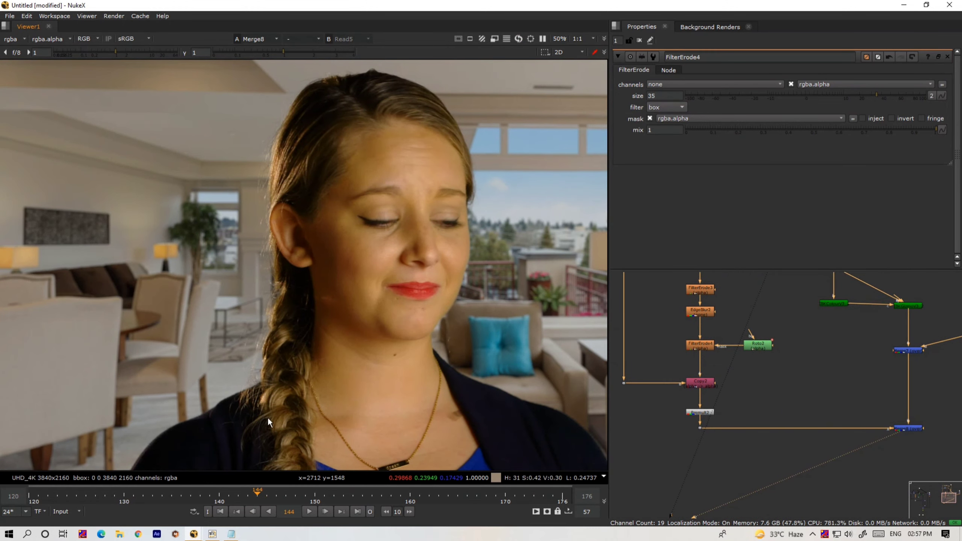
scroll(204, 390, up, 6)
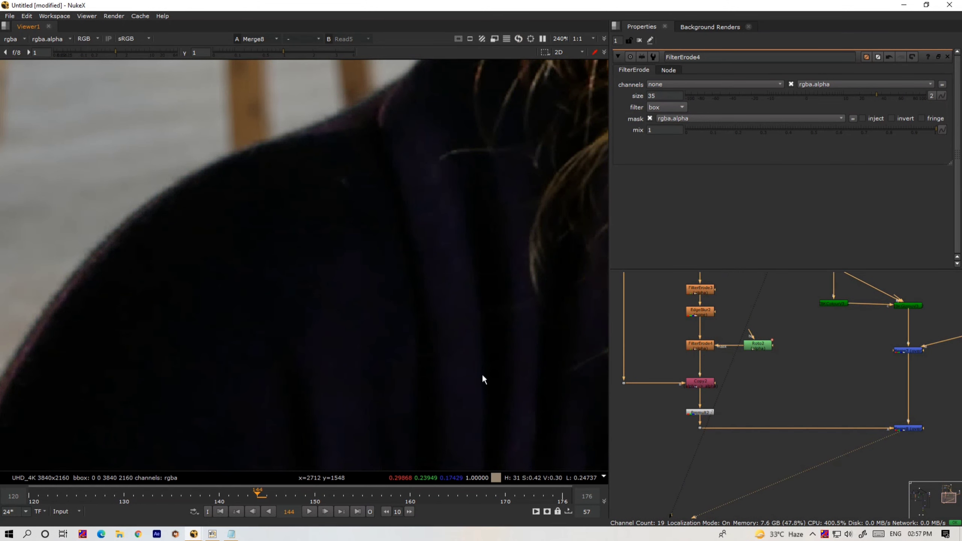
Toggle Roto2 off and on to compare the shoulder and braid edges with and without the erode mask
click(764, 346)
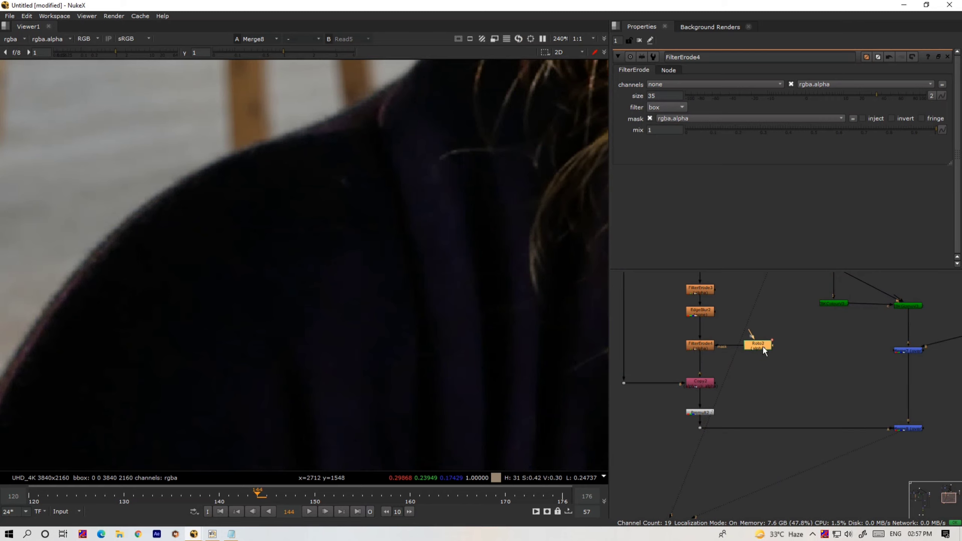
key(d)
scroll(295, 125, up, 3)
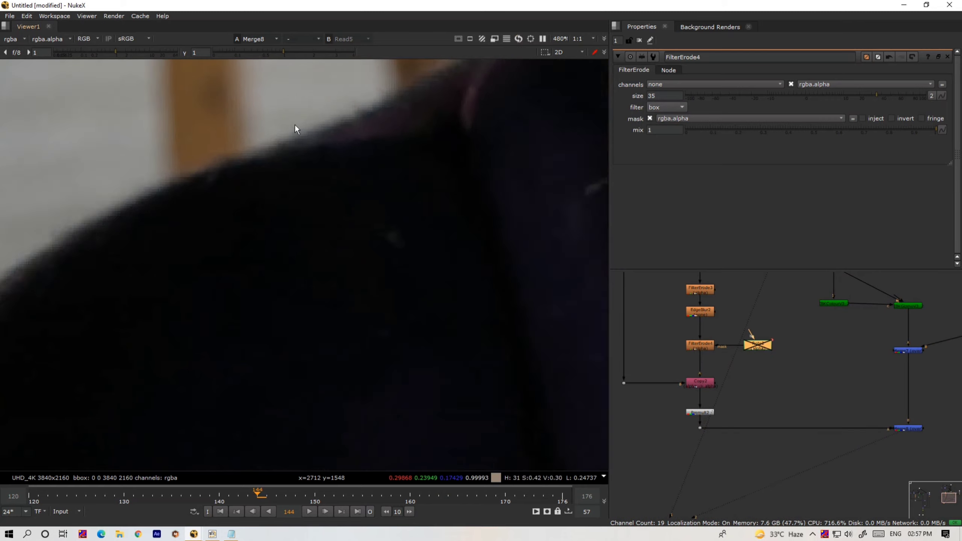
key(d)
scroll(423, 186, down, 2)
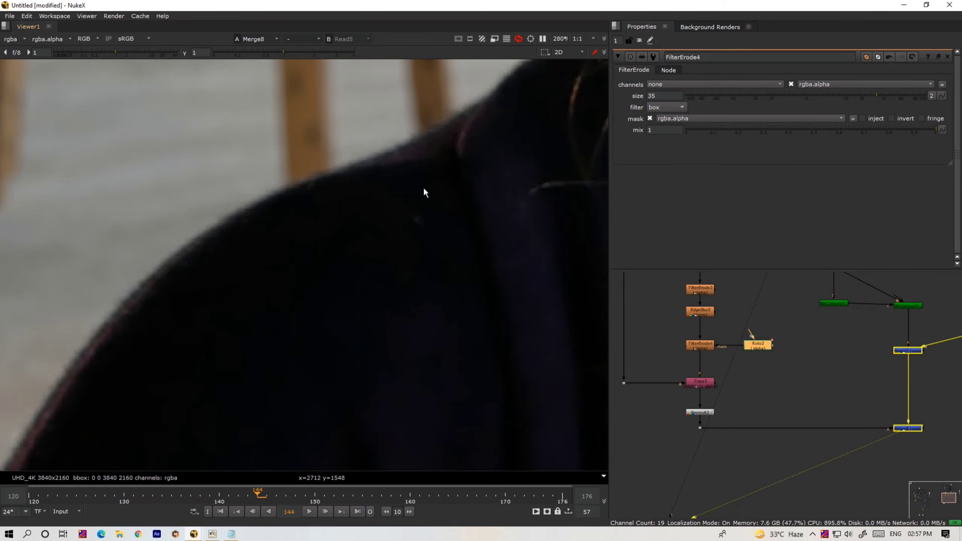
middle_drag(423, 187, 110, 386)
middle_drag(394, 168, 332, 293)
key(d)
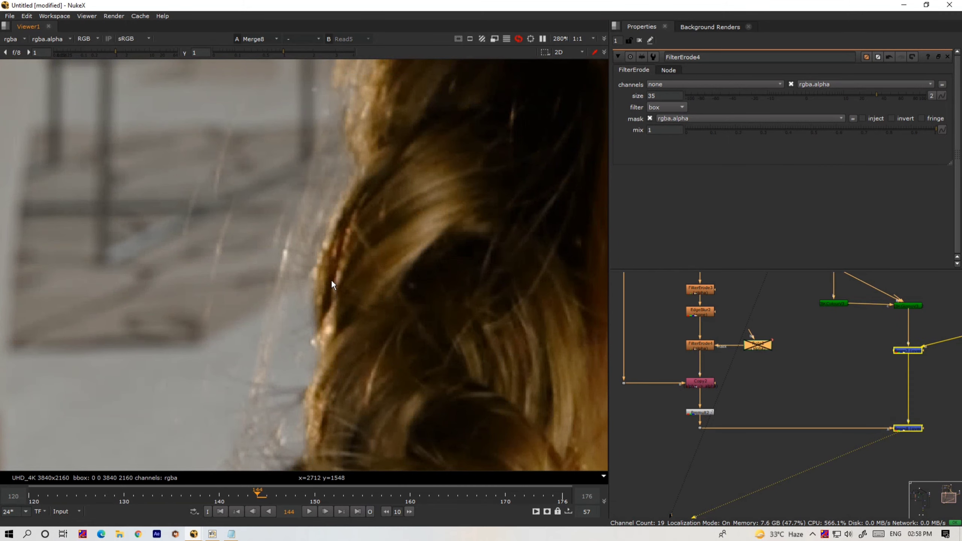
scroll(331, 280, down, 7)
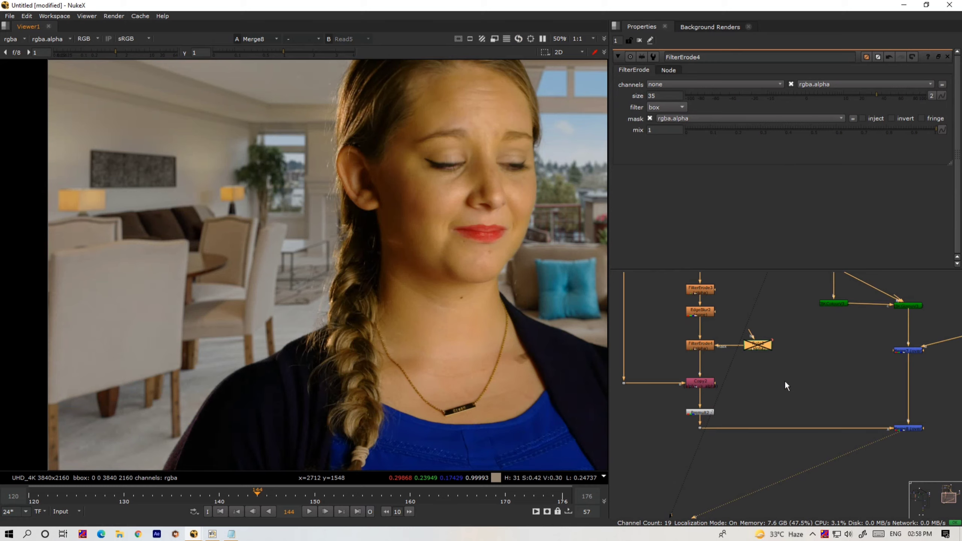
key(d)
Switch between the two viewer inputs and compare the composites at the frame edges and across the image
scroll(713, 352, down, 3)
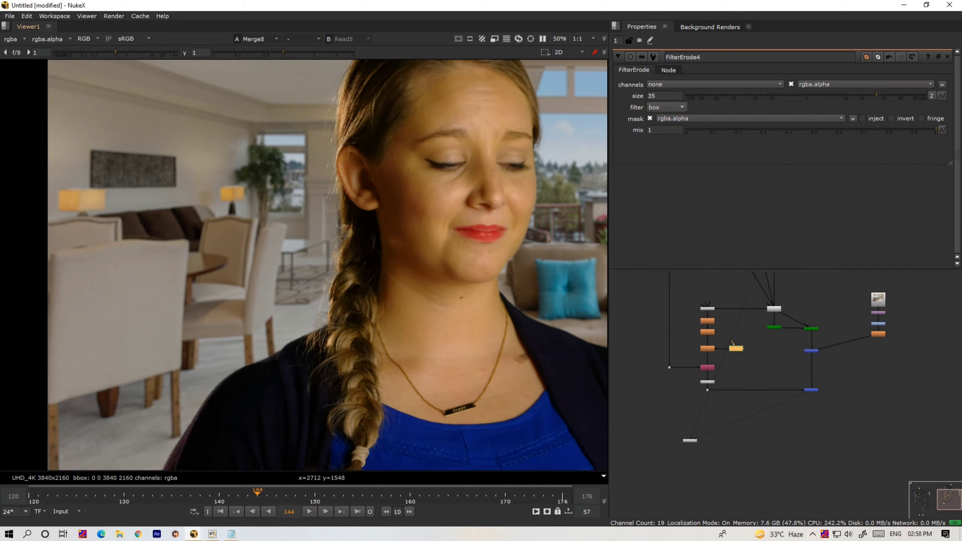
scroll(181, 227, down, 6)
scroll(154, 175, up, 7)
scroll(150, 163, up, 5)
middle_drag(131, 110, 187, 261)
key(1)
key(2)
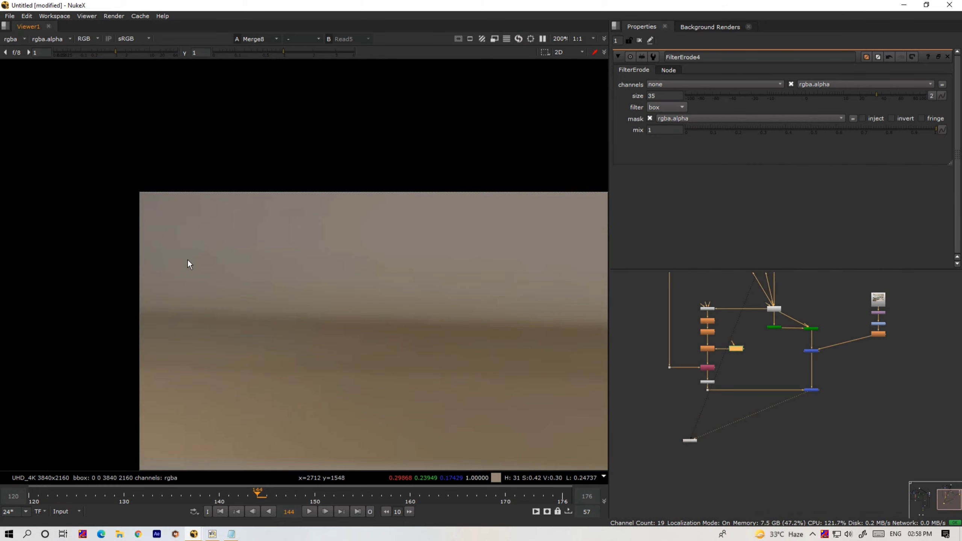
key(1)
key(2)
scroll(219, 297, down, 4)
scroll(219, 298, down, 5)
middle_drag(416, 359, 211, 192)
middle_drag(467, 320, 291, 166)
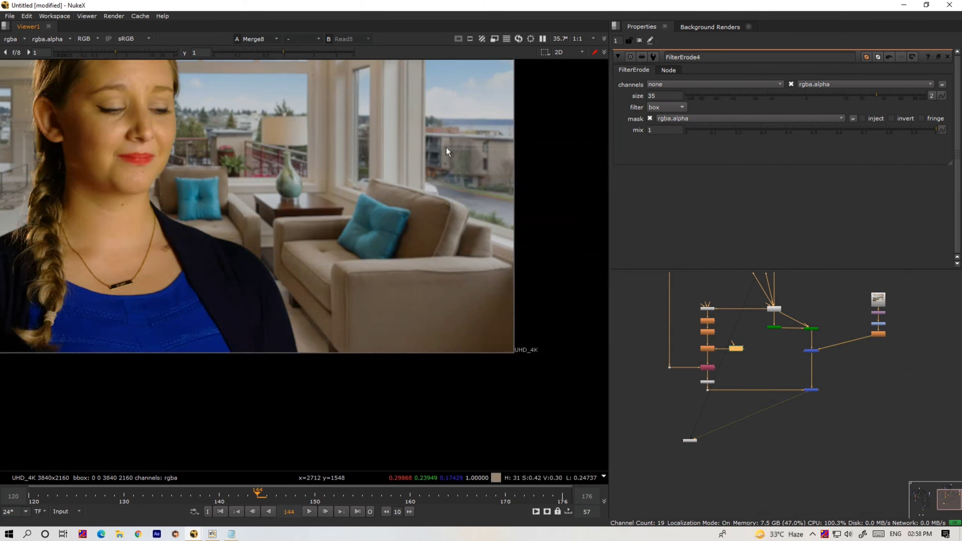
Add a dot on the connection from Defocus2 to Merge7 and place it below Defocus2, level with Merge7
scroll(742, 401, up, 2)
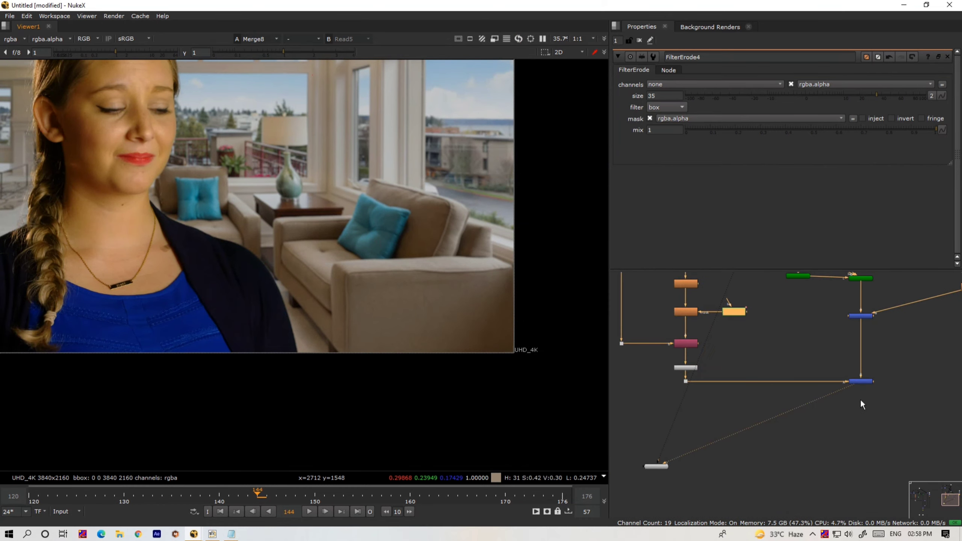
middle_drag(857, 394, 806, 426)
scroll(810, 417, up, 2)
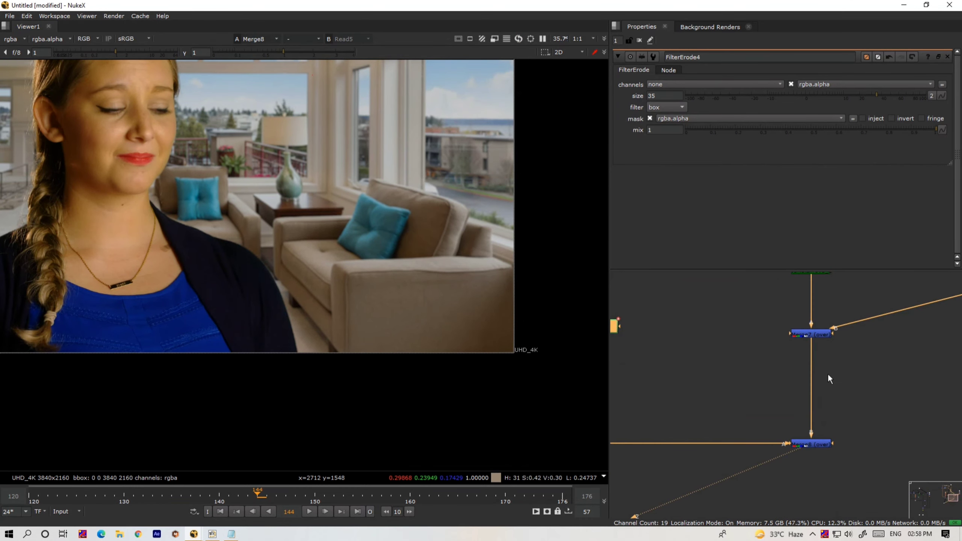
middle_drag(827, 373, 777, 428)
scroll(776, 429, down, 2)
ctrl+click(777, 390)
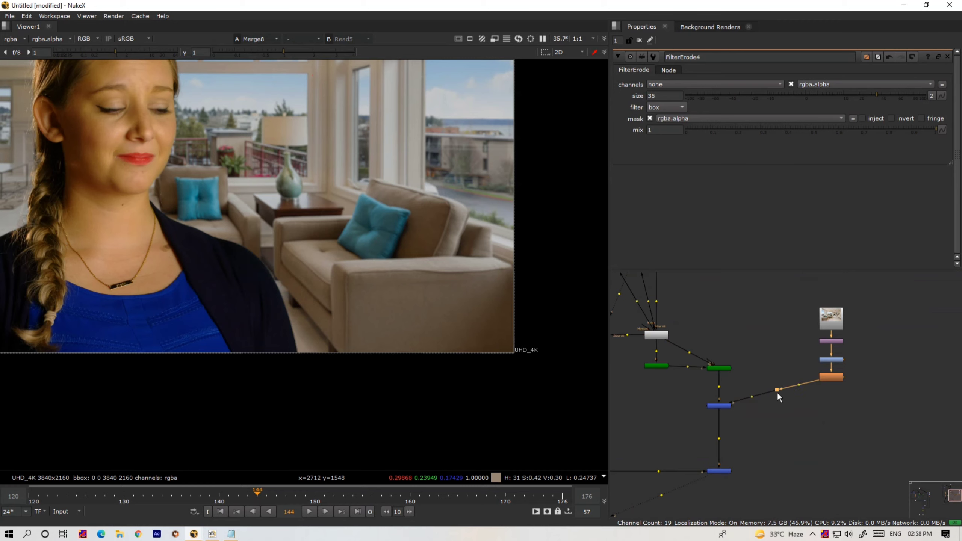
scroll(718, 429, up, 3)
Insert a Merge node between Merge7 and Merge8 and set its operation to stencil
click(750, 424)
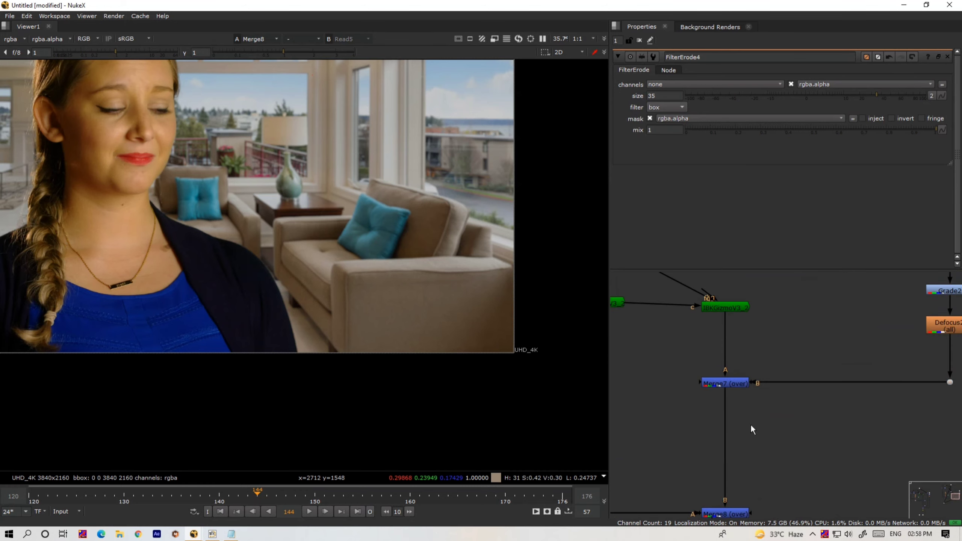
scroll(750, 424, up, 2)
key(m)
drag(749, 423, 716, 424)
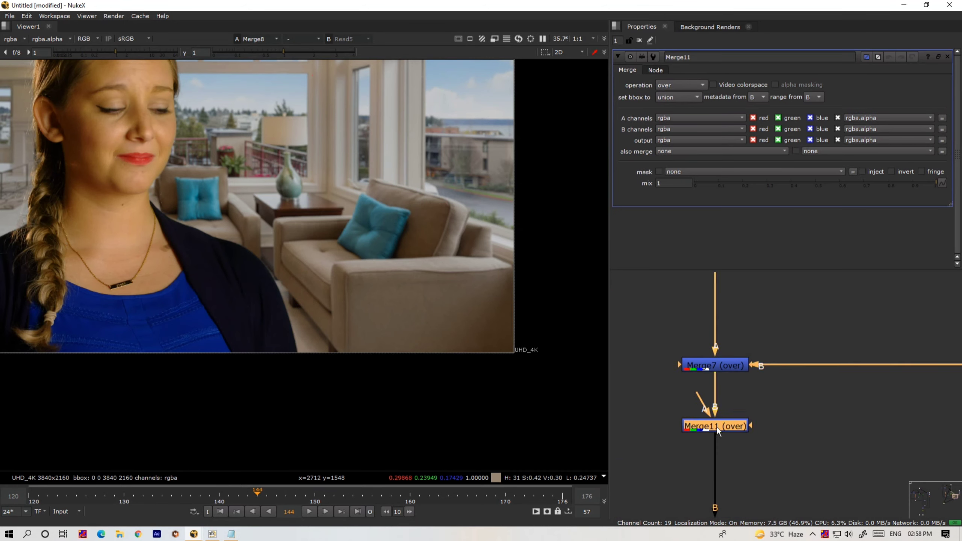
click(677, 85)
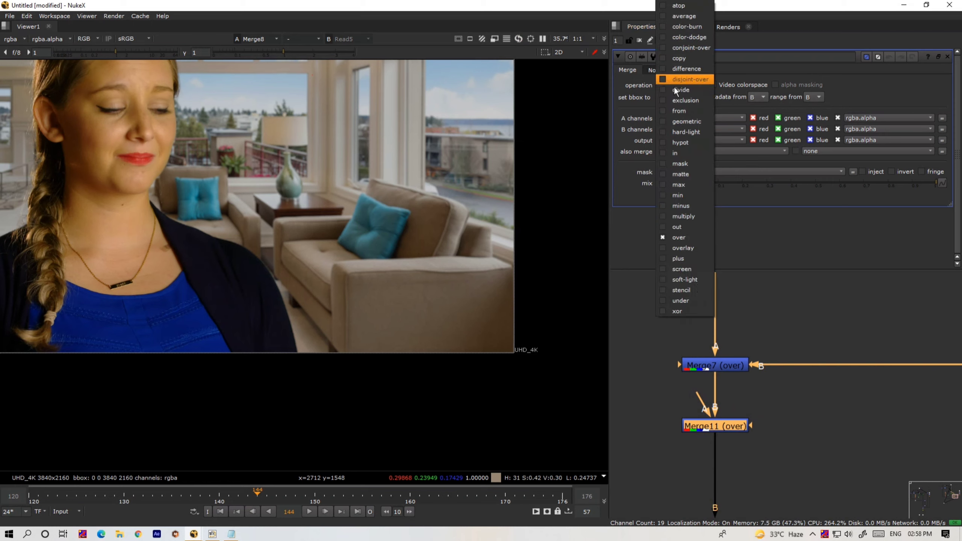
click(681, 289)
Add a Roto node beside the stencil merge and connect it to the merge's A input
click(858, 420)
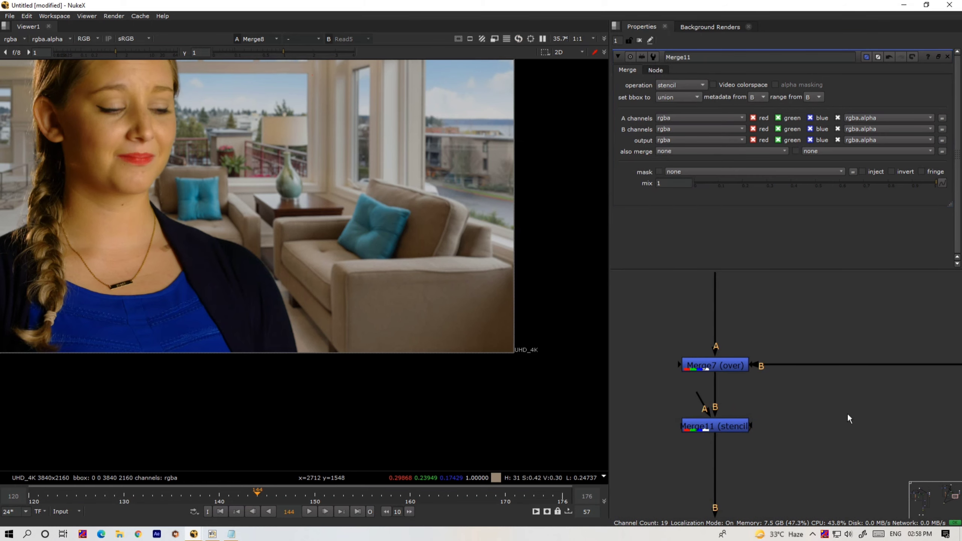
key(o)
drag(700, 397, 871, 431)
drag(870, 430, 886, 433)
Draw an ellipse in Roto3 over the window area beside the woman to cut a hole in the composite
scroll(742, 421, down, 3)
scroll(154, 241, down, 3)
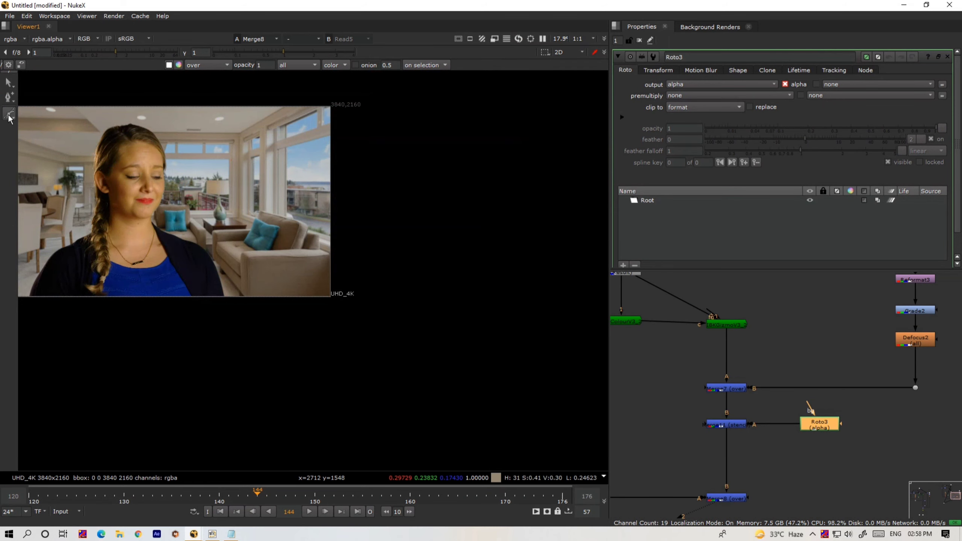
drag(9, 118, 38, 142)
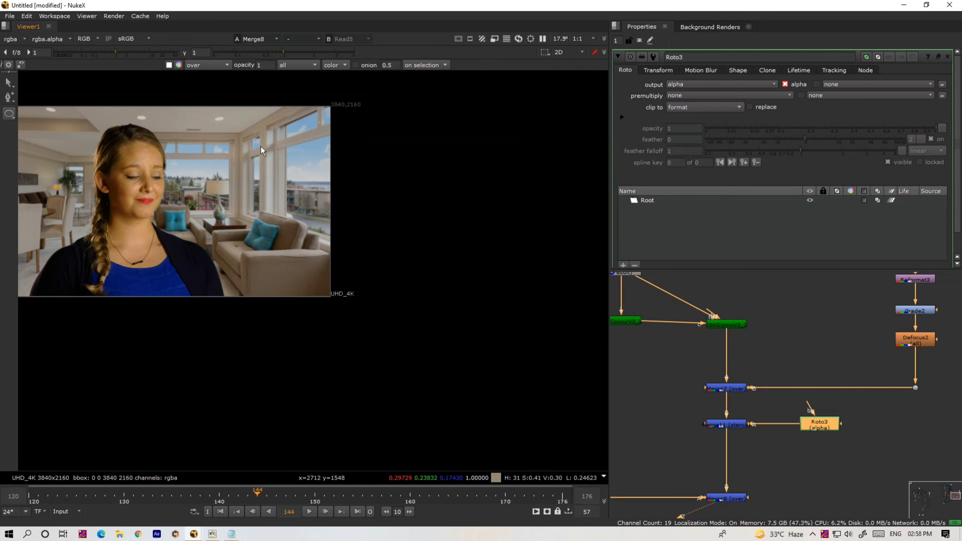
drag(293, 167, 306, 189)
middle_drag(273, 171, 297, 201)
middle_drag(808, 486, 830, 440)
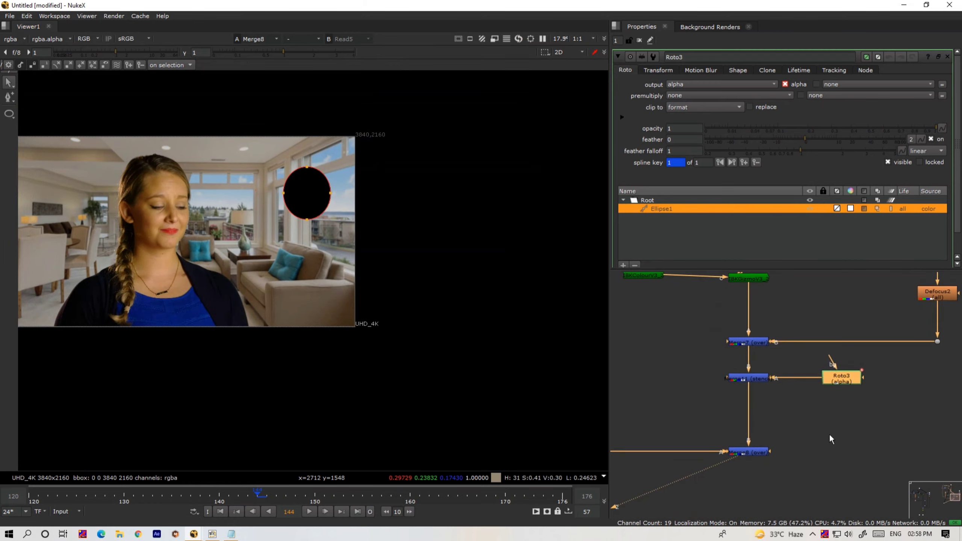
click(759, 454)
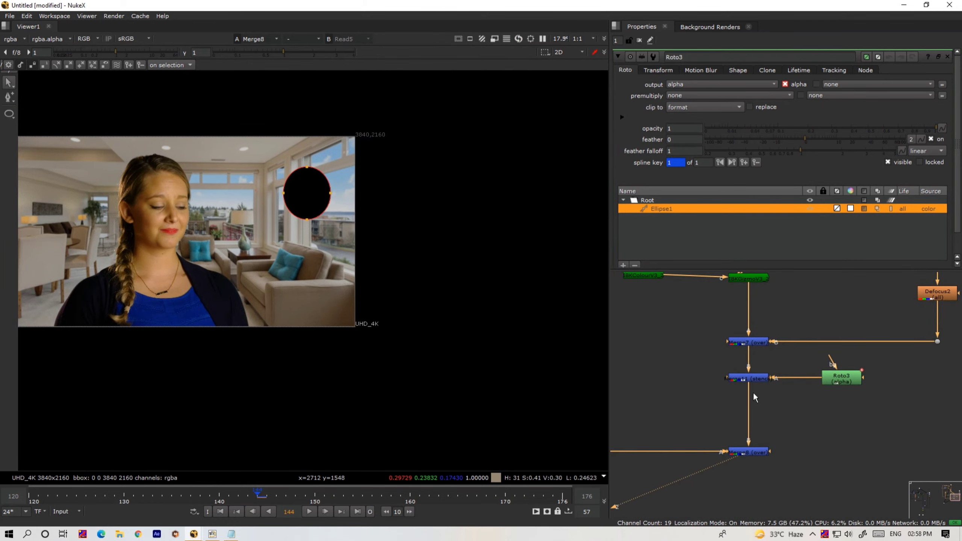
middle_drag(754, 335, 756, 379)
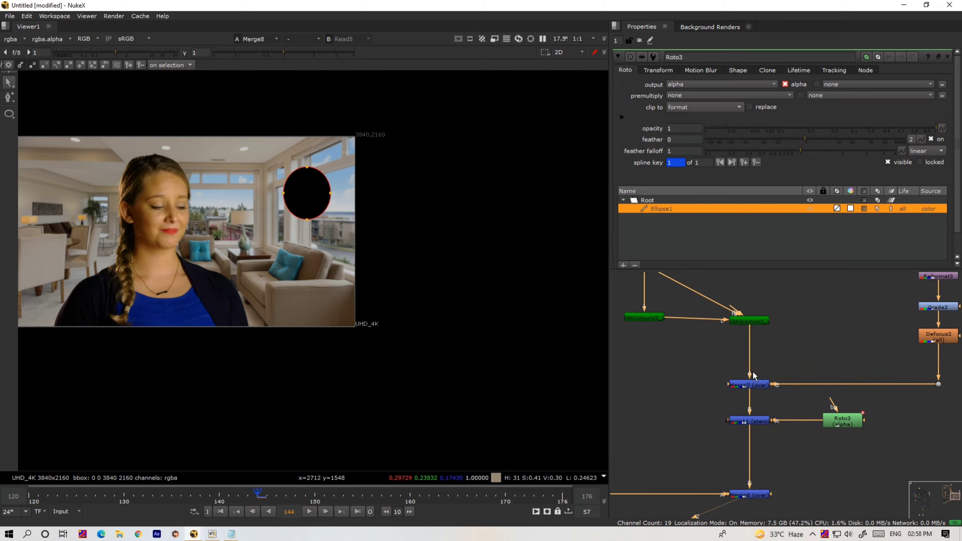
Reconnect the stencil merge with its Roto3 between IBKGizmoV3_2 and Merge7, and move Merge7 with its dot further down
click(749, 317)
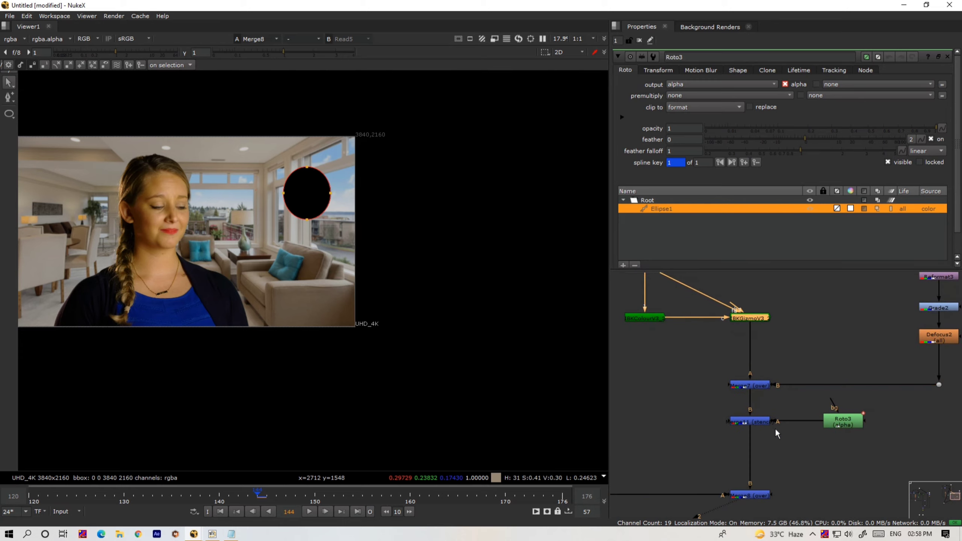
scroll(776, 434, down, 2)
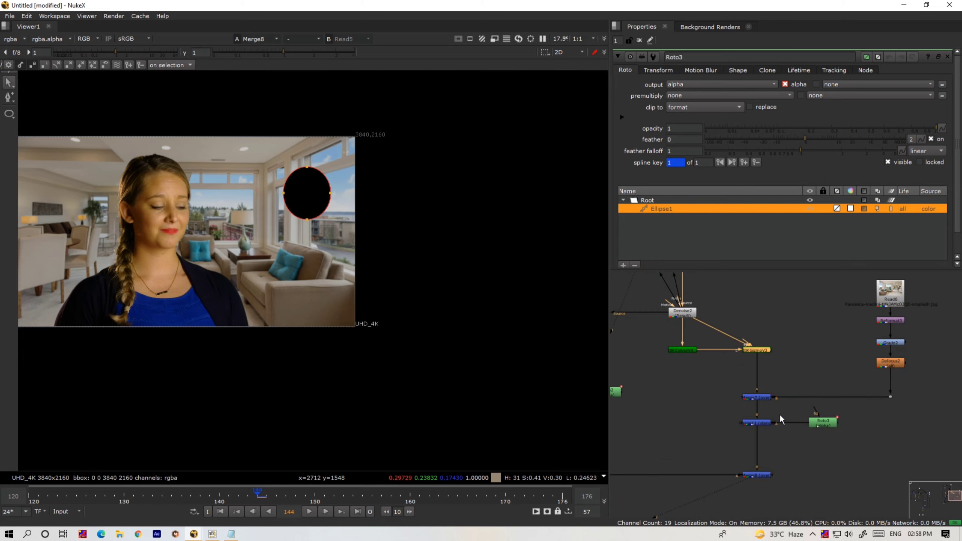
drag(871, 401, 727, 467)
drag(752, 425, 755, 377)
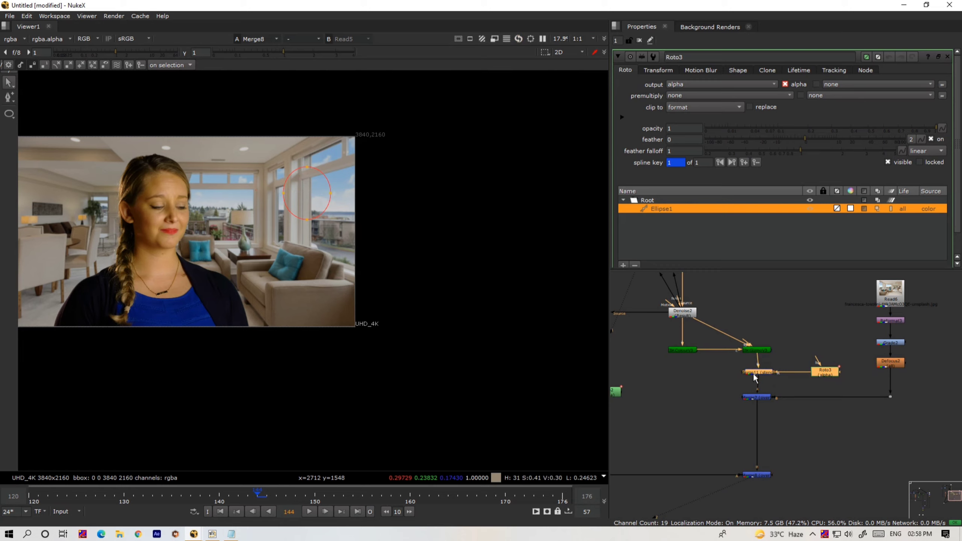
drag(944, 384, 728, 426)
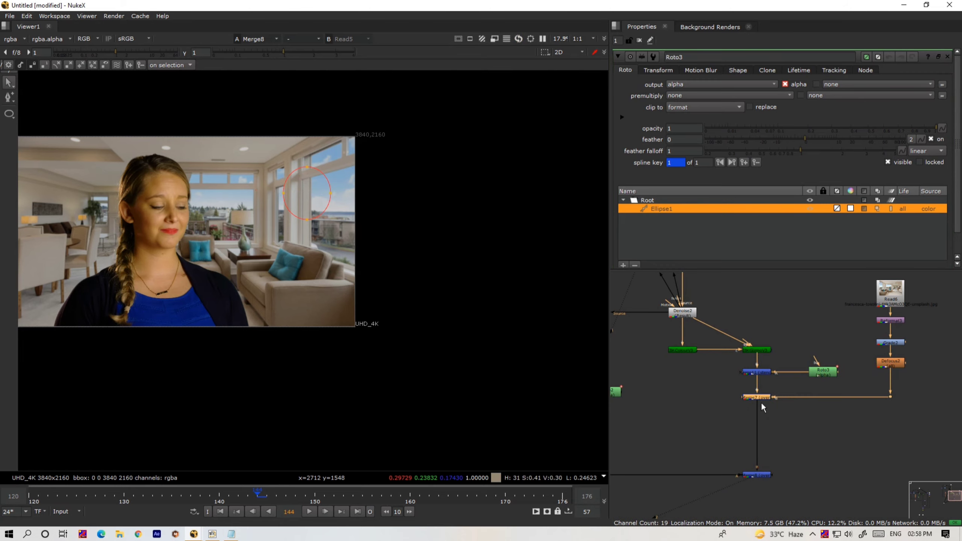
drag(762, 400, 763, 435)
scroll(795, 383, up, 3)
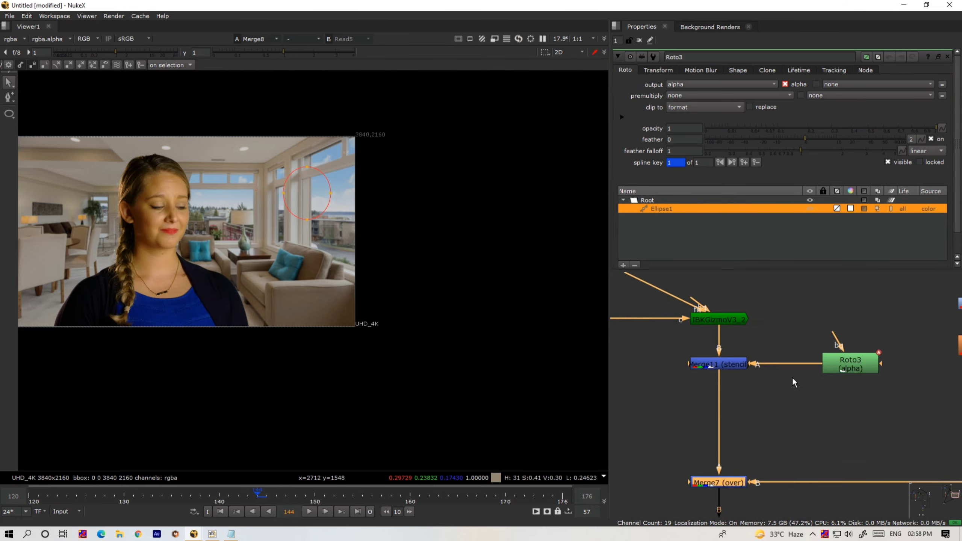
Select Roto3 and shift its ellipse slightly over the window area
click(872, 366)
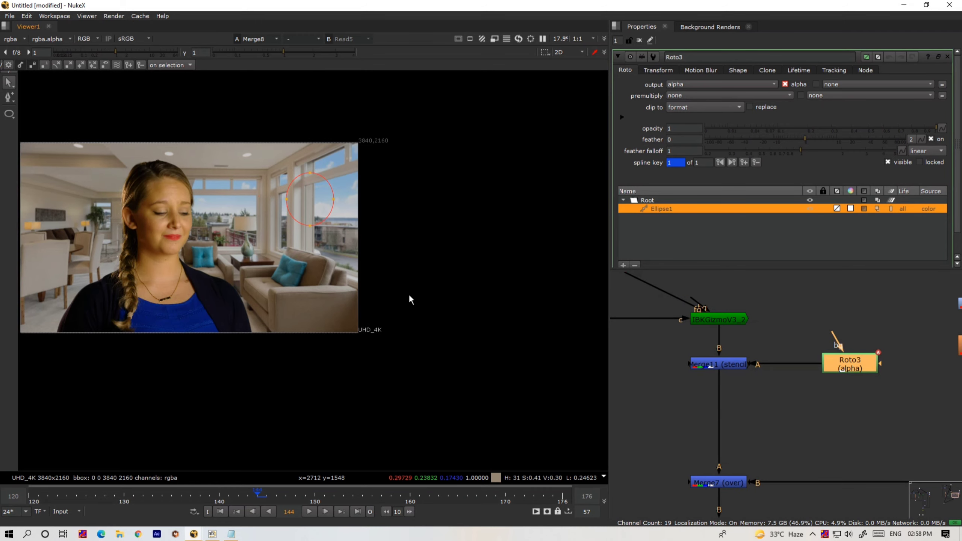
middle_drag(324, 169, 467, 244)
scroll(466, 269, up, 1)
mouse_move(466, 270)
mouse_down()
mouse_move(439, 283)
mouse_move(413, 276)
mouse_move(458, 265)
mouse_up()
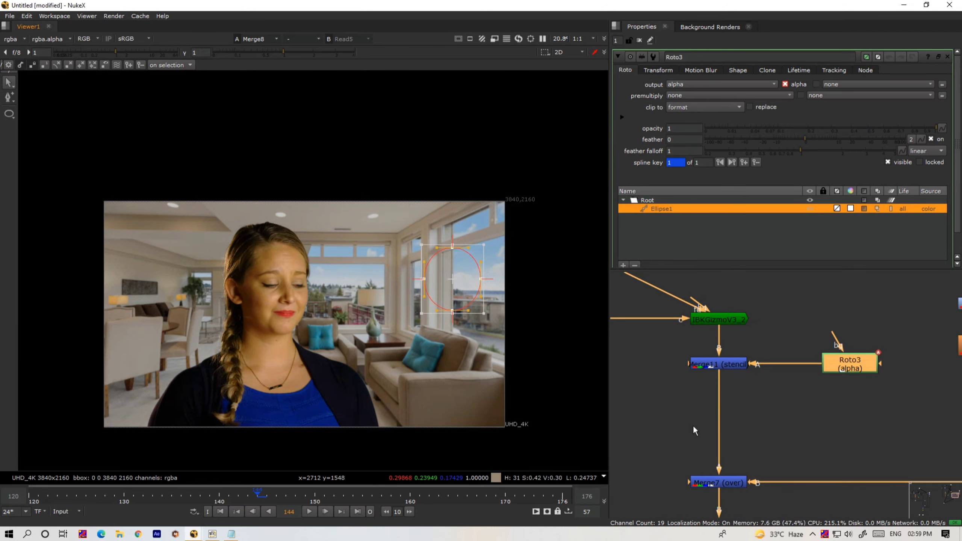
Open the IBKColourV3_2 properties and display the node's clean plate in the viewer
scroll(695, 431, down, 4)
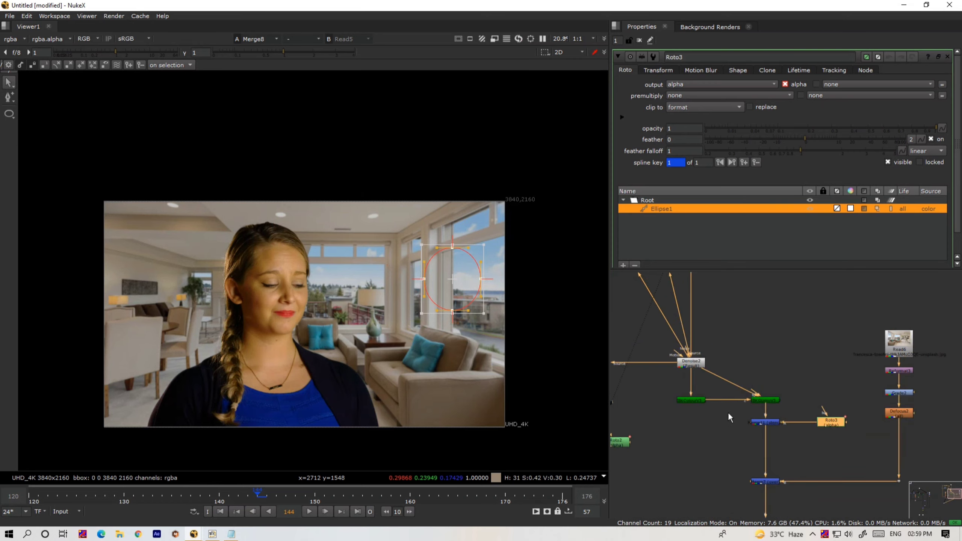
scroll(721, 447, up, 3)
double_click(733, 480)
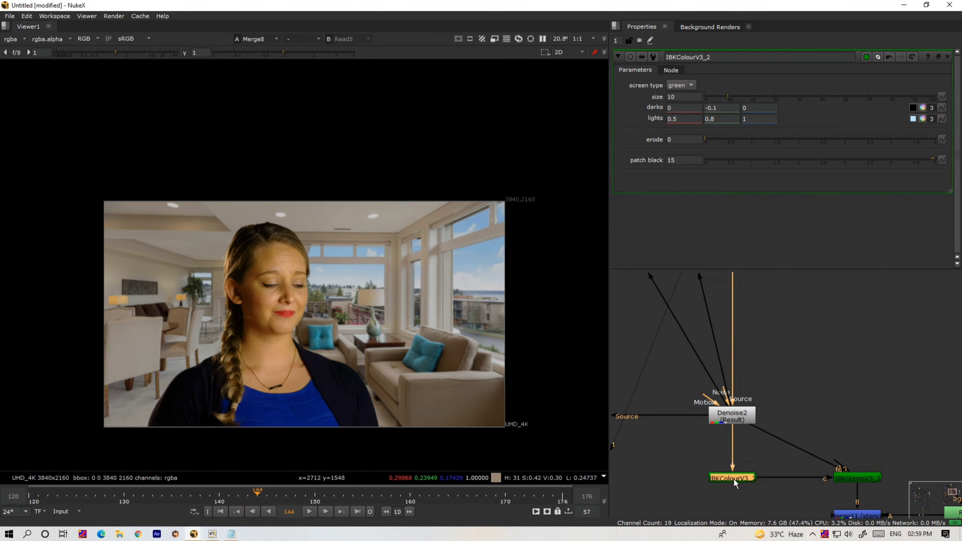
key(1)
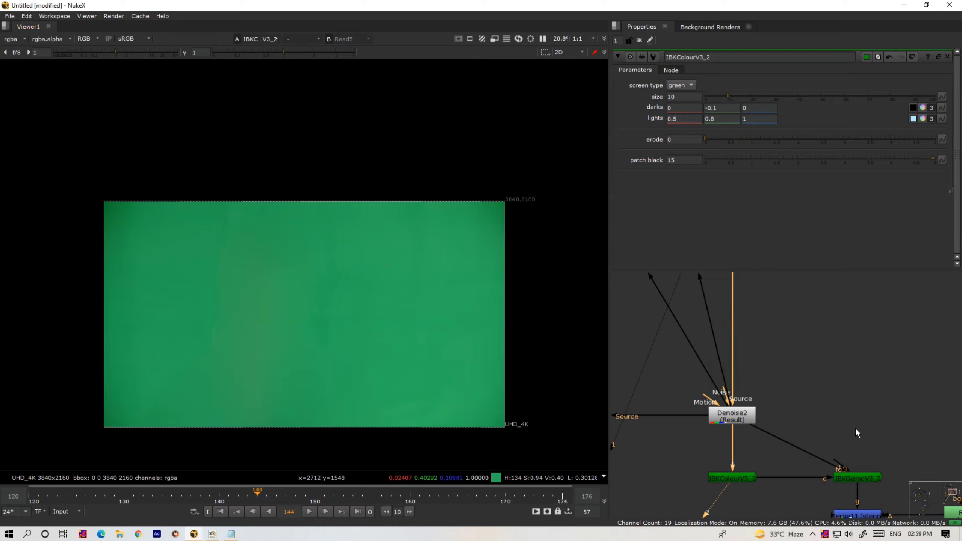
Try different green values for darks and lights on IBKColourV3_2, and restore them to -0.1 and 0.8
click(742, 477)
click(719, 108)
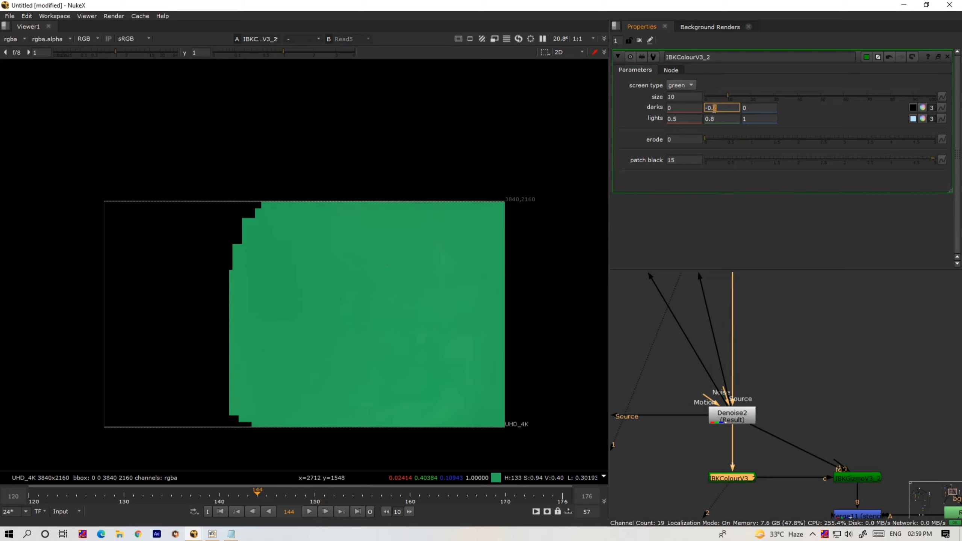
click(718, 118)
key(Down)
key(Down)
key(Down)
key(Down)
key(Down)
key(Down)
key(Down)
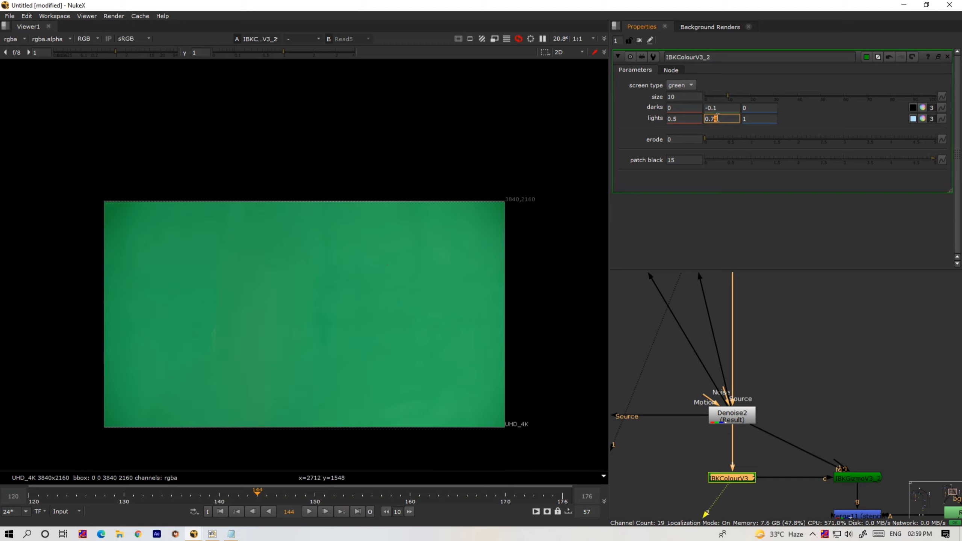
key(Up)
Try changing the blue lights and lowering the red lights of IBKColourV3_2 below zero, and undo the changes
click(759, 119)
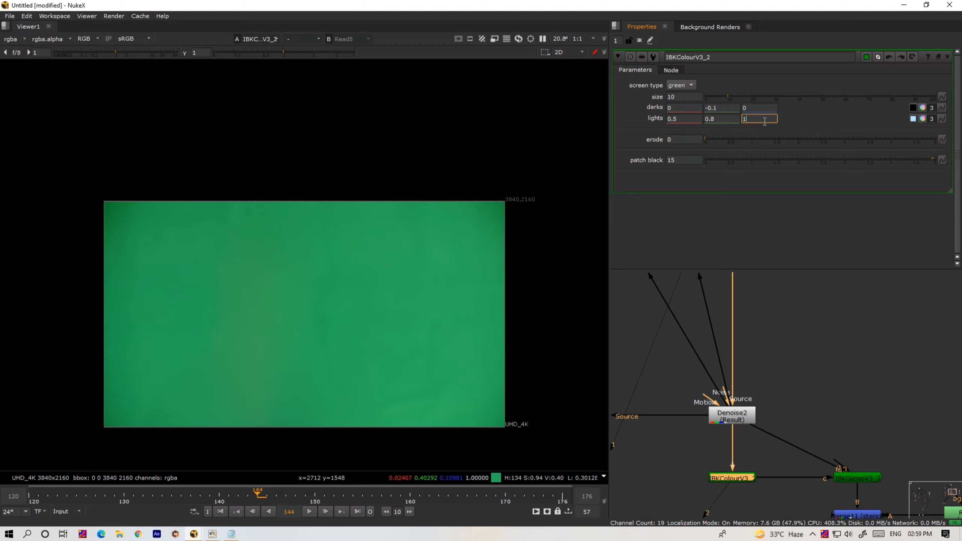
key(ctrl+z)
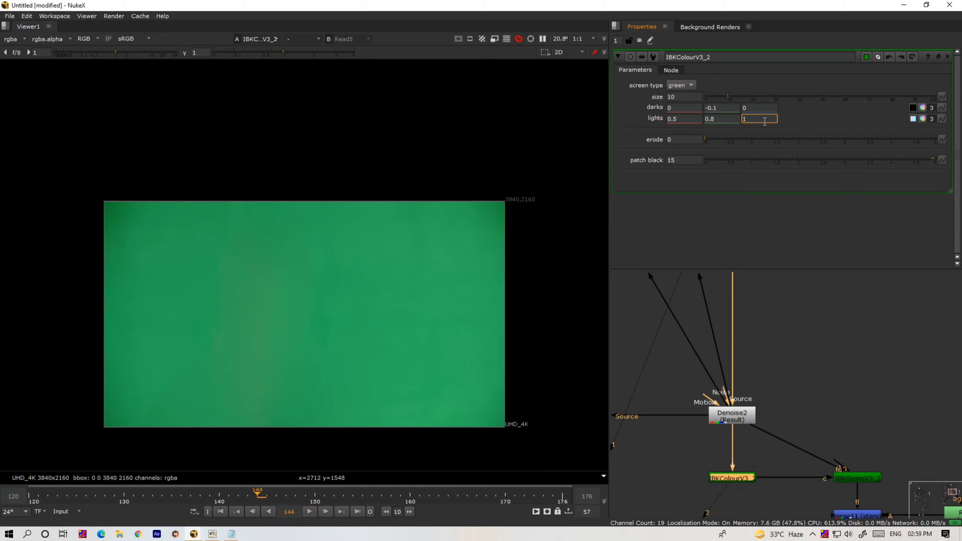
click(692, 119)
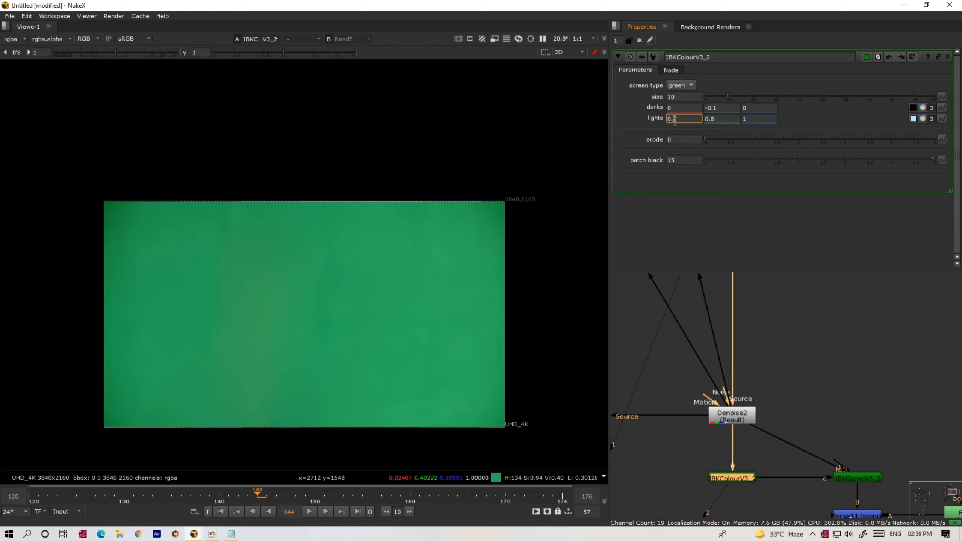
scroll(675, 120, down, 8)
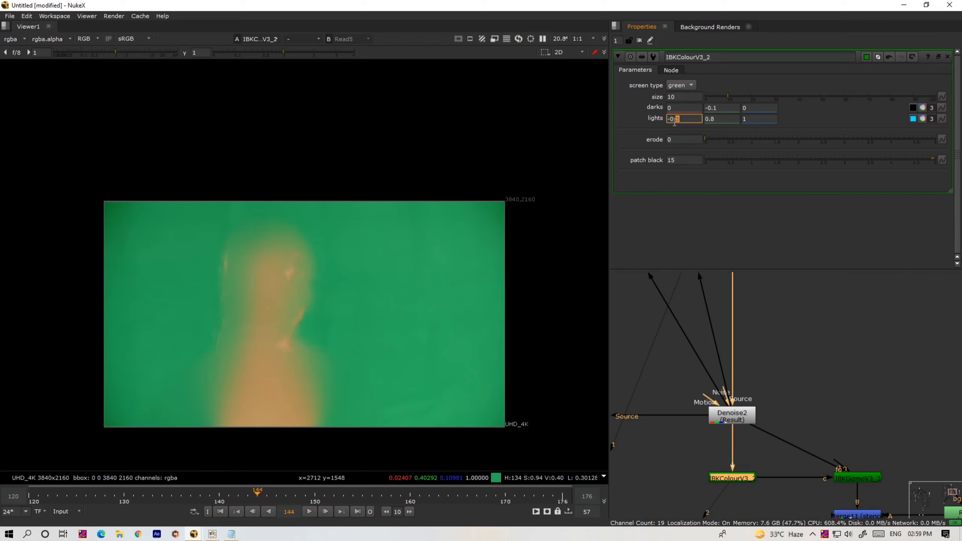
key(ctrl+z)
Try negative red and blue darks values on IBKColourV3_2, including -0.4 for red, and undo both changes
click(690, 107)
scroll(691, 107, down, 4)
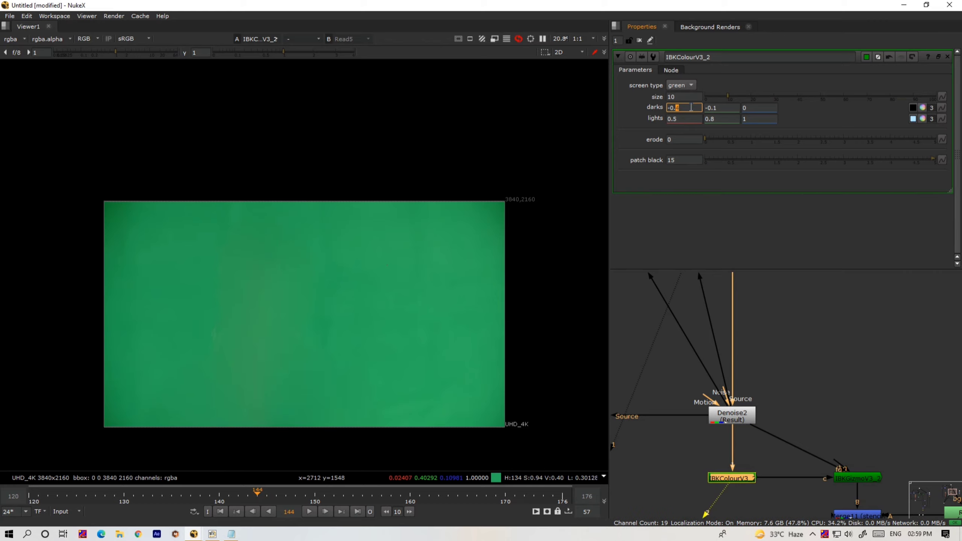
key(ctrl+z)
click(751, 108)
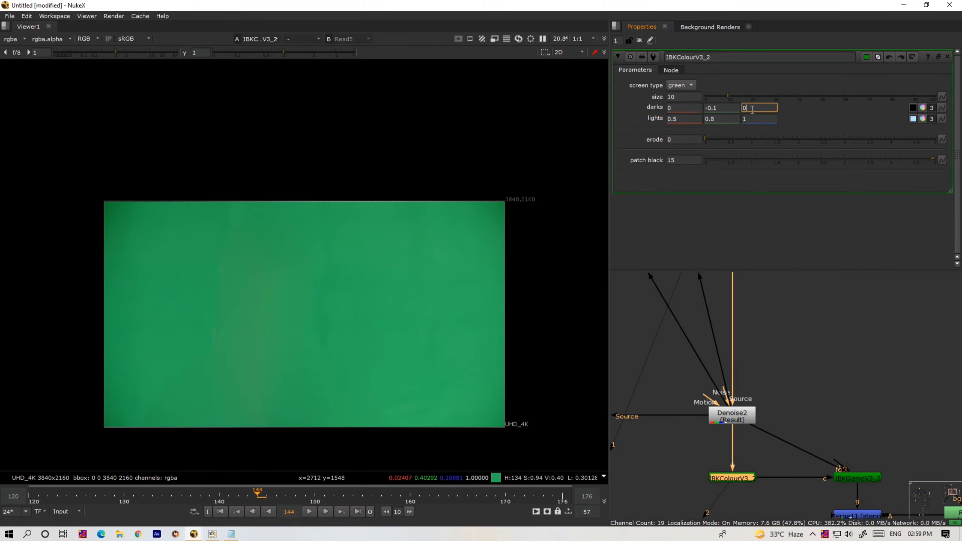
key(Down)
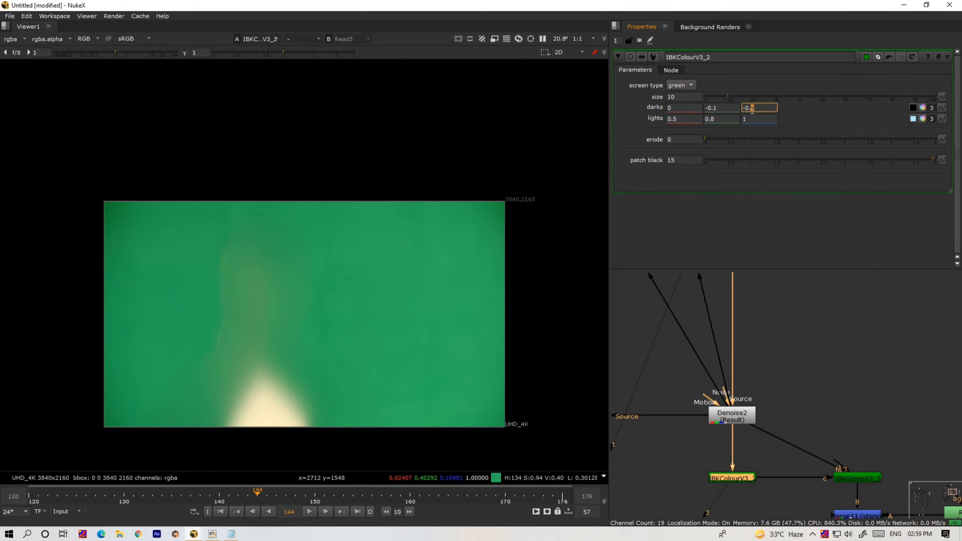
key(ctrl+z)
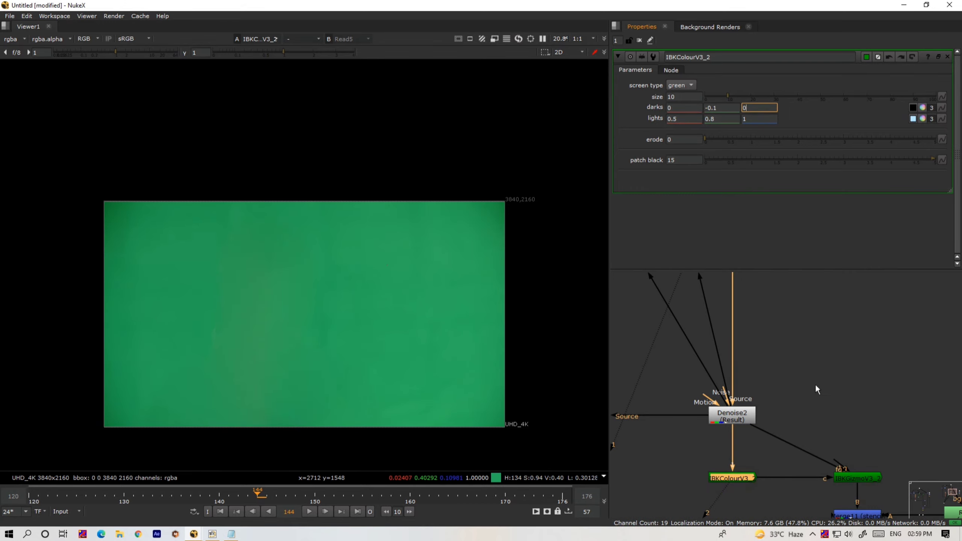
Open the Roto3 properties and review the node graph from the Read5 plate down to the merges
scroll(814, 398, down, 5)
scroll(815, 324, up, 5)
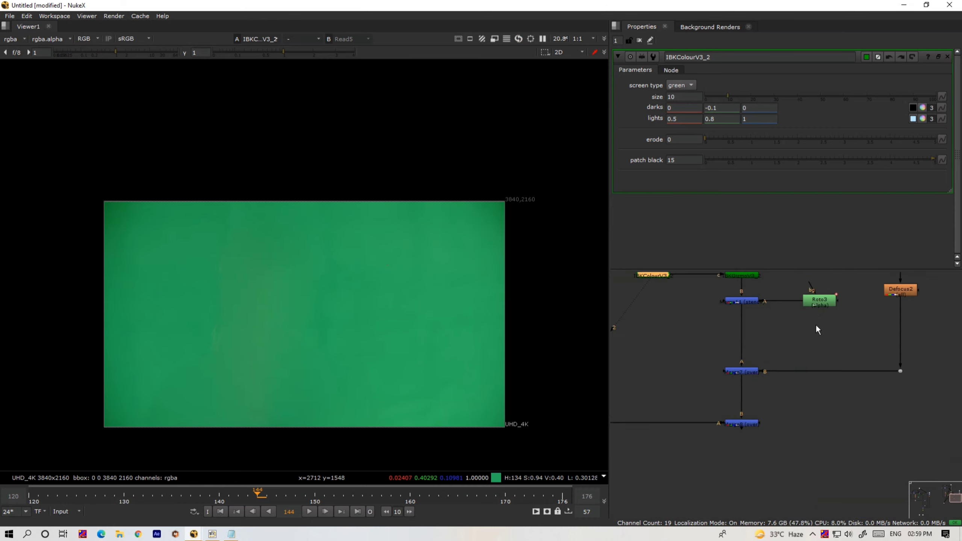
double_click(823, 295)
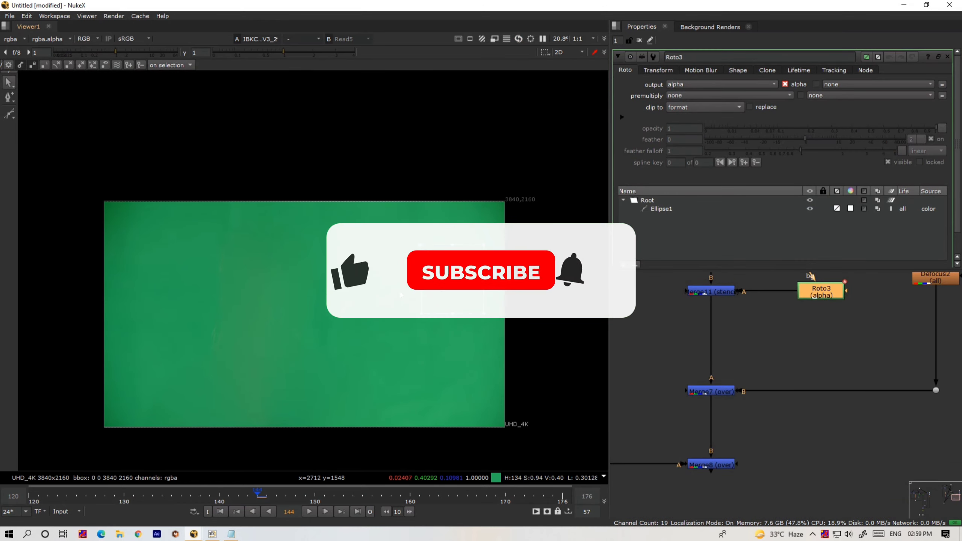
scroll(766, 306, down, 3)
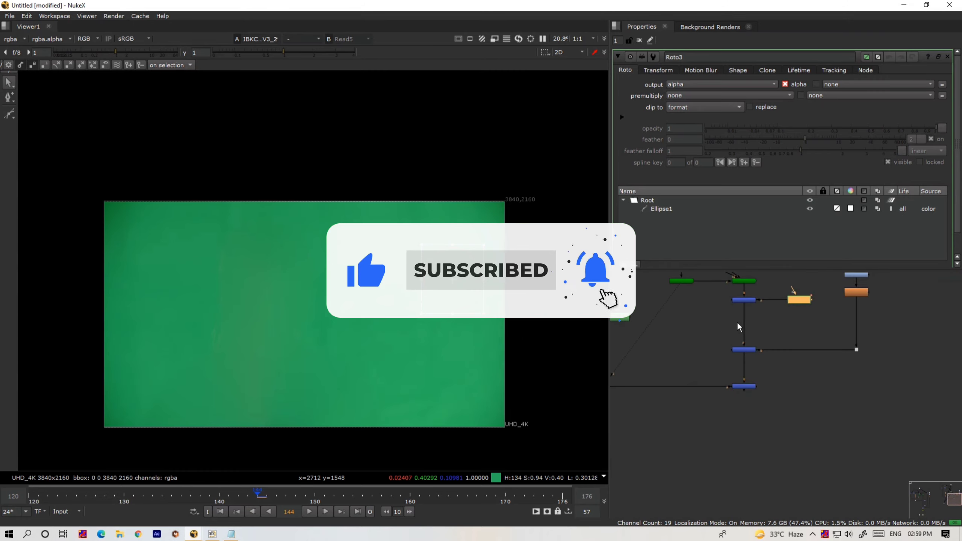
middle_drag(720, 281, 743, 361)
click(721, 314)
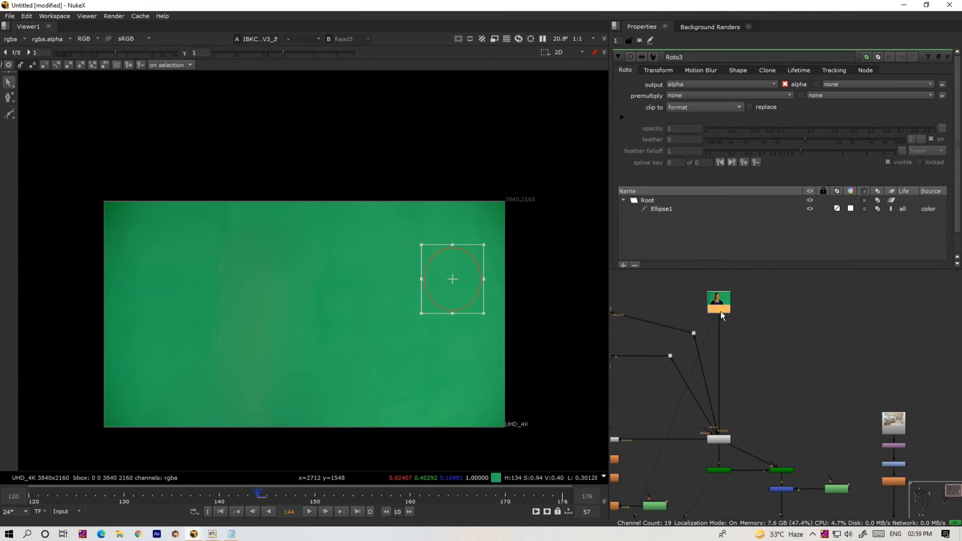
click(735, 339)
scroll(736, 341, up, 3)
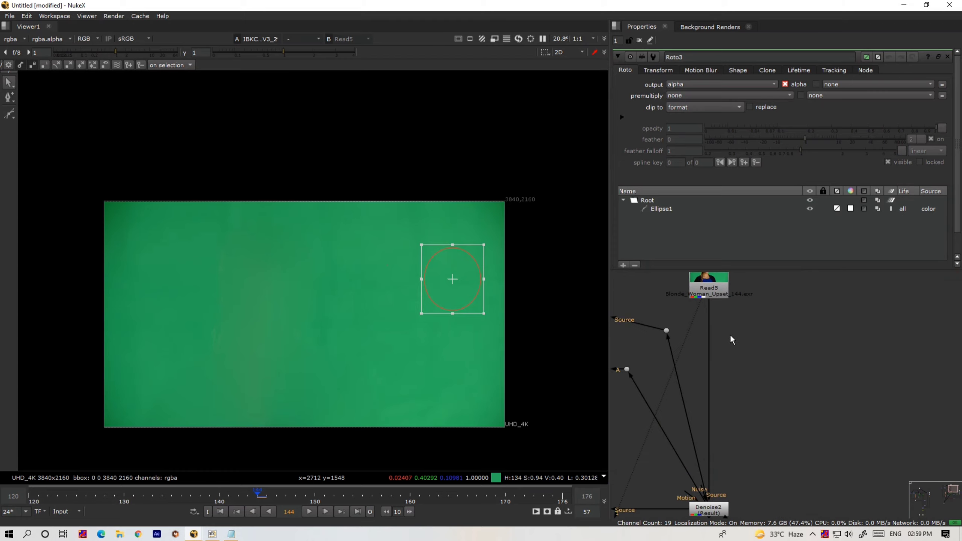
scroll(731, 337, down, 3)
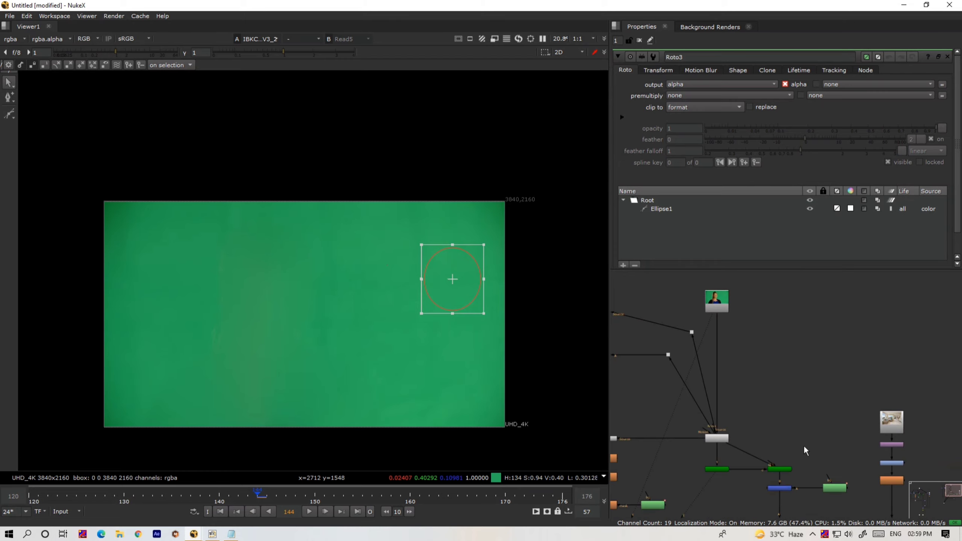
Display Merge8 in the viewer and delete the stencil merge together with Roto3
scroll(803, 447, down, 1)
middle_drag(803, 448, 769, 357)
key(1)
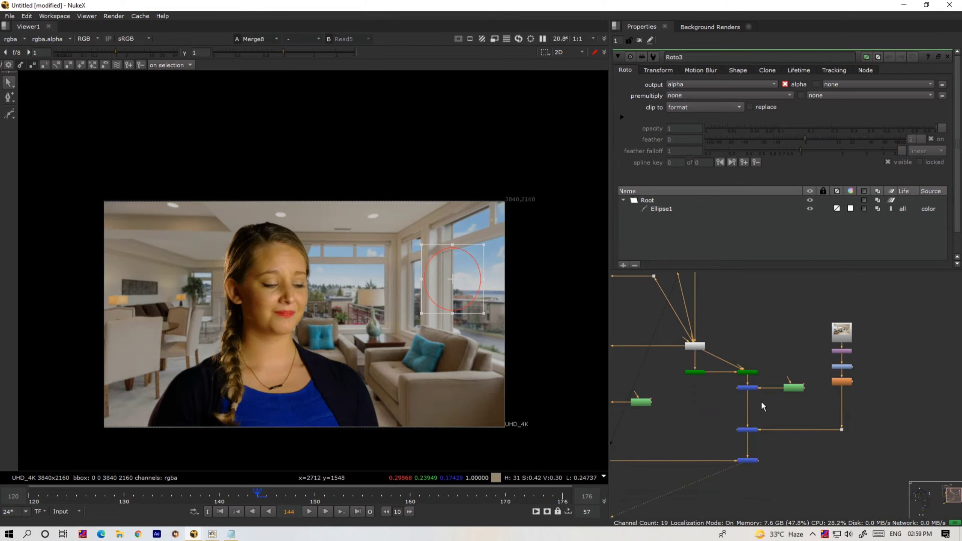
scroll(763, 404, up, 2)
drag(831, 369, 692, 413)
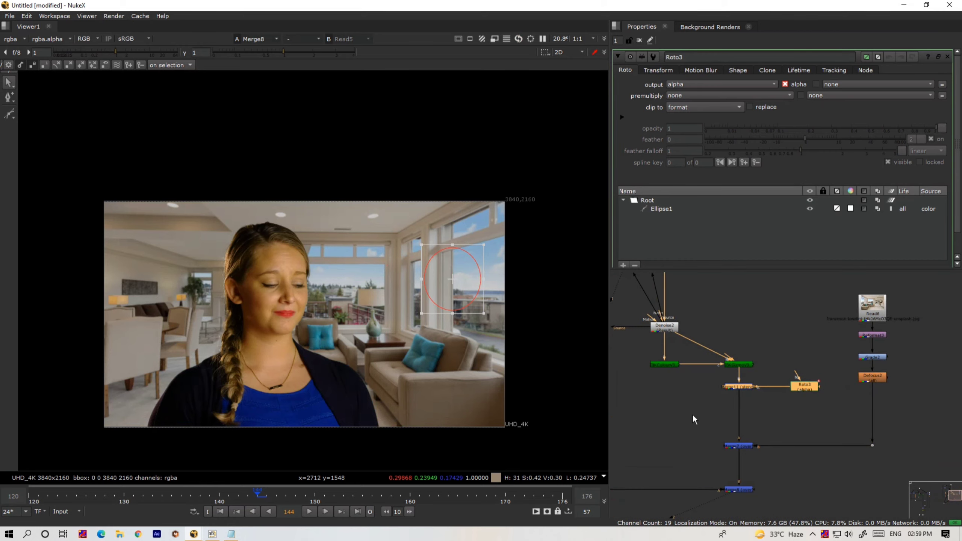
key(Delete)
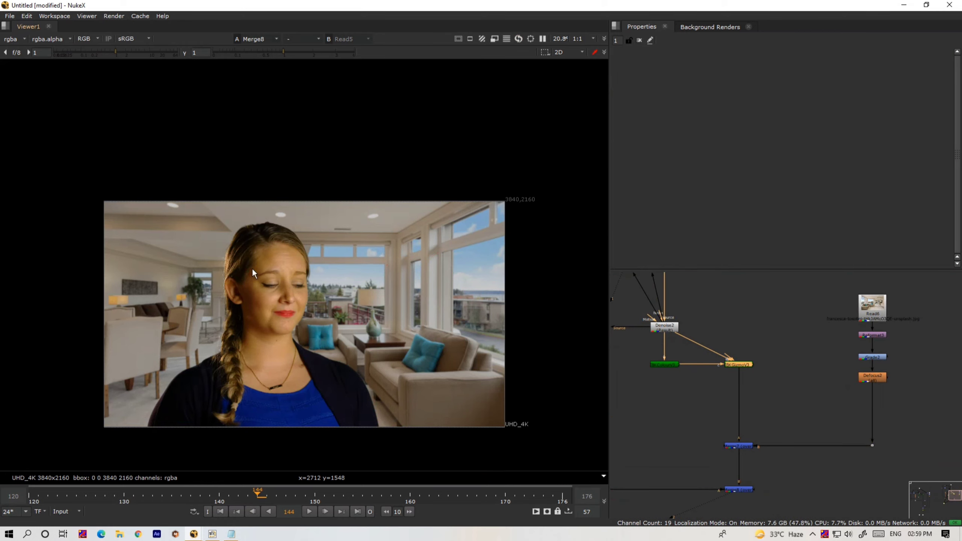
Fit the composite to the viewer and display the original Read5 green-screen plate for comparison
key(f)
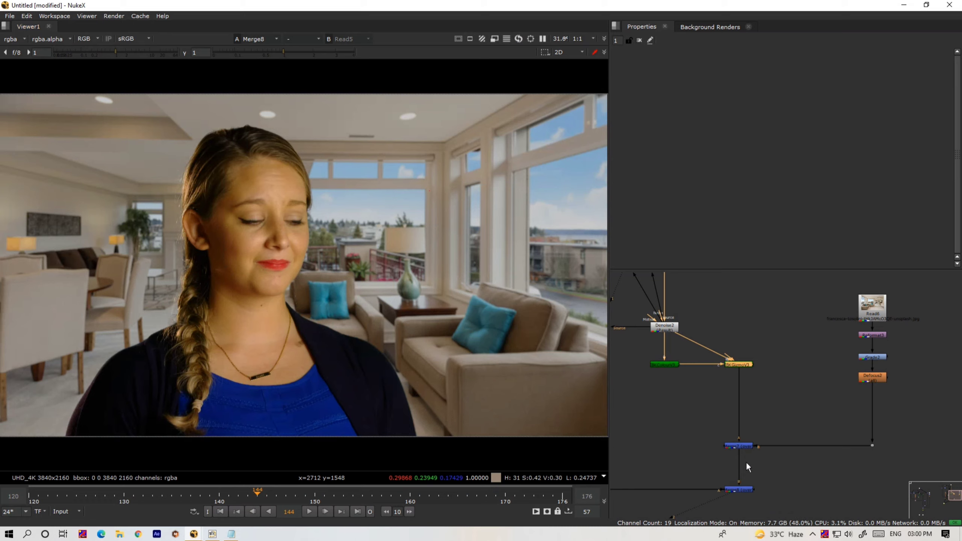
middle_drag(729, 340, 734, 403)
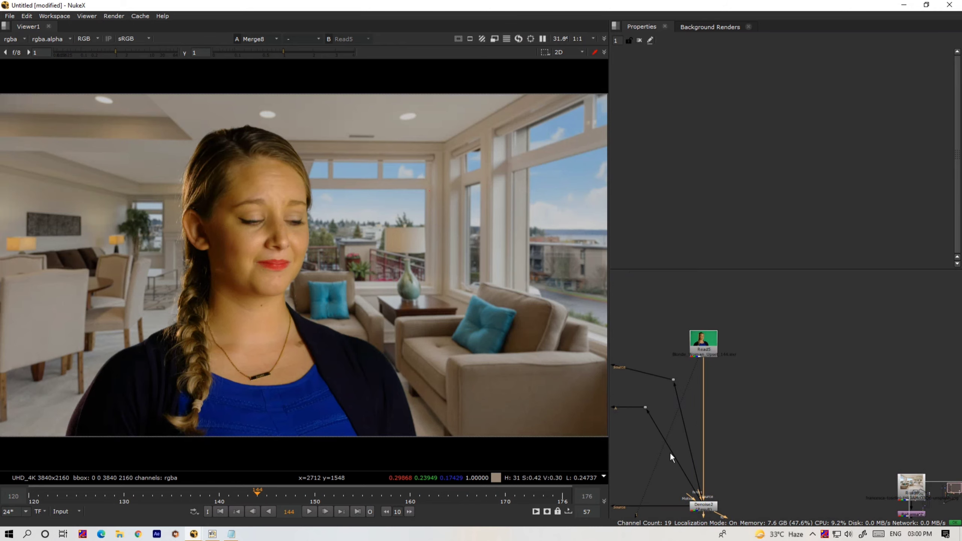
key(1)
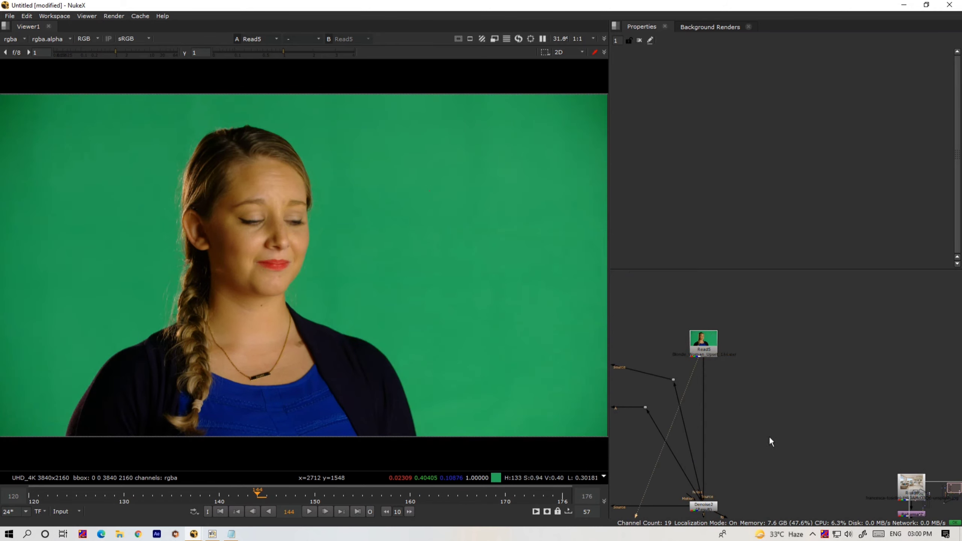
scroll(770, 440, down, 5)
Examine the hair edges of the Merge8 composite closely, from the ear up to the top of the head
scroll(411, 269, up, 10)
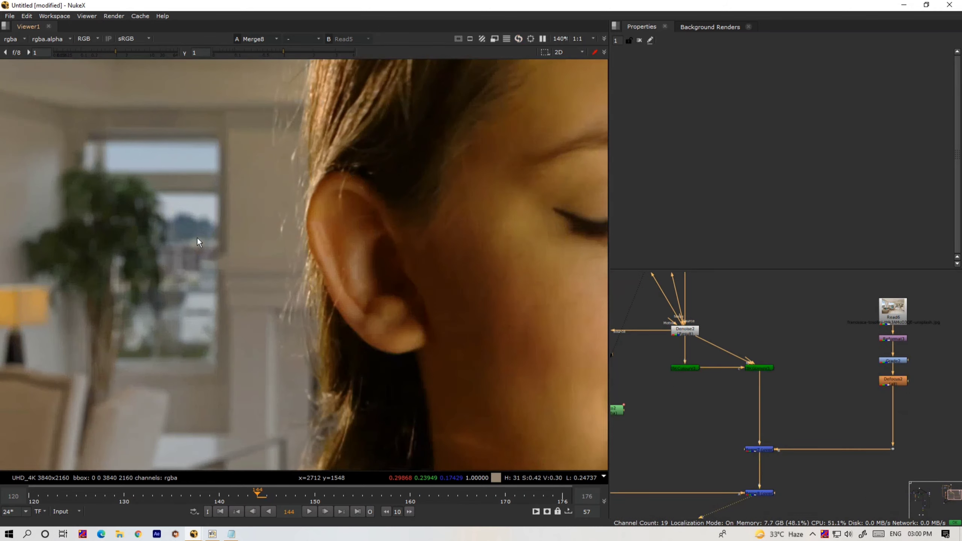
key(2)
middle_drag(398, 198, 292, 520)
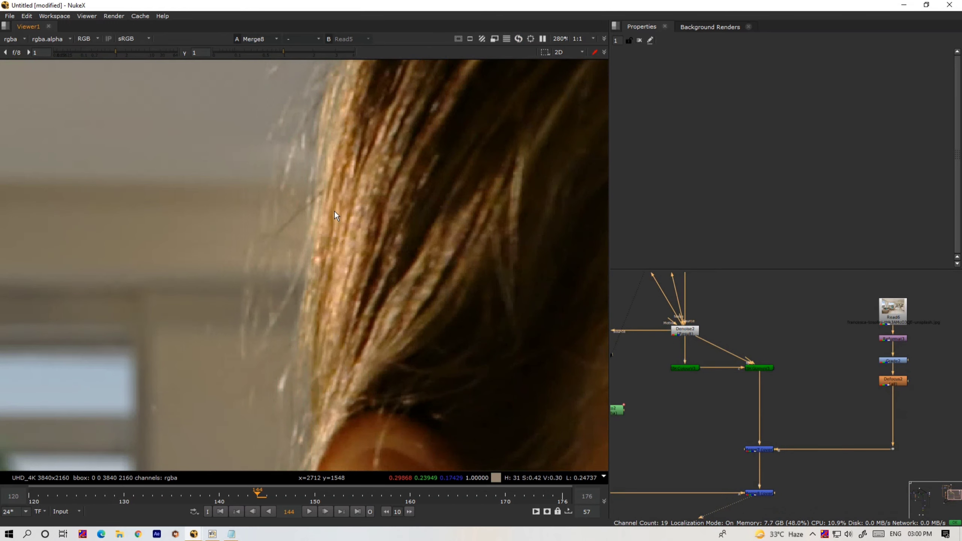
middle_drag(344, 150, 242, 489)
key(1)
key(2)
middle_drag(327, 205, 253, 383)
scroll(252, 384, up, 1)
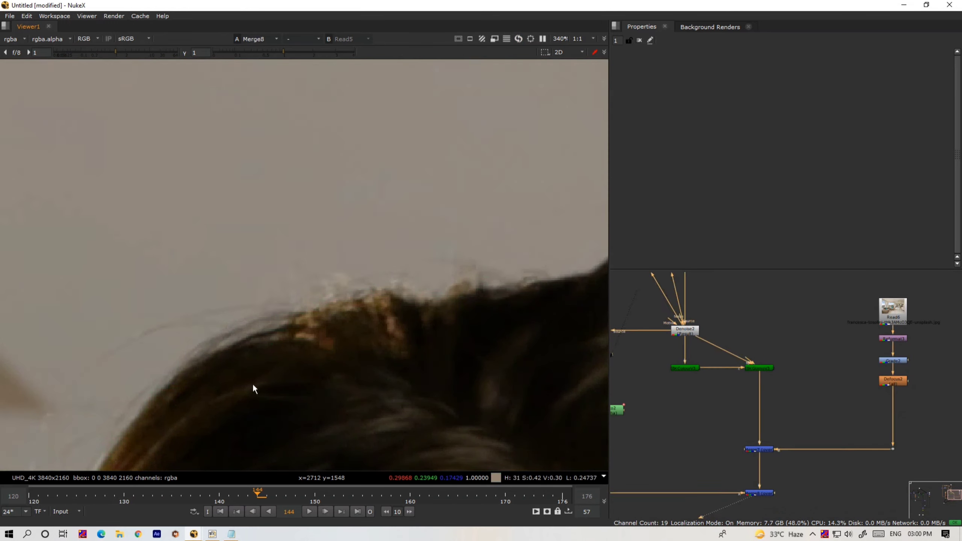
Go to frame 163 and compare the Merge8 composite with the Read5 plate along the hair and forehead edges
click(438, 493)
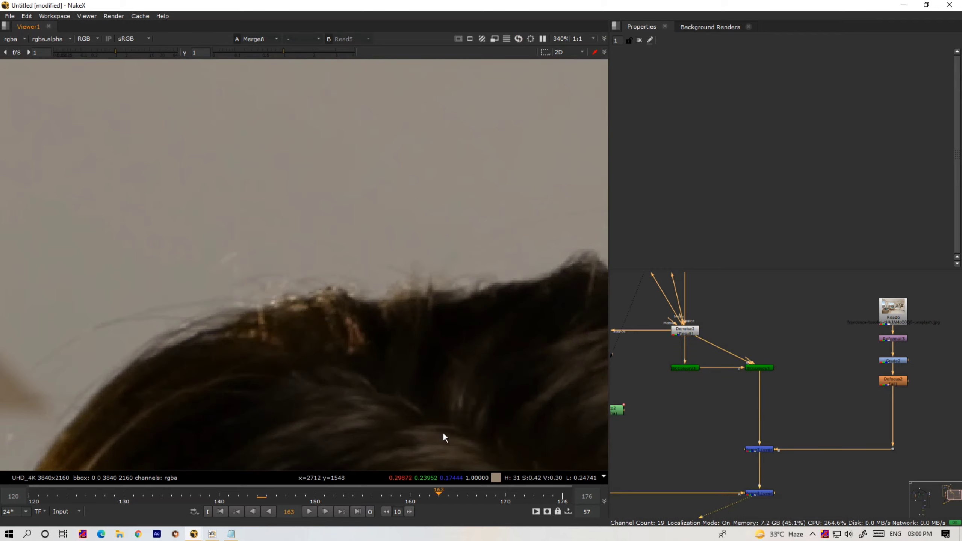
scroll(290, 297, down, 1)
key(2)
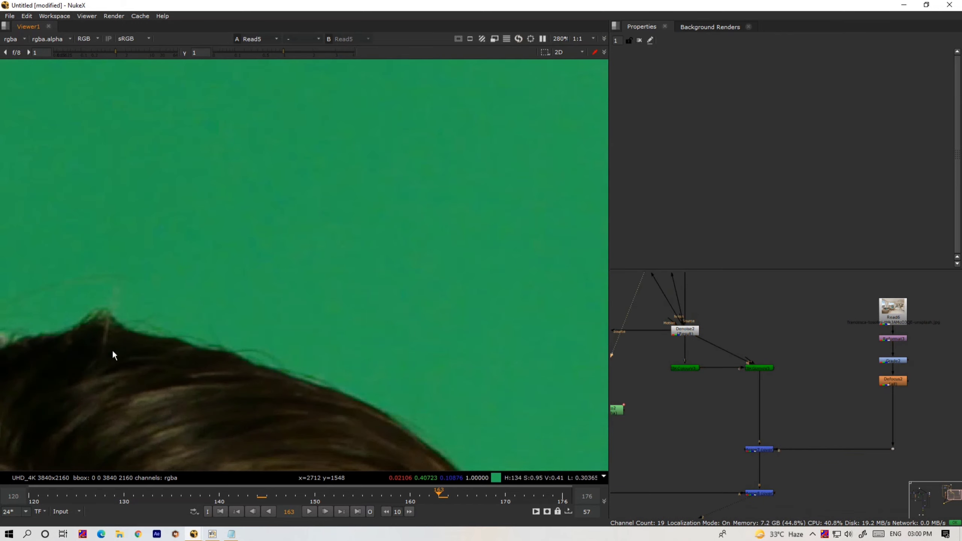
middle_drag(281, 404, 163, 215)
key(1)
key(2)
middle_drag(362, 366, 339, 41)
key(1)
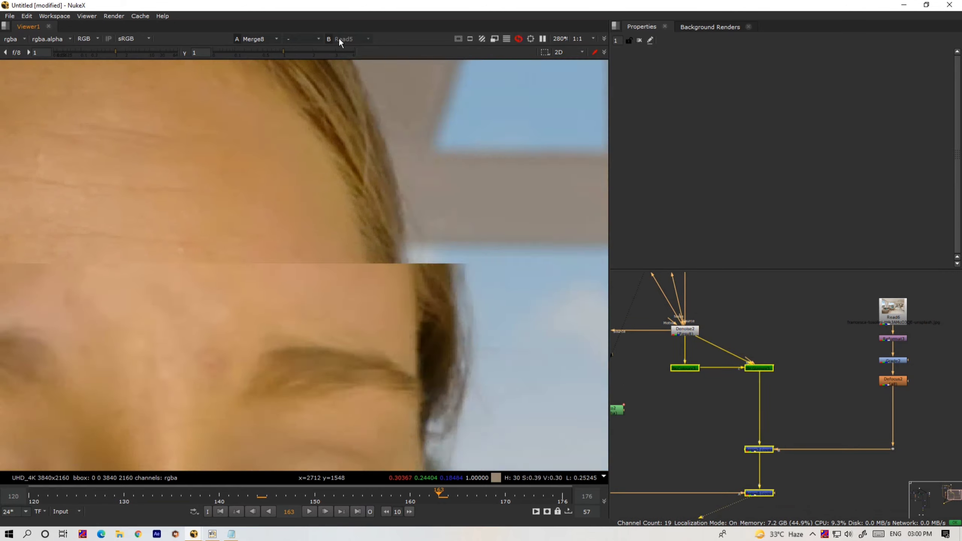
key(2)
key(1)
middle_drag(284, 383, 299, 72)
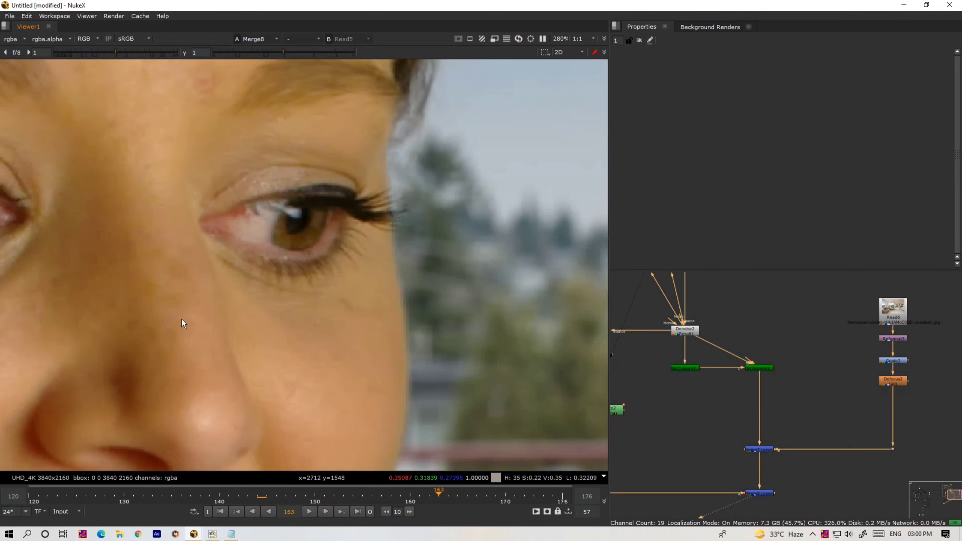
Compare Merge8 with the Read5 plate around the eyes and nose, and check the whole face
middle_drag(176, 320, 530, 272)
scroll(324, 290, up, 4)
key(2)
key(1)
scroll(325, 290, down, 8)
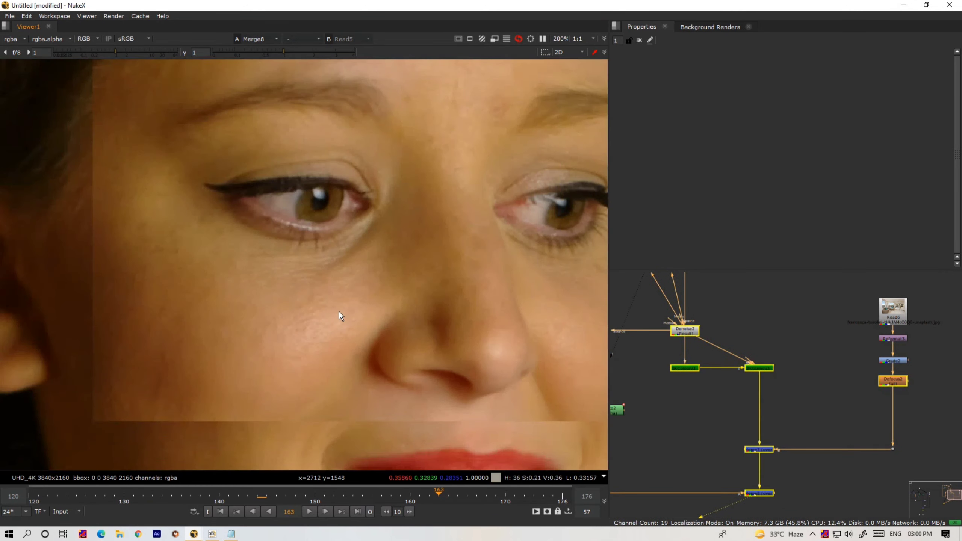
middle_drag(334, 362, 363, 257)
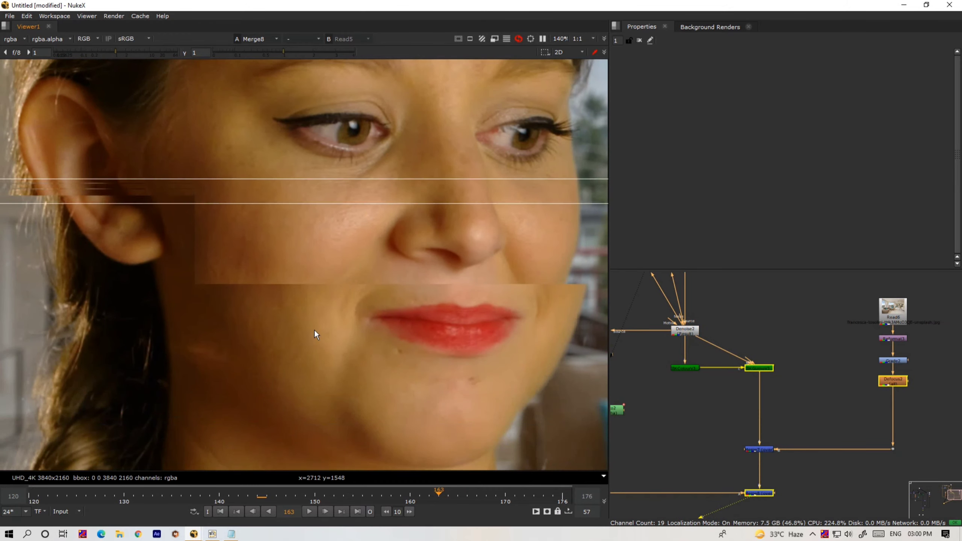
Examine the cheek's skin texture in the red channel, compare it with Read5, and return the viewer to full colour
scroll(297, 272, up, 2)
scroll(192, 311, up, 4)
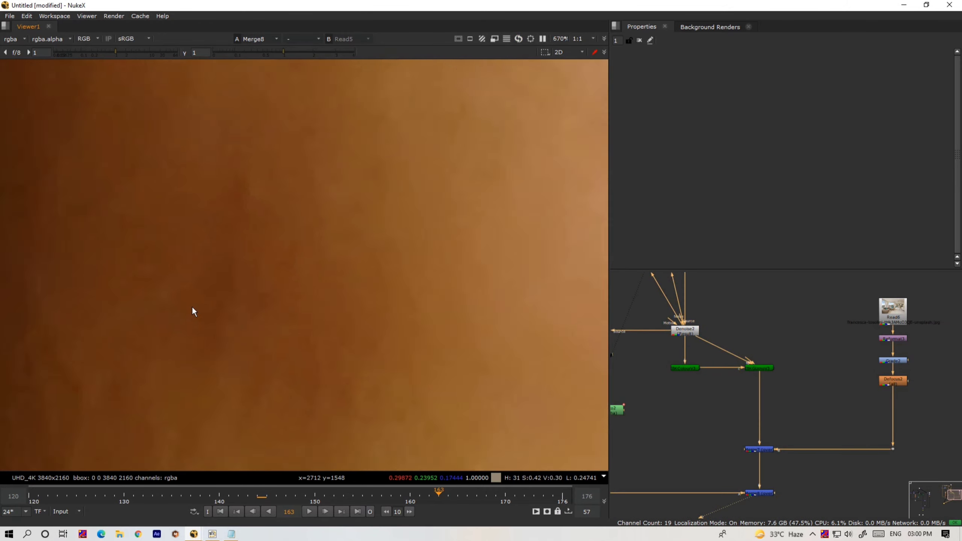
key(r)
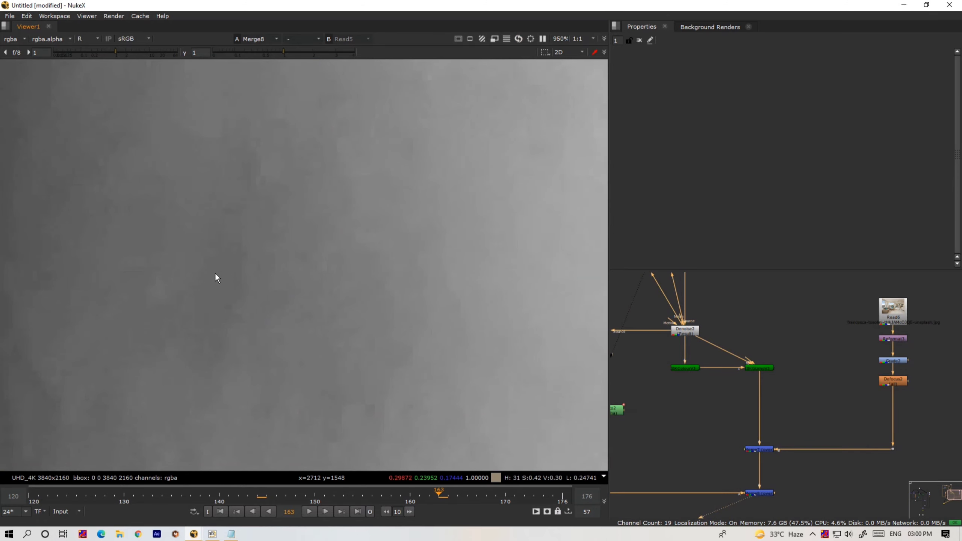
scroll(220, 280, down, 5)
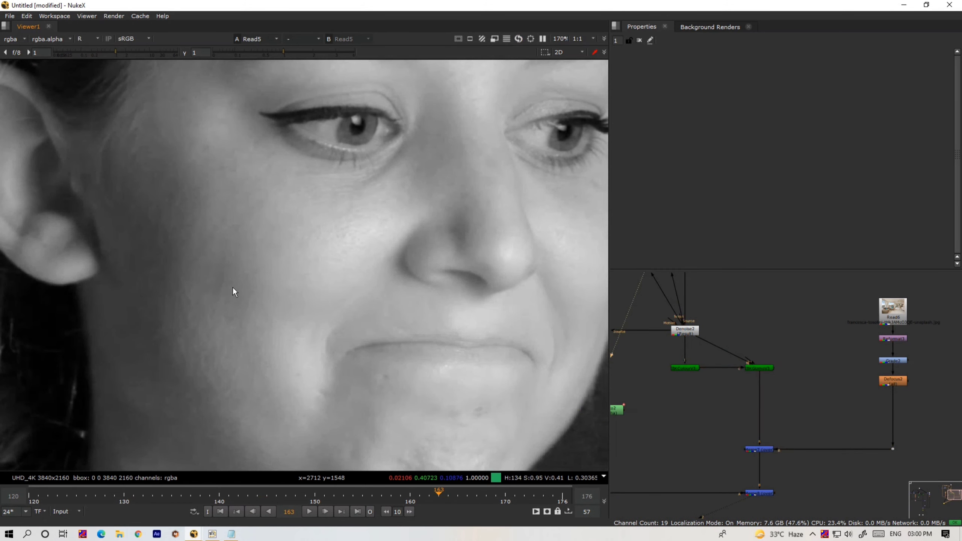
key(r)
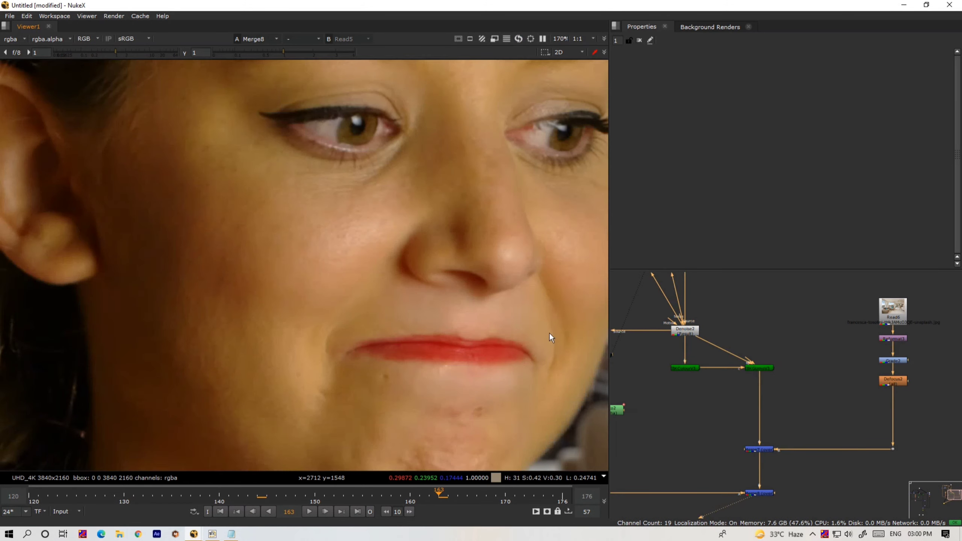
Add a Merge node beside Denoise2 and connect its two inputs to Denoise2 and the Read5 plate
middle_drag(713, 363, 721, 445)
middle_drag(732, 327, 738, 392)
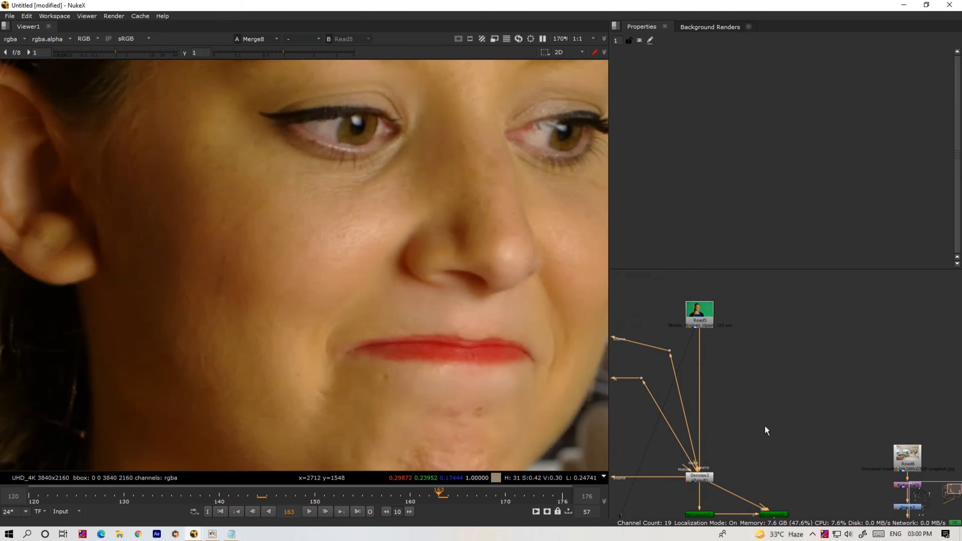
key(m)
scroll(767, 432, up, 1)
drag(779, 442, 685, 487)
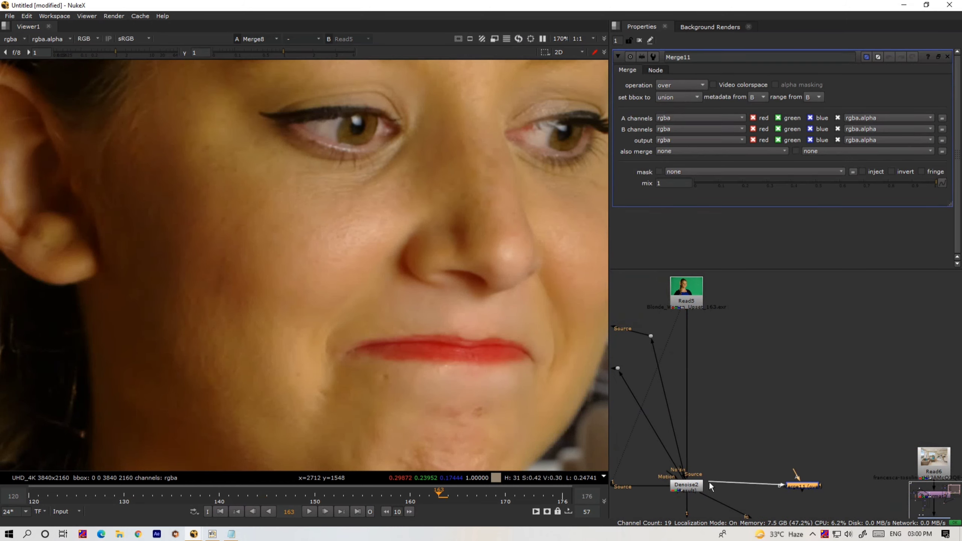
click(693, 488)
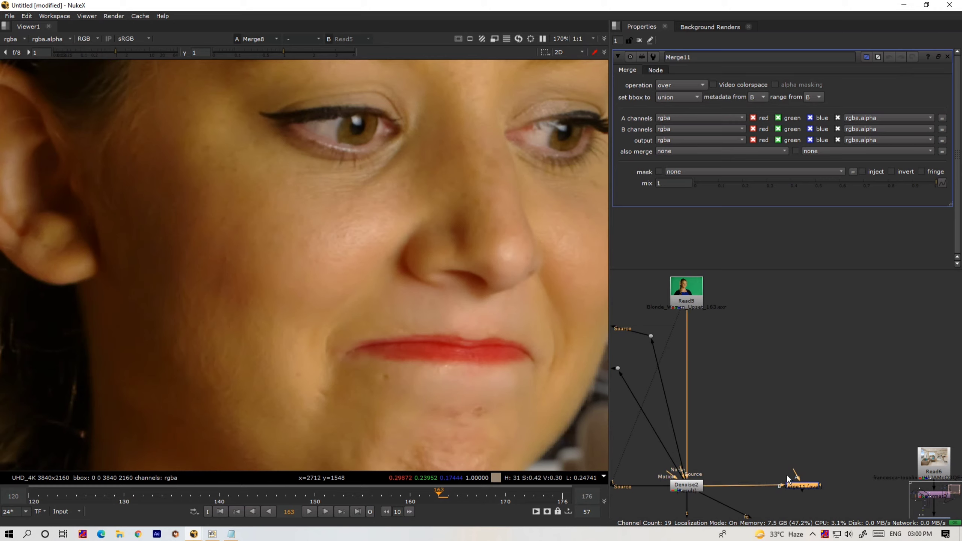
drag(795, 471, 686, 292)
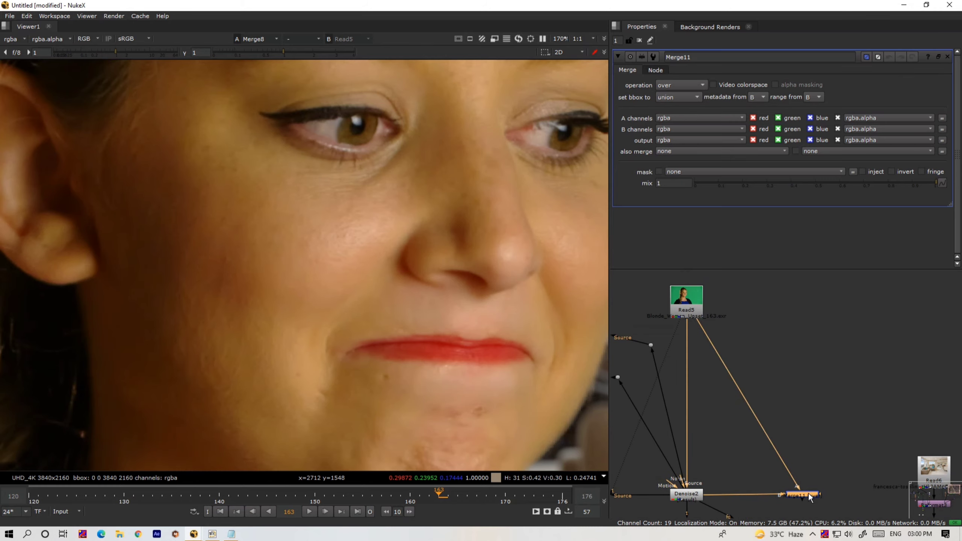
Set the new merge's operation to from and display its result in the viewer
click(675, 82)
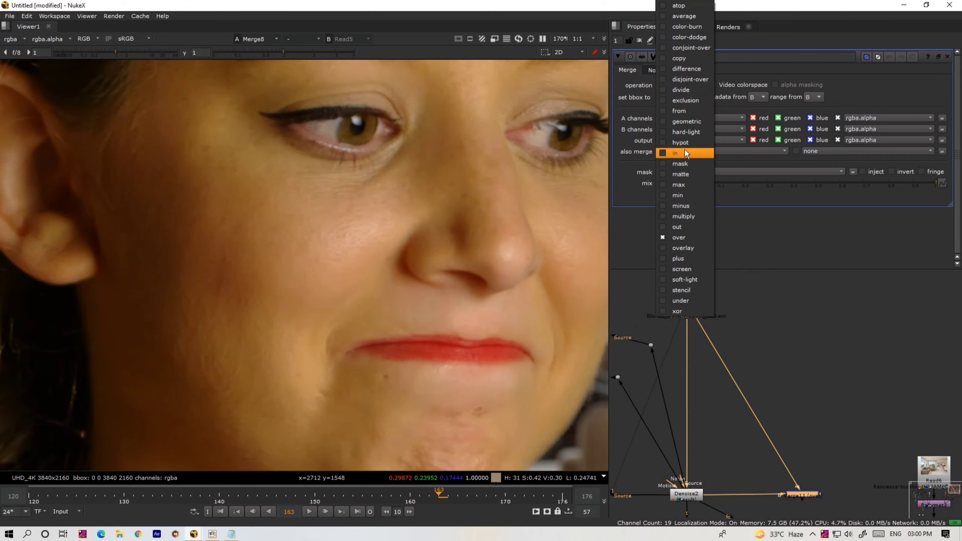
click(679, 111)
key(2)
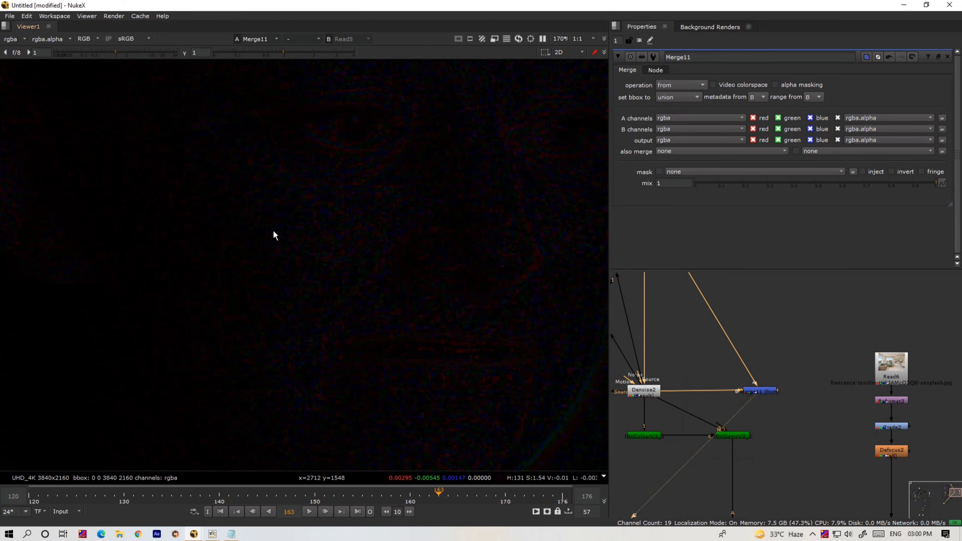
scroll(266, 228, down, 6)
Swap the A and B inputs of the from merge and move the node farther away from Denoise2
click(773, 393)
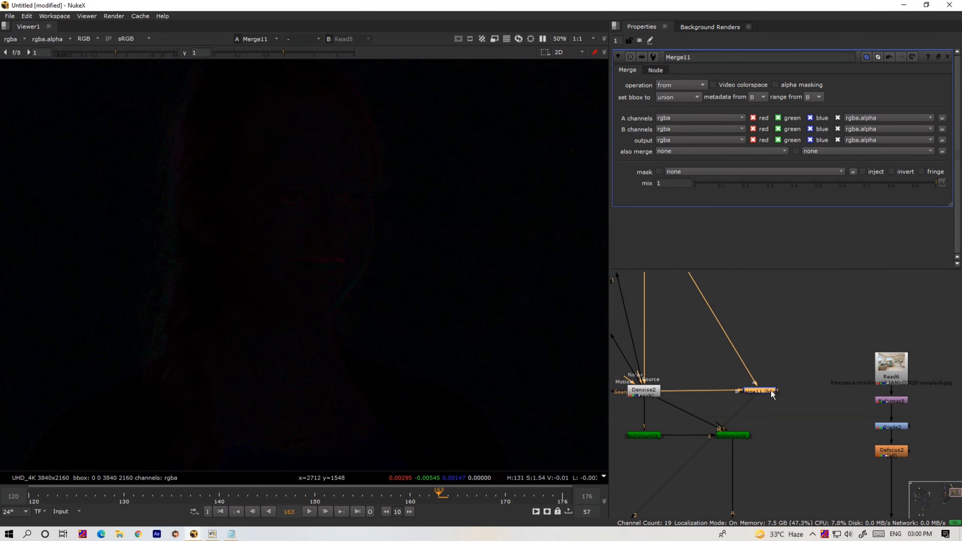
key(shift+x)
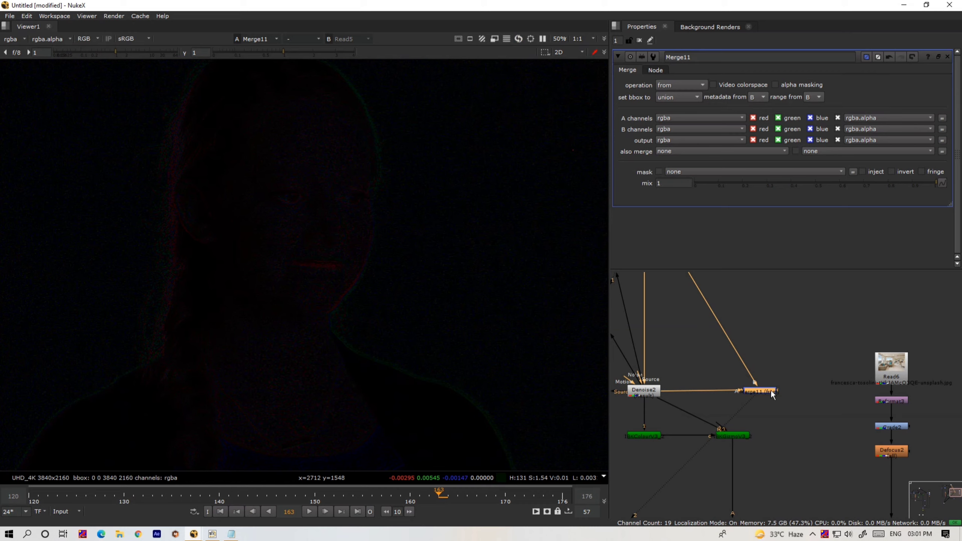
drag(769, 390, 836, 390)
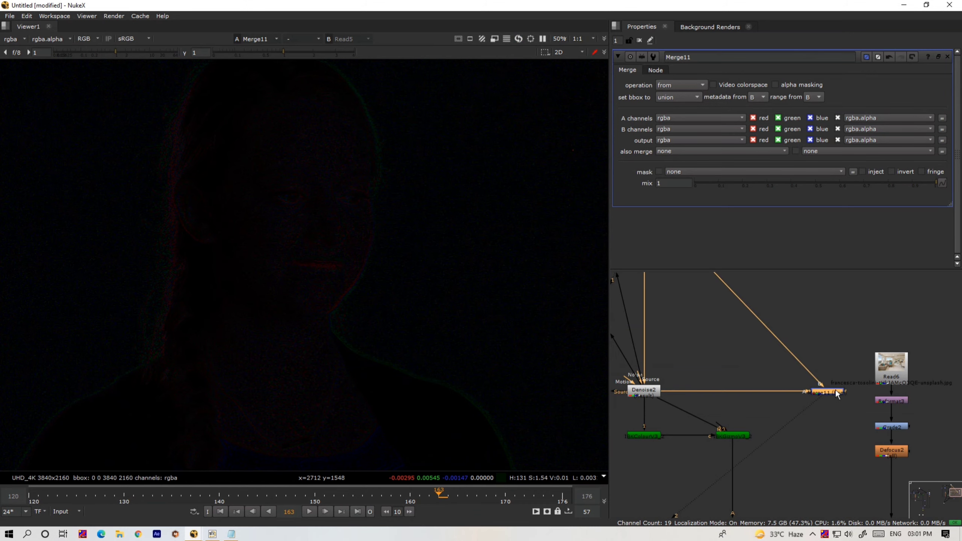
scroll(768, 384, down, 2)
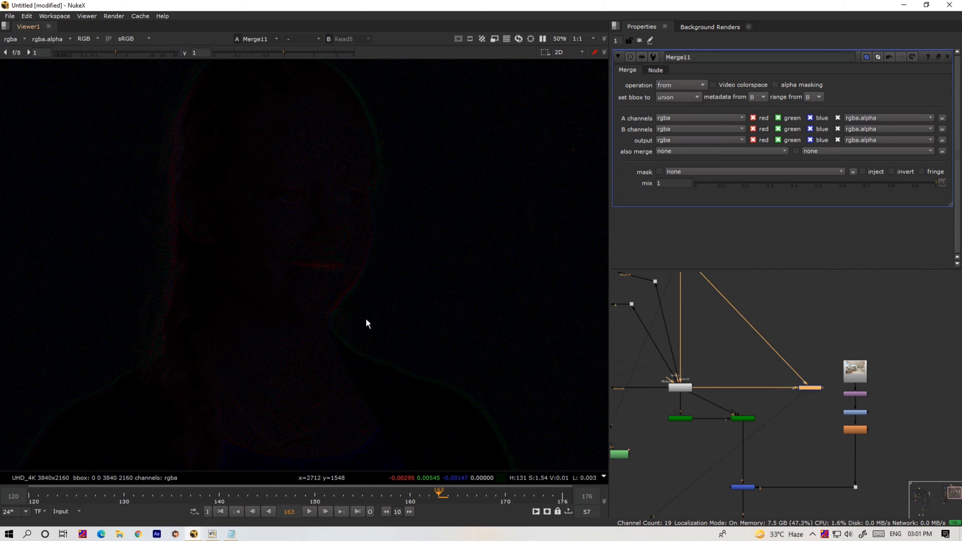
key(Tab)
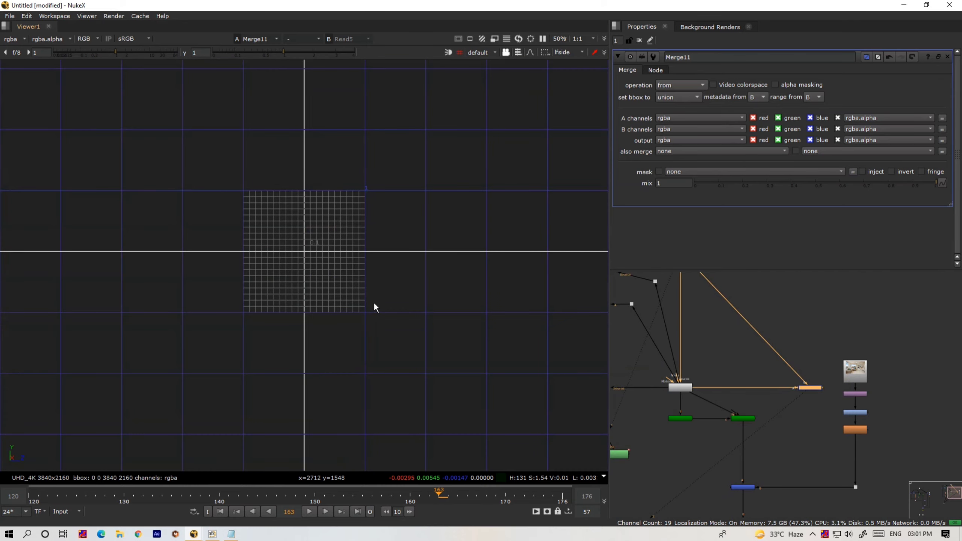
key(Tab)
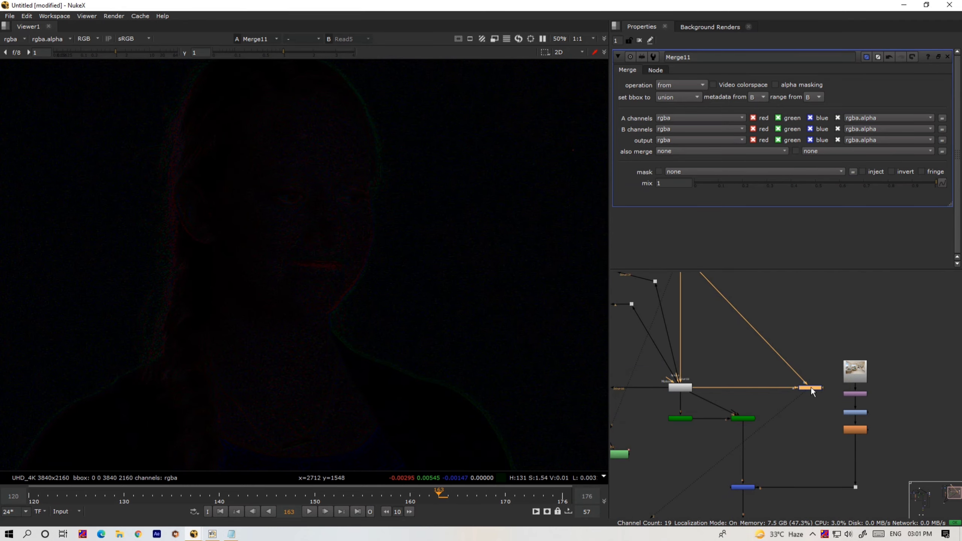
key(Tab)
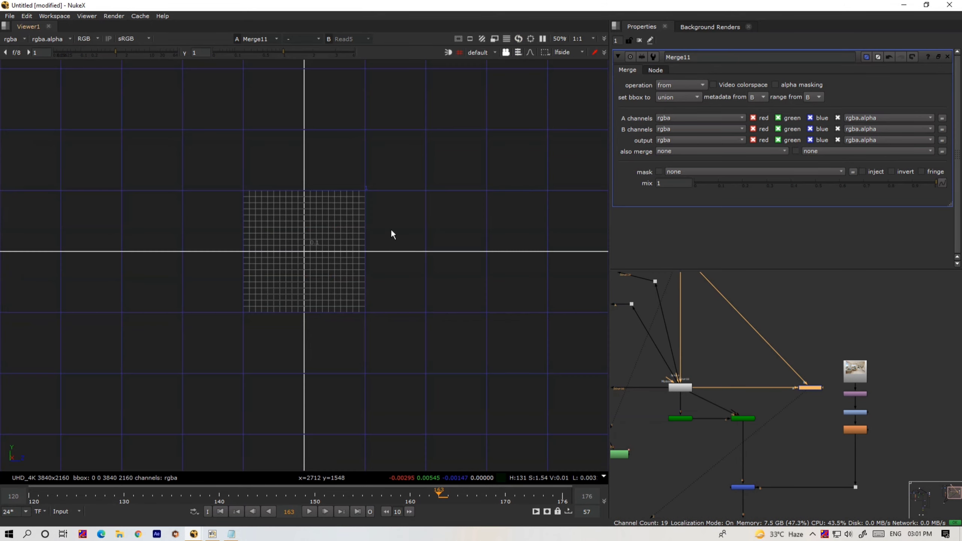
key(Tab)
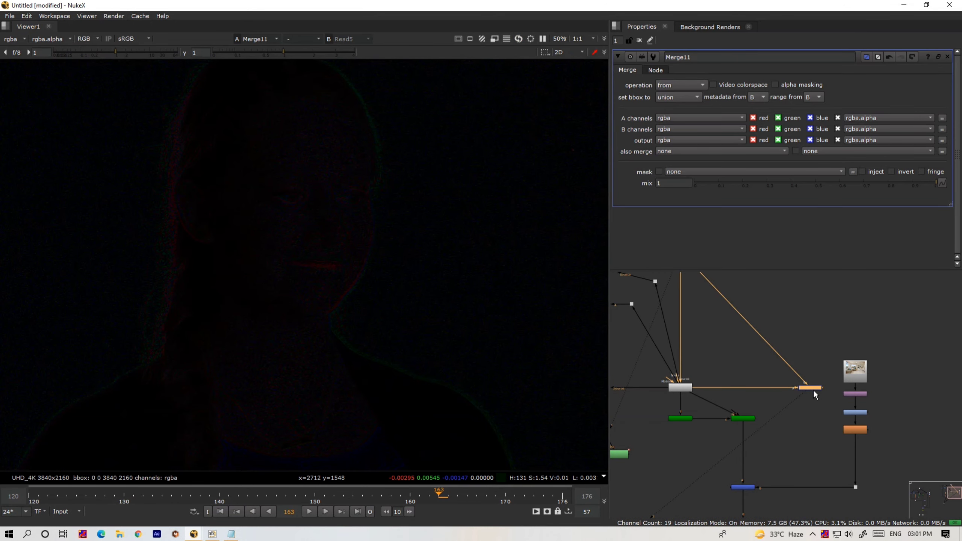
Insert another Merge node between Merge7 and Merge8 and set its operation to plus
middle_drag(782, 438, 753, 384)
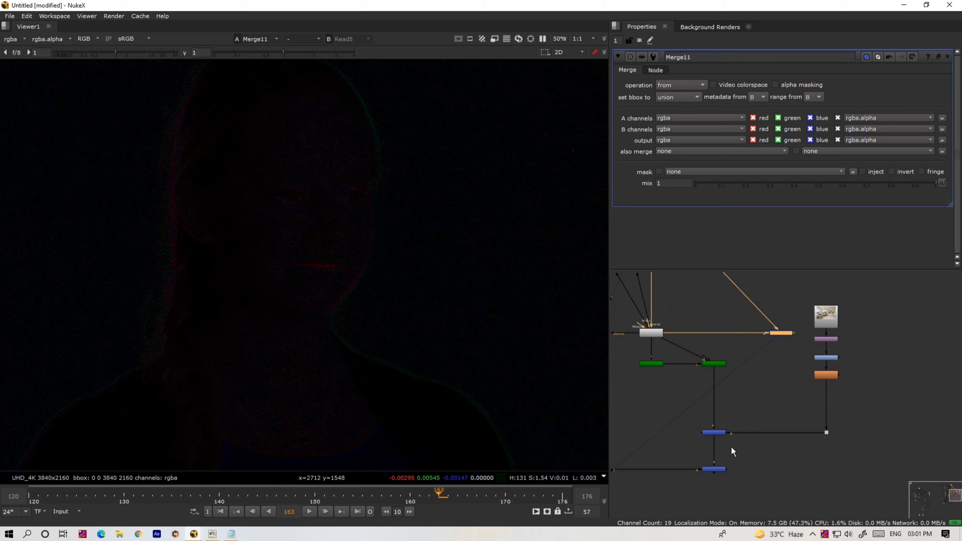
key(m)
scroll(731, 452, up, 3)
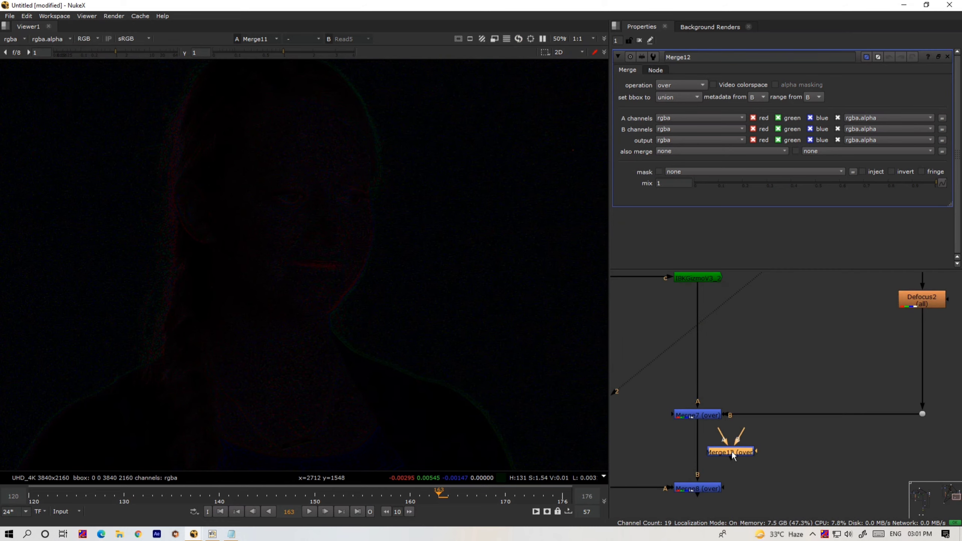
click(701, 455)
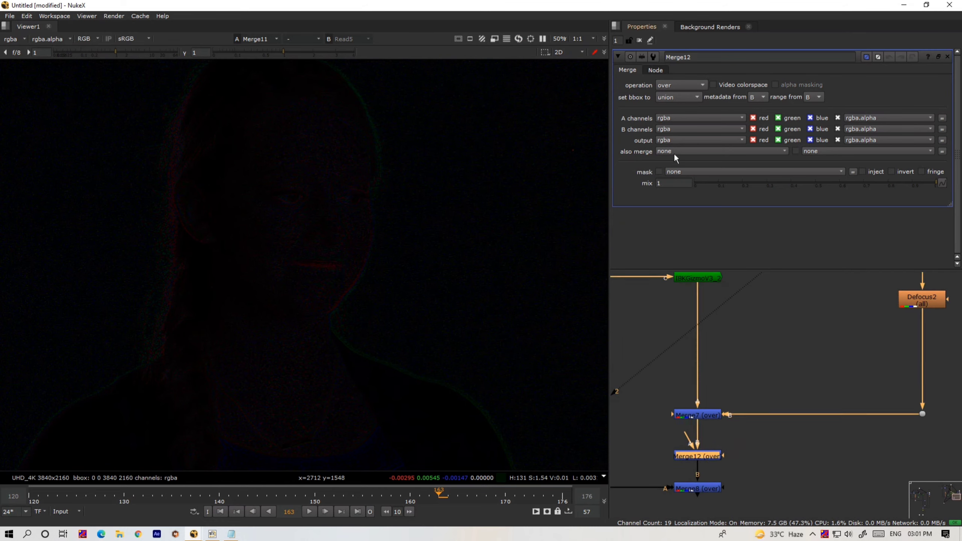
click(675, 87)
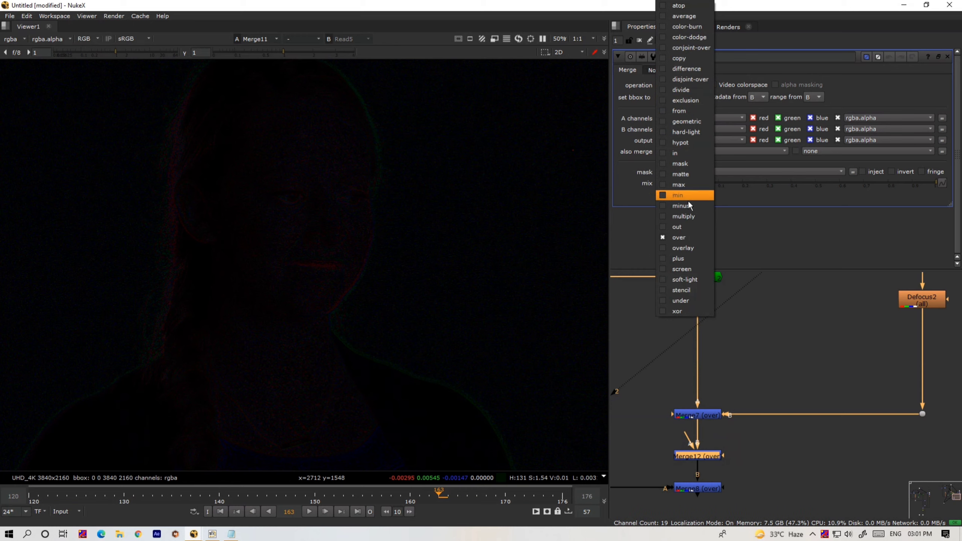
click(685, 259)
Connect the plus merge's free input to the from merge and route the connection at a right angle through a dot
scroll(686, 386, down, 4)
drag(684, 425, 765, 314)
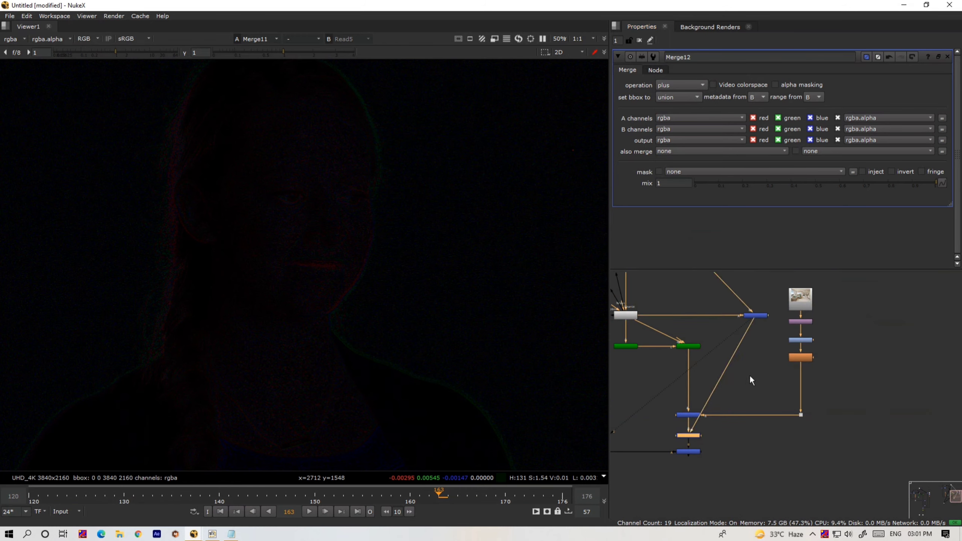
ctrl+drag(724, 379, 755, 436)
Display the Merge8 composite and inspect the restored grain on the cheek and around the mouth
click(689, 452)
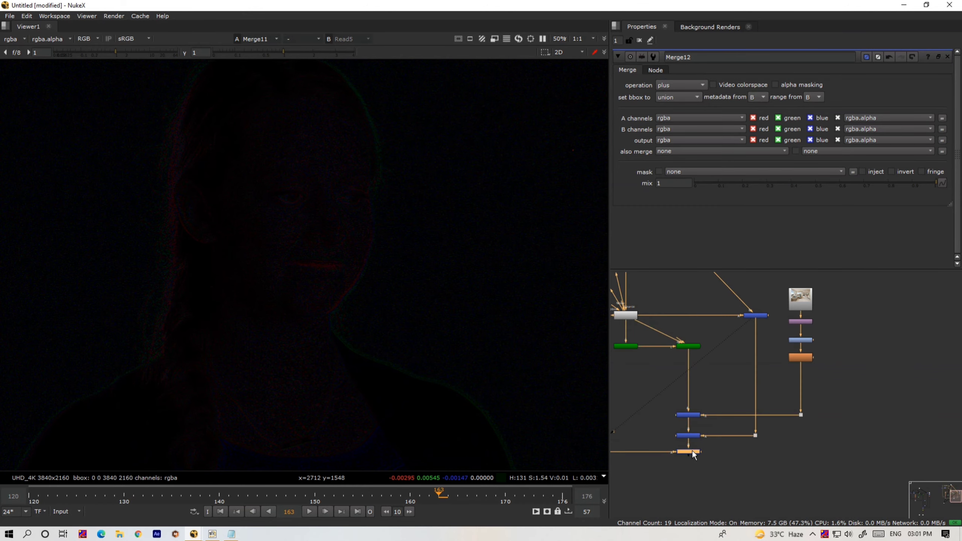
key(1)
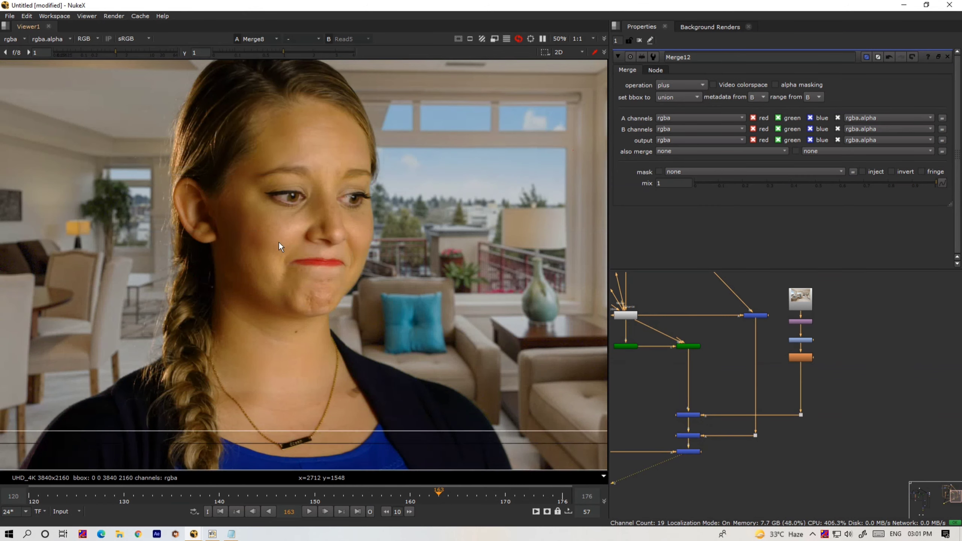
scroll(279, 242, up, 6)
scroll(700, 350, down, 3)
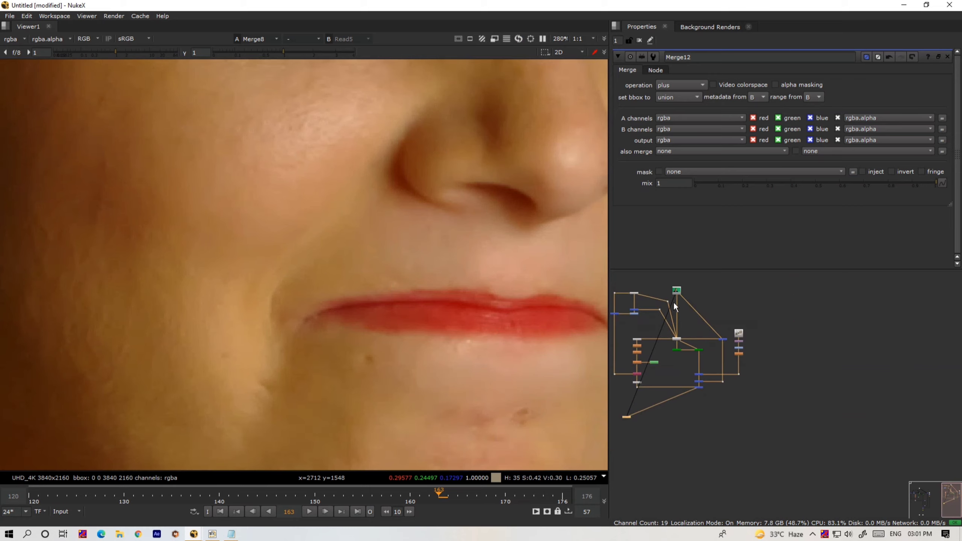
Display the Read5 plate and compare its skin grain with Merge8 at high magnification beside the mouth
click(677, 292)
key(1)
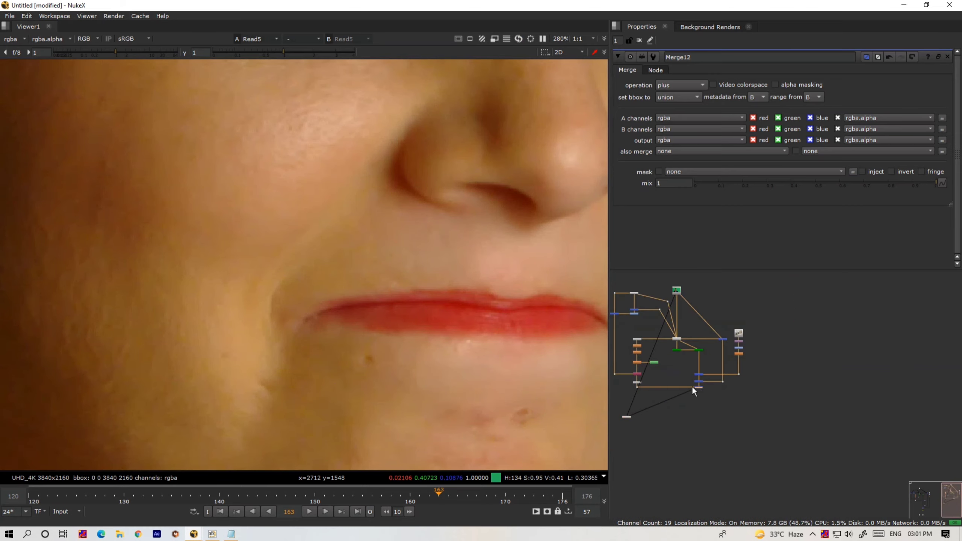
scroll(295, 275, up, 5)
scroll(286, 294, up, 5)
key(1)
key(1)
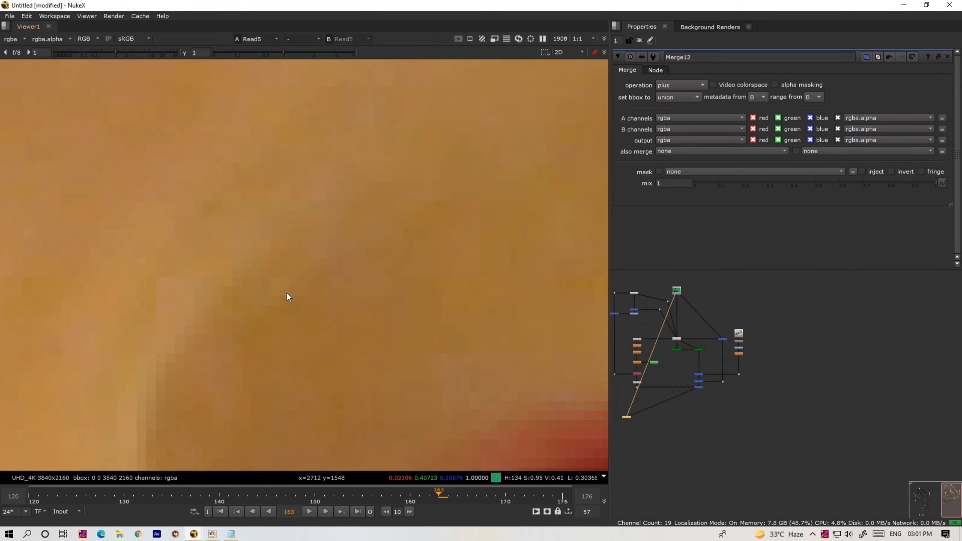
key(2)
key(1)
scroll(692, 396, up, 6)
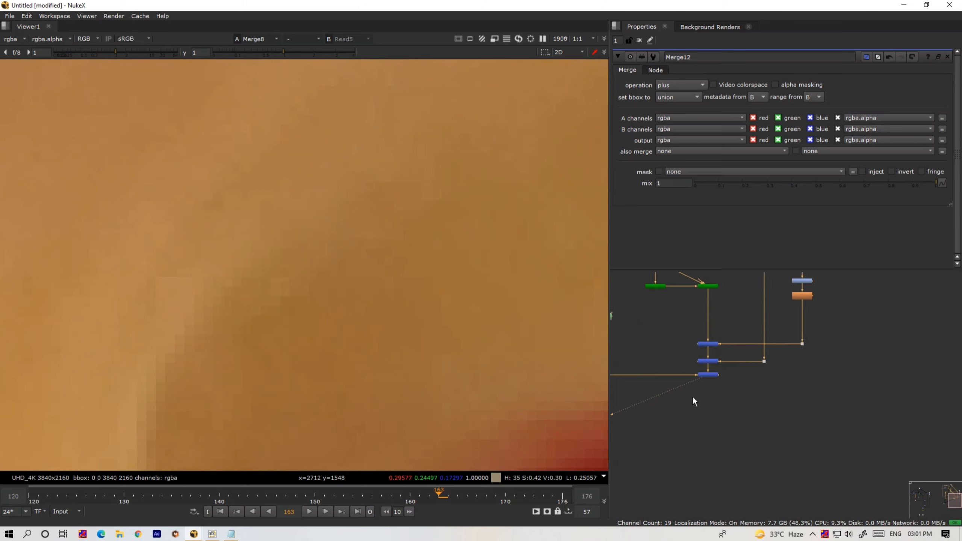
Compare the cheek grain between the Read5 plate and Merge12, and display Merge8 in the viewer
key(2)
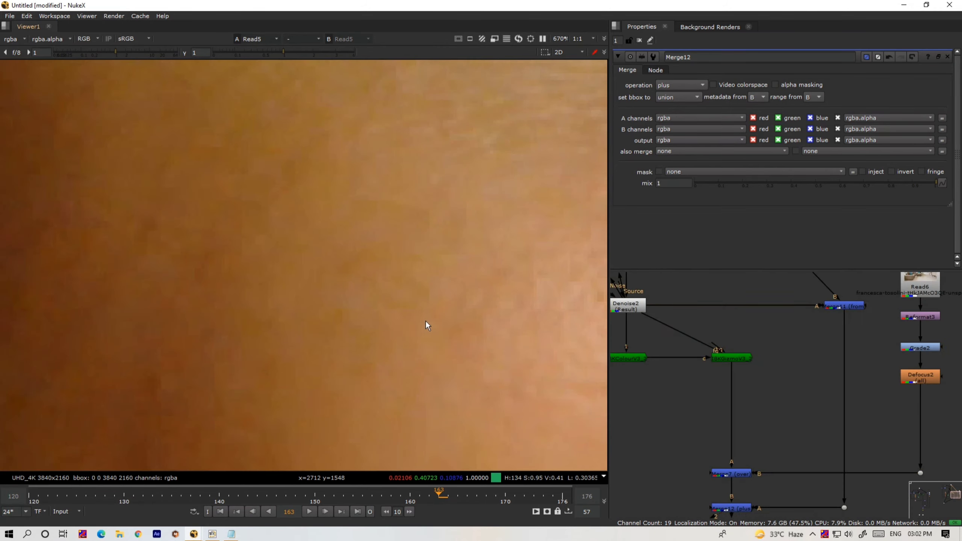
scroll(438, 208, down, 1)
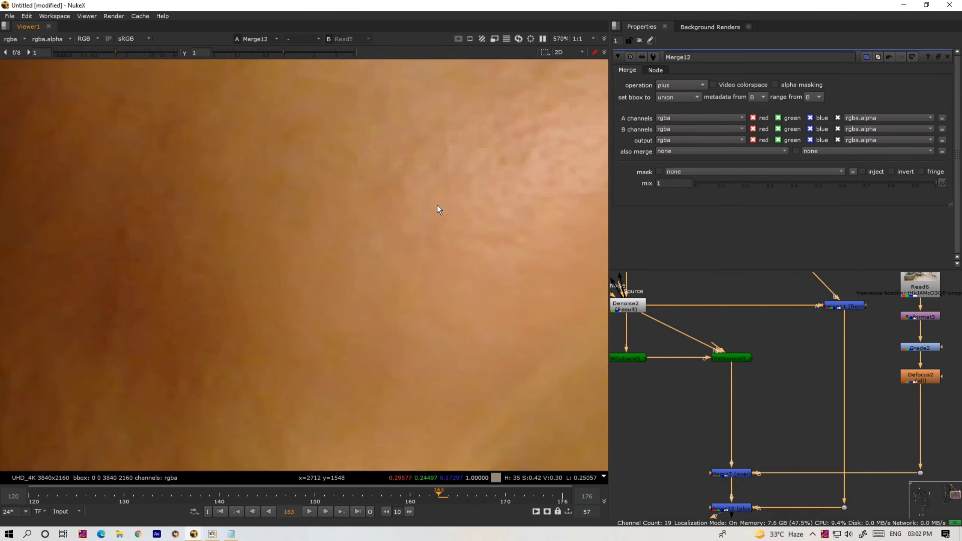
middle_drag(716, 436, 694, 275)
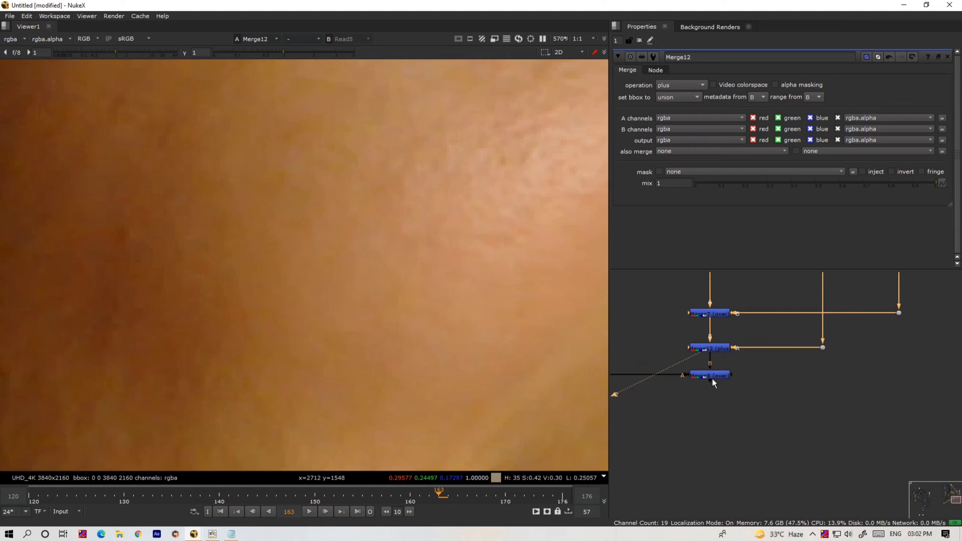
click(713, 377)
key(1)
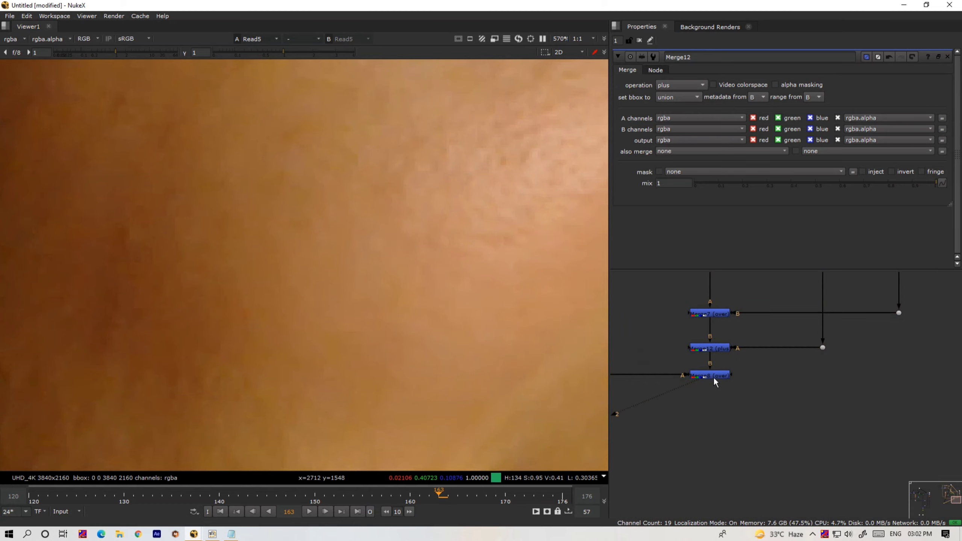
Move the Merge12 plus node below Merge8, reconnect its A input to the grain dot, and display it
click(720, 352)
key(ctrl+shift+x)
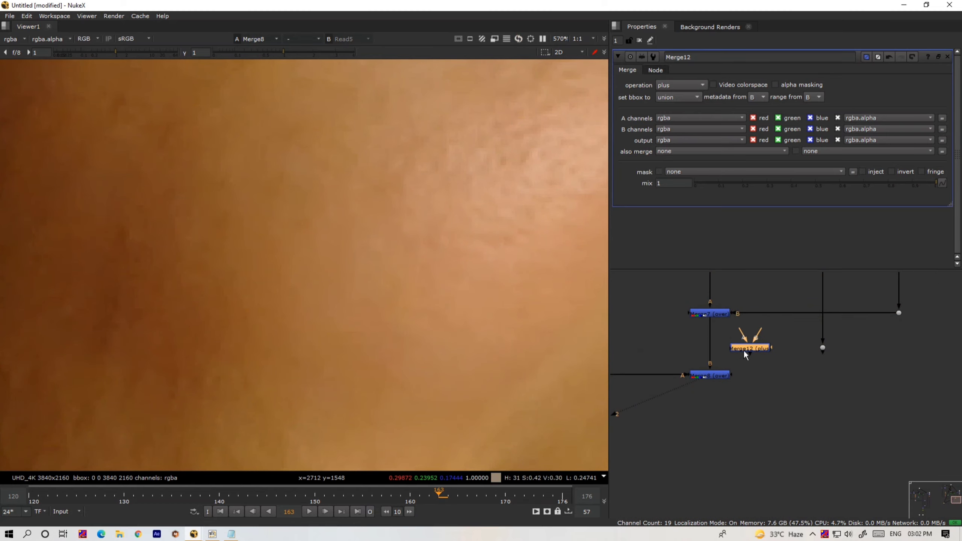
drag(743, 349, 715, 379)
drag(697, 417, 822, 348)
drag(704, 436, 713, 433)
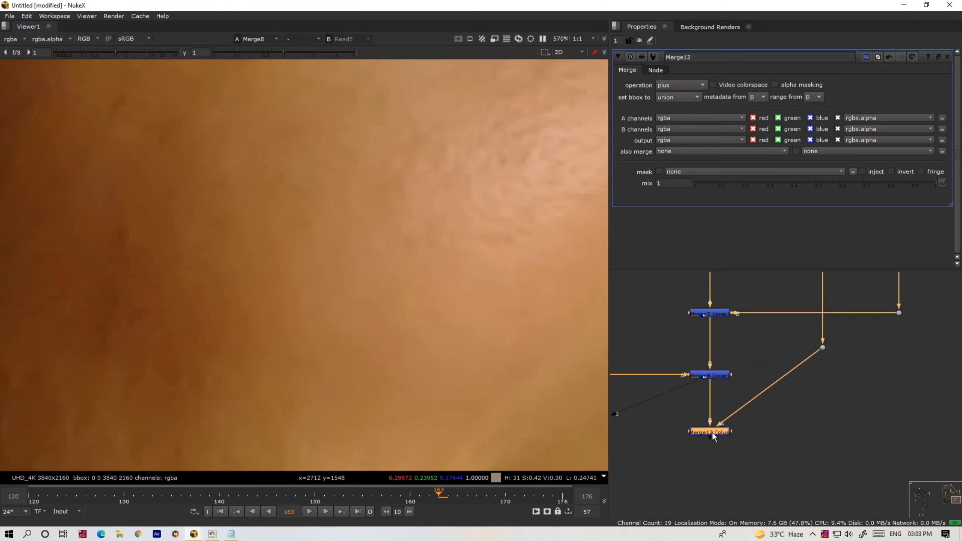
key(1)
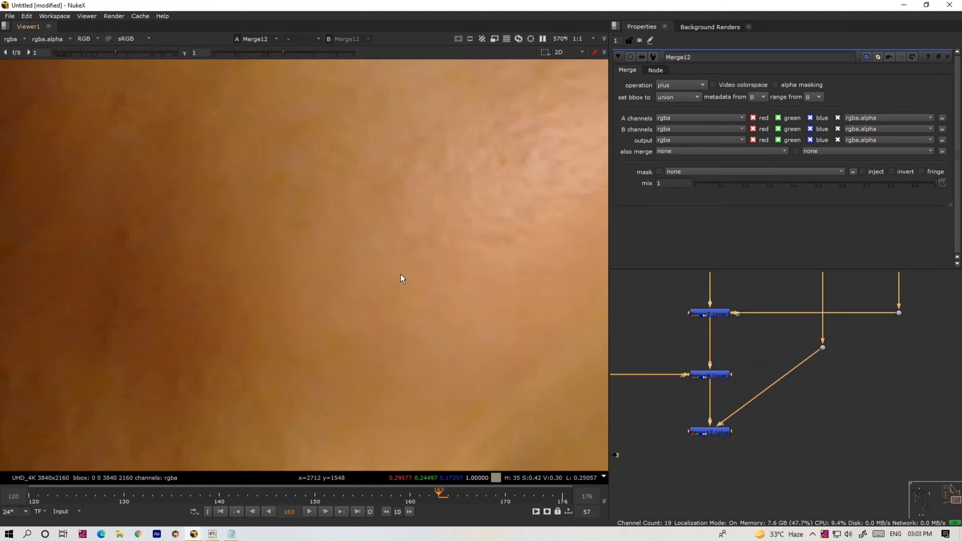
Inspect the Merge12 result around the nose and eyes, and display the Read5 plate over the same area
scroll(401, 275, down, 11)
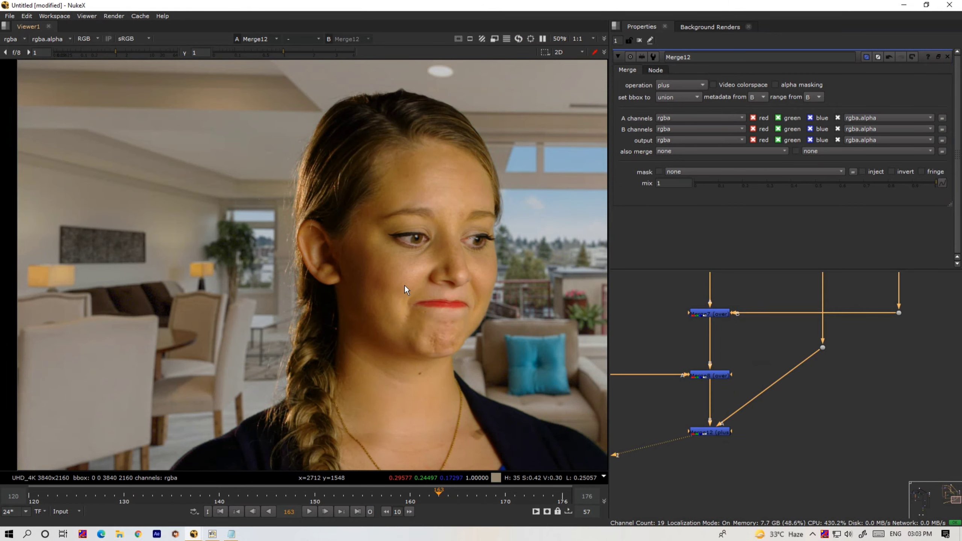
scroll(405, 286, up, 8)
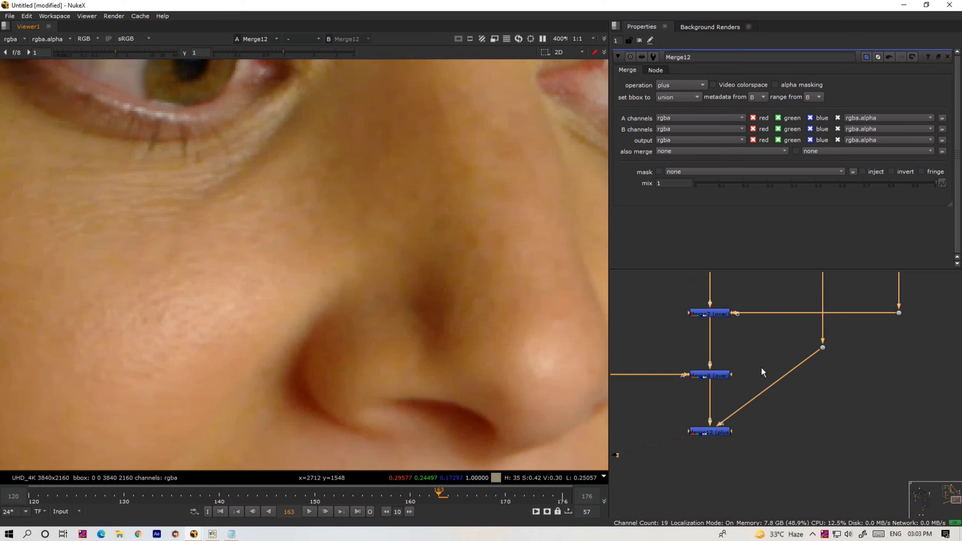
scroll(776, 383, down, 4)
scroll(714, 308, up, 1)
middle_drag(716, 307, 714, 373)
click(711, 282)
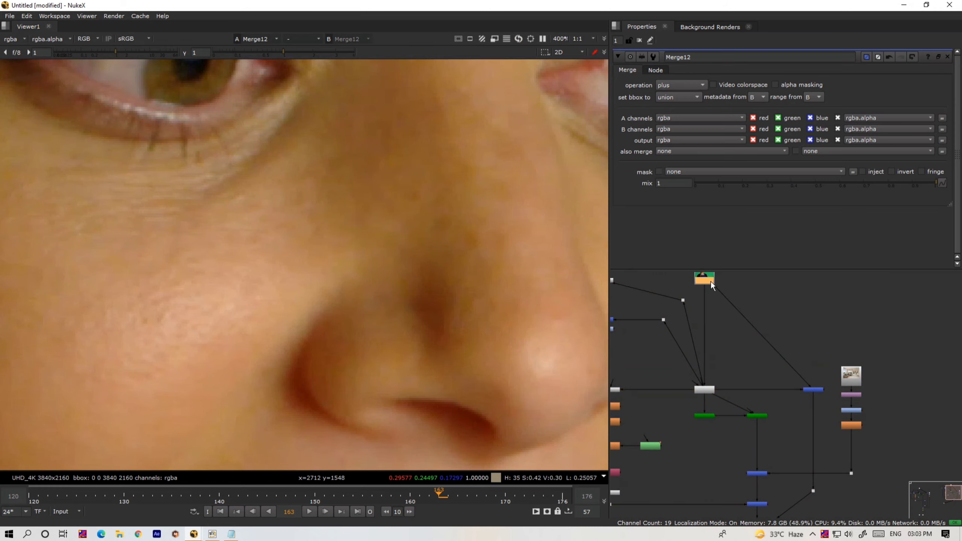
key(1)
middle_drag(764, 410, 744, 367)
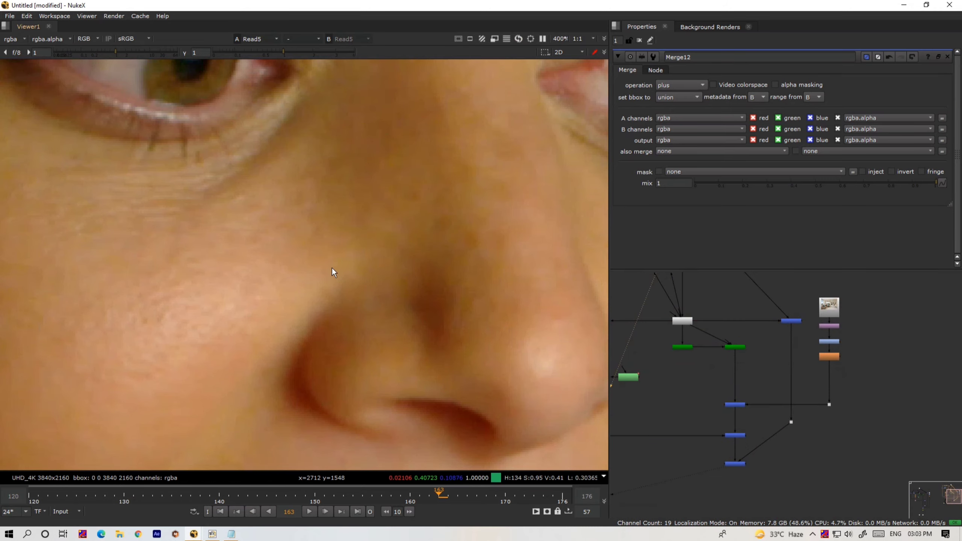
Alternate the viewer between Merge12 and Read5 to compare the grain across the face
scroll(332, 267, up, 3)
scroll(318, 257, down, 7)
key(1)
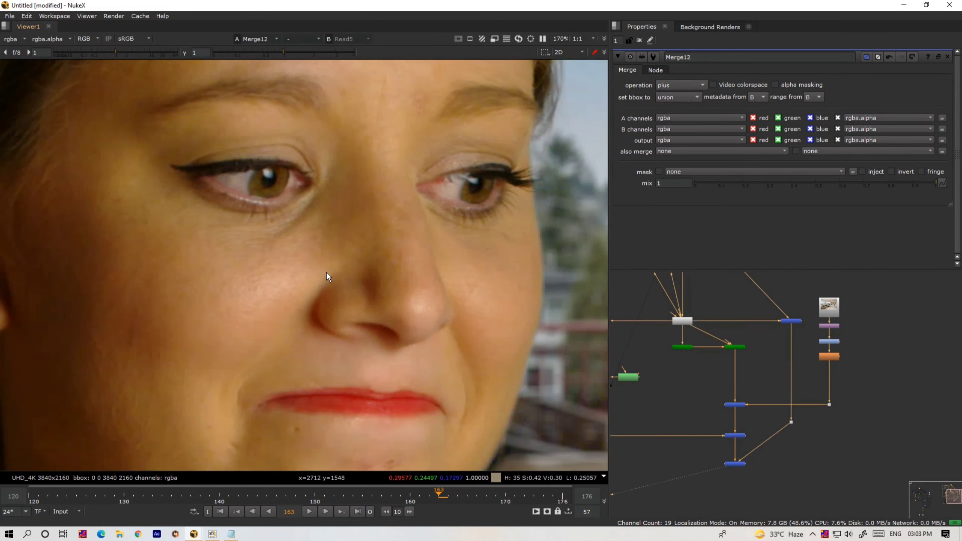
key(2)
key(1)
key(2)
key(1)
scroll(418, 306, down, 5)
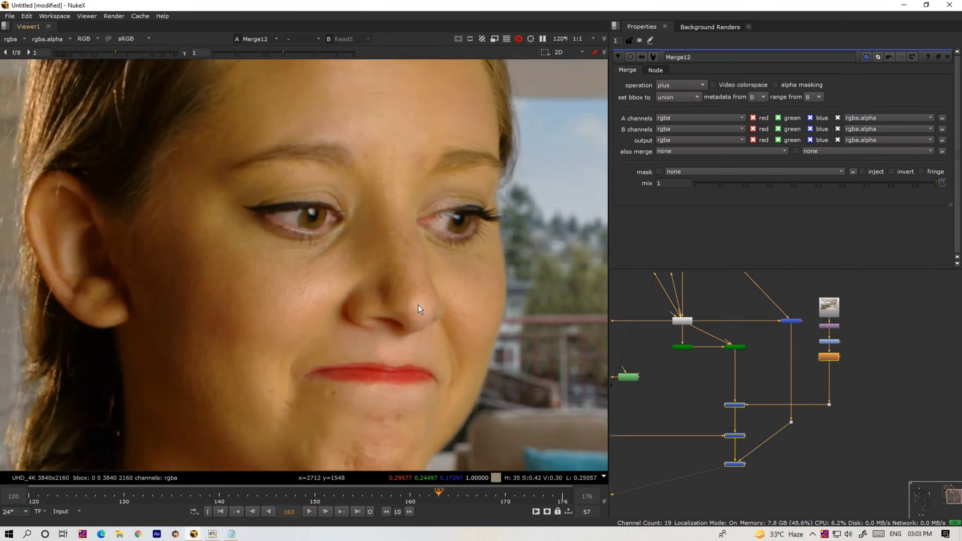
Bring the grain dot level with Merge12 and add a Reformat node below the merge
scroll(793, 395, up, 4)
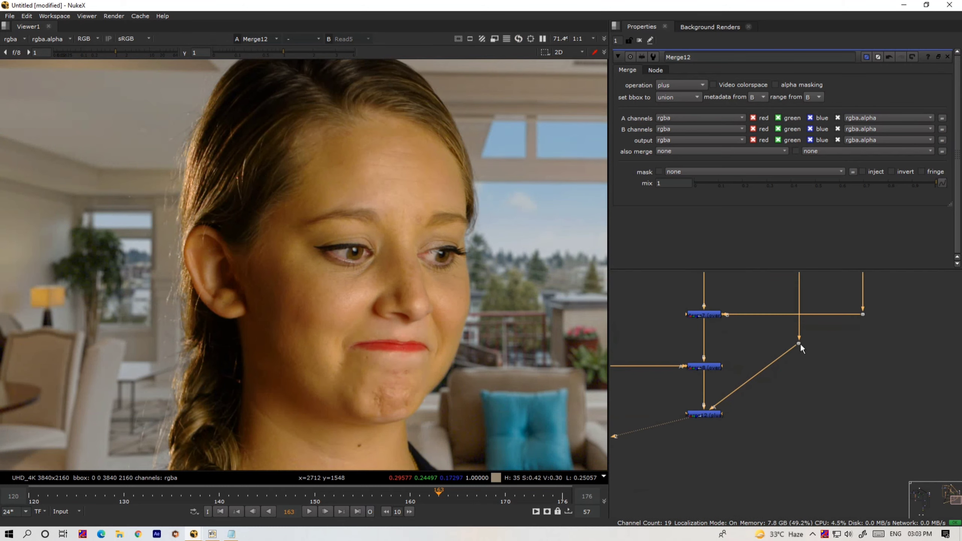
drag(799, 343, 798, 414)
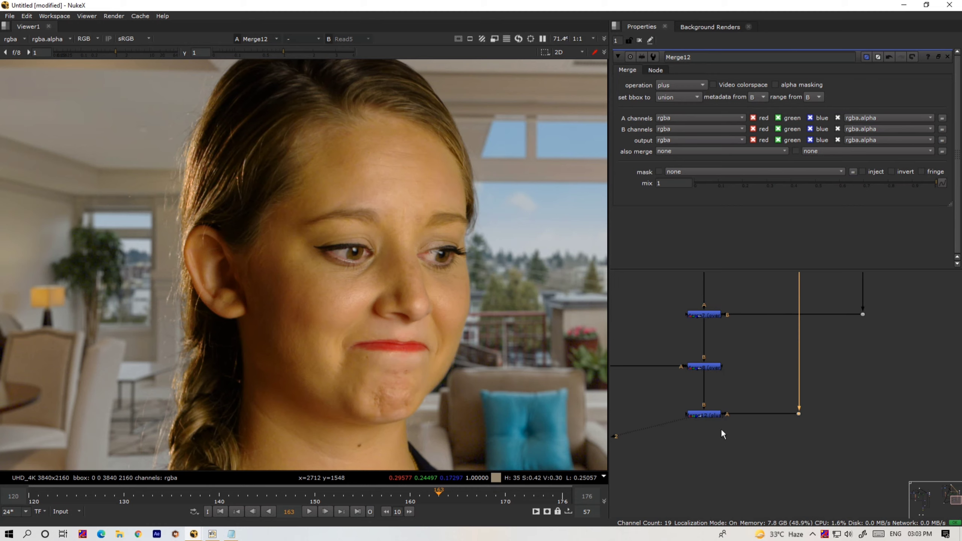
click(704, 416)
key(Tab)
text(re)
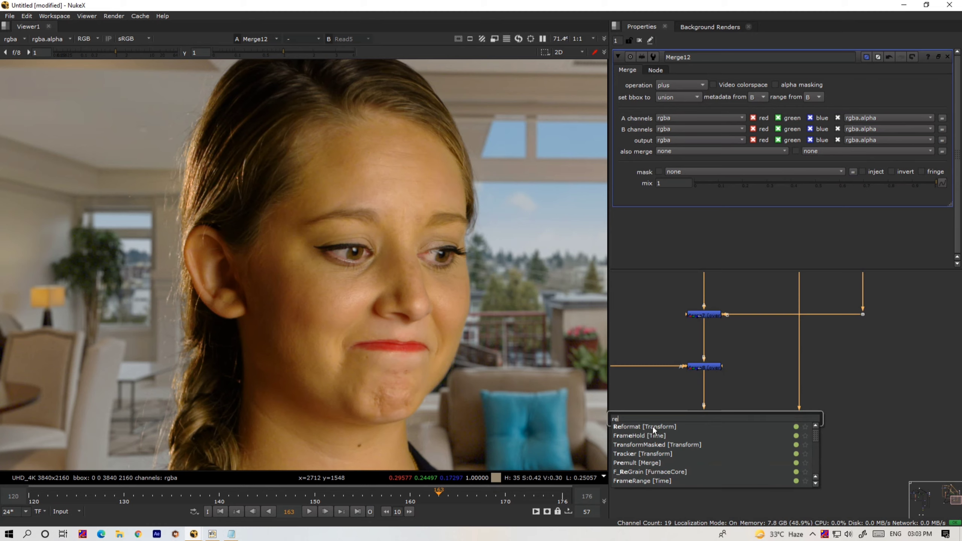
click(650, 427)
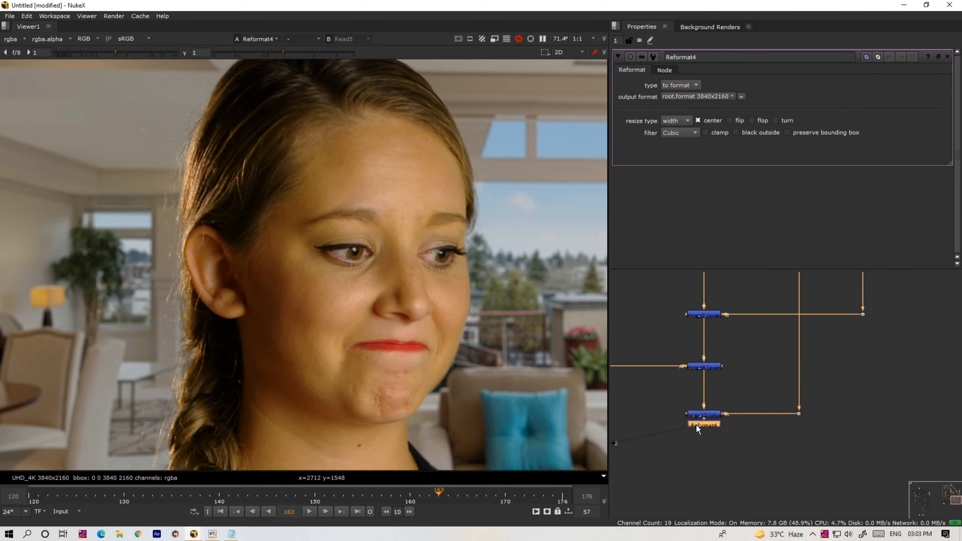
drag(699, 424, 702, 460)
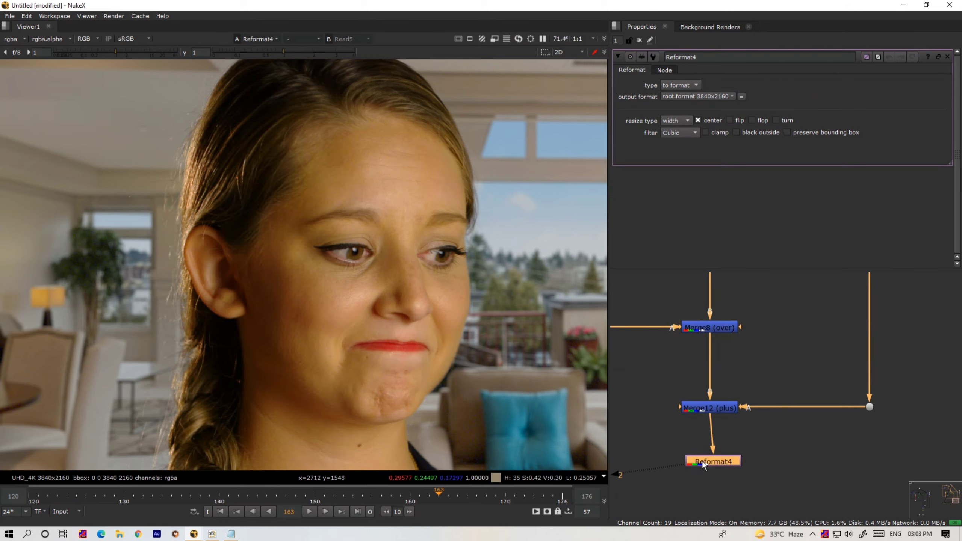
Add a Write node after Reformat4 and line both nodes up vertically under Merge12
key(w)
drag(716, 518, 716, 519)
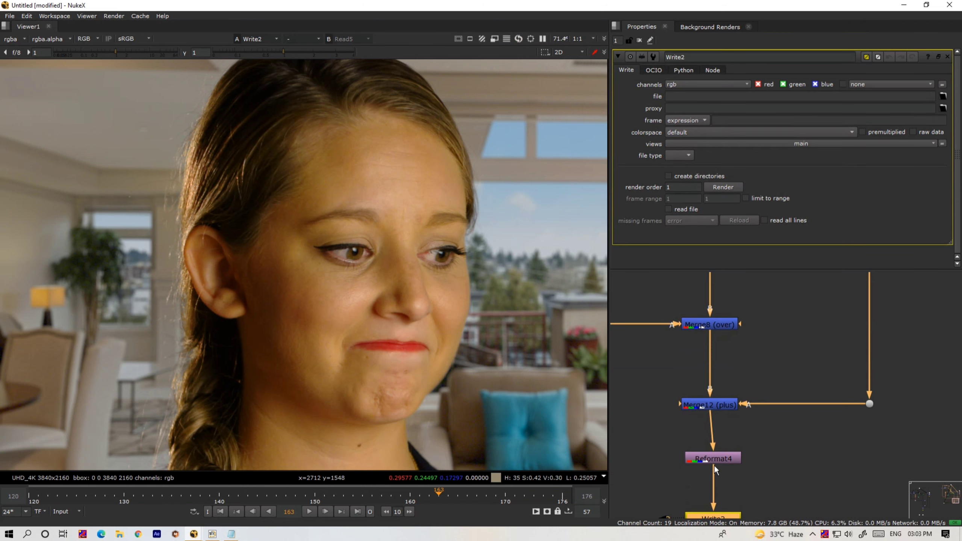
drag(713, 465, 708, 460)
middle_drag(716, 480, 710, 432)
drag(714, 470, 710, 469)
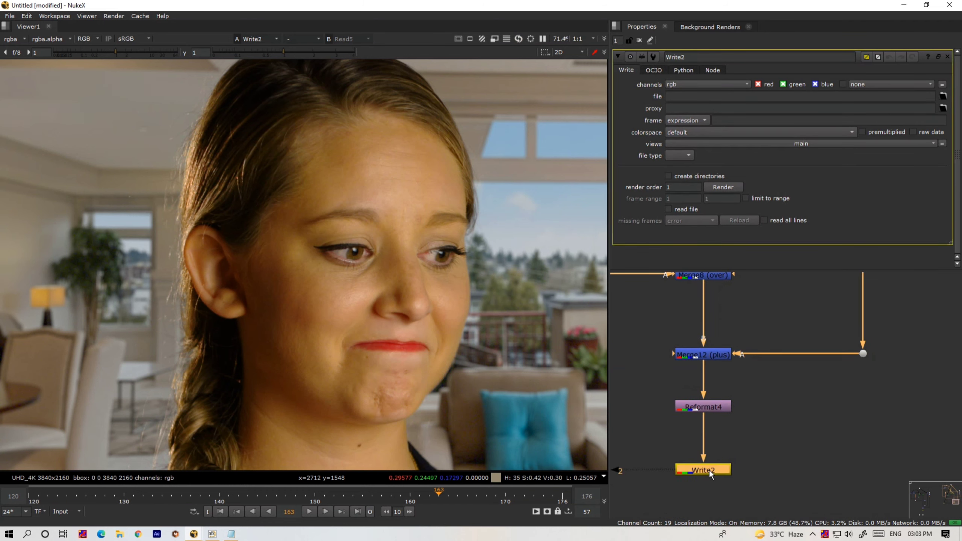
Compare the grain on the background pillow and chair in the Write2 output with the Read5 green screen
scroll(737, 394, down, 4)
scroll(556, 291, down, 3)
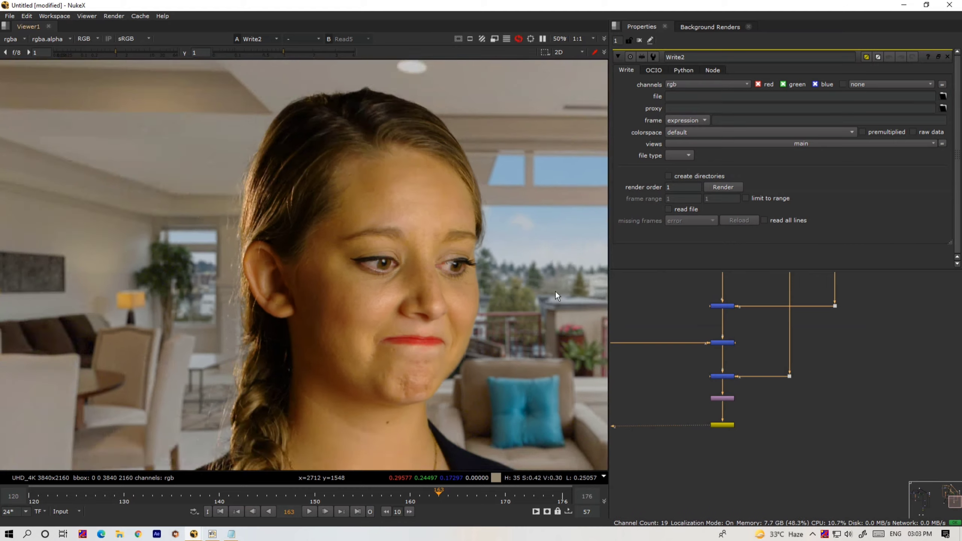
scroll(505, 327, up, 6)
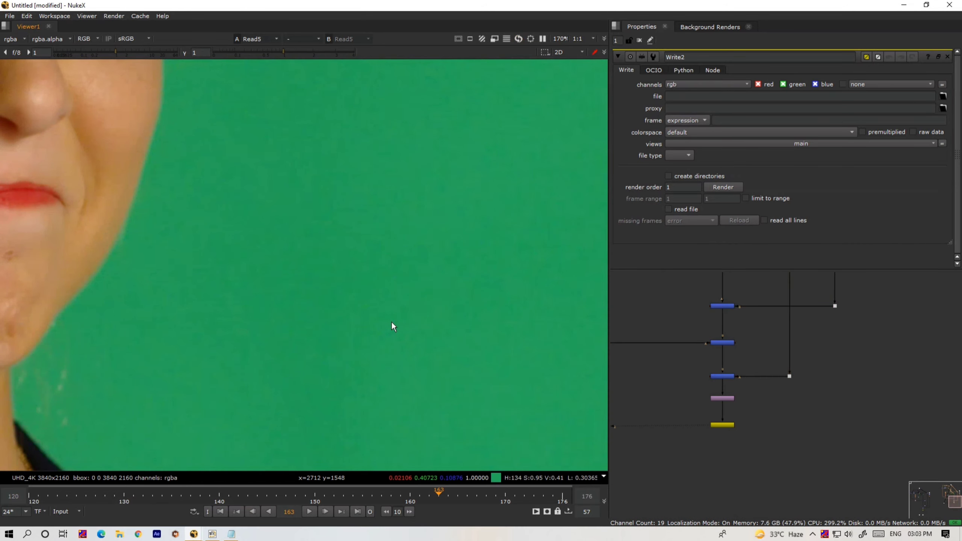
scroll(177, 366, up, 4)
scroll(210, 241, down, 2)
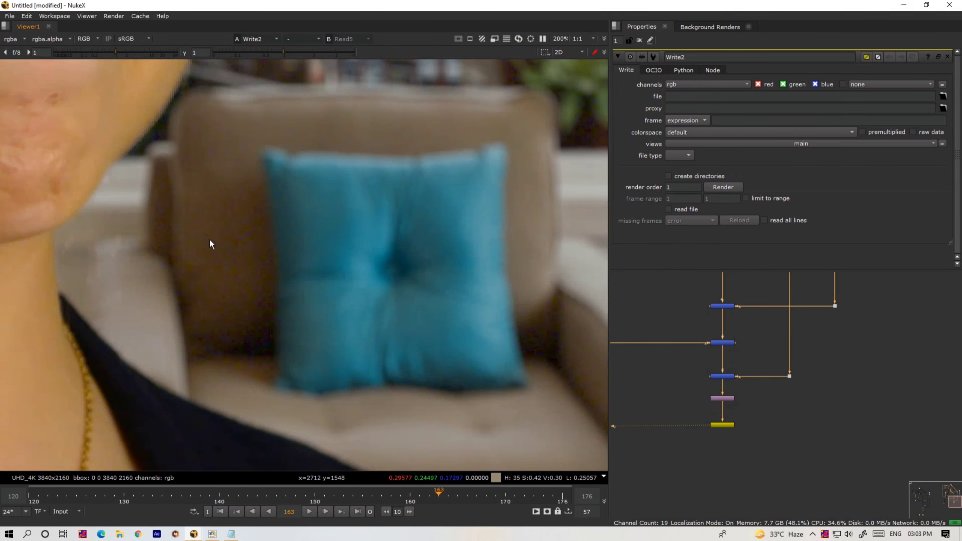
Add an Invert node beside the main branch above Merge7 and connect its input to the green keyer node
scroll(723, 389, up, 5)
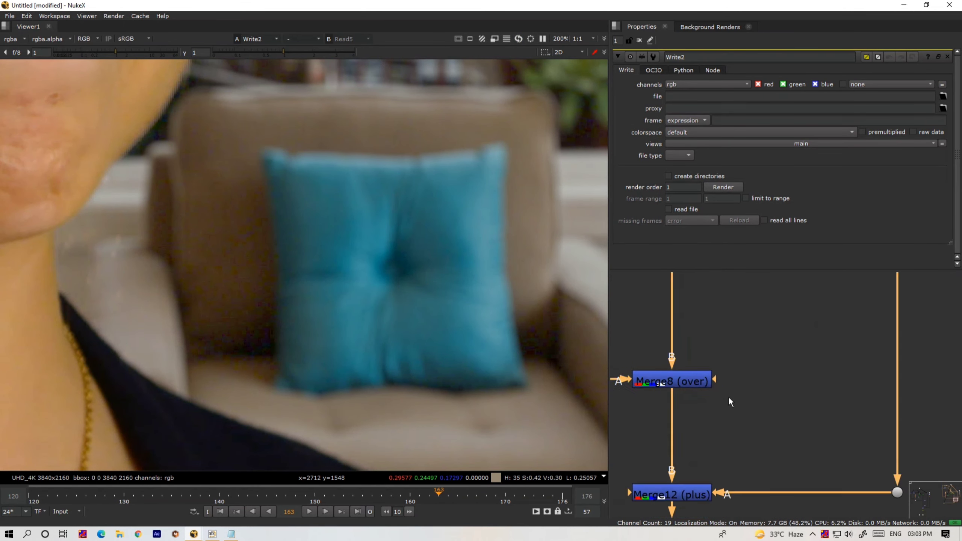
middle_drag(772, 396, 762, 487)
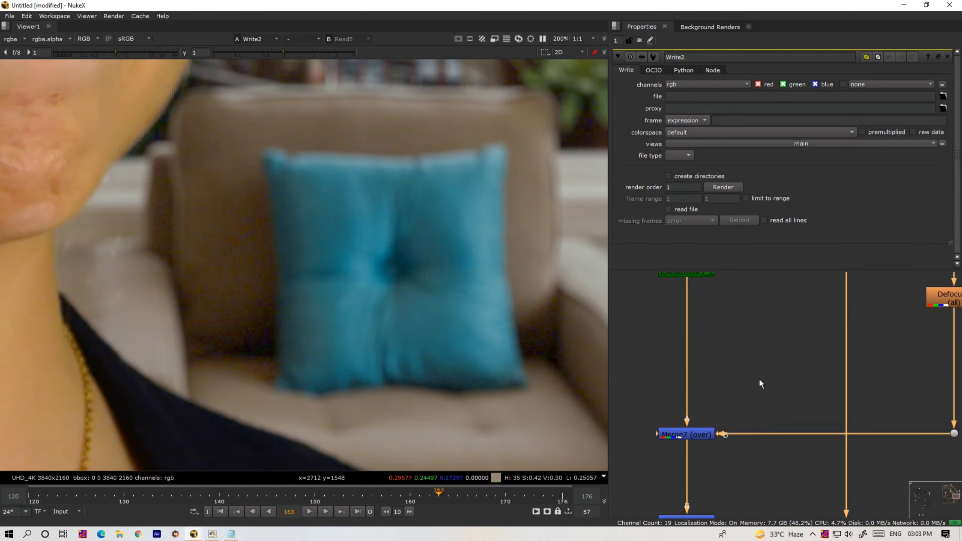
click(757, 348)
key(Tab)
text(in)
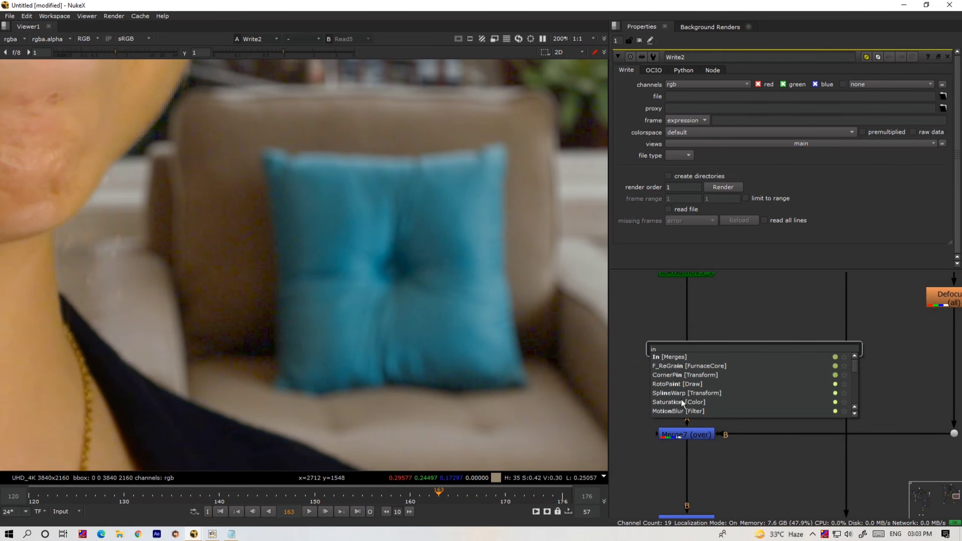
text(ve)
key(Return)
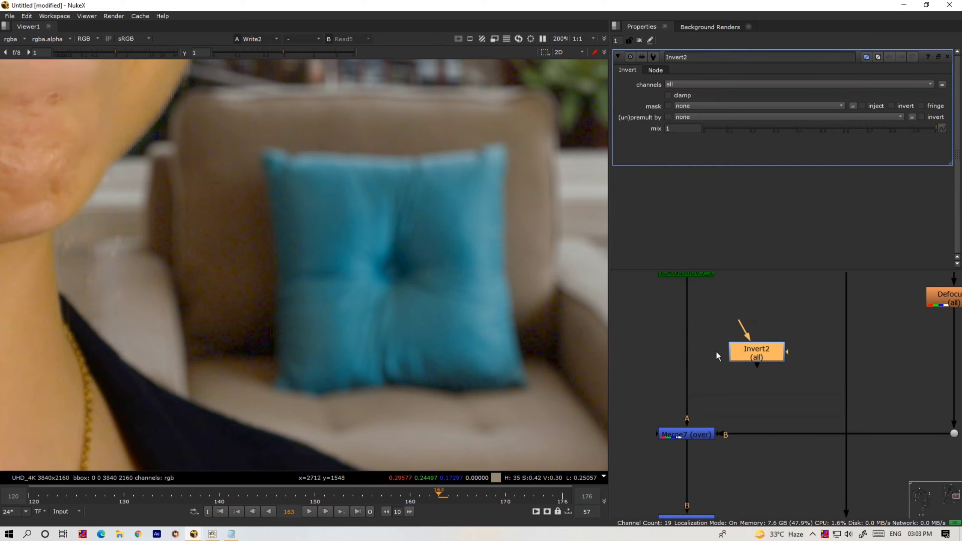
scroll(747, 333, down, 5)
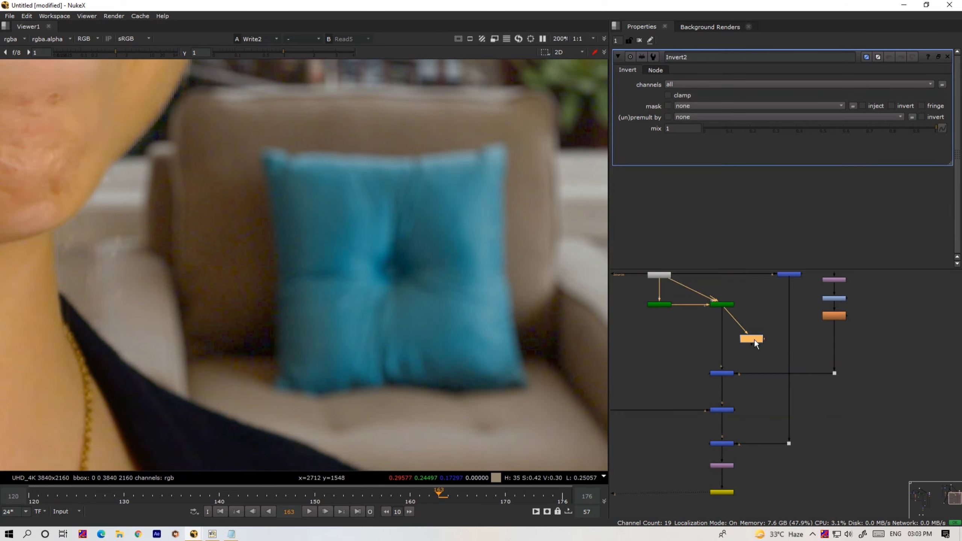
scroll(755, 340, up, 3)
drag(758, 332, 774, 318)
click(761, 372)
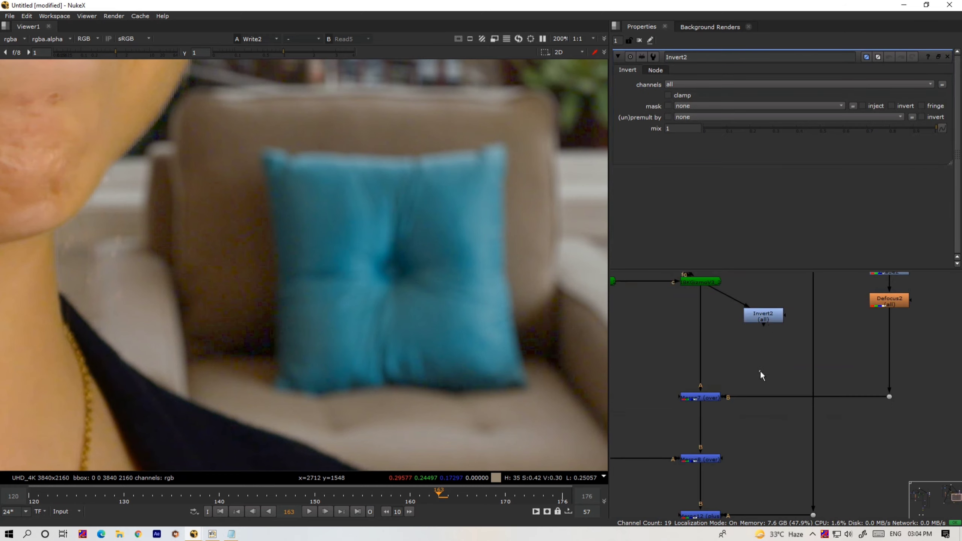
Add a Multiply math node below Invert2 and connect its mask input to Invert2
key(m)
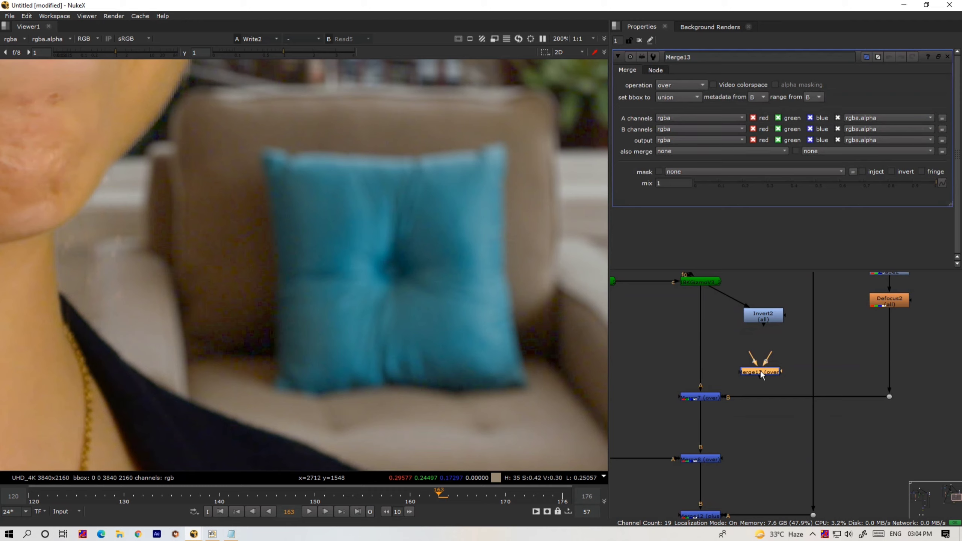
key(Delete)
key(Tab)
text(mlul)
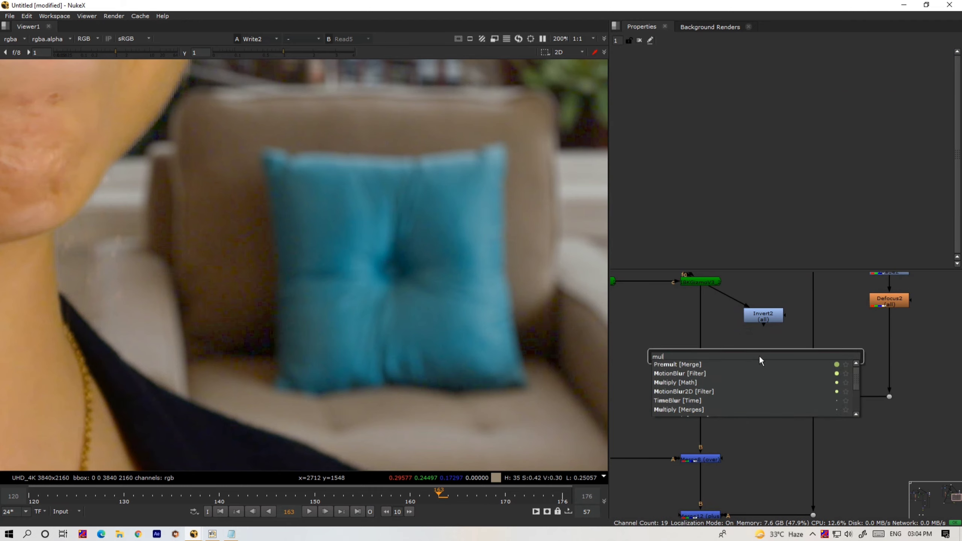
click(681, 375)
scroll(749, 363, up, 3)
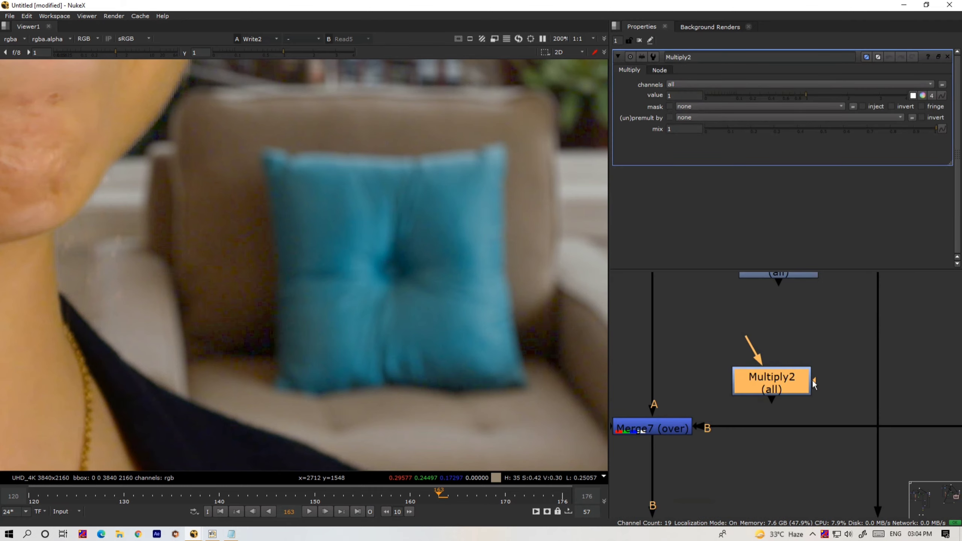
drag(810, 379, 781, 275)
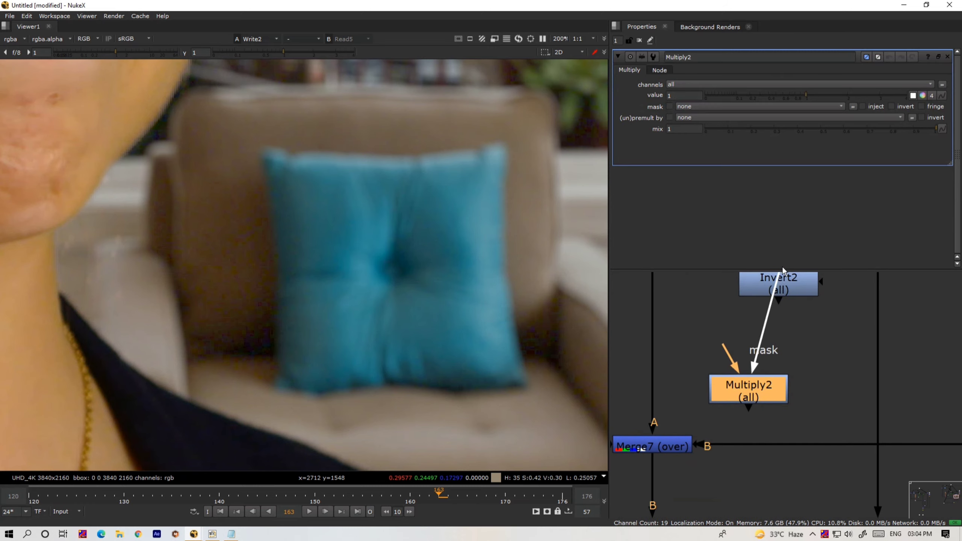
Insert Multiply2 on Merge7's B connection, test values such as 0.86, 1.04 and 0.62, and reset the value to 1
drag(771, 379, 795, 445)
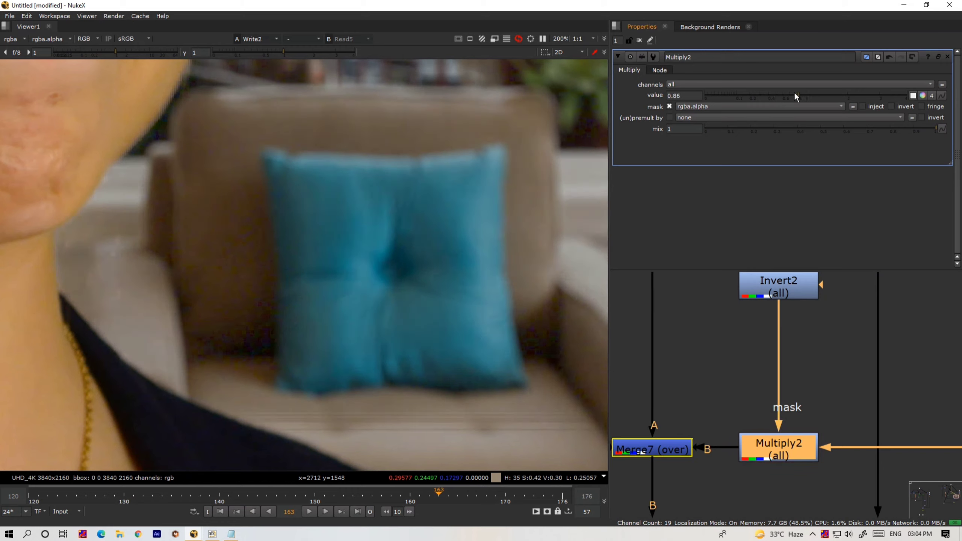
drag(794, 92, 807, 107)
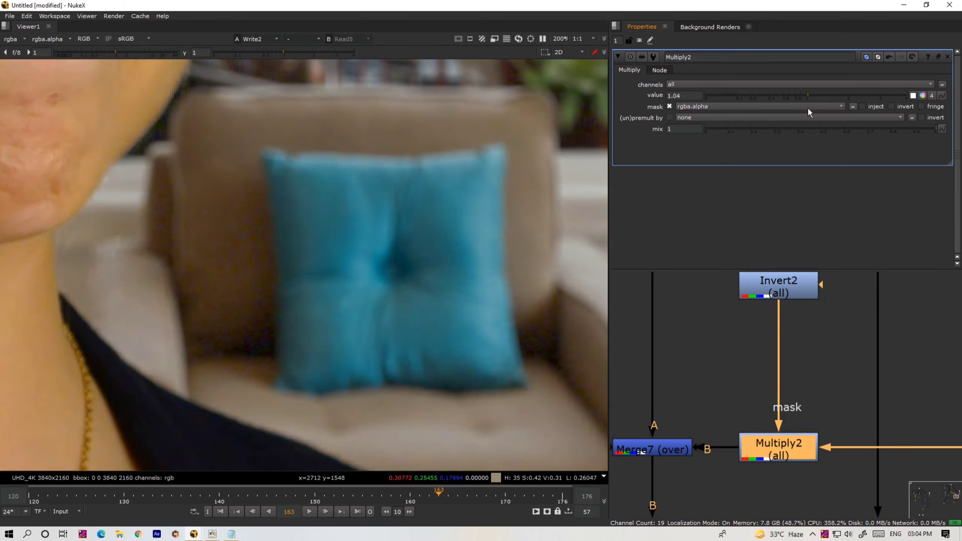
ctrl+click(815, 95)
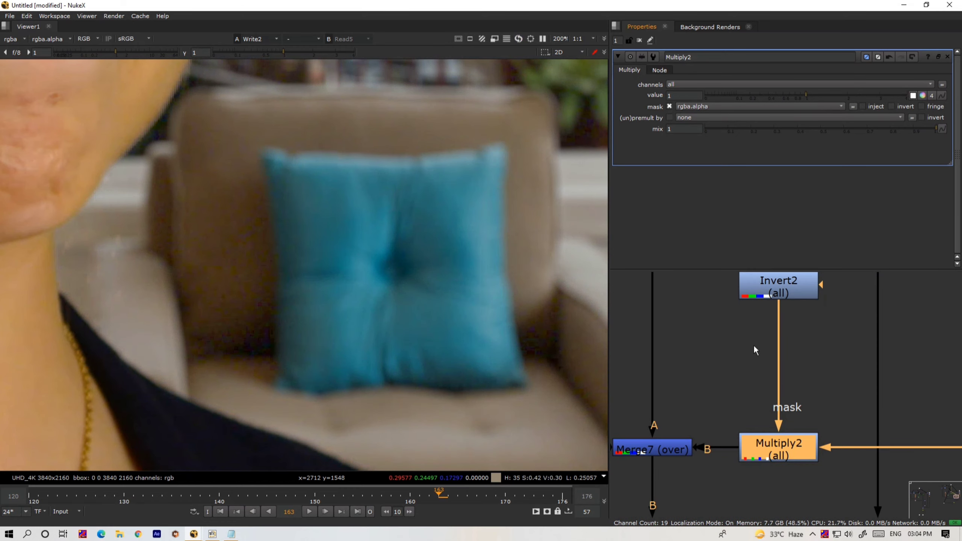
scroll(737, 308, down, 4)
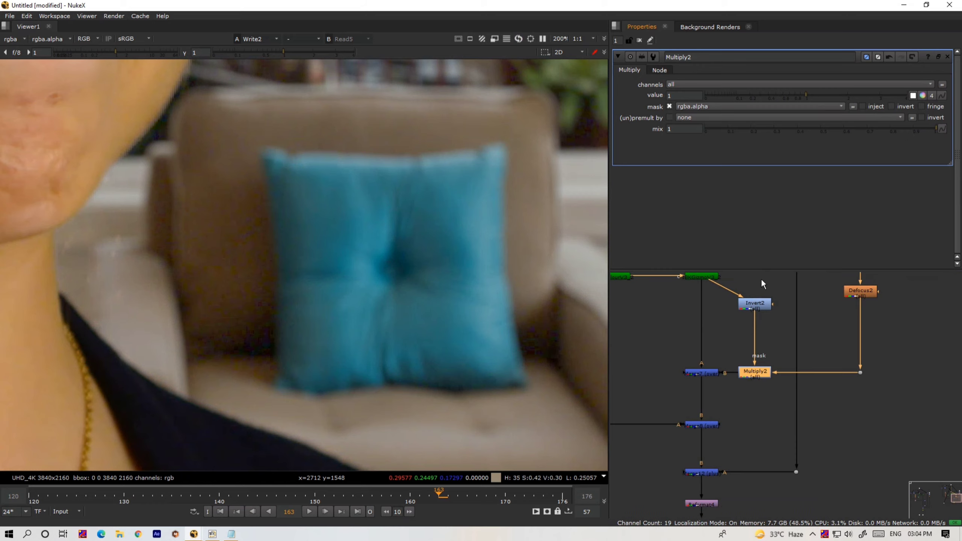
drag(805, 96, 786, 94)
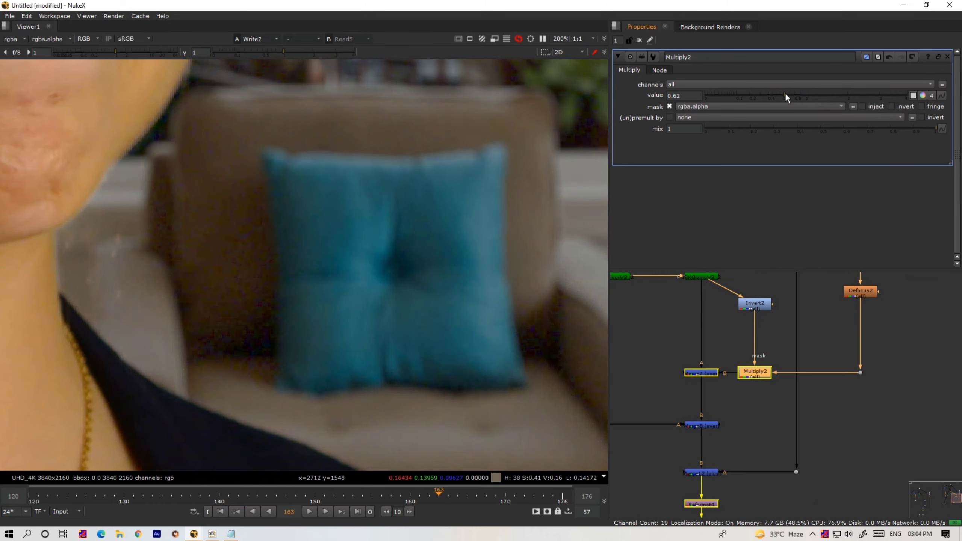
ctrl+click(805, 92)
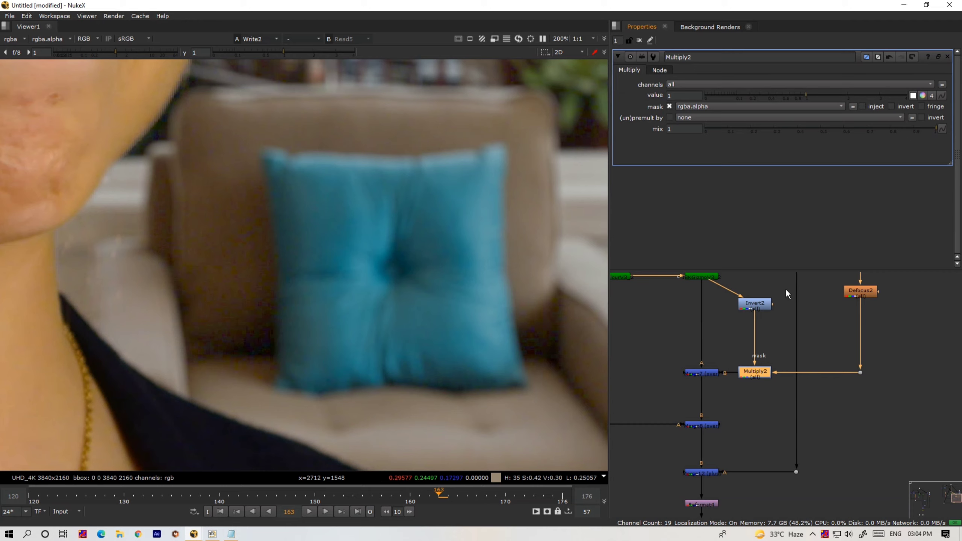
Detach Invert2 and Multiply2 from the background branch and insert Multiply2 on Merge12's A connection, with Invert2 placed above it
drag(785, 289, 728, 396)
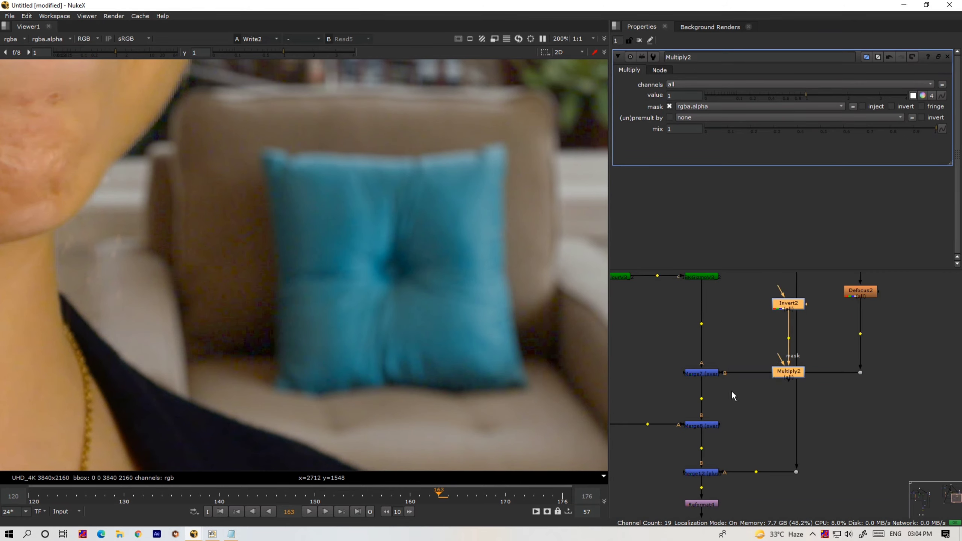
drag(799, 301, 770, 416)
drag(761, 481, 746, 474)
scroll(757, 392, down, 2)
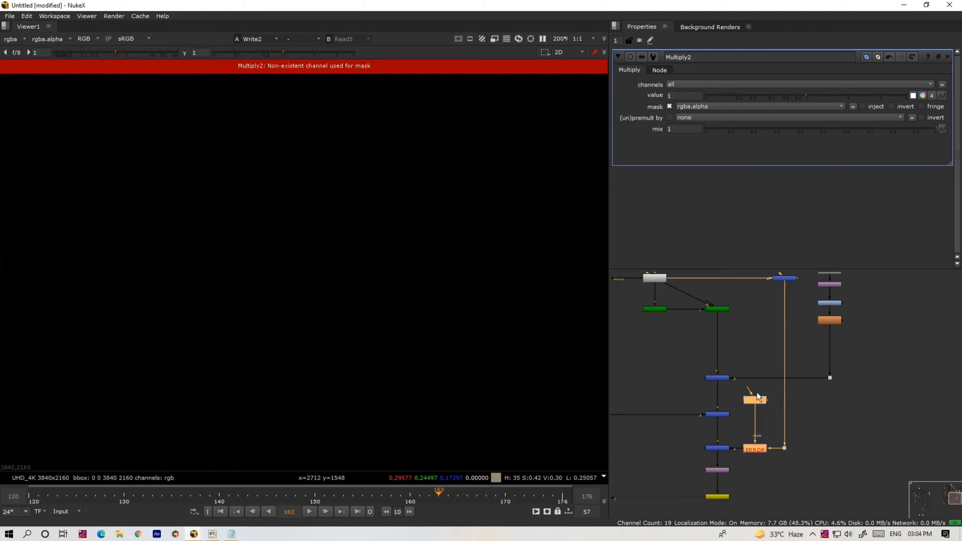
drag(750, 389, 753, 416)
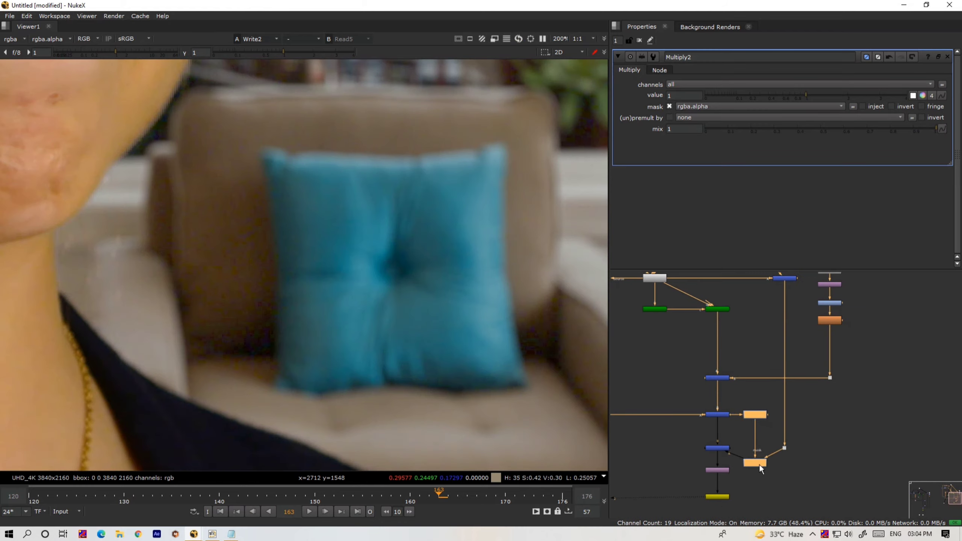
drag(759, 465, 759, 451)
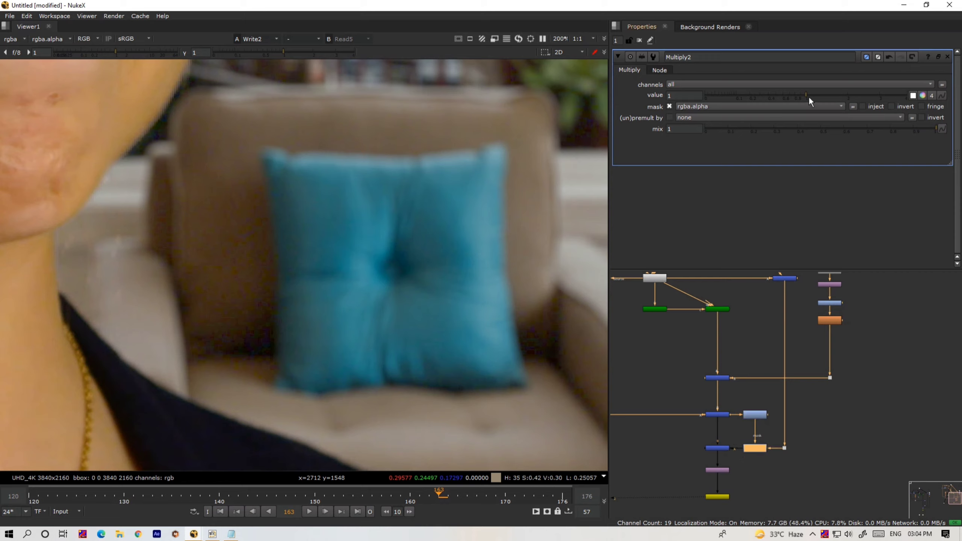
Set the Multiply2 value to 0.97 and view the Merge12 output
mouse_move(808, 97)
mouse_down()
mouse_move(762, 92)
mouse_move(804, 97)
mouse_up()
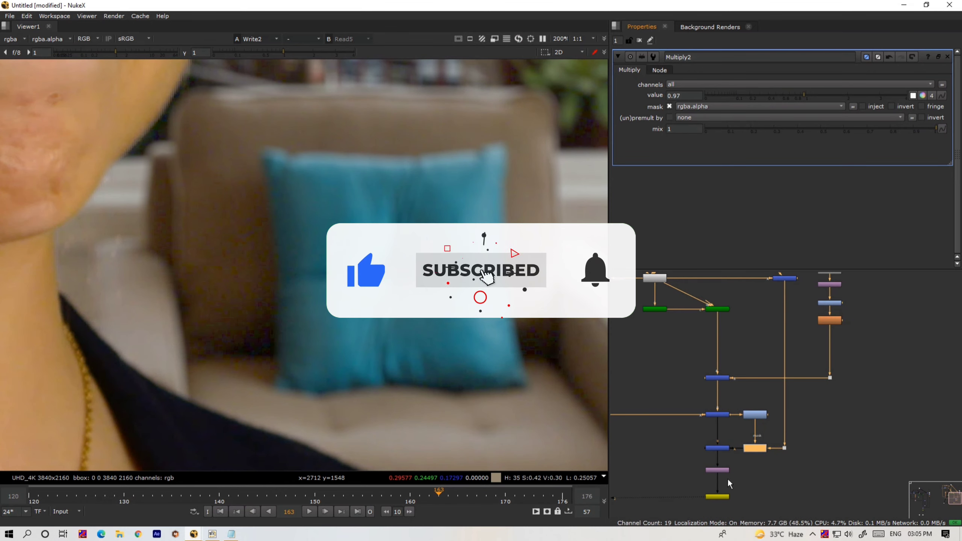
middle_drag(752, 416, 759, 366)
scroll(758, 367, up, 1)
click(775, 325)
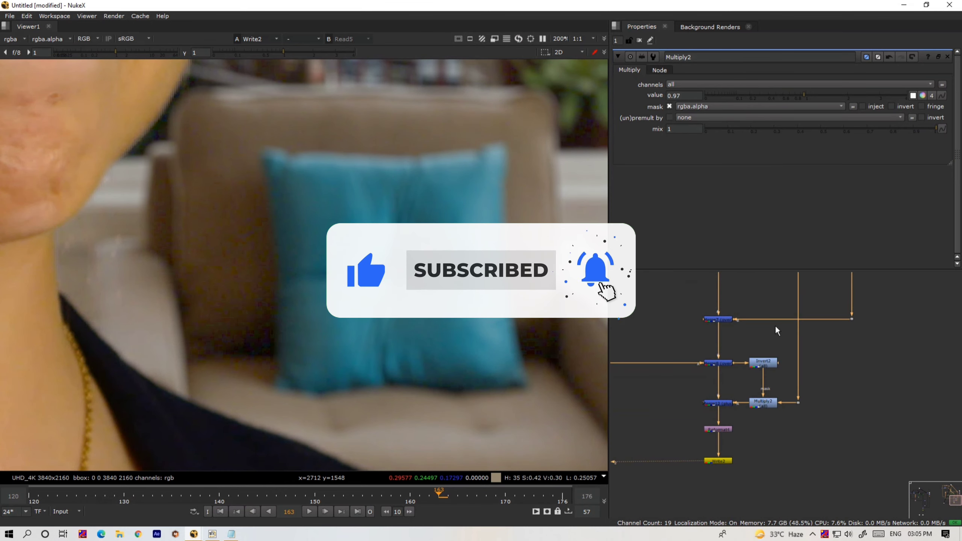
click(723, 405)
key(2)
click(752, 333)
click(803, 96)
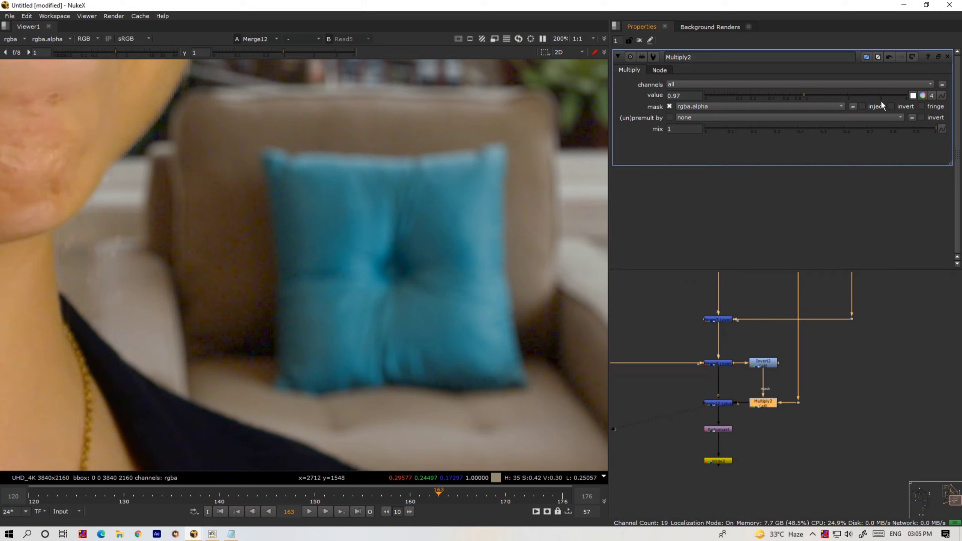
Connect Invert2's input to the green keyer node above Merge7 and raise the Multiply2 value to 4
middle_drag(740, 357, 739, 394)
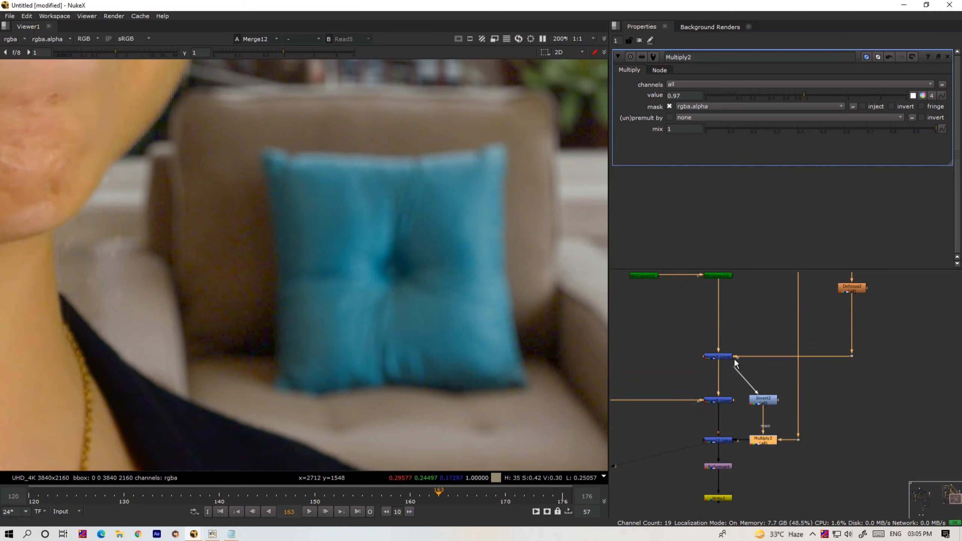
drag(733, 358, 723, 363)
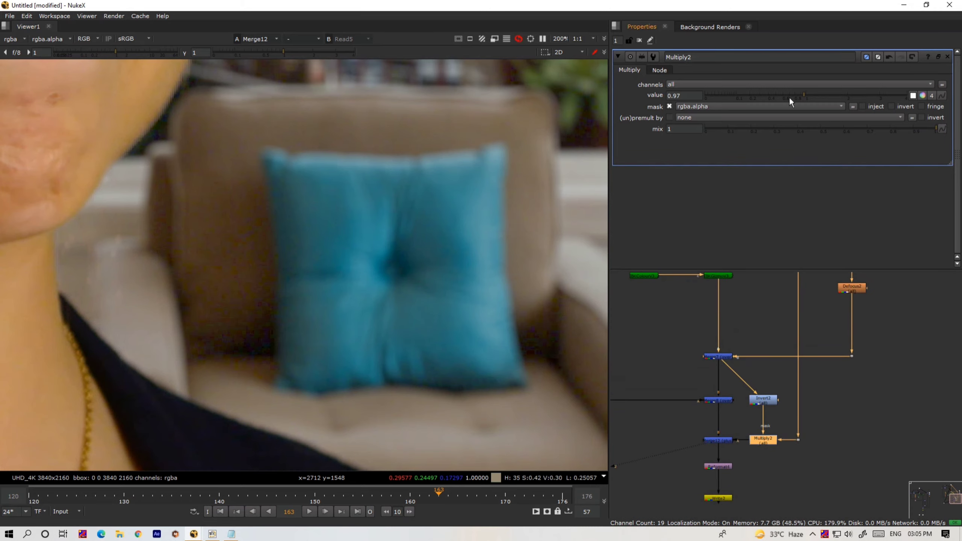
click(820, 95)
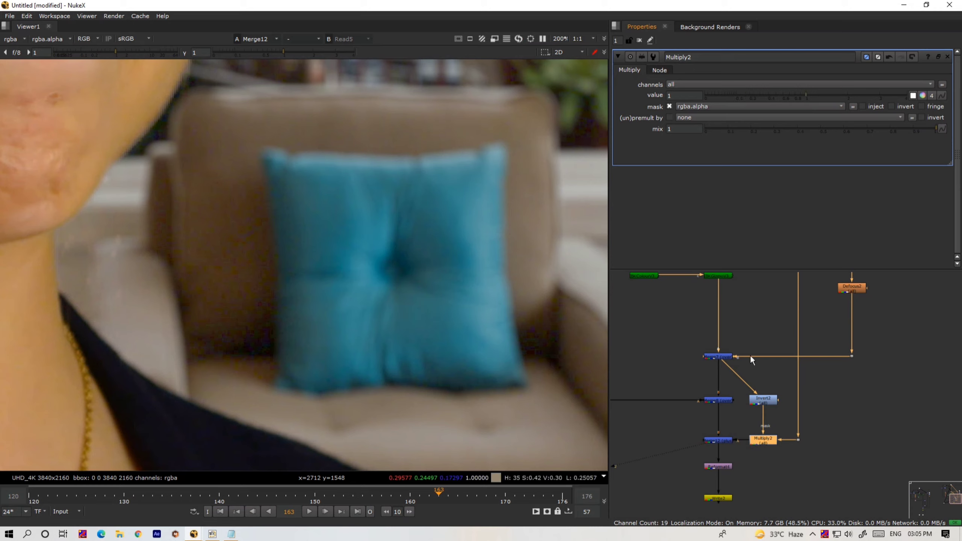
drag(728, 367, 717, 277)
click(758, 97)
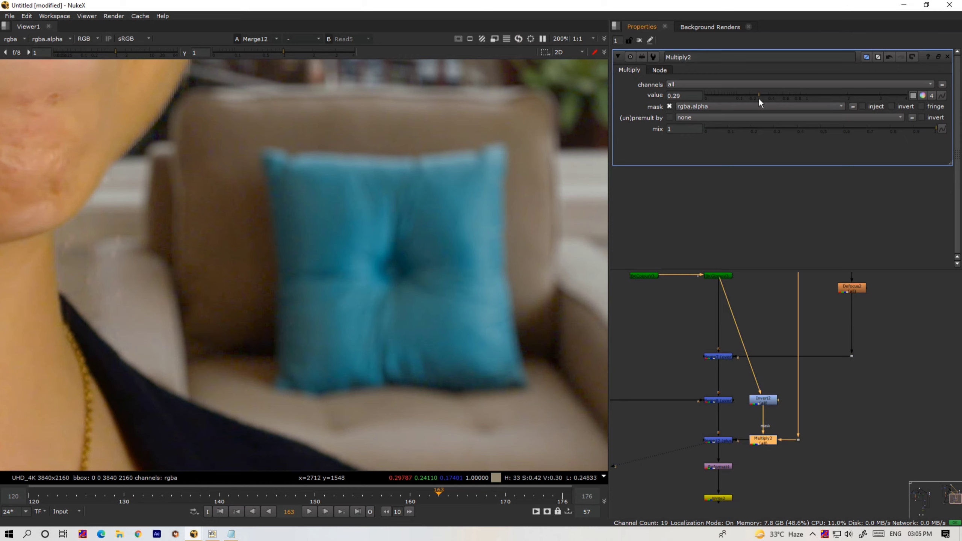
drag(758, 98, 961, 94)
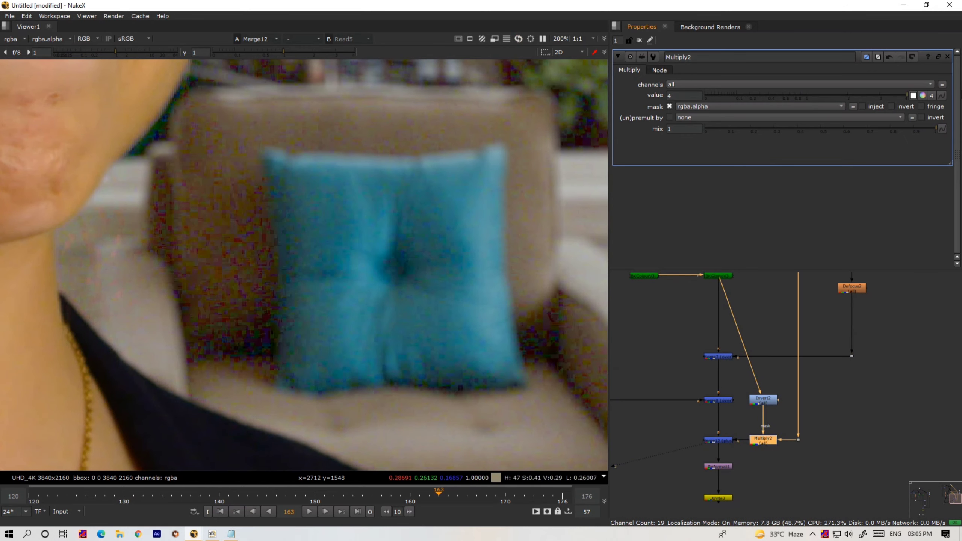
Check the grain around the chin and pillow, set the Multiply2 value to 0.74, and view the Write2 output
middle_drag(310, 326, 518, 382)
scroll(233, 187, up, 1)
scroll(561, 310, down, 3)
middle_drag(560, 311, 355, 195)
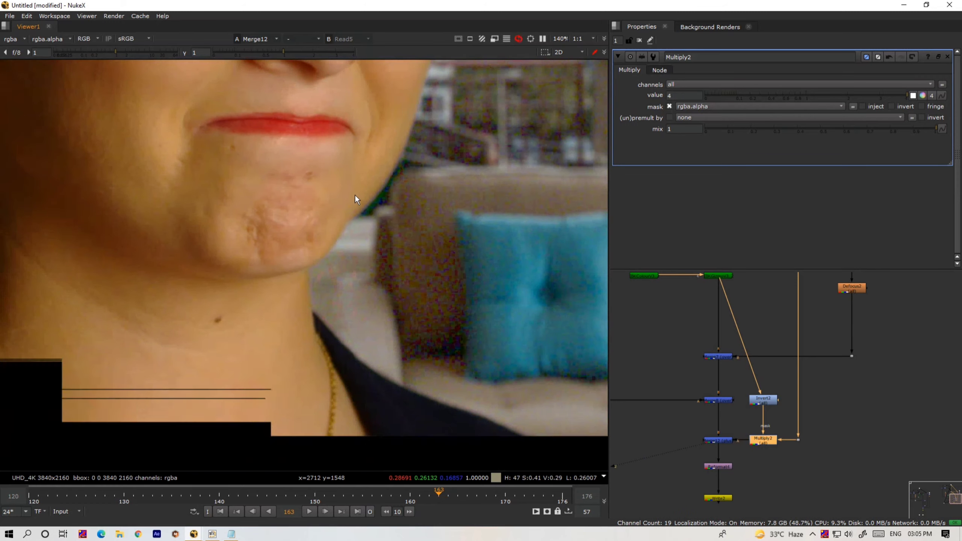
drag(879, 94, 791, 104)
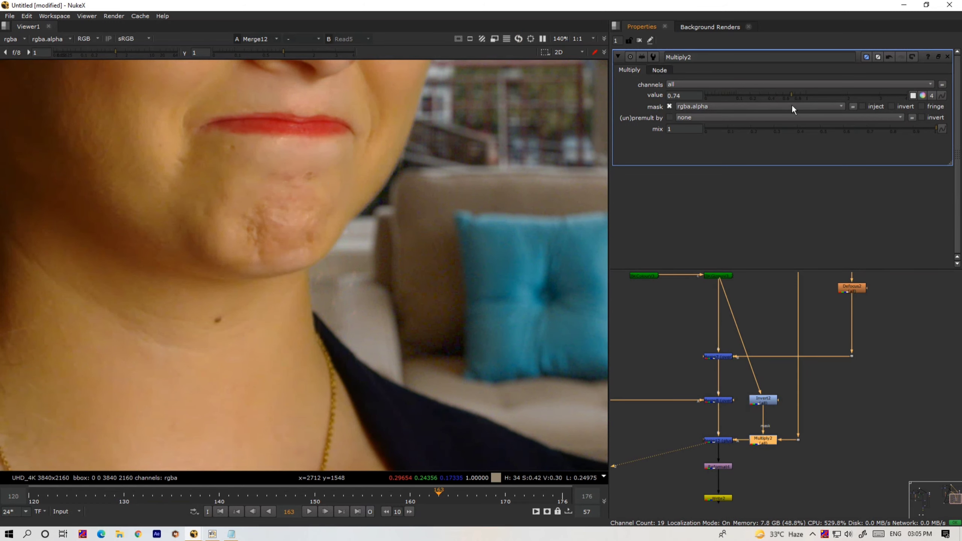
middle_drag(737, 494, 750, 449)
scroll(744, 452, up, 1)
click(740, 455)
key(2)
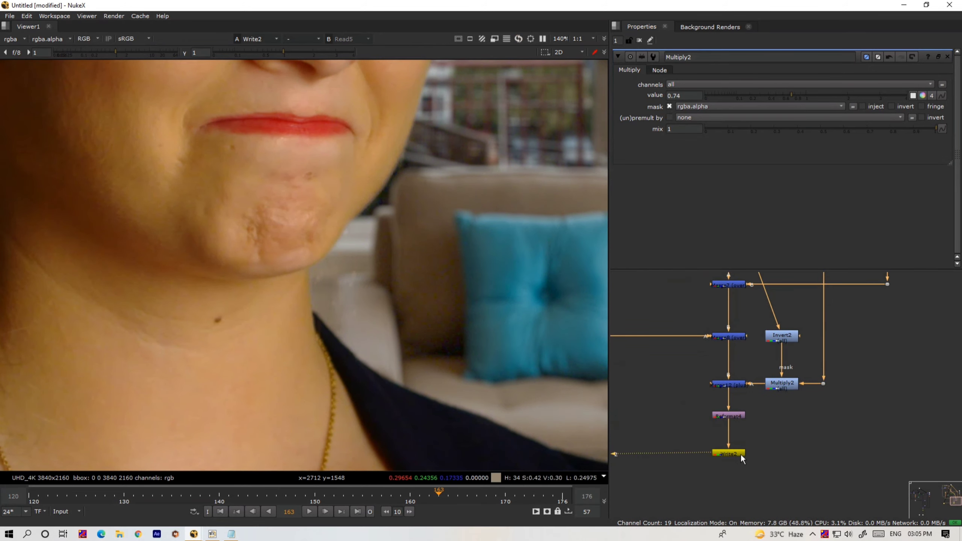
Move Invert2 up beside the green keyer node, keeping its mask connection to Multiply2
middle_drag(777, 341, 787, 420)
drag(791, 414, 788, 263)
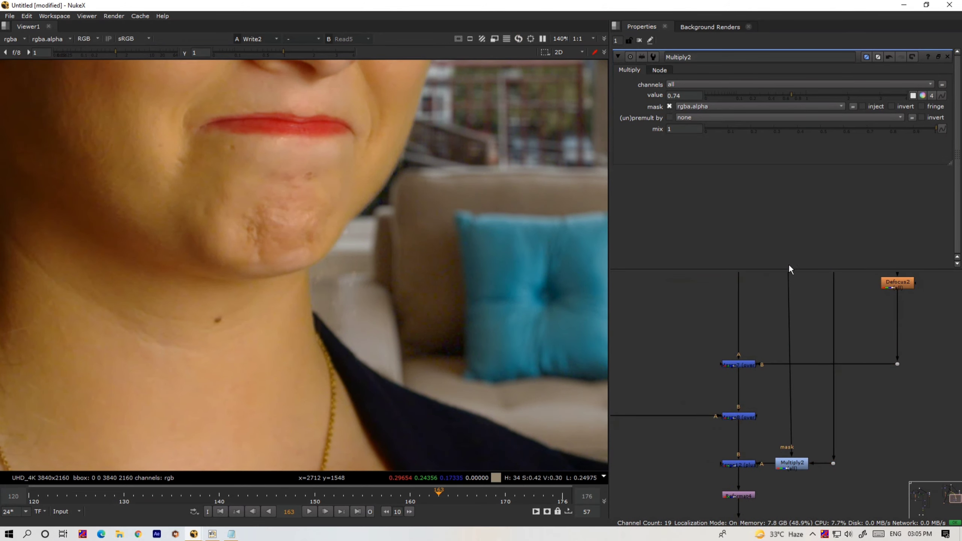
scroll(794, 288, down, 5)
scroll(793, 341, down, 1)
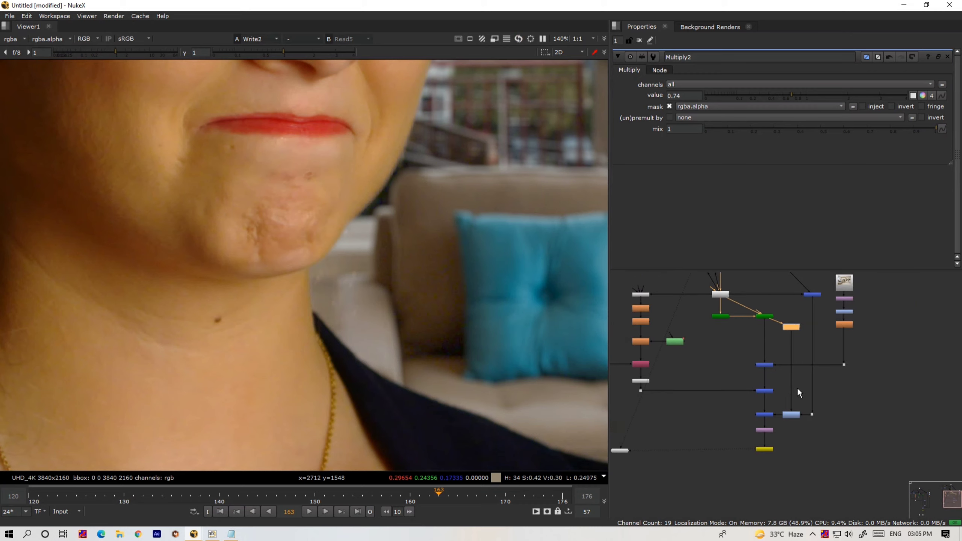
scroll(784, 455, up, 2)
Open the properties of the Write2 node
click(760, 437)
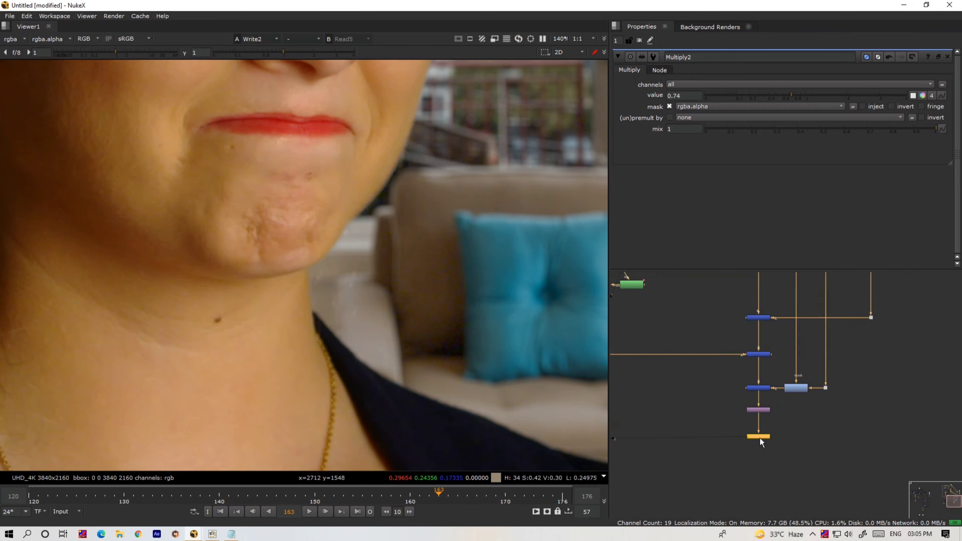
scroll(759, 437, up, 2)
double_click(759, 437)
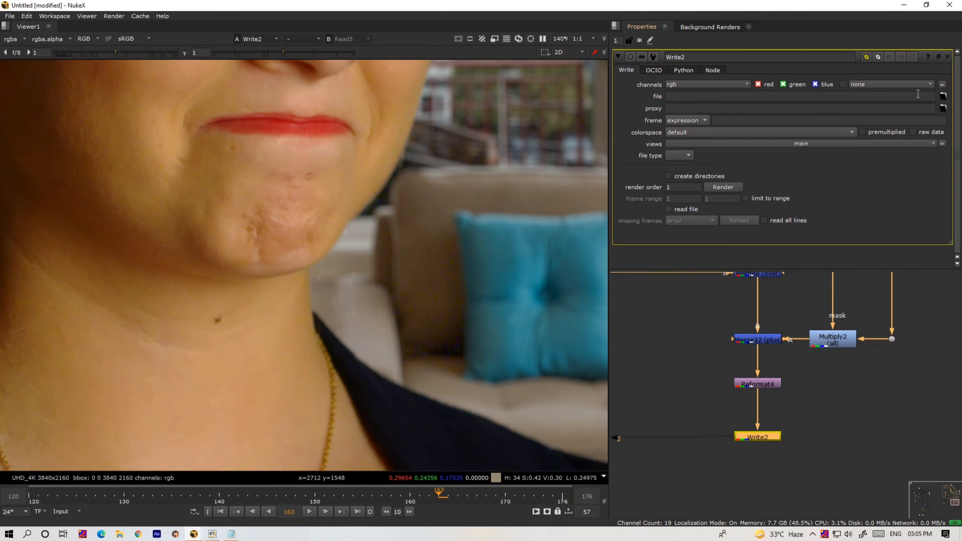
Move the two loose Read nodes from the other node tree to the empty area below Write2 and line them up
scroll(739, 446, down, 6)
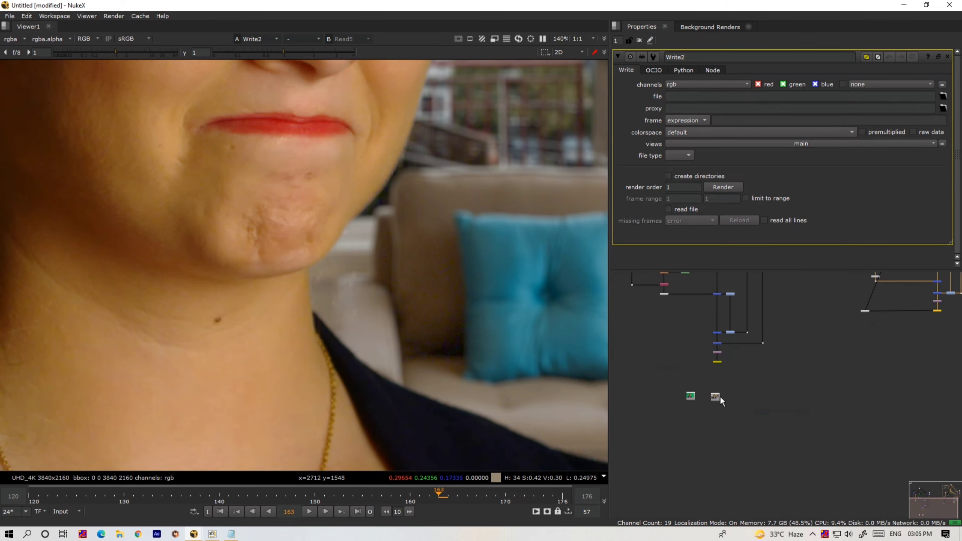
drag(718, 398, 961, 338)
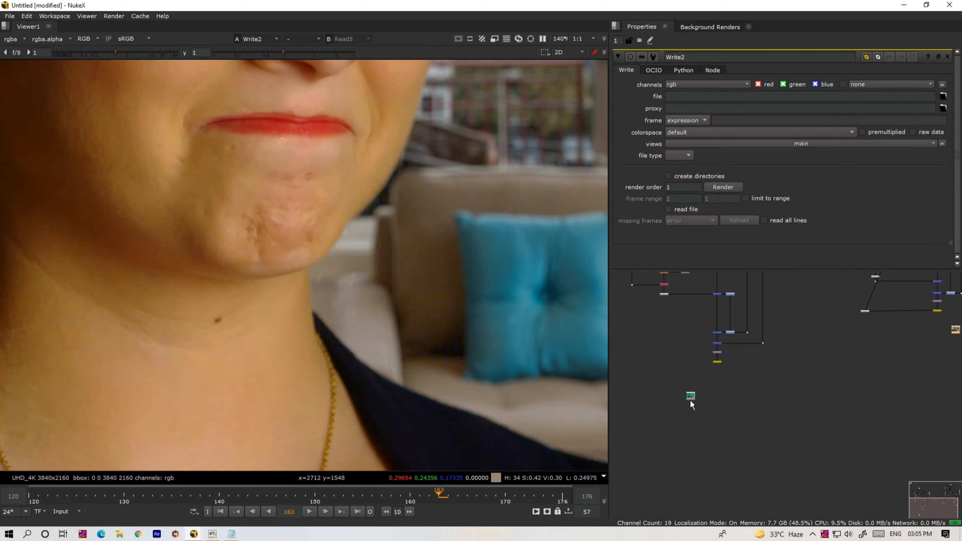
drag(690, 399, 926, 336)
middle_drag(914, 341, 783, 409)
scroll(783, 409, up, 4)
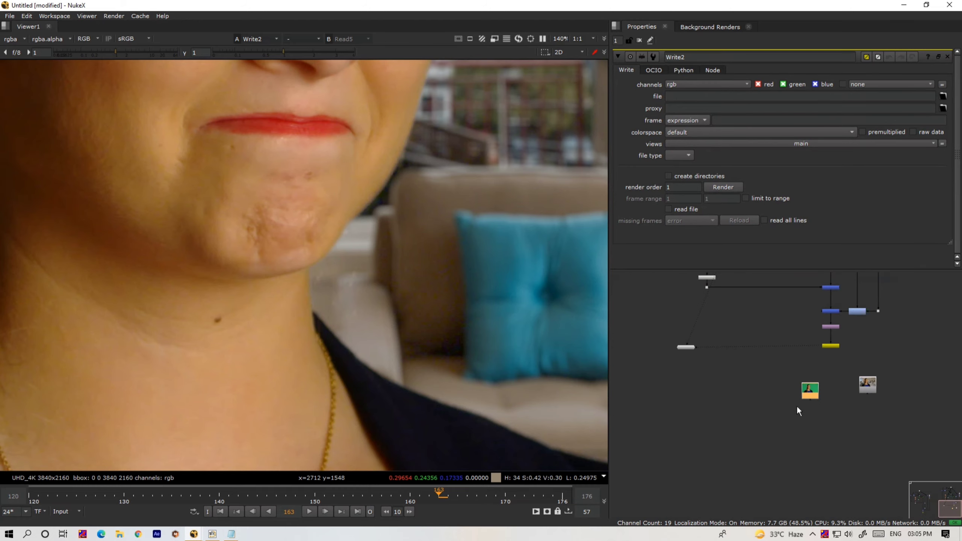
drag(806, 398, 813, 392)
drag(902, 358, 784, 420)
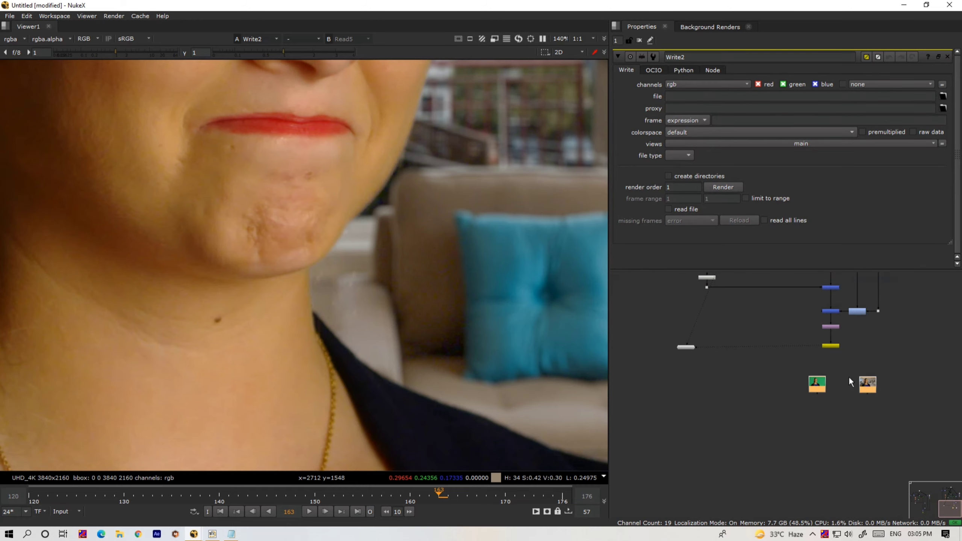
drag(863, 385, 858, 462)
Compare the Merge12 composite with the Read5 green screen, examining the full frame, the braid and clothing edges, and the hair detail
click(832, 312)
key(1)
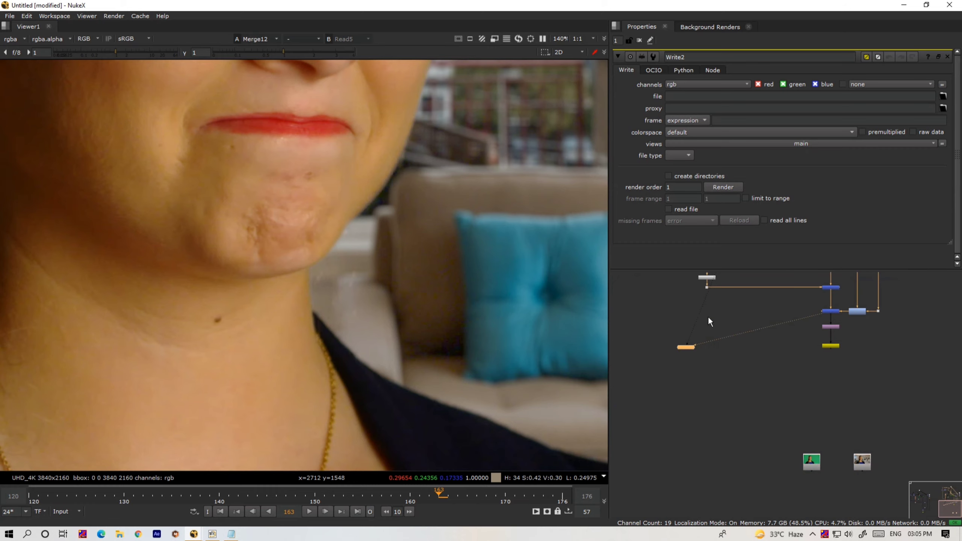
key(f)
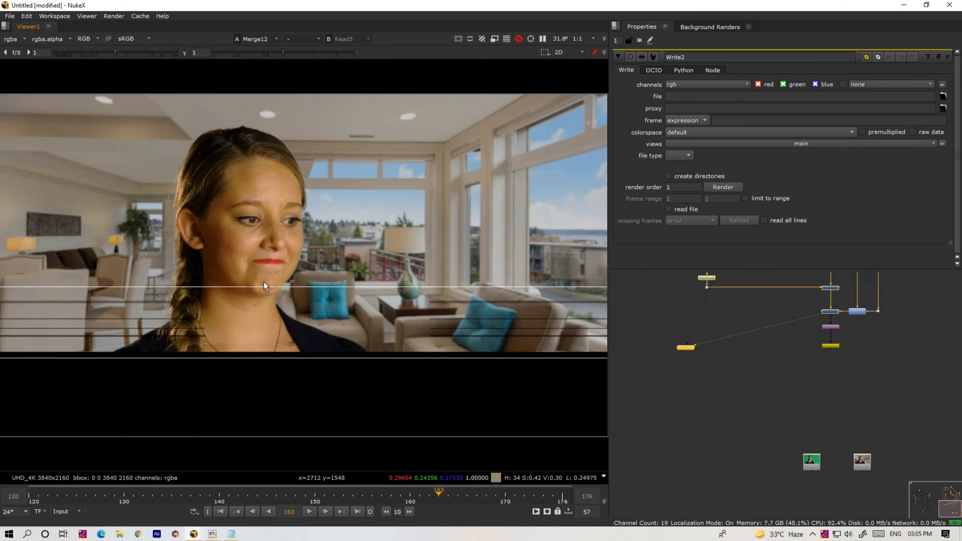
scroll(179, 298, up, 9)
key(2)
key(1)
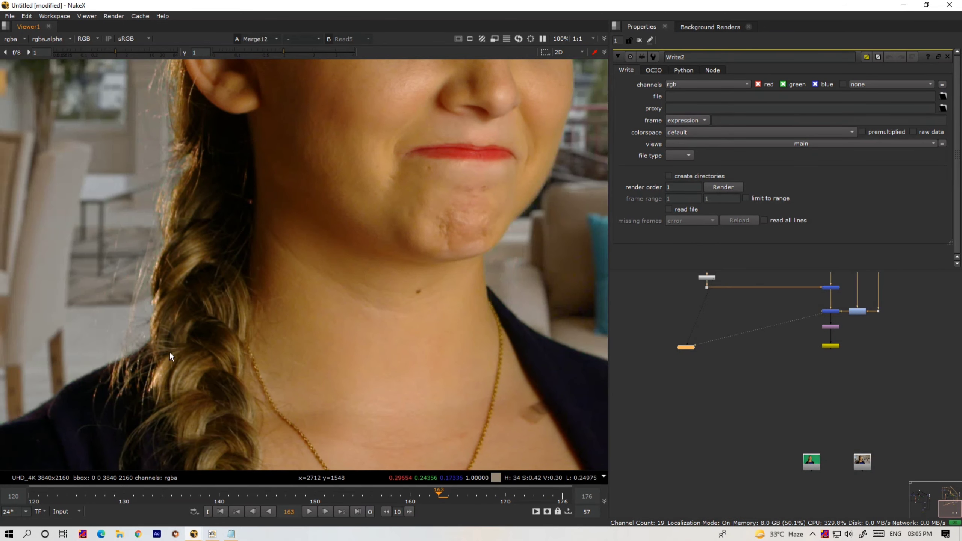
middle_drag(169, 352, 377, 57)
scroll(71, 360, up, 7)
scroll(71, 360, down, 7)
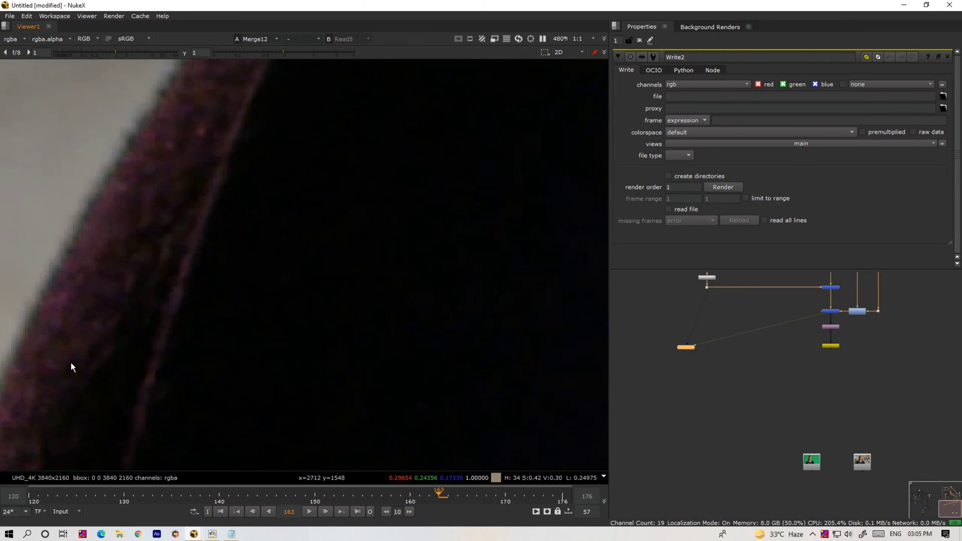
scroll(293, 200, up, 7)
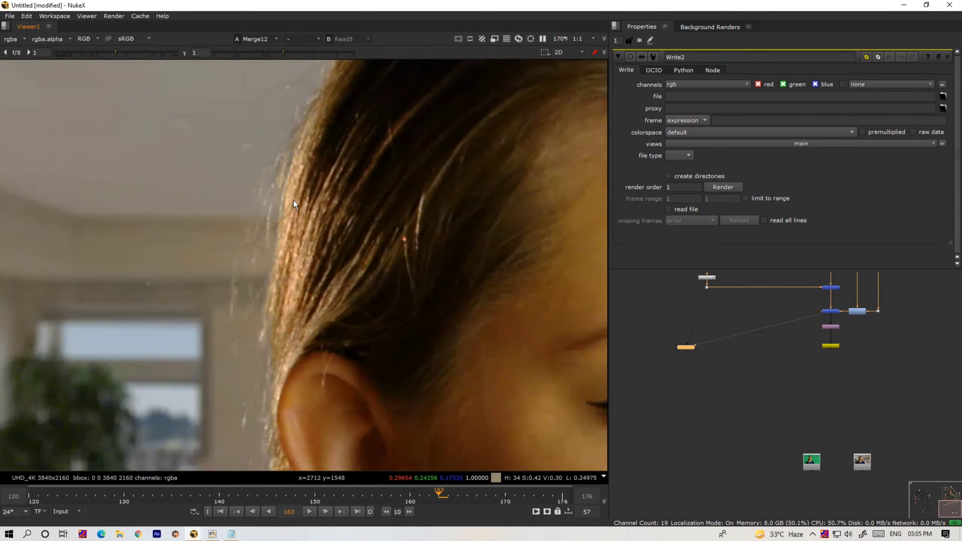
key(2)
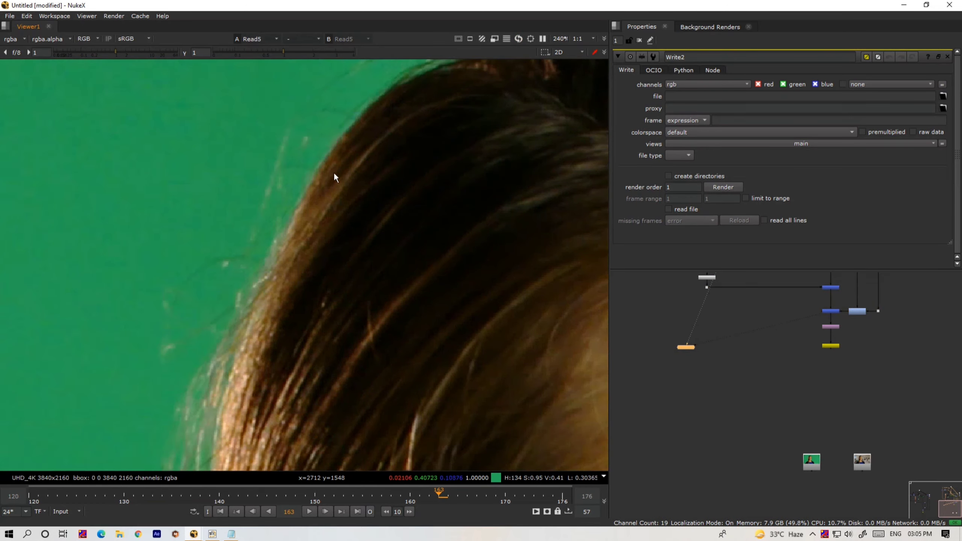
Compare Merge12 with the Read5 green screen at frame 163, examining the fine hairs along the top of the head
middle_drag(370, 100, 221, 323)
key(1)
key(2)
key(1)
scroll(280, 257, up, 9)
key(2)
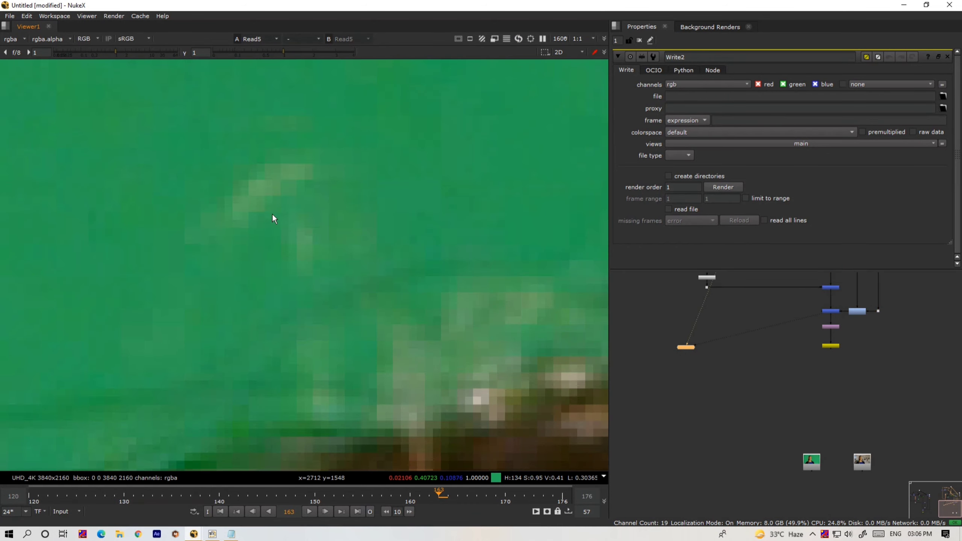
scroll(288, 281, down, 2)
key(1)
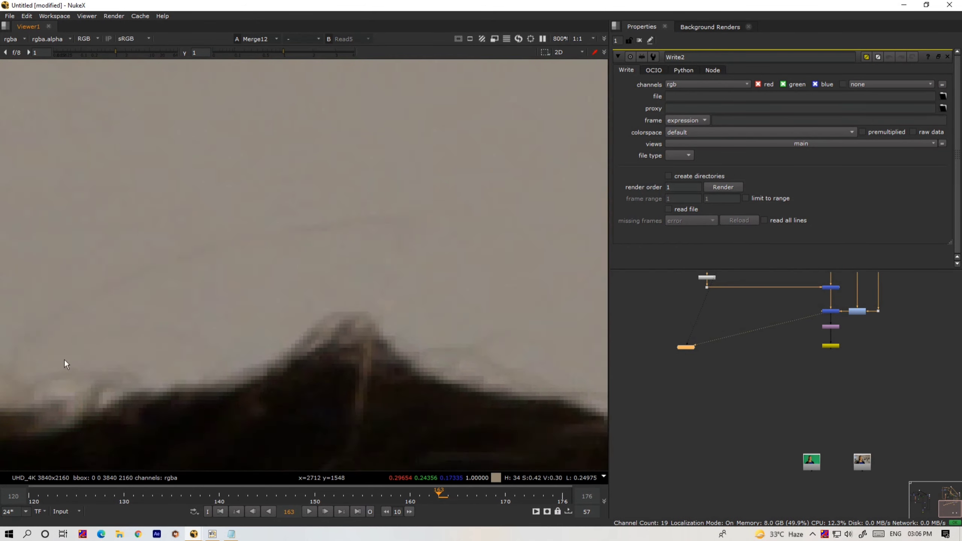
middle_drag(225, 317, 65, 359)
middle_drag(463, 371, 257, 394)
key(2)
key(1)
middle_drag(470, 436, 123, 80)
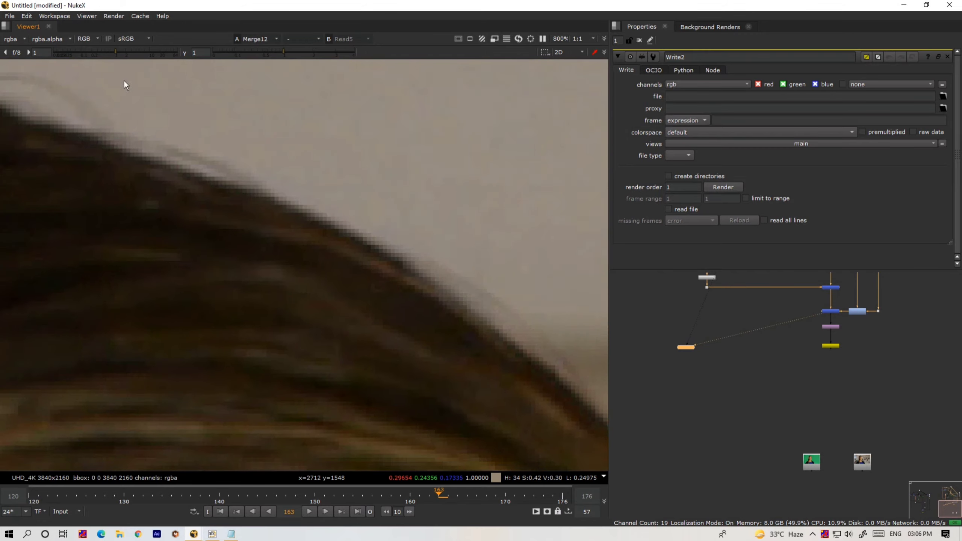
middle_drag(291, 424, 86, 71)
Examine the jaw and neck edge at frame 163, comparing the Merge12 composite with the Read5 plate
scroll(199, 218, down, 5)
middle_drag(311, 382, 199, 110)
middle_drag(250, 417, 246, 205)
scroll(246, 205, up, 3)
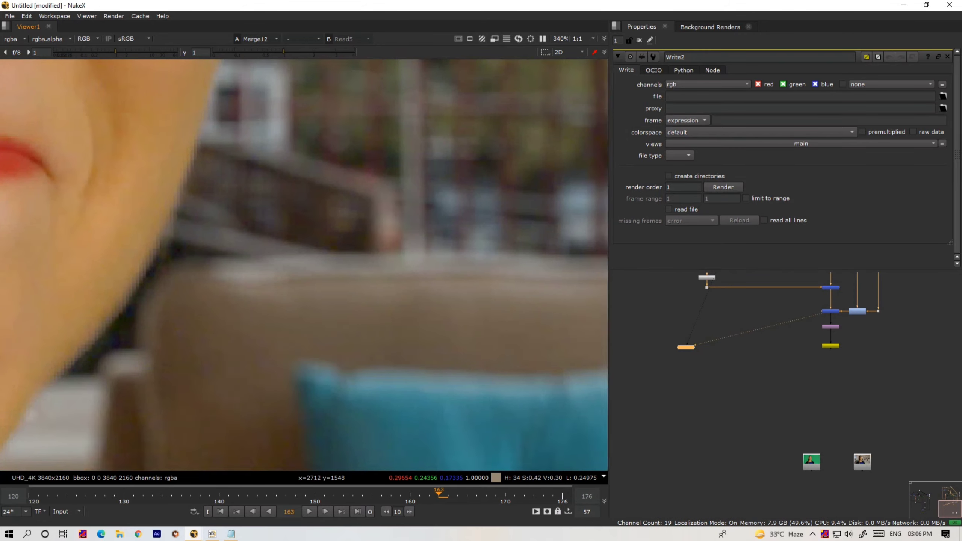
middle_drag(153, 255, 257, 86)
middle_drag(96, 388, 219, 236)
key(2)
key(1)
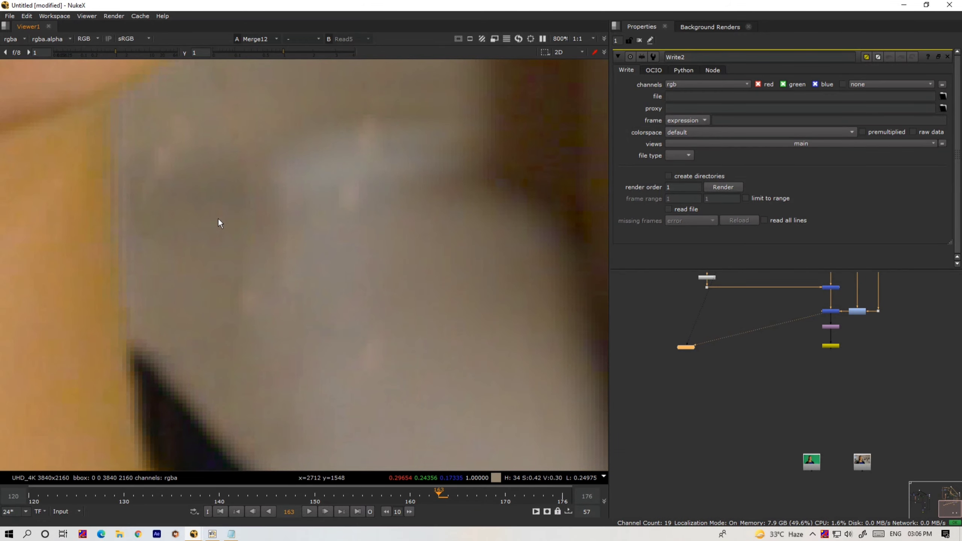
key(2)
scroll(235, 239, down, 5)
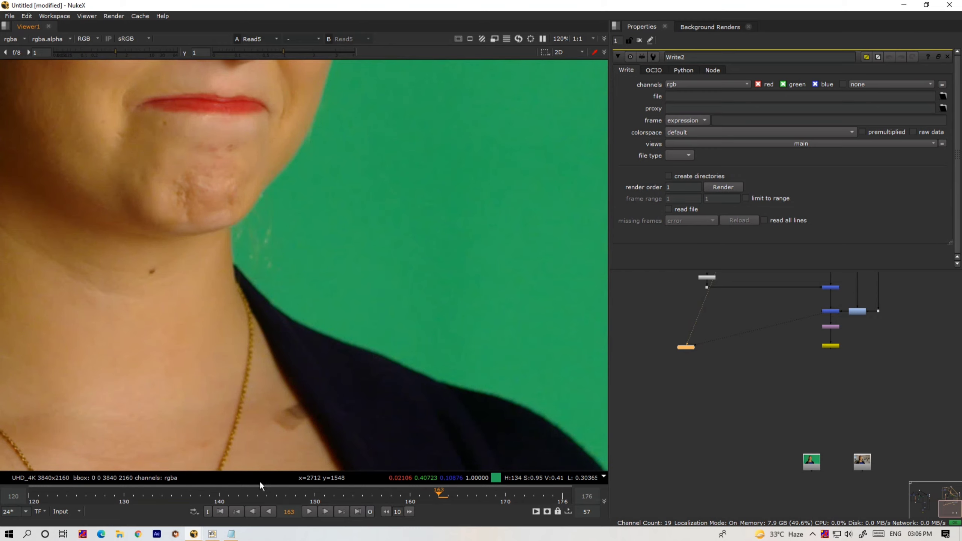
Go to frame 144 and compare Read5 with Merge12 around the stray hairs beside the neck and collar
click(260, 483)
scroll(309, 212, up, 6)
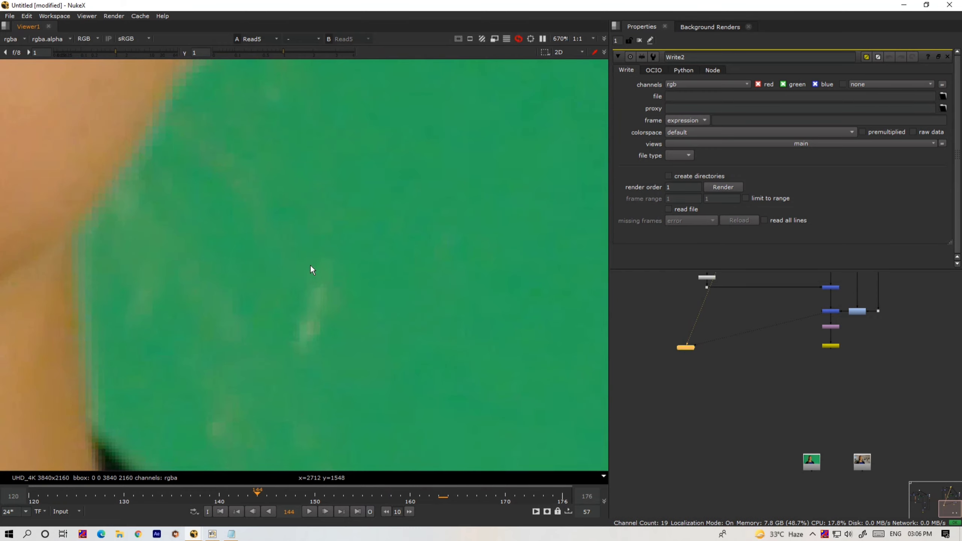
key(2)
scroll(297, 260, down, 2)
middle_drag(131, 300, 316, 230)
key(1)
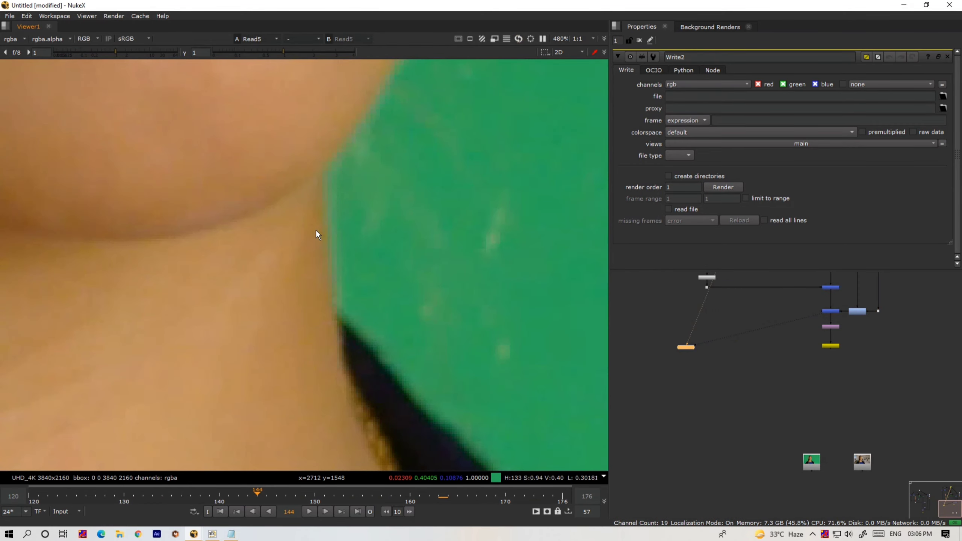
key(2)
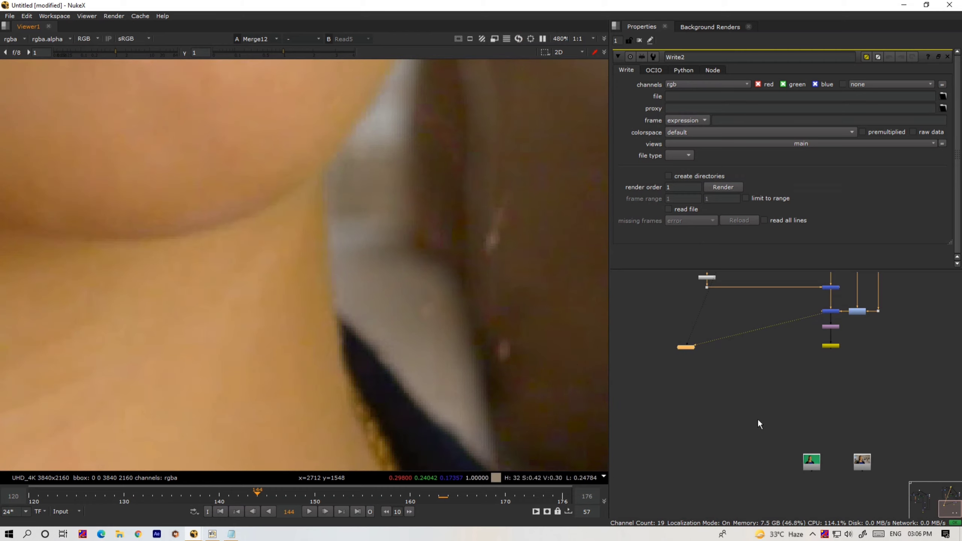
key(1)
key(2)
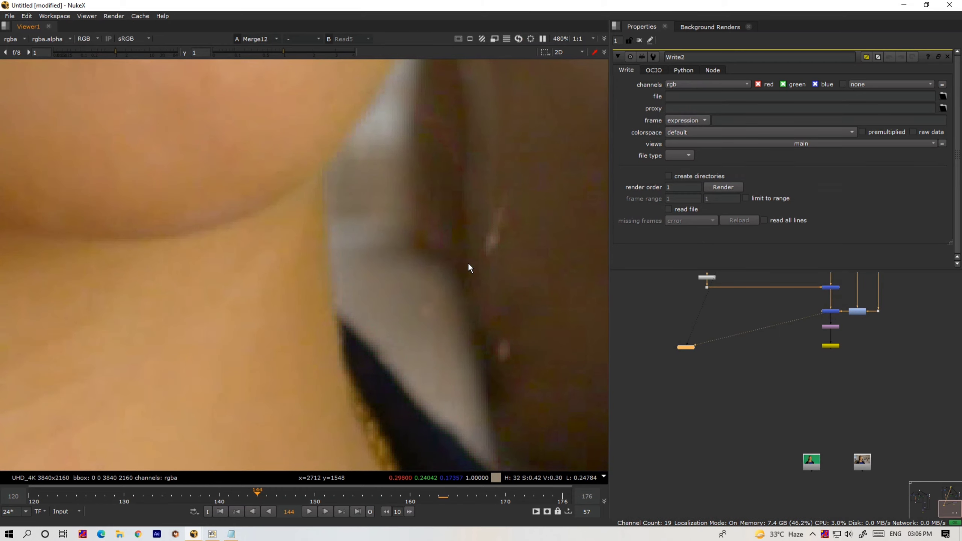
key(1)
scroll(383, 131, down, 2)
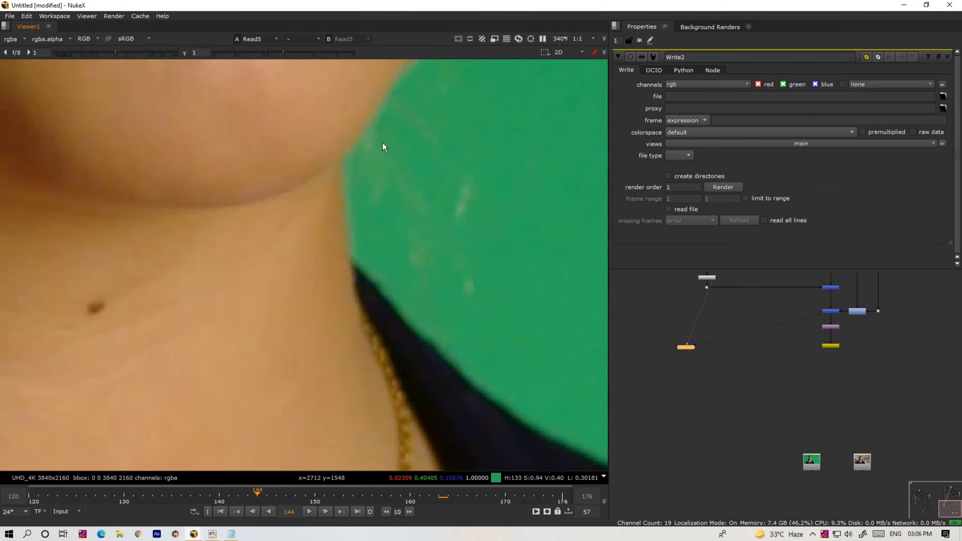
key(2)
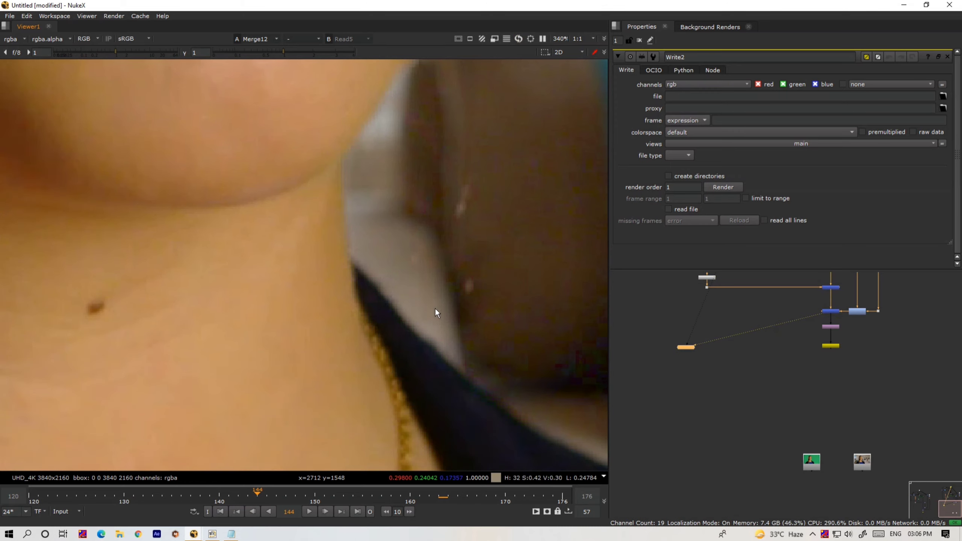
key(1)
key(2)
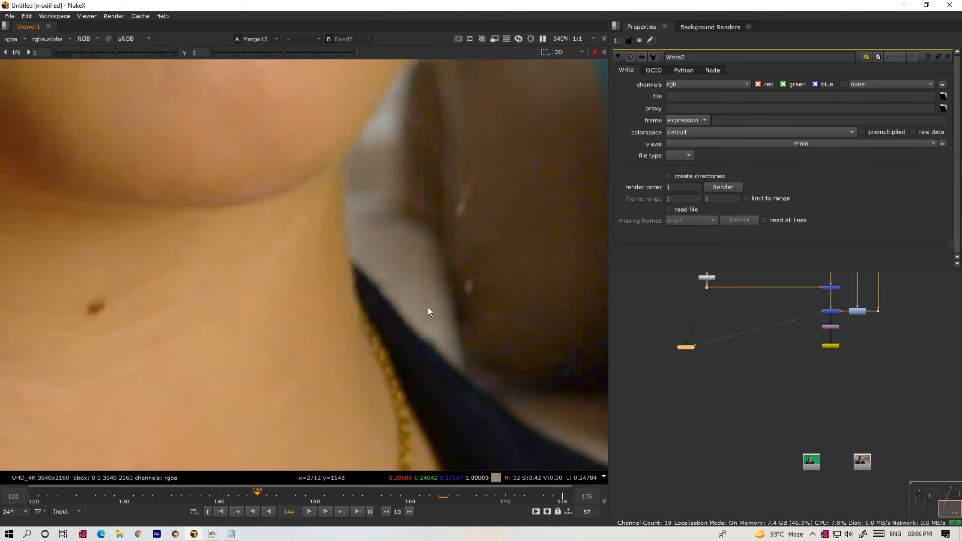
Check the neck edge at frames 172 and 130, comparing Merge12 with Read5 at frame 130
click(526, 496)
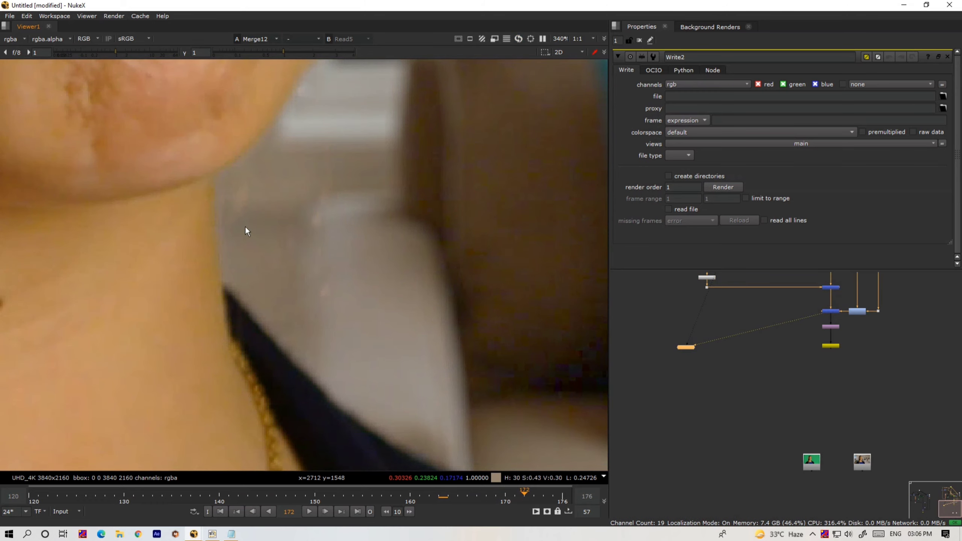
click(124, 495)
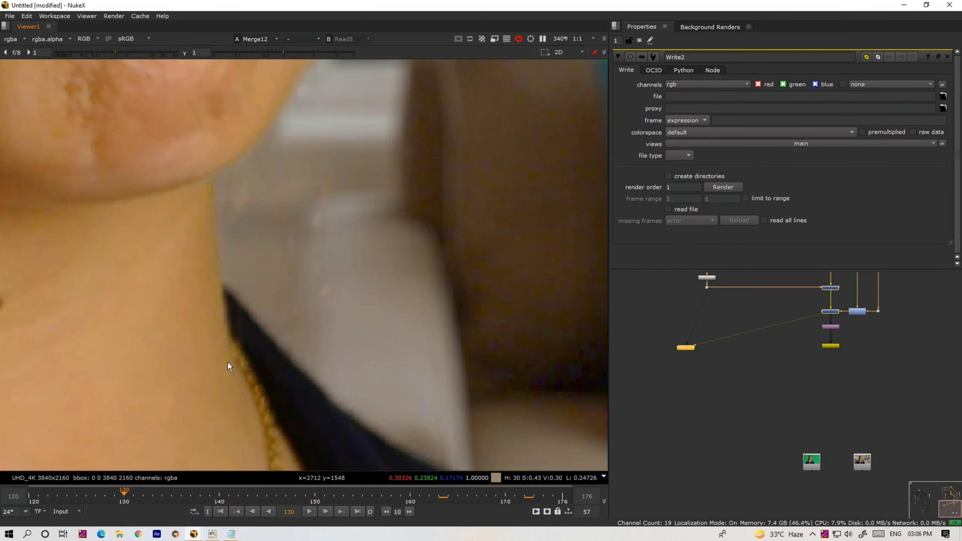
key(1)
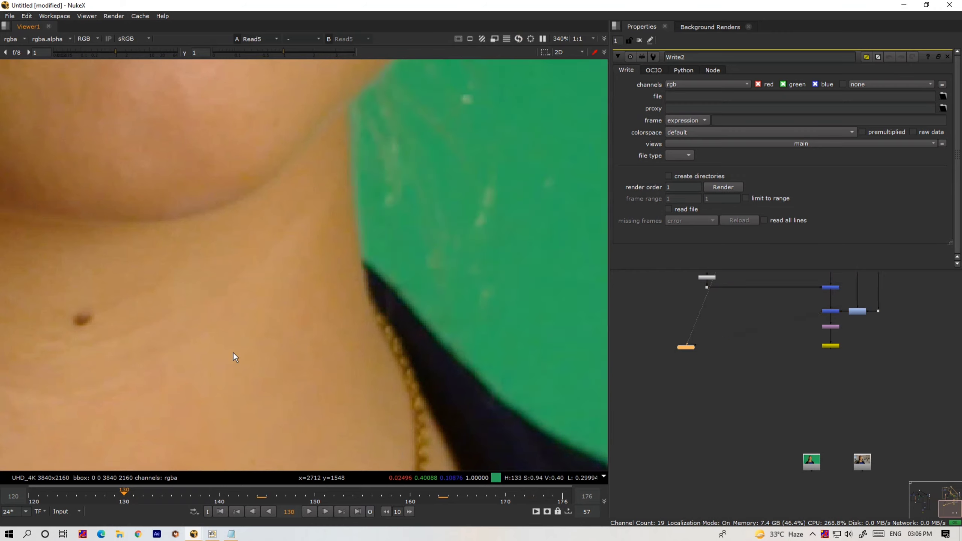
key(2)
key(1)
key(2)
key(1)
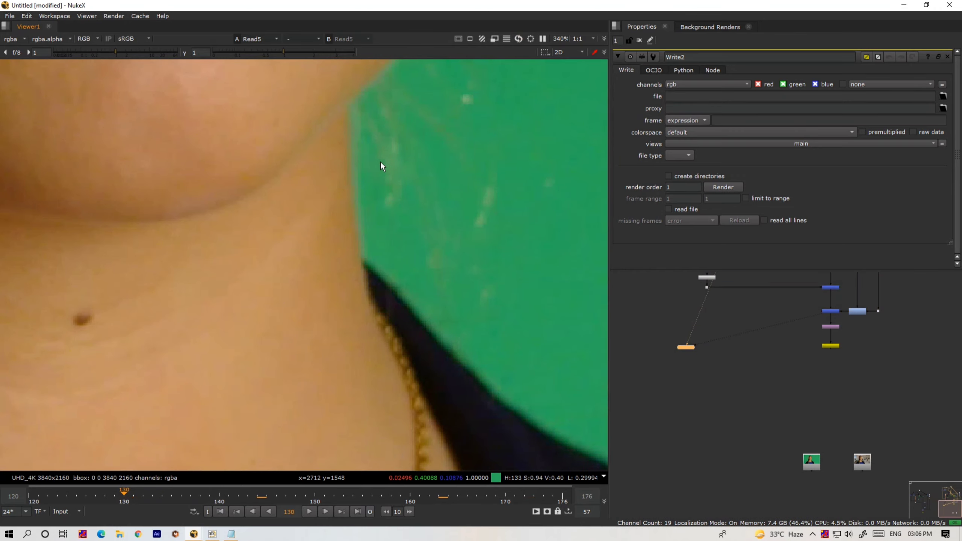
key(2)
scroll(421, 150, down, 5)
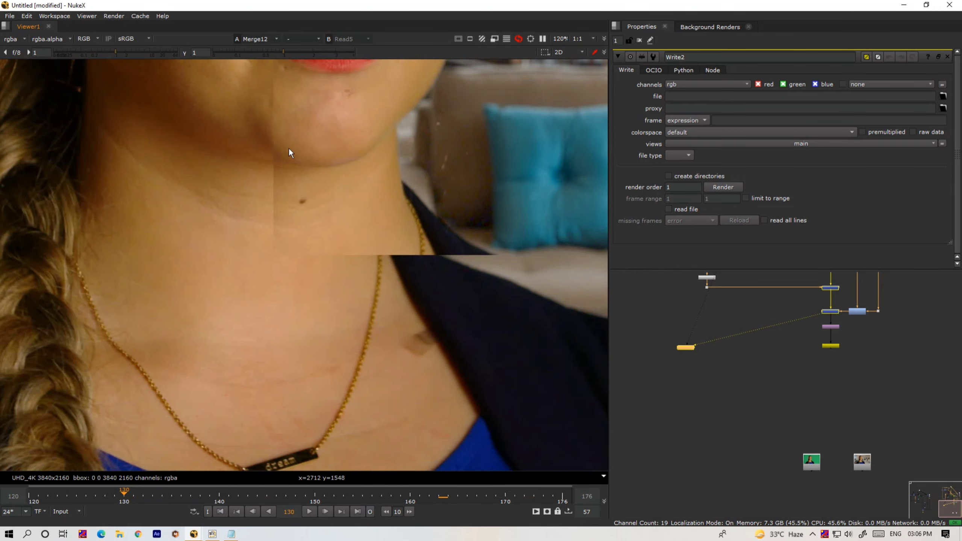
Compare Merge12 with Read5 at frame 130 along the braid, examining the loose strands from the shoulder up to the ear
middle_drag(290, 149, 526, 394)
middle_drag(238, 328, 333, 167)
scroll(259, 289, up, 4)
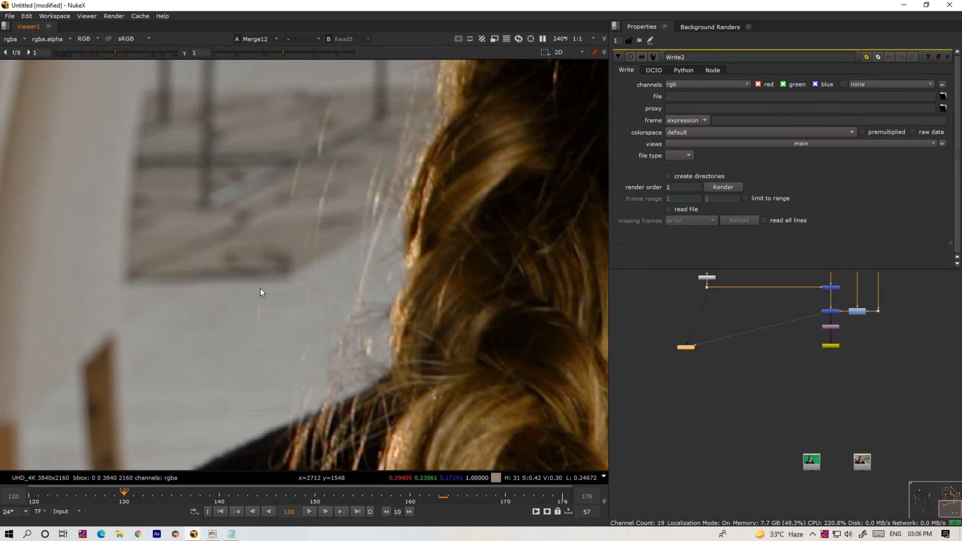
key(1)
key(2)
key(1)
scroll(386, 369, up, 1)
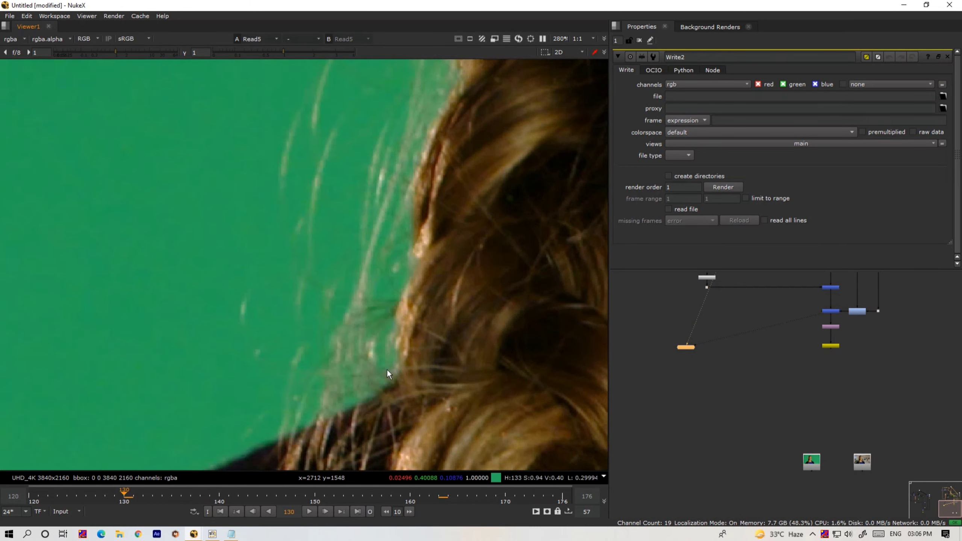
key(2)
scroll(411, 233, up, 2)
key(1)
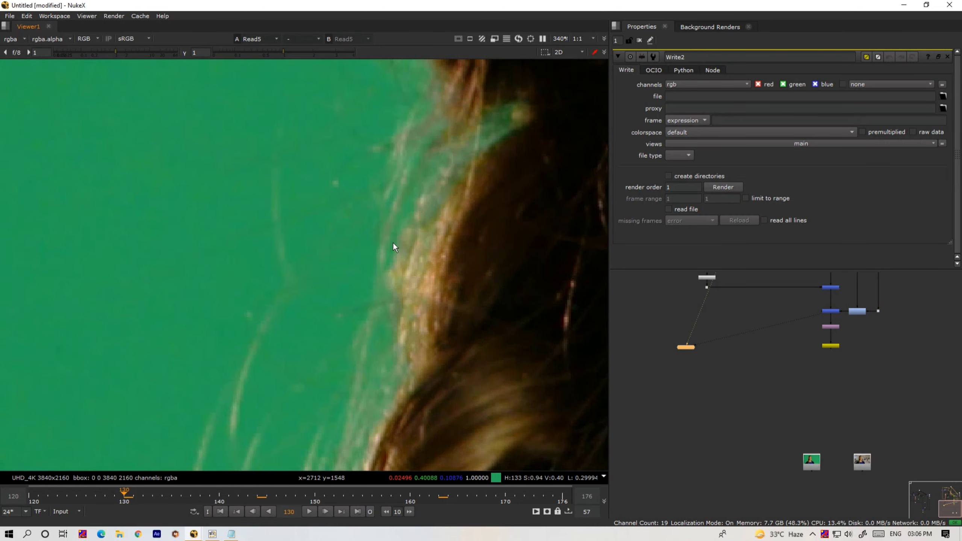
key(2)
key(1)
scroll(358, 353, down, 4)
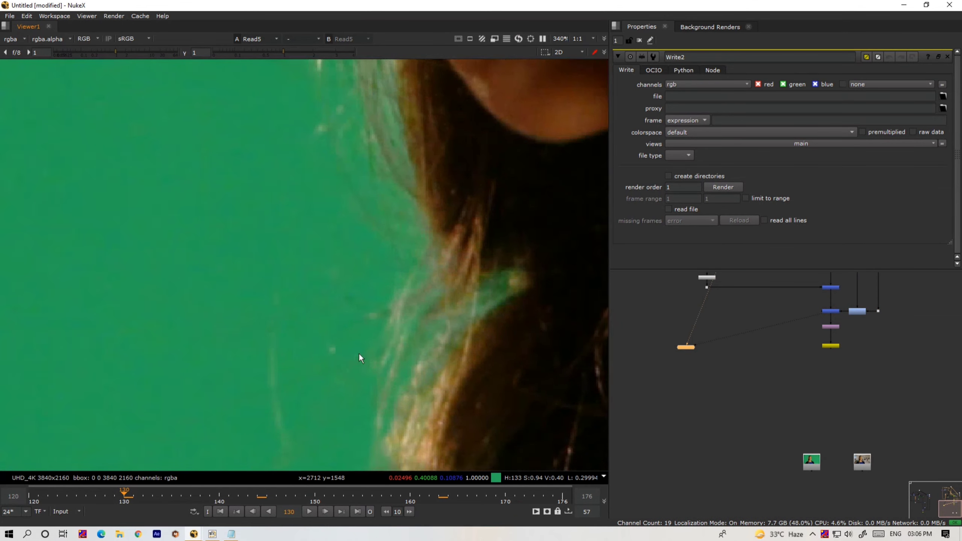
scroll(296, 268, down, 5)
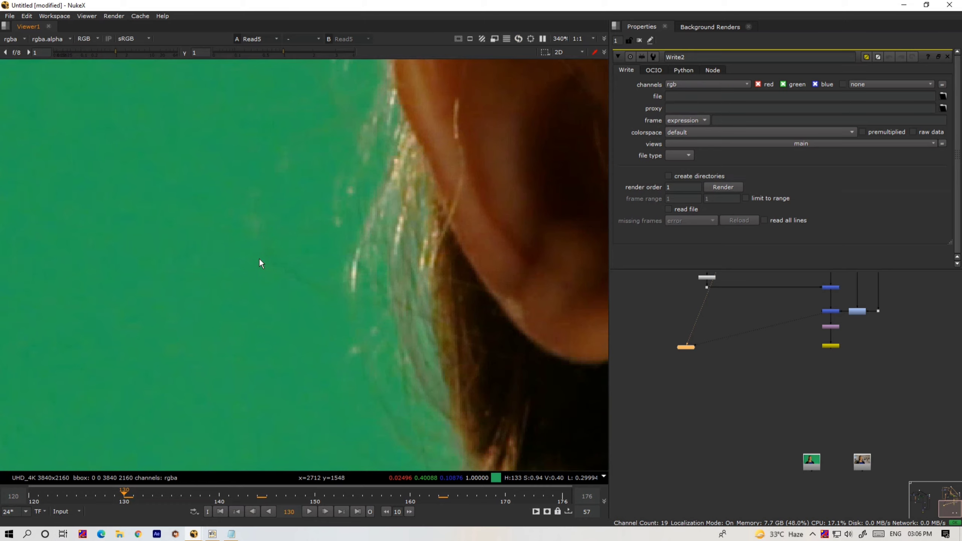
Compare Read5 with Merge12 at frame 130 along the ear and the side of the head, examining the flyaway hairs
middle_drag(319, 269, 375, 344)
middle_drag(356, 151, 342, 287)
key(1)
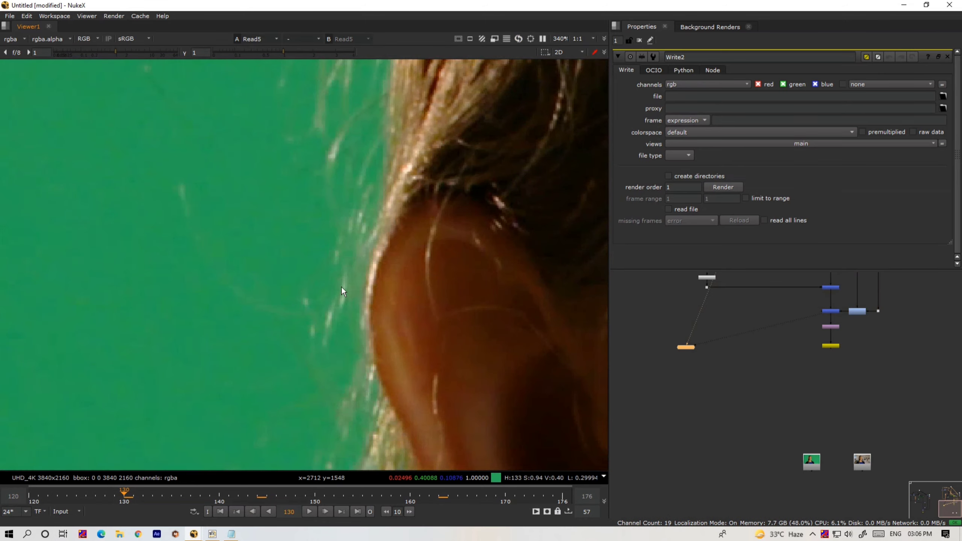
key(2)
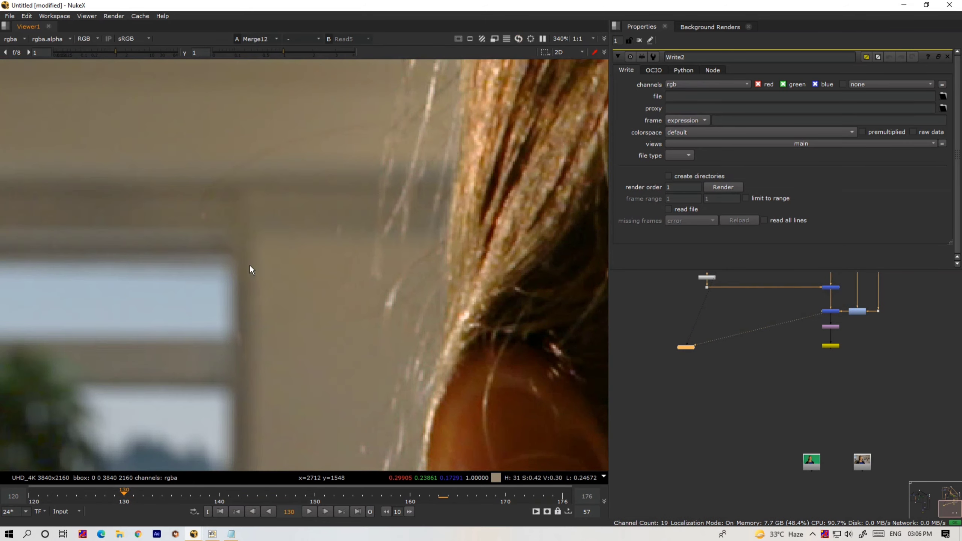
key(1)
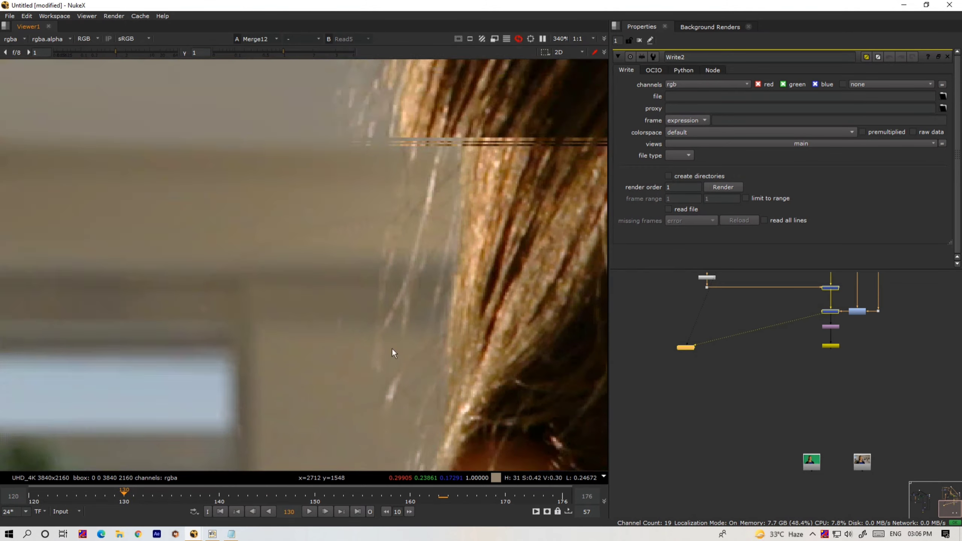
key(2)
key(1)
key(2)
key(1)
middle_drag(374, 256, 274, 414)
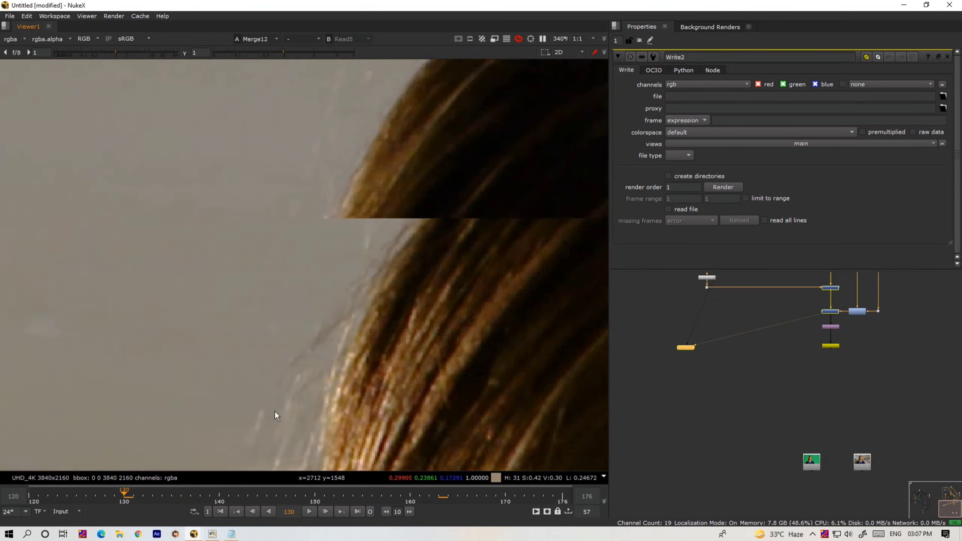
key(2)
key(1)
key(2)
key(1)
Fit the whole frame in the viewer and connect the green-screen Read4 and the composited Read3 to it
scroll(382, 299, down, 9)
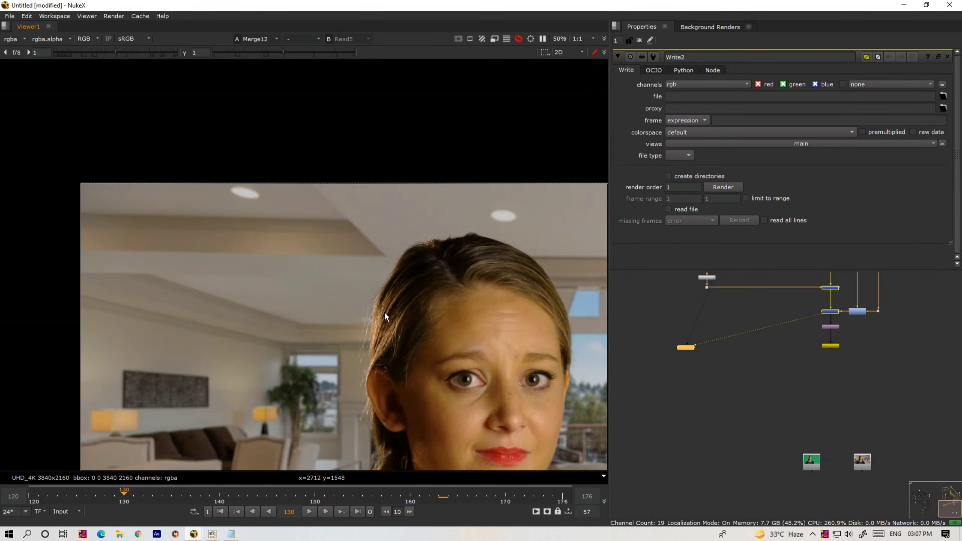
key(f)
click(807, 461)
key(1)
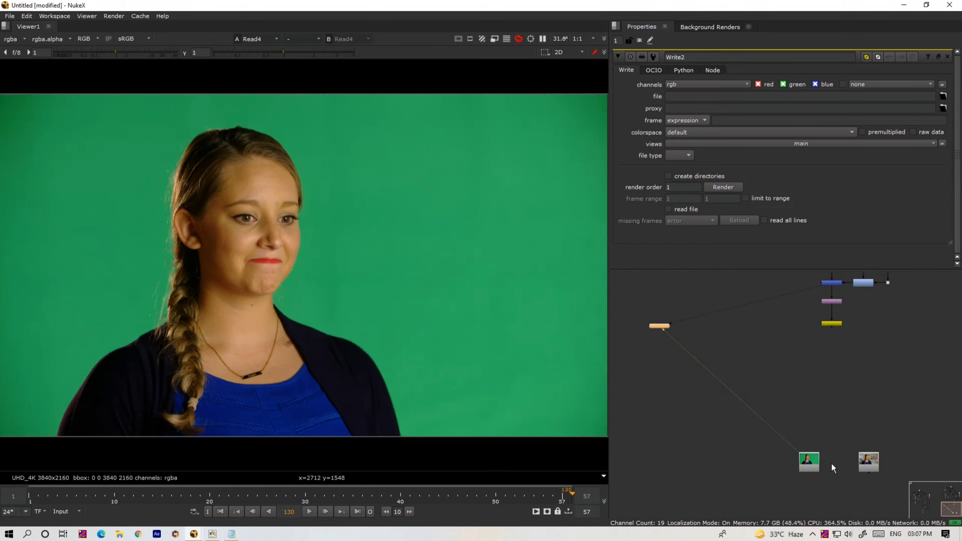
click(867, 463)
key(1)
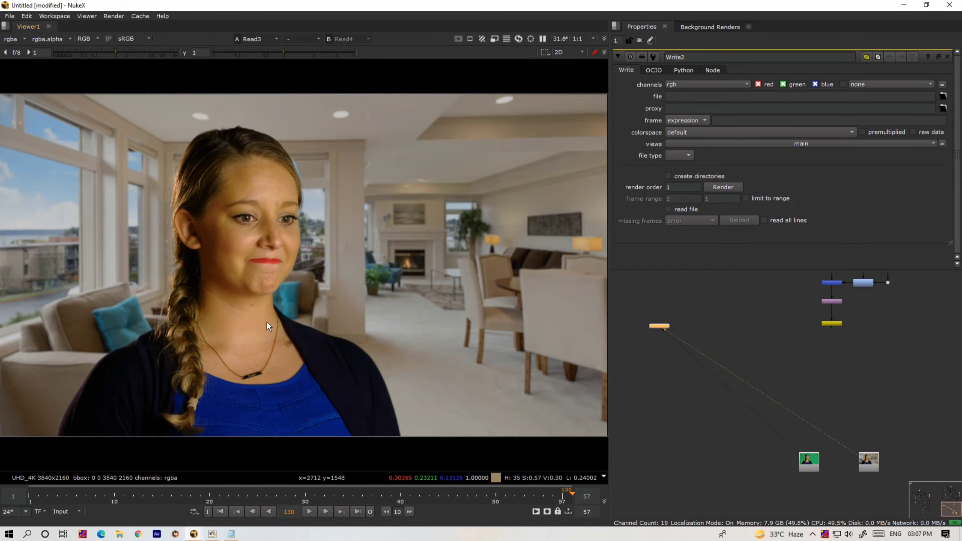
Play the clip while alternating between the Read3 composite and the Read4 green-screen plate to compare them
key(1)
key(2)
key(1)
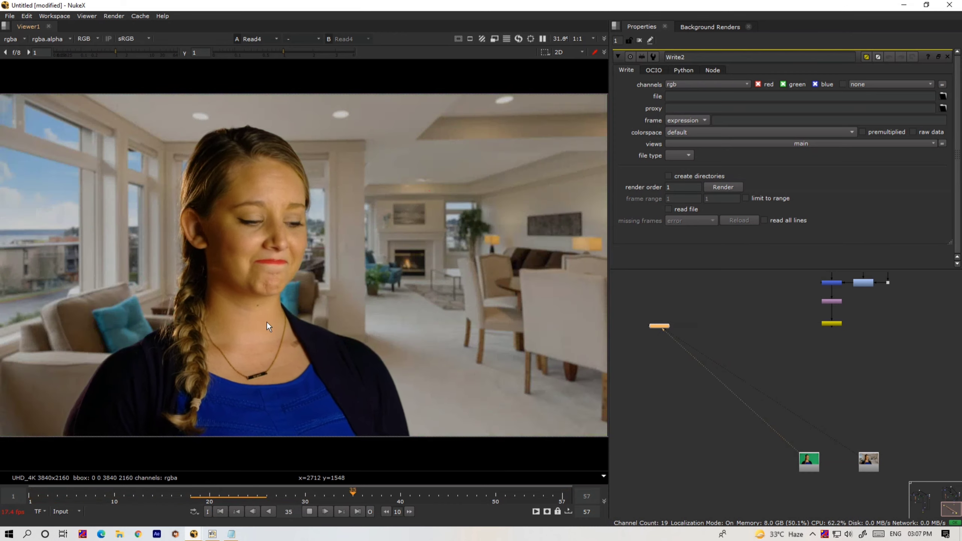
key(2)
key(1)
key(1)
key(2)
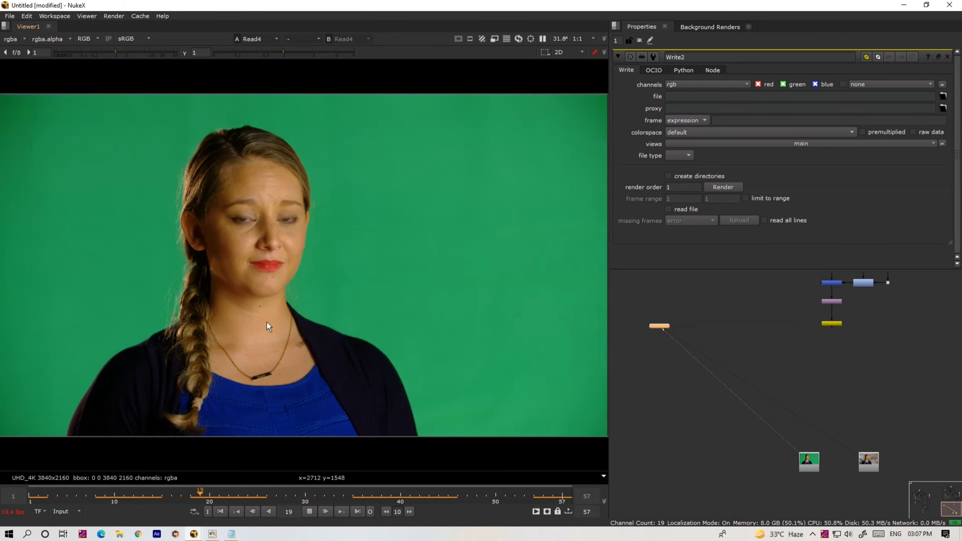
key(1)
key(2)
key(1)
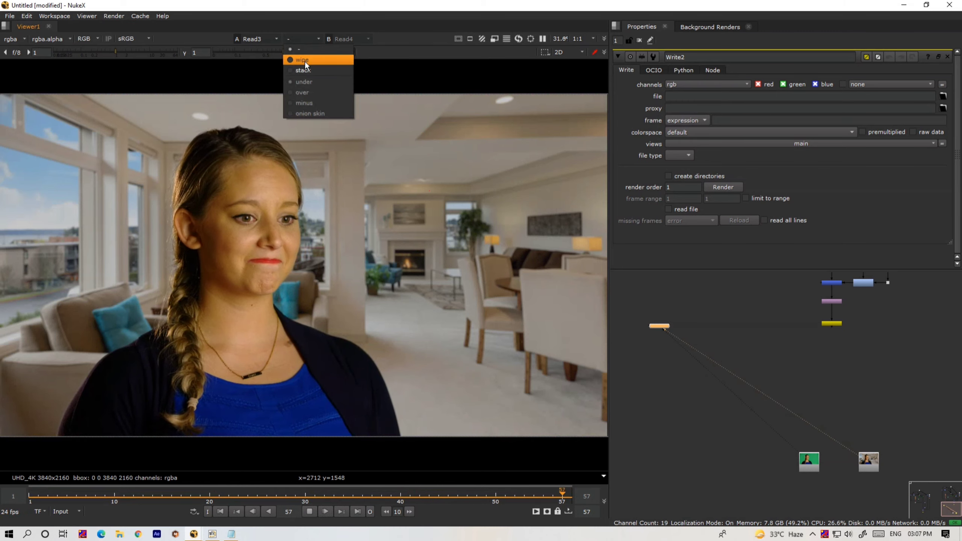
Set the viewer comparison of Read3 and Read4 to under, and shift the wipe handle down onto the blue top
click(304, 81)
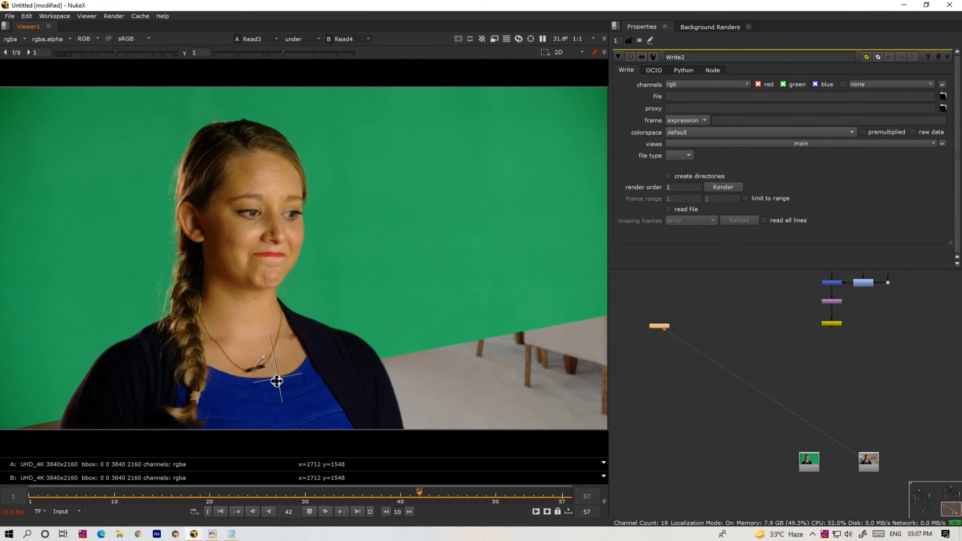
scroll(147, 302, up, 3)
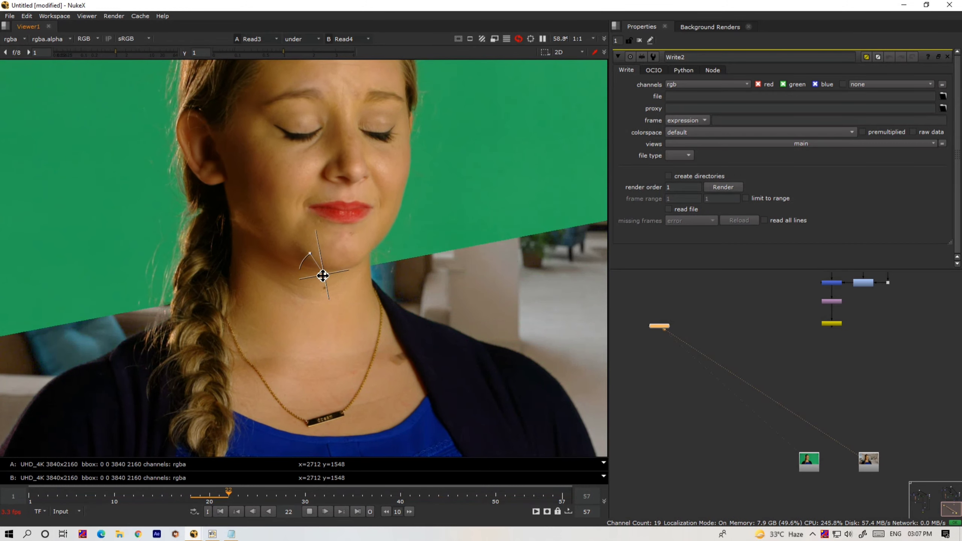
scroll(190, 296, up, 4)
scroll(330, 297, down, 5)
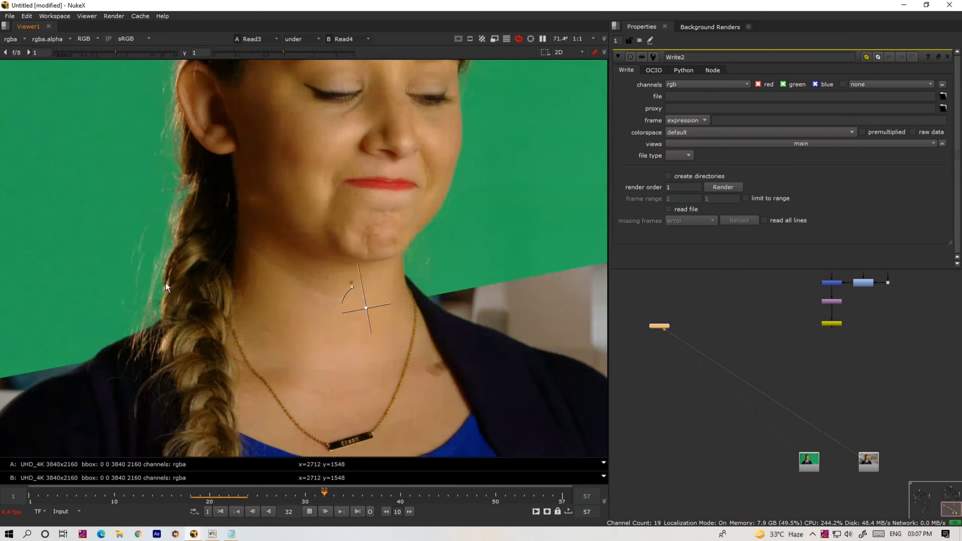
drag(285, 299, 349, 413)
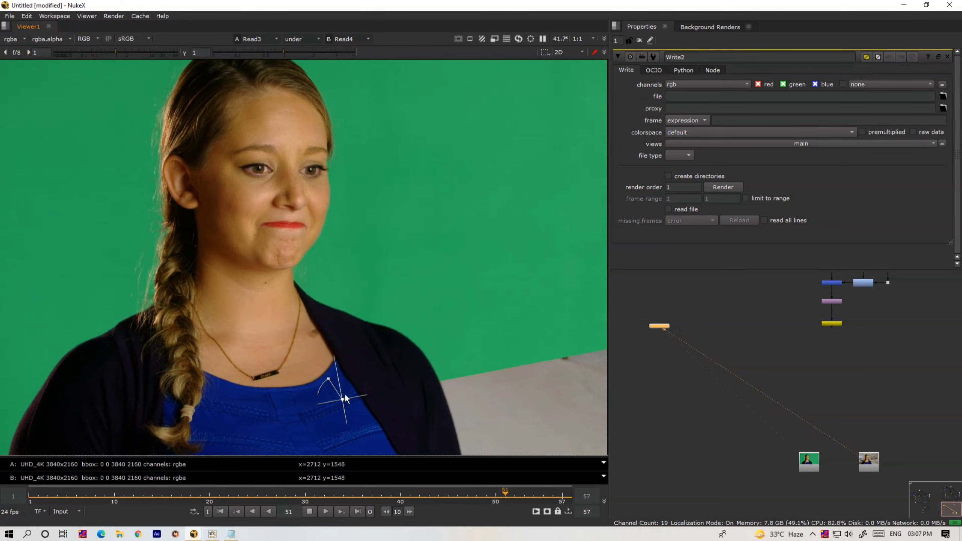
Maximize the viewer, rotate the wipe line to a steep diagonal across the head, and inspect the ear and hair edge
key(space)
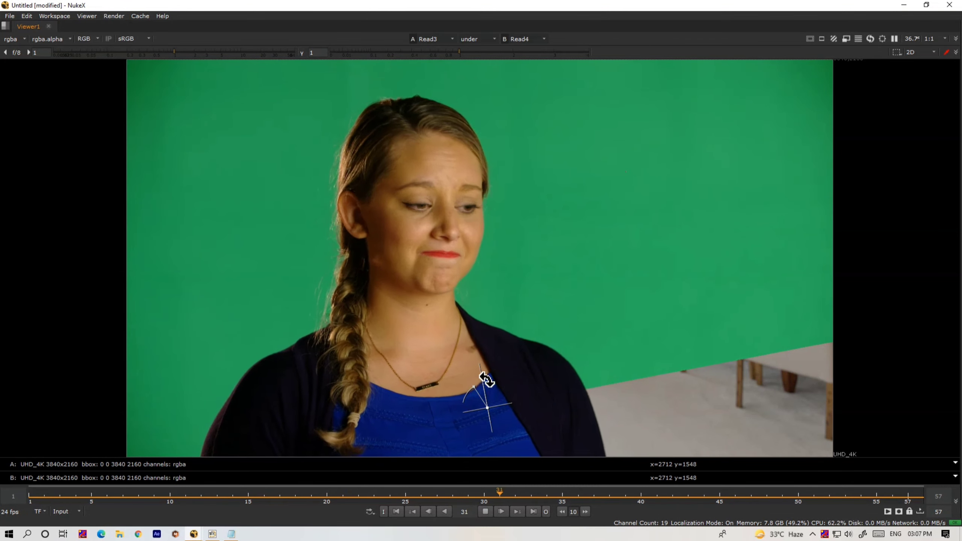
drag(487, 379, 459, 373)
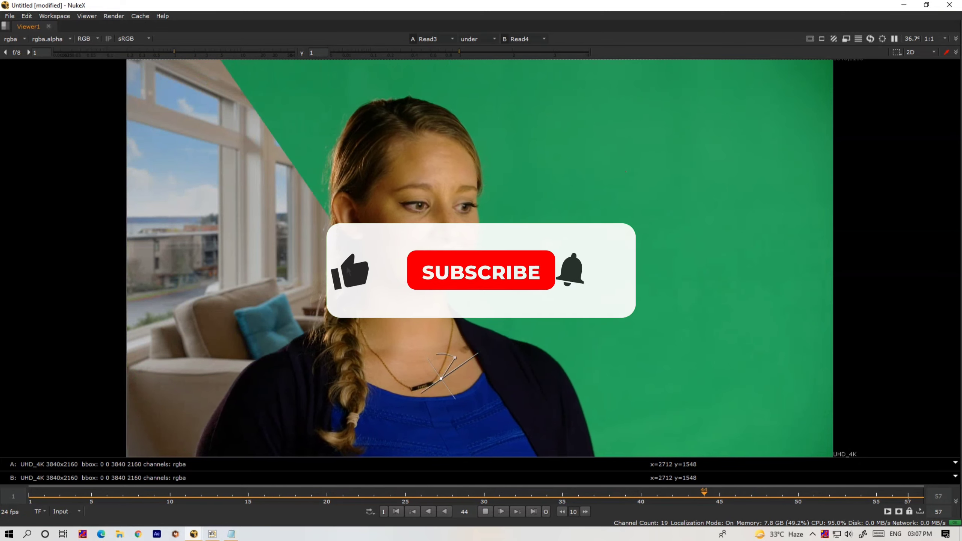
scroll(345, 265, up, 8)
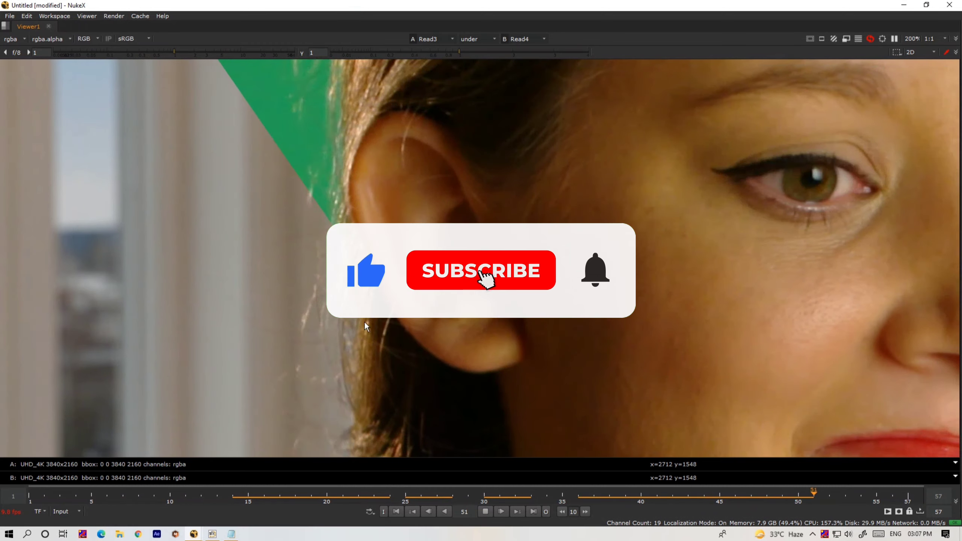